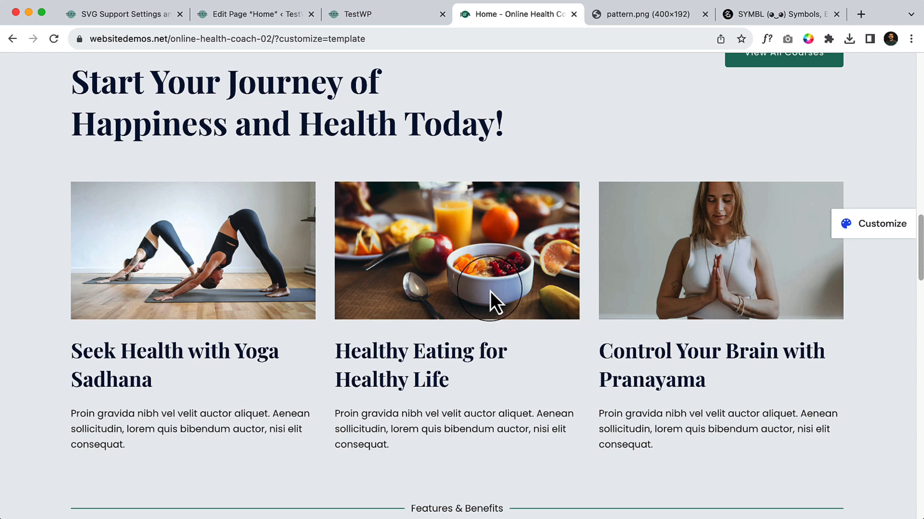
- Trash the "Hello world!" post on the local WordPress site and delete it permanently
{"action": "scroll", "coordinate": [489, 291], "scroll_direction": "up", "scroll_amount": 2}
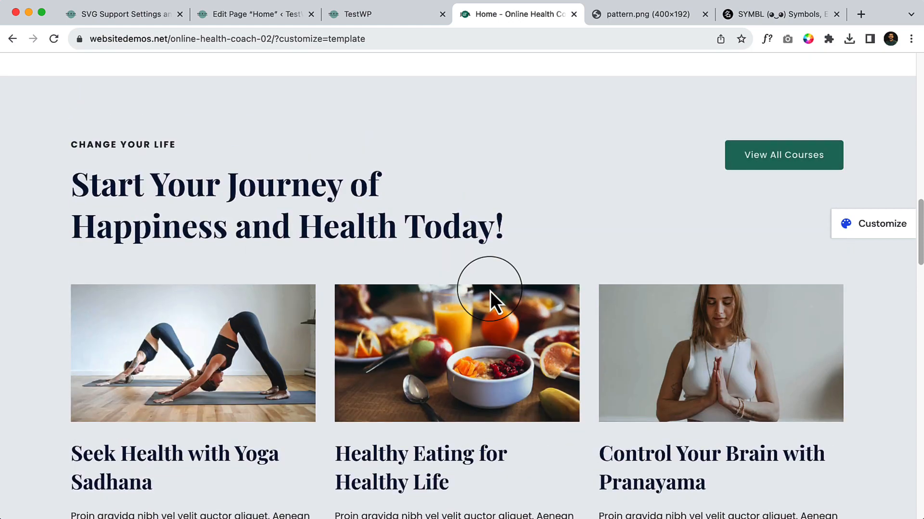
{"action": "scroll", "coordinate": [489, 291], "scroll_direction": "down", "scroll_amount": 4}
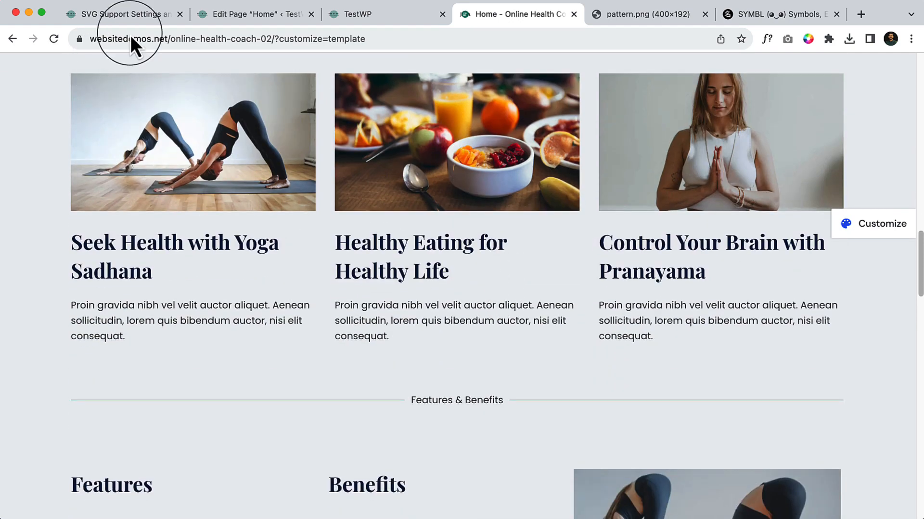
{"action": "left_click", "coordinate": [126, 14]}
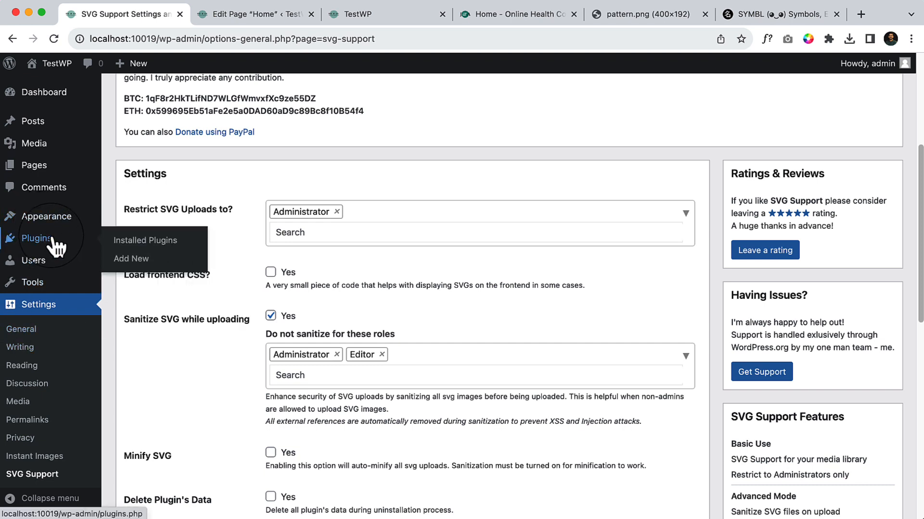
{"action": "left_click", "coordinate": [78, 127]}
{"action": "mouse_move", "coordinate": [226, 212]}
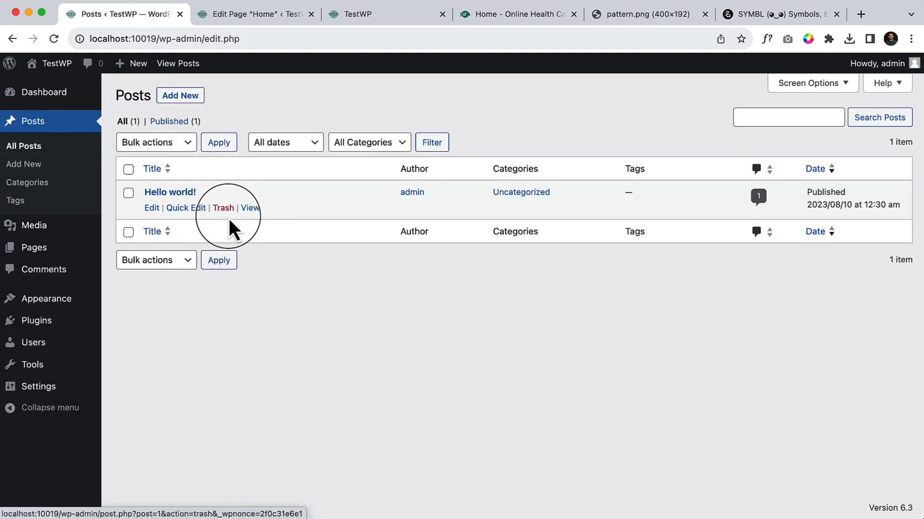
{"action": "left_click", "coordinate": [226, 210]}
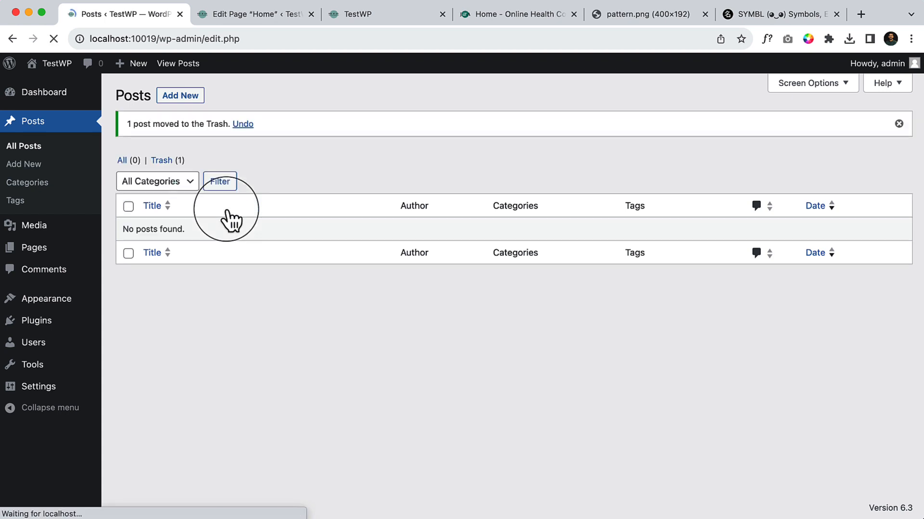
{"action": "left_click", "coordinate": [166, 158]}
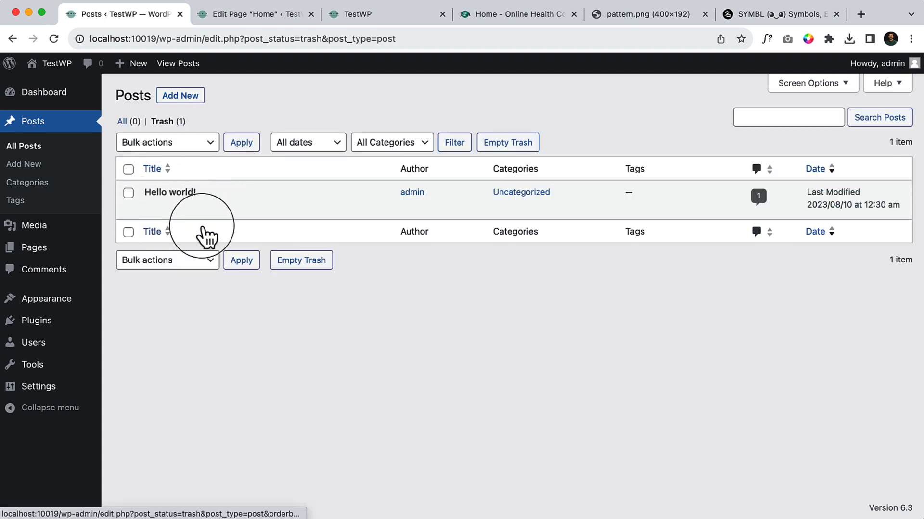
{"action": "left_click", "coordinate": [242, 210]}
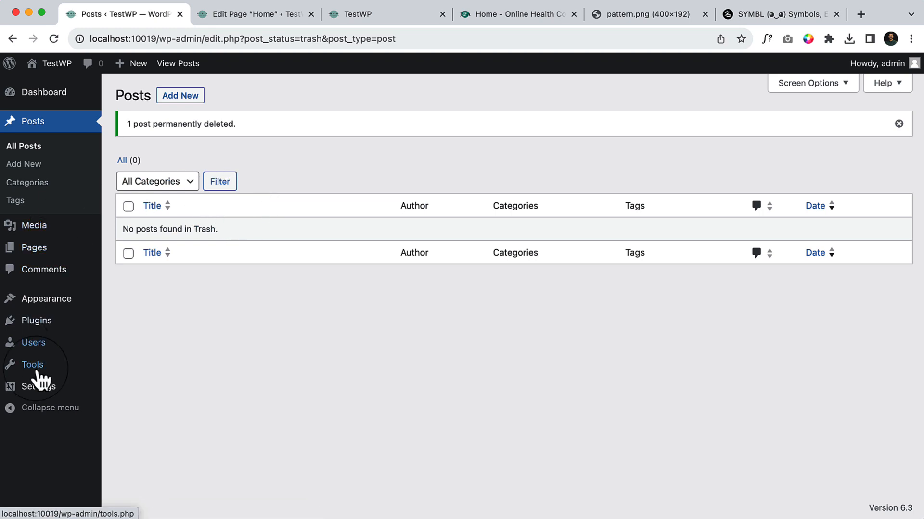
- Search the plugin directory for "dummy post", and install and activate the Generate Dummy Posts plugin
{"action": "mouse_move", "coordinate": [56, 326]}
{"action": "left_click", "coordinate": [138, 340]}
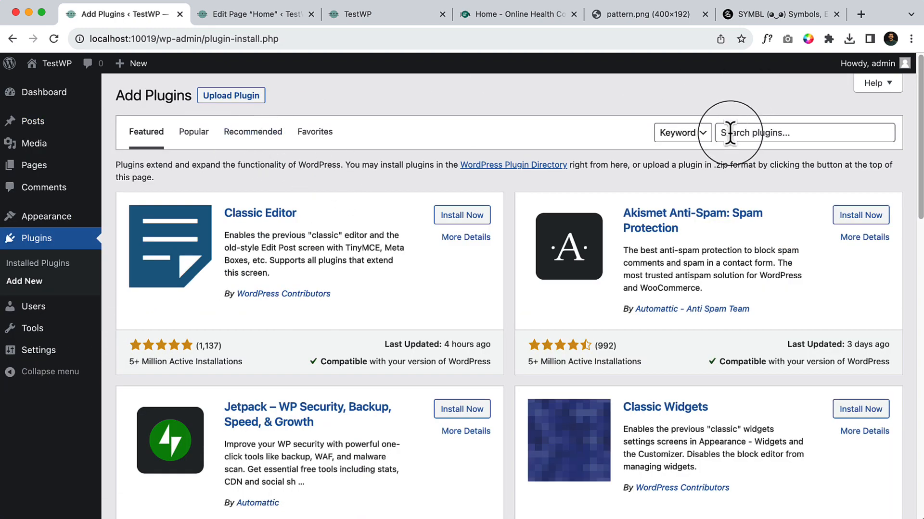
{"action": "left_click", "coordinate": [730, 133]}
{"action": "type", "text": "du"}
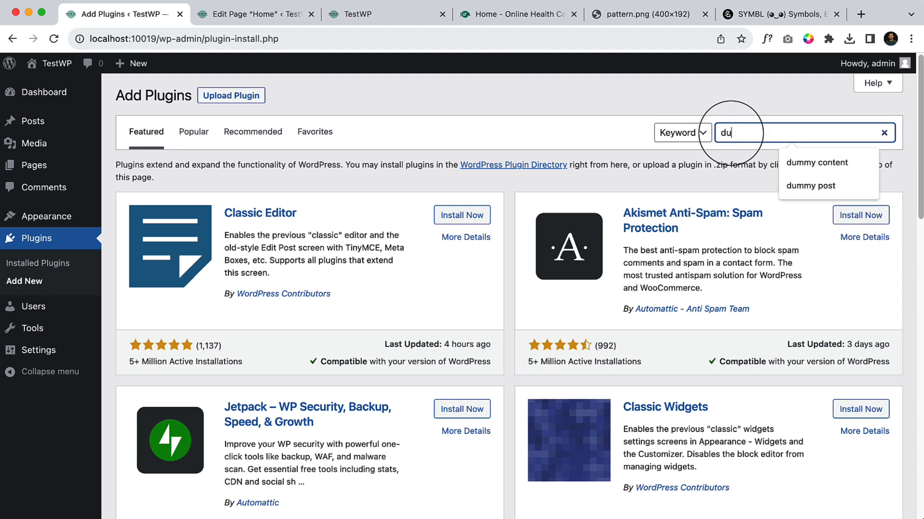
{"action": "type", "text": "mmy post"}
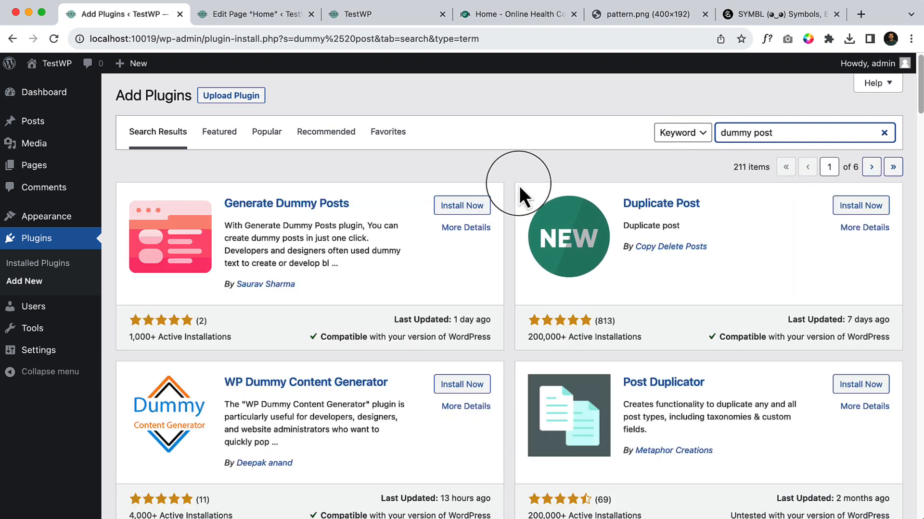
{"action": "left_click", "coordinate": [474, 209]}
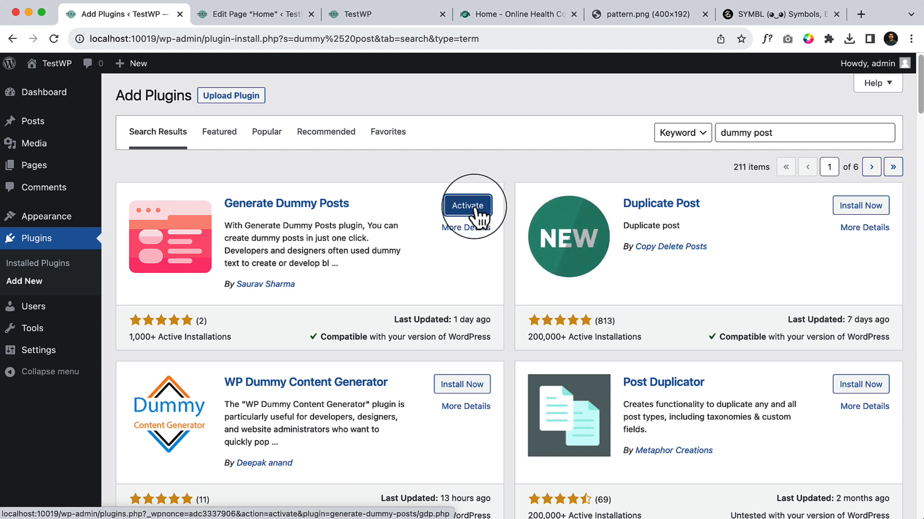
{"action": "left_click", "coordinate": [472, 207]}
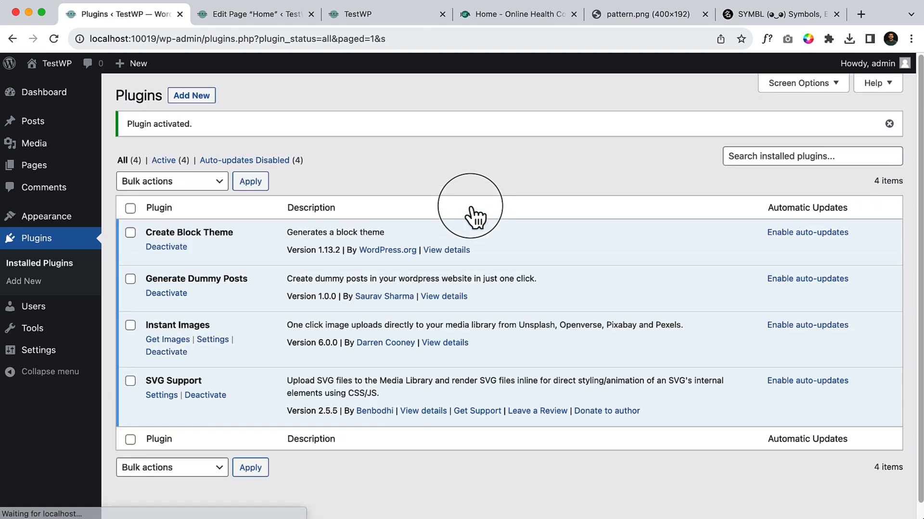
- Generate 10 dummy posts with featured images using the Generate Posts tool
{"action": "mouse_move", "coordinate": [60, 356]}
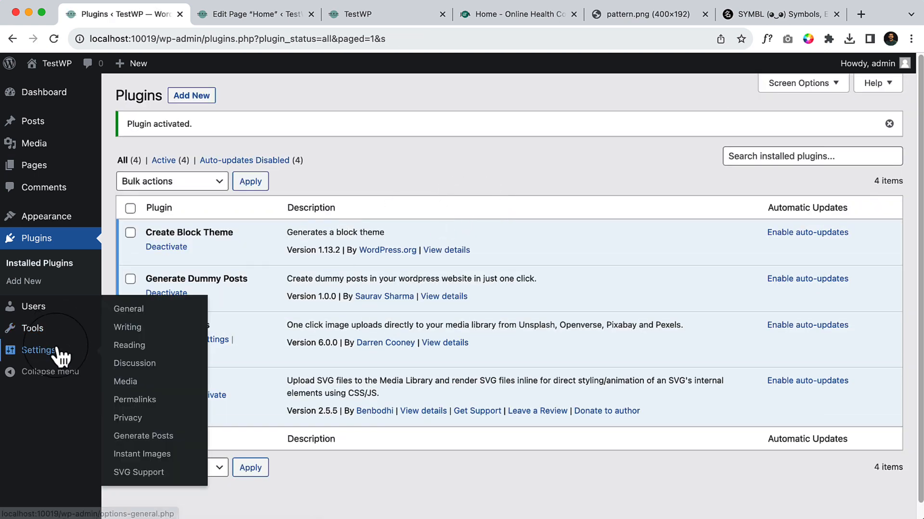
{"action": "left_click", "coordinate": [149, 437]}
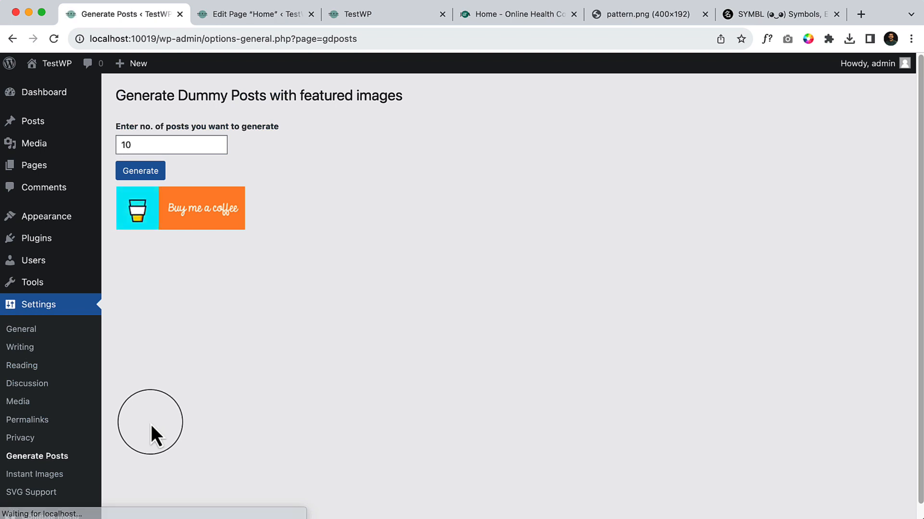
{"action": "left_click", "coordinate": [146, 173]}
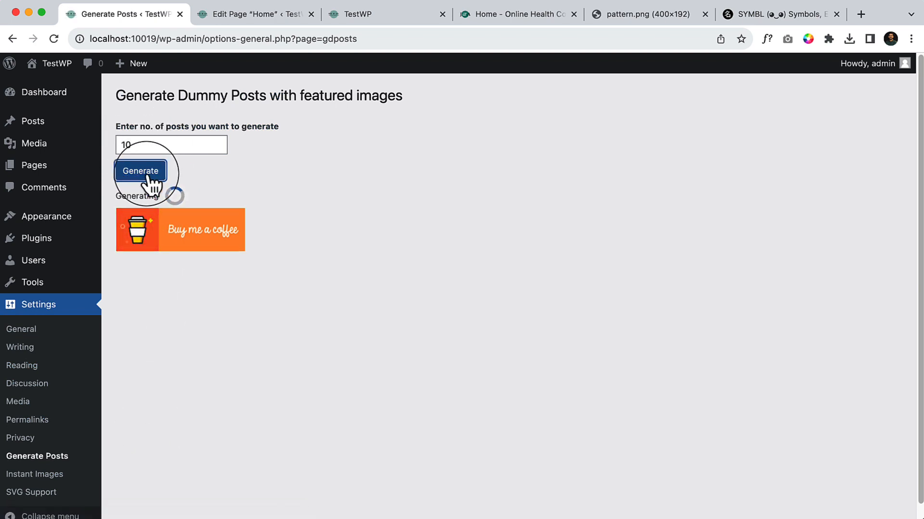
{"action": "left_click_drag", "start_coordinate": [166, 220], "coordinate": [322, 348]}
{"action": "left_click", "coordinate": [322, 348]}
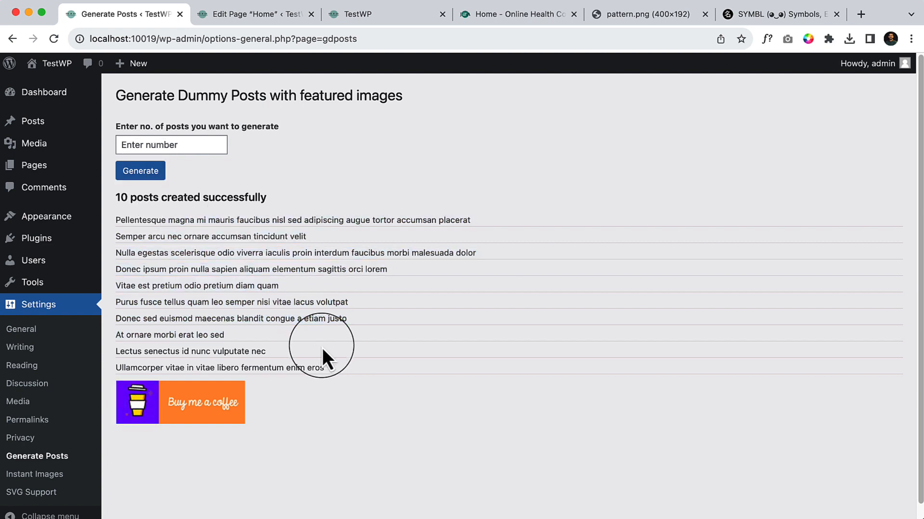
- Open the generated post "Lectus senectus id nunc vulputate nec" in a new tab and examine its full page
{"action": "left_click", "coordinate": [74, 124]}
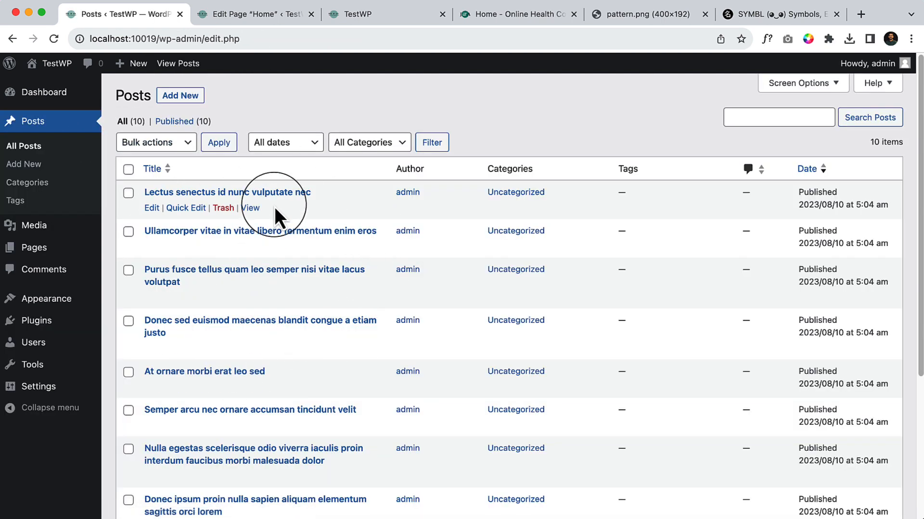
{"action": "right_click", "coordinate": [254, 211]}
{"action": "left_click", "coordinate": [281, 215]}
{"action": "left_click", "coordinate": [222, 19]}
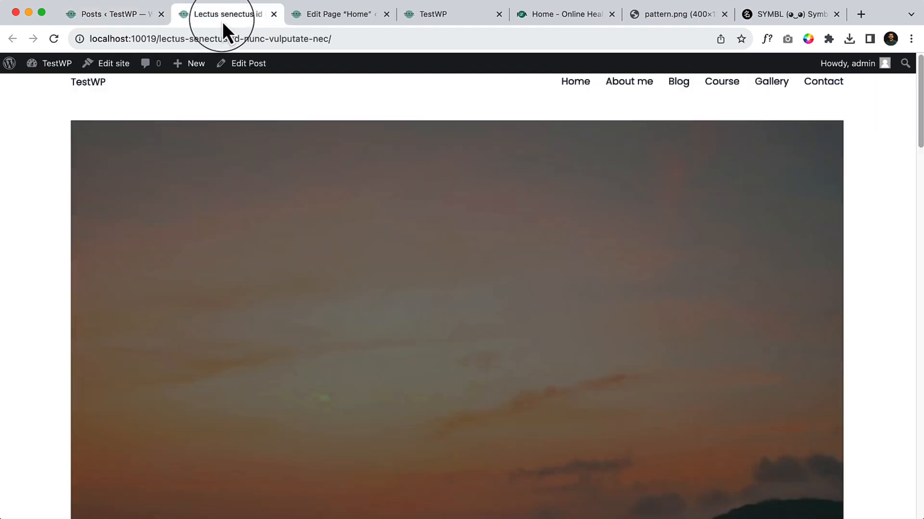
{"action": "scroll", "coordinate": [488, 189], "scroll_direction": "down", "scroll_amount": 20}
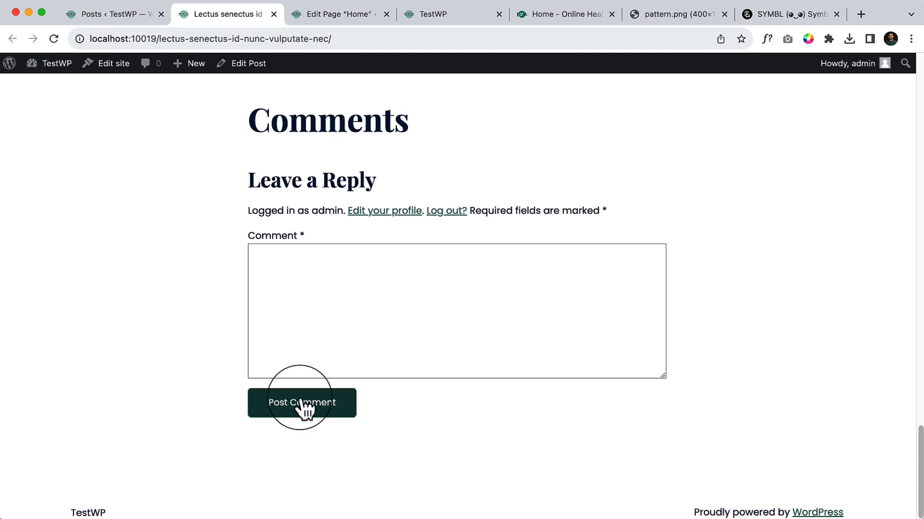
{"action": "scroll", "coordinate": [230, 337], "scroll_direction": "up", "scroll_amount": 20}
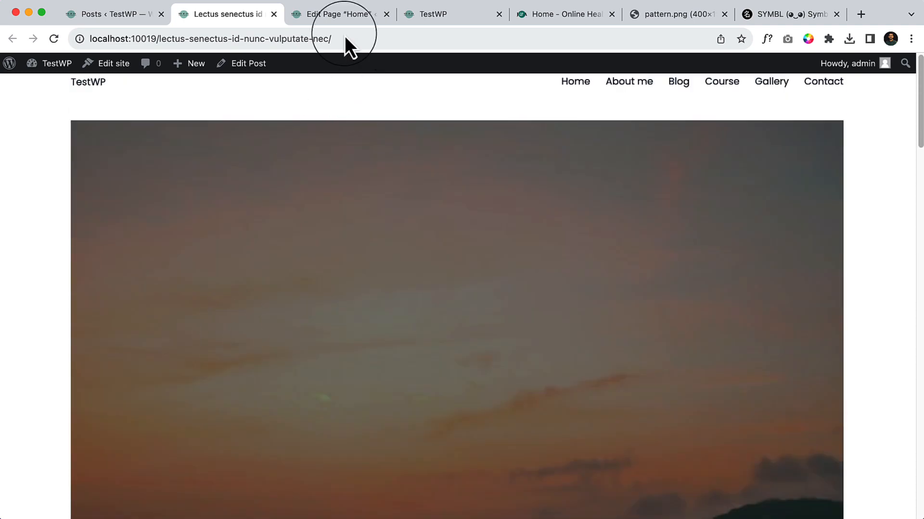
- Zoom the browser out two levels on the Home page editor and start an empty paragraph below the ratings and testimonial section
{"action": "left_click", "coordinate": [343, 3]}
{"action": "left_click", "coordinate": [306, 19]}
{"action": "left_click", "coordinate": [314, 14]}
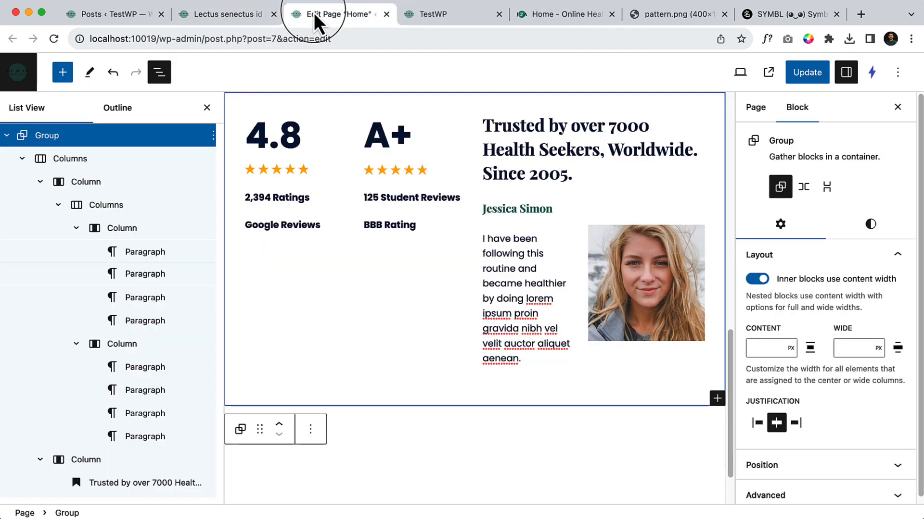
{"action": "scroll", "coordinate": [443, 396], "scroll_direction": "down", "scroll_amount": 3}
{"action": "left_click", "coordinate": [411, 457]}
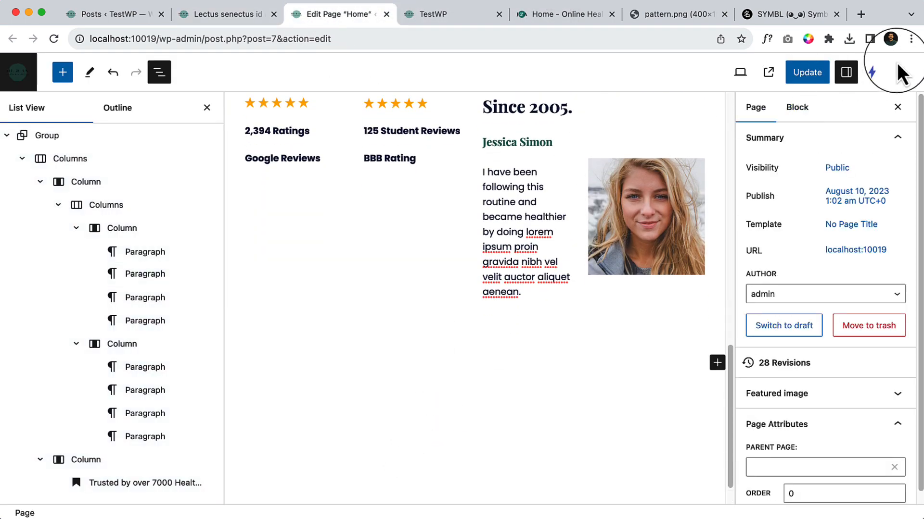
{"action": "left_click", "coordinate": [910, 38]}
{"action": "left_click", "coordinate": [816, 215]}
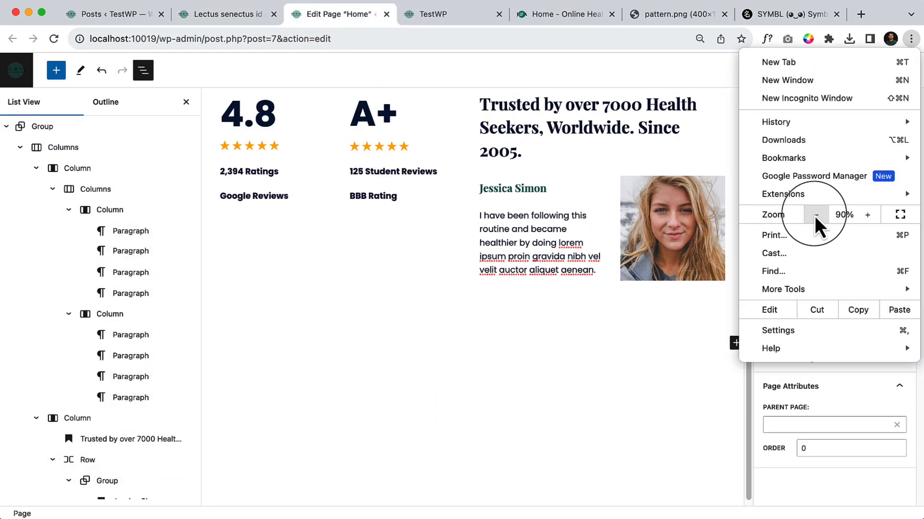
{"action": "left_click", "coordinate": [816, 214]}
{"action": "left_click", "coordinate": [451, 346]}
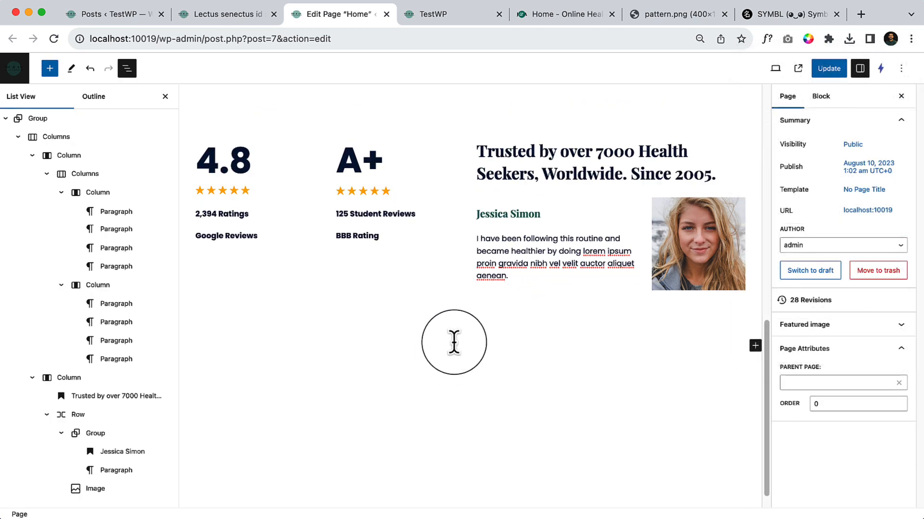
{"action": "left_click", "coordinate": [454, 343]}
- Examine the demo site's "Start Your Journey of Happiness and Health Today!" section and the sections around it
{"action": "left_click", "coordinate": [440, 22]}
{"action": "left_click", "coordinate": [564, 20]}
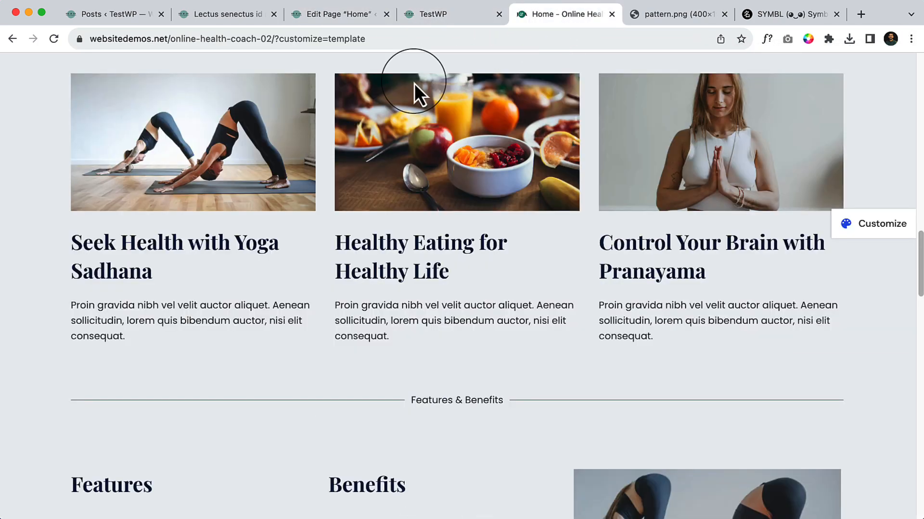
{"action": "scroll", "coordinate": [404, 259], "scroll_direction": "up", "scroll_amount": 8}
{"action": "scroll", "coordinate": [378, 230], "scroll_direction": "down", "scroll_amount": 8}
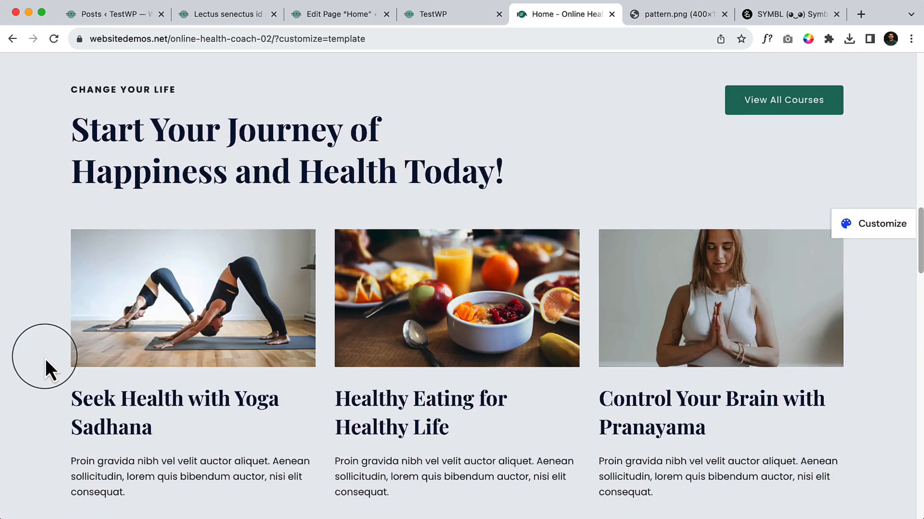
{"action": "scroll", "coordinate": [293, 293], "scroll_direction": "down", "scroll_amount": 5}
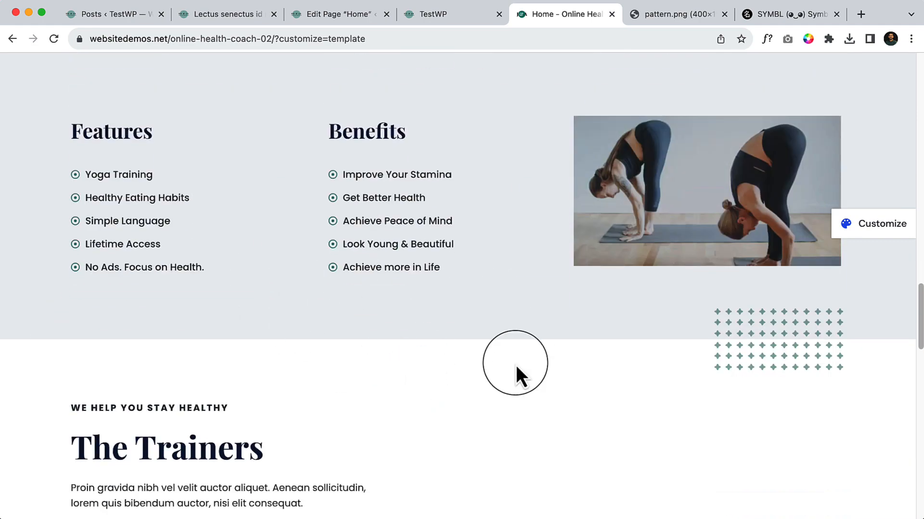
{"action": "scroll", "coordinate": [519, 361], "scroll_direction": "up", "scroll_amount": 8}
{"action": "scroll", "coordinate": [421, 325], "scroll_direction": "up", "scroll_amount": 5}
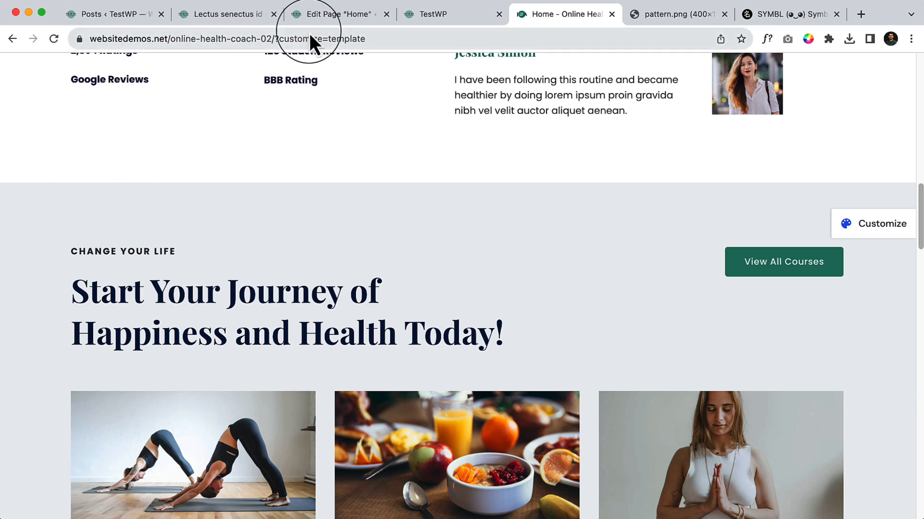
- Insert a Cover block with the light grey background colour below the ratings section of the Home page
{"action": "left_click", "coordinate": [318, 14]}
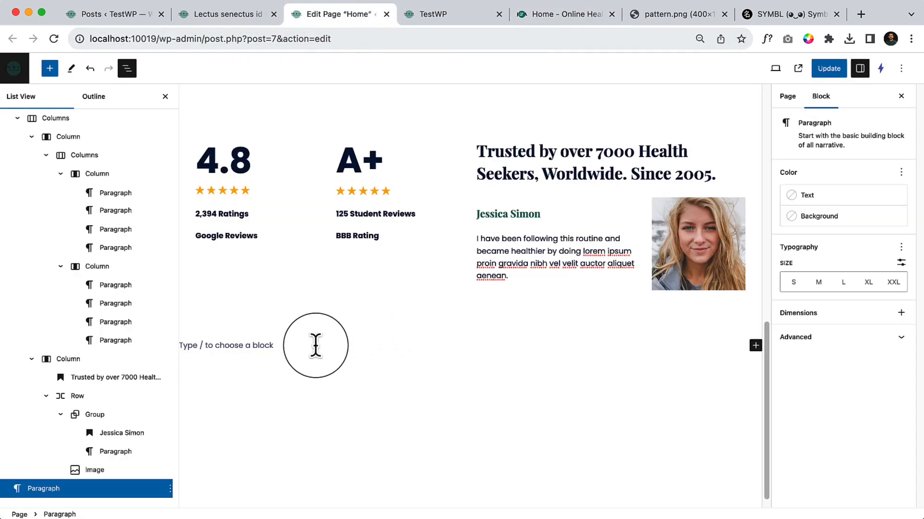
{"action": "type", "text": "/cov"}
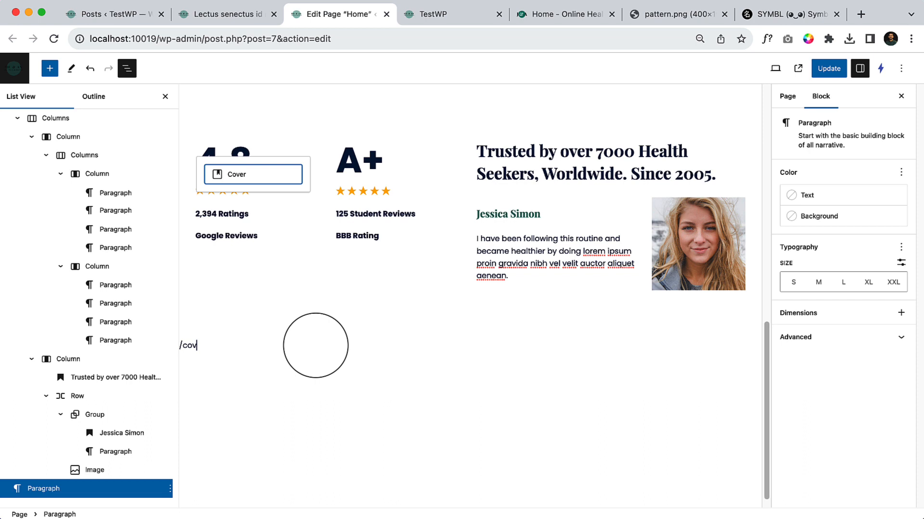
{"action": "key", "text": "Return"}
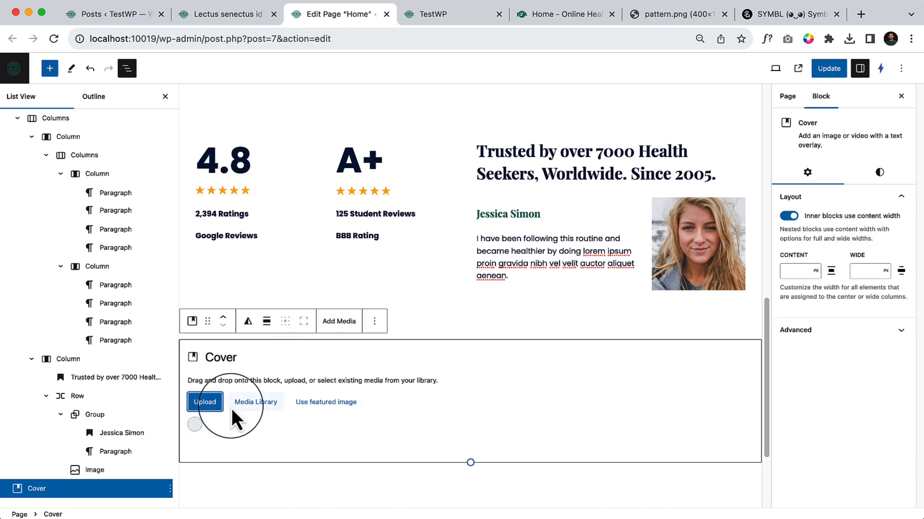
{"action": "left_click", "coordinate": [194, 424]}
{"action": "scroll", "coordinate": [453, 368], "scroll_direction": "down", "scroll_amount": 5}
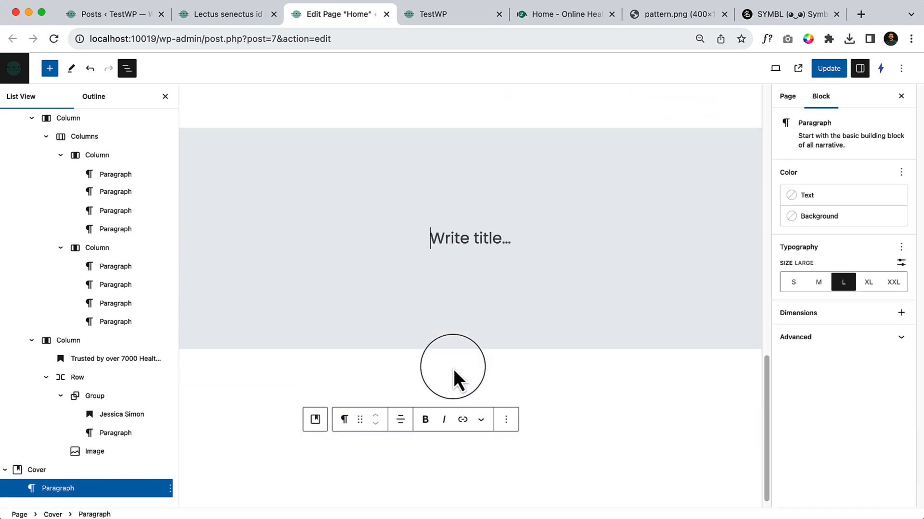
{"action": "left_click", "coordinate": [316, 171]}
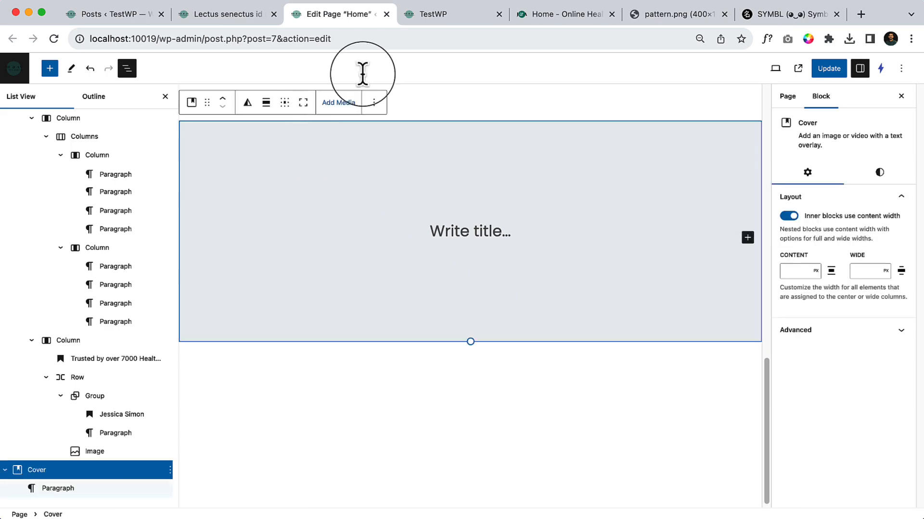
- Copy the "CHANGE YOUR LIFE" line above the demo site's section heading and return to the Home page editor
{"action": "left_click", "coordinate": [422, 18]}
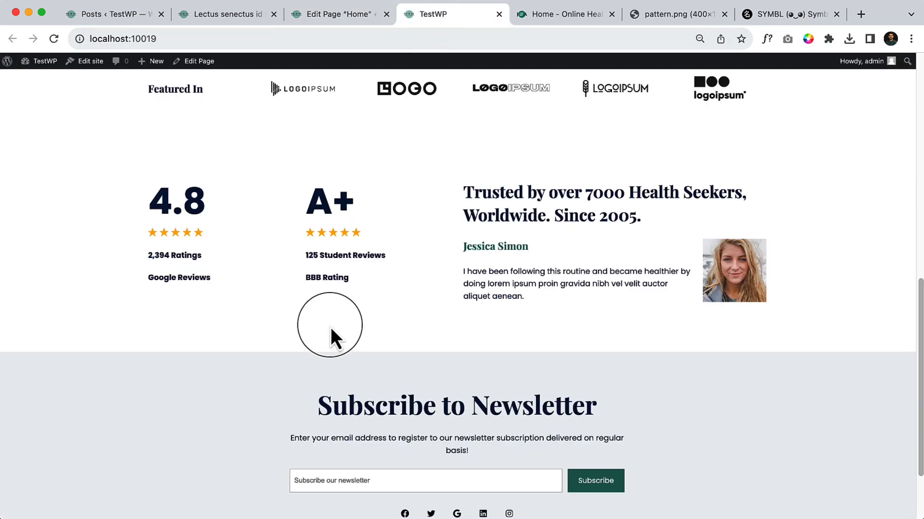
{"action": "left_click", "coordinate": [551, 17]}
{"action": "scroll", "coordinate": [400, 222], "scroll_direction": "up", "scroll_amount": 2}
{"action": "triple_click", "coordinate": [128, 361]}
{"action": "key", "text": "super+c"}
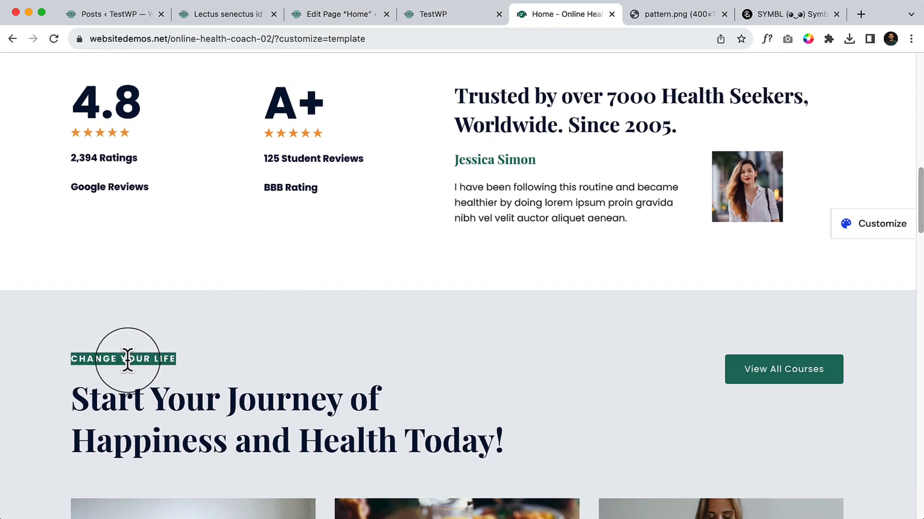
{"action": "left_click", "coordinate": [353, 18]}
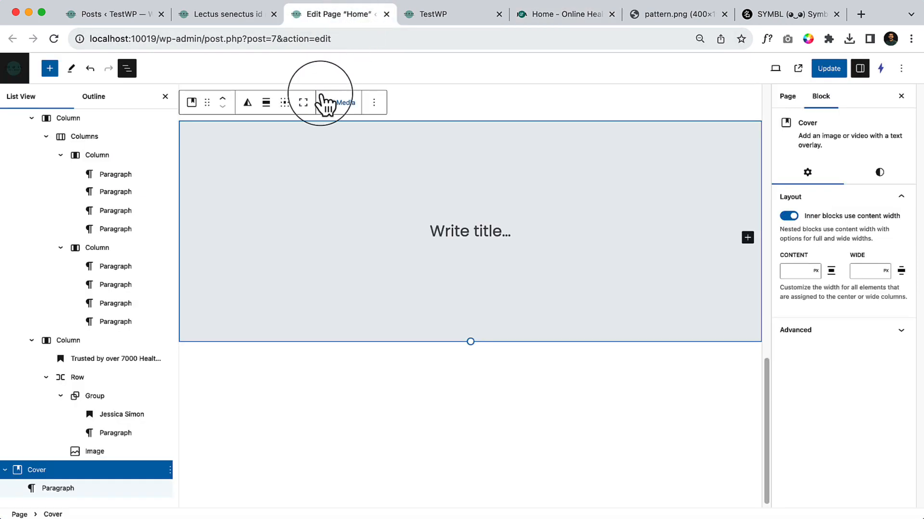
- Examine the demo site's "Start Your Journey of Happiness and Health Today!" section, including its heading, courses button and three image cards
{"action": "left_click", "coordinate": [530, 17]}
{"action": "scroll", "coordinate": [474, 280], "scroll_direction": "down", "scroll_amount": 4}
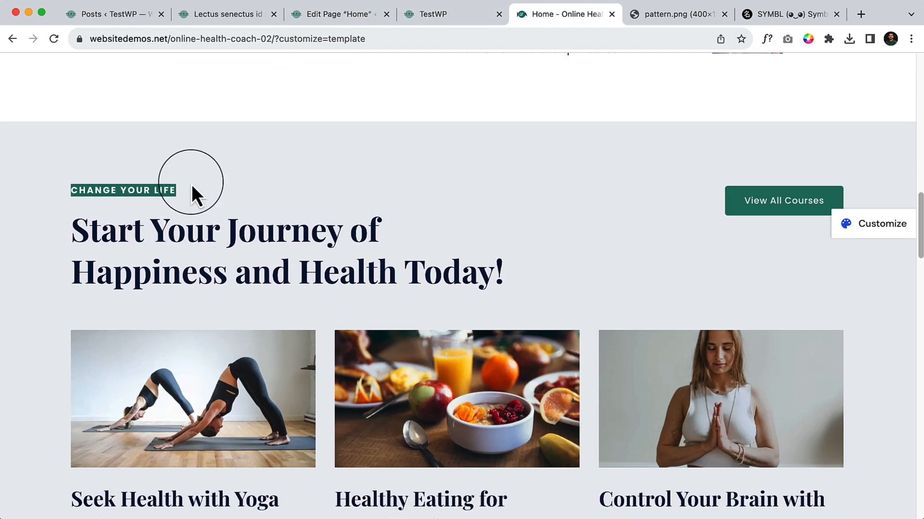
{"action": "scroll", "coordinate": [448, 327], "scroll_direction": "down", "scroll_amount": 1}
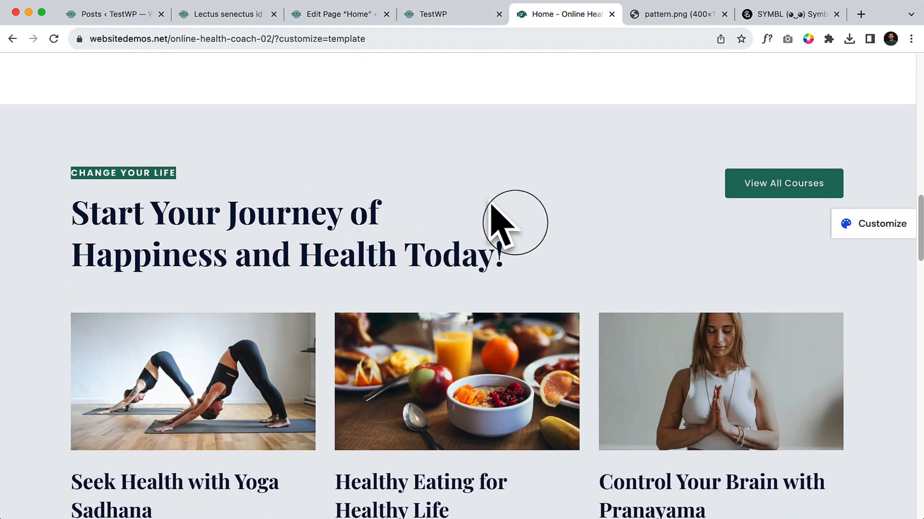
{"action": "scroll", "coordinate": [486, 269], "scroll_direction": "down", "scroll_amount": 4}
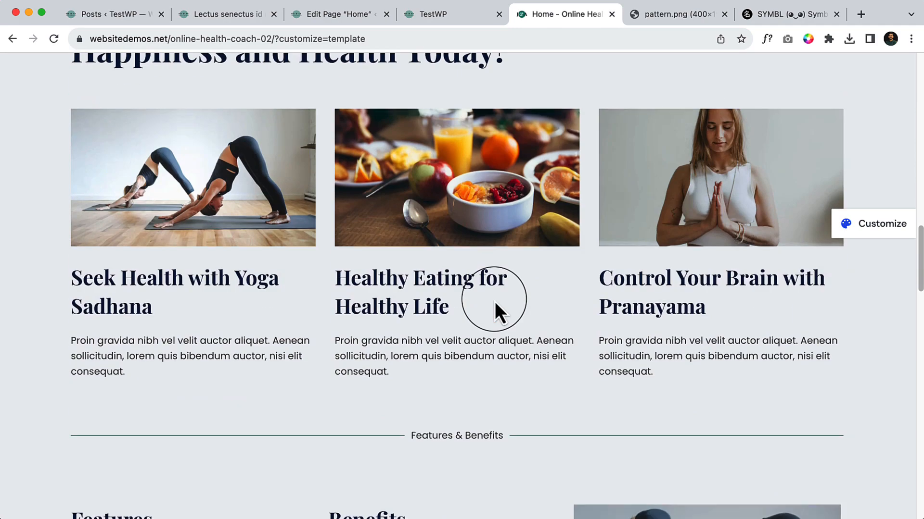
{"action": "scroll", "coordinate": [495, 301], "scroll_direction": "up", "scroll_amount": 2}
{"action": "scroll", "coordinate": [472, 197], "scroll_direction": "up", "scroll_amount": 3}
{"action": "scroll", "coordinate": [237, 249], "scroll_direction": "down", "scroll_amount": 5}
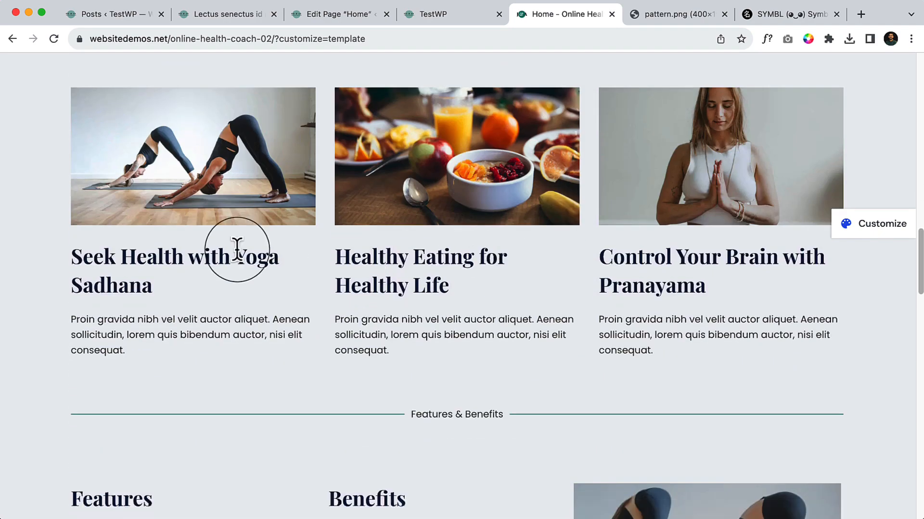
{"action": "left_click", "coordinate": [351, 19]}
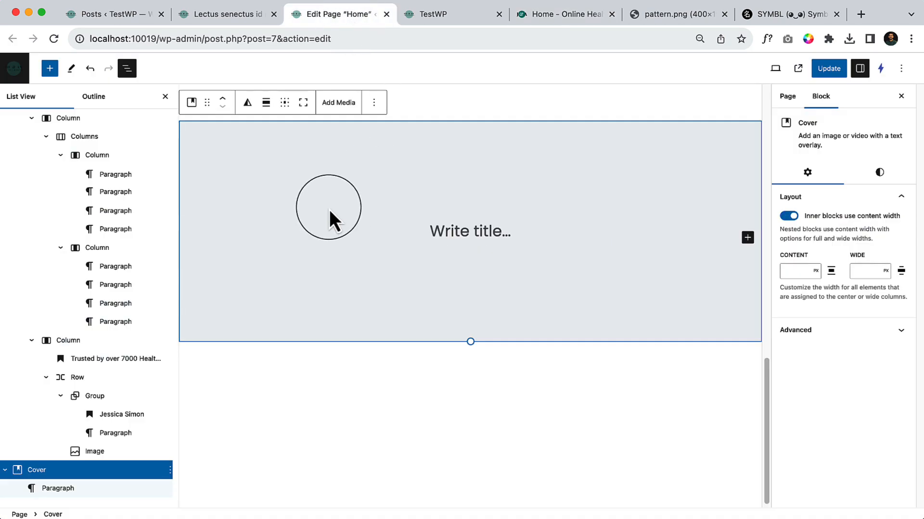
- Insert a Row block inside the grey Cover and set its alignment to wide width
{"action": "left_click", "coordinate": [492, 233]}
{"action": "type", "text": "/row"}
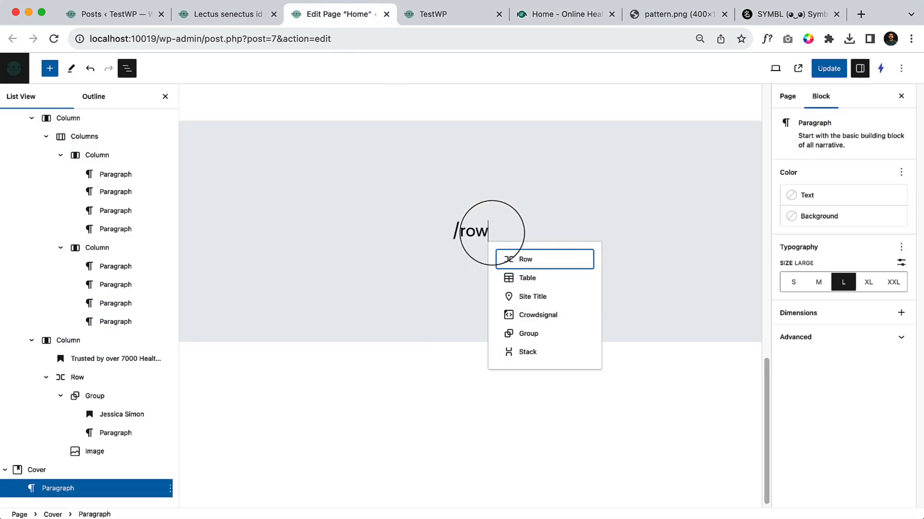
{"action": "key", "text": "Return"}
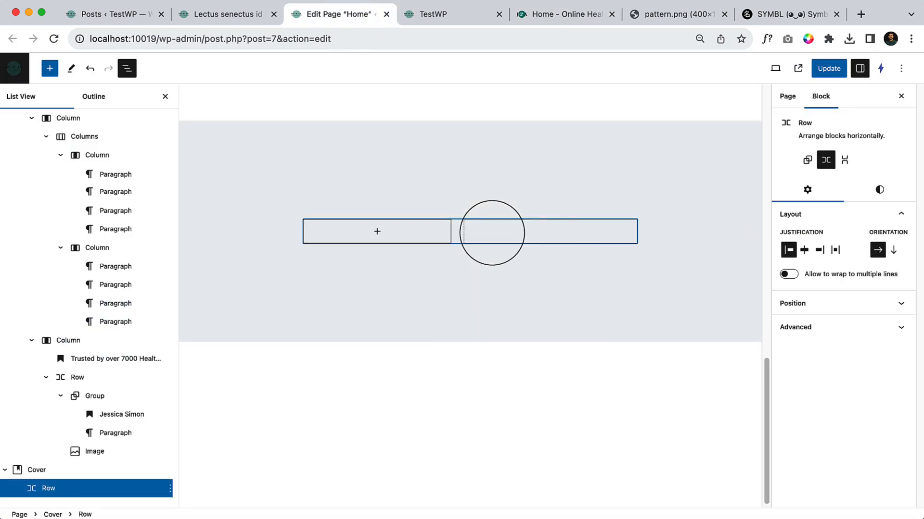
{"action": "left_click", "coordinate": [437, 201]}
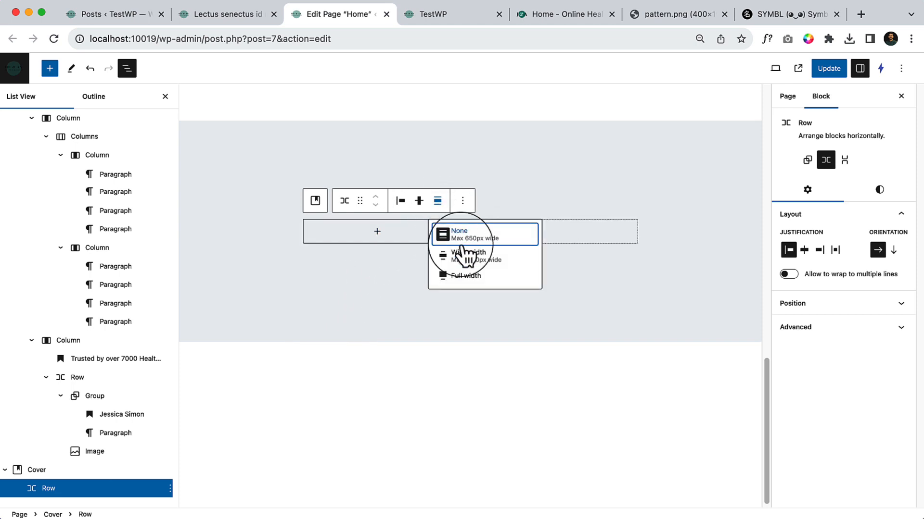
{"action": "left_click", "coordinate": [464, 259]}
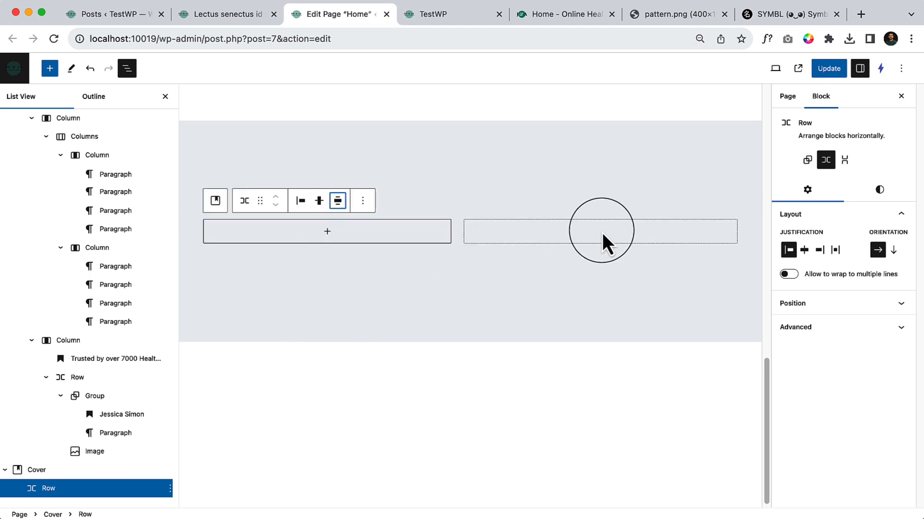
- Add a Paragraph block to the Cover's row with the copied text "CHANGE YOUR LIFE"
{"action": "left_click", "coordinate": [328, 233]}
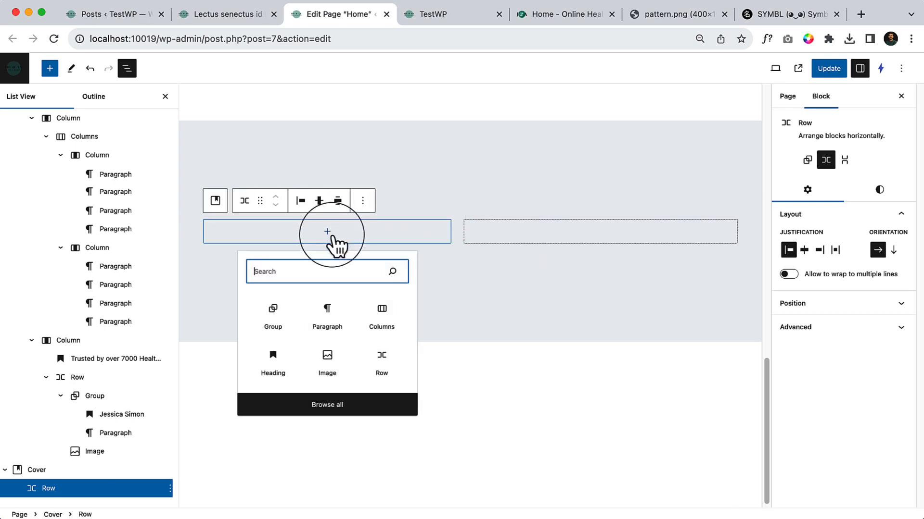
{"action": "left_click", "coordinate": [337, 310]}
{"action": "key", "text": "super+v"}
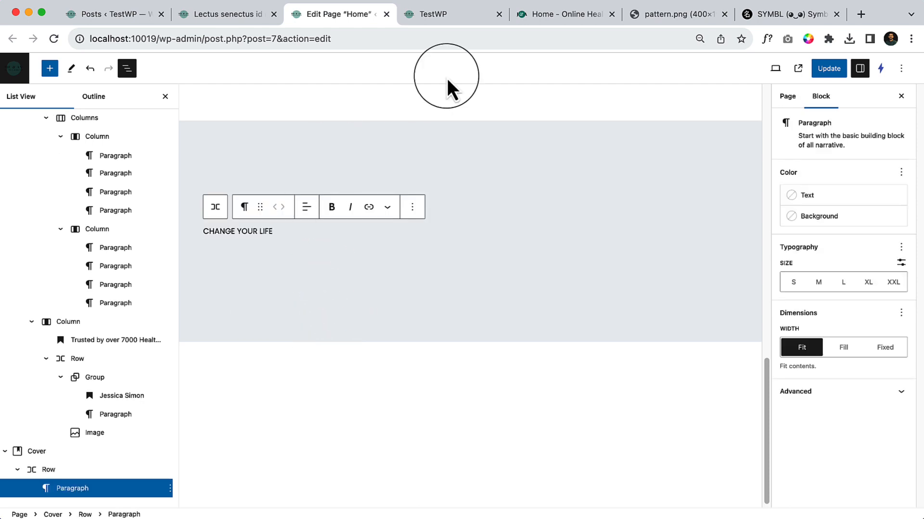
- Copy the heading "Start Your Journey of Happiness and Health Today!" from the demo site and return to the Home page editor
{"action": "left_click", "coordinate": [470, 18]}
{"action": "left_click", "coordinate": [540, 14]}
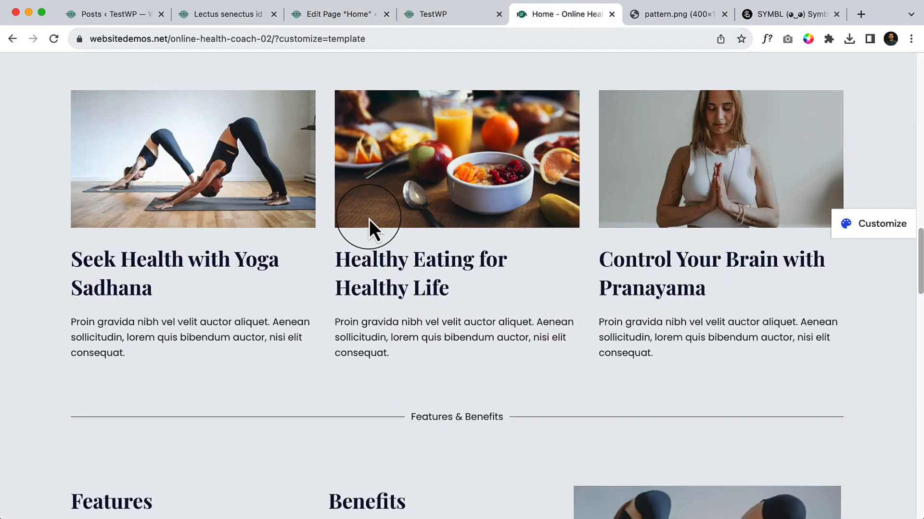
{"action": "scroll", "coordinate": [216, 269], "scroll_direction": "up", "scroll_amount": 5}
{"action": "triple_click", "coordinate": [216, 269]}
{"action": "key", "text": "cmd+c"}
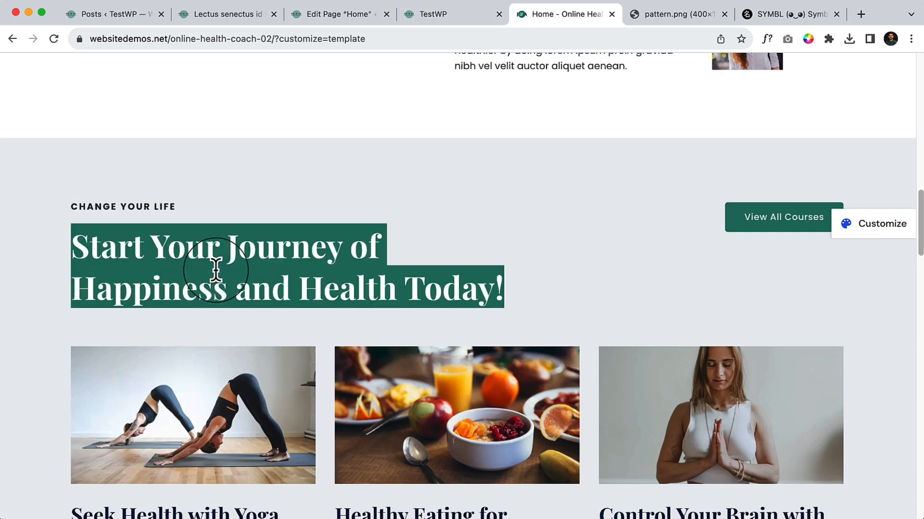
{"action": "left_click", "coordinate": [330, 25]}
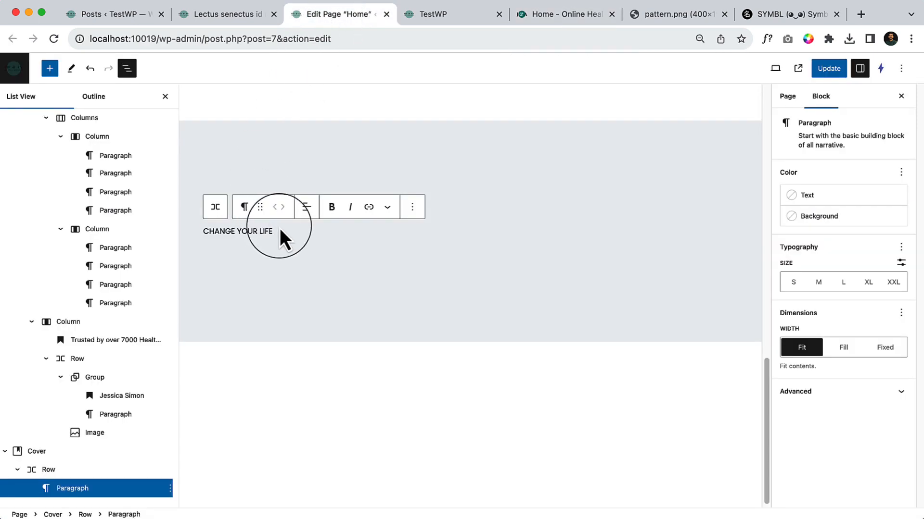
- Add a Heading block after "CHANGE YOUR LIFE" with the copied heading text, and start an empty paragraph after it
{"action": "key", "text": "Return"}
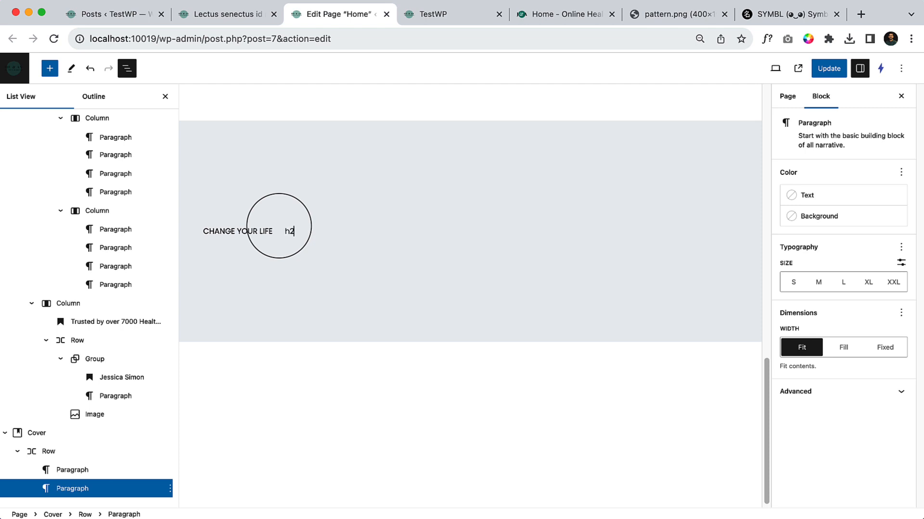
{"action": "type", "text": "/he"}
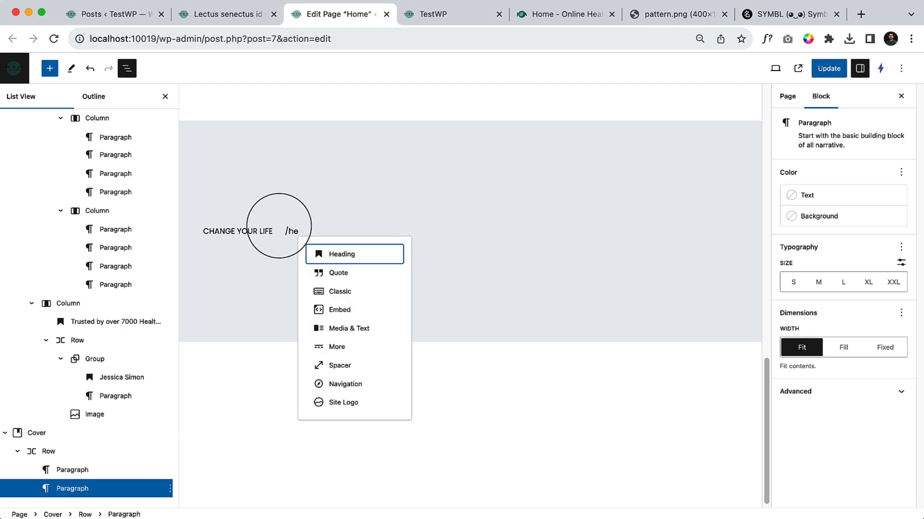
{"action": "left_click", "coordinate": [333, 252]}
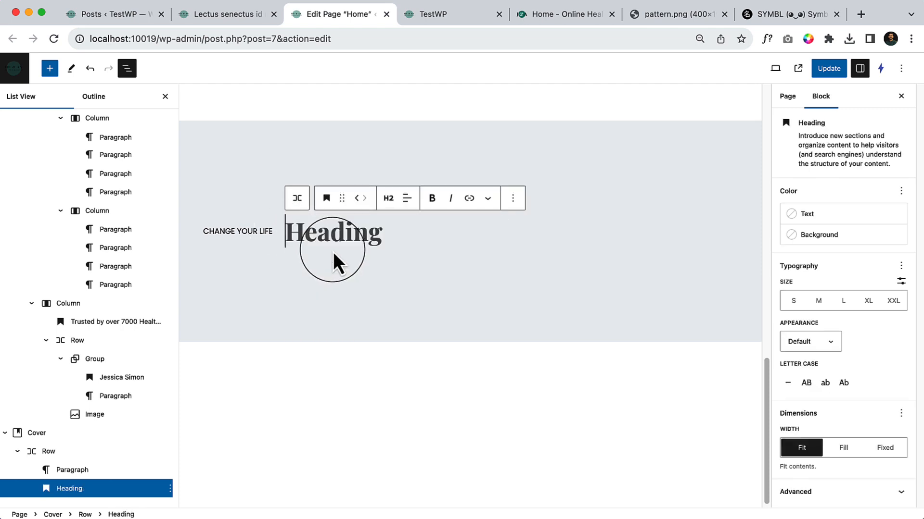
{"action": "key", "text": "cmd+v"}
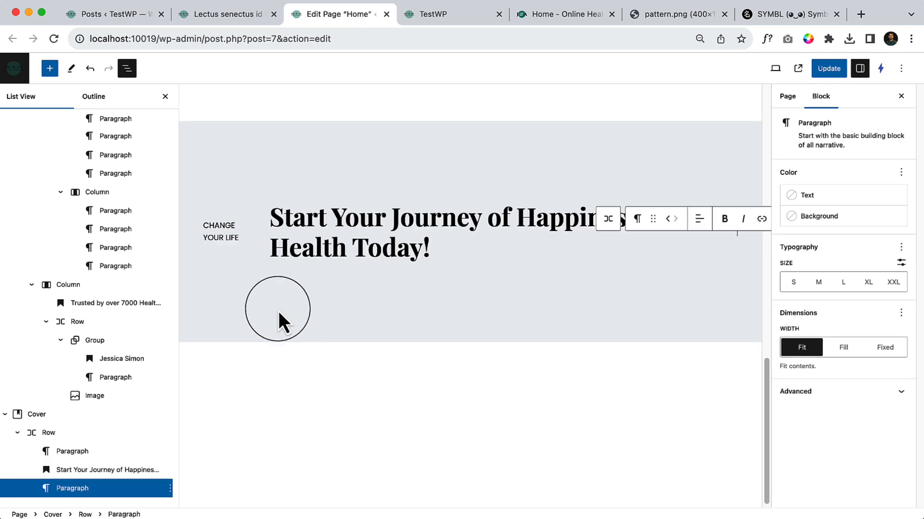
- Try arranging the Cover's row as a vertical Stack and switch it back to a Row
{"action": "left_click", "coordinate": [89, 438]}
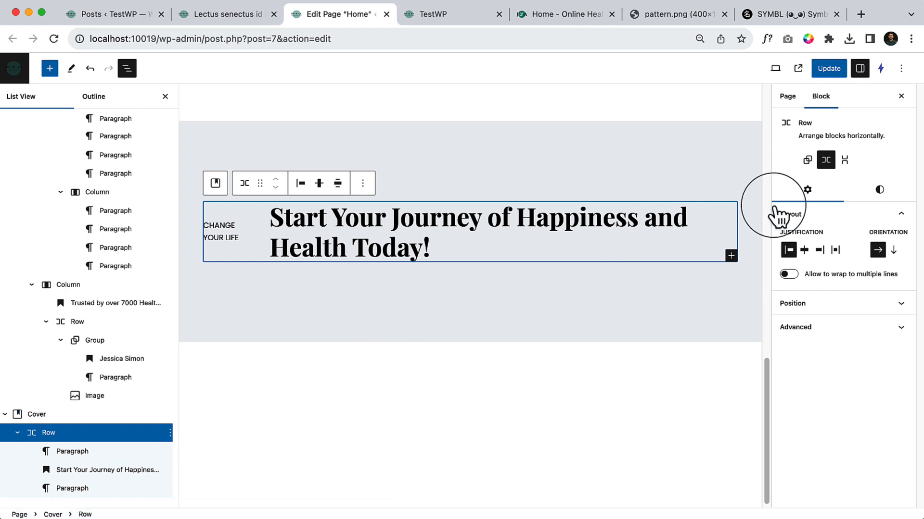
{"action": "left_click", "coordinate": [845, 160]}
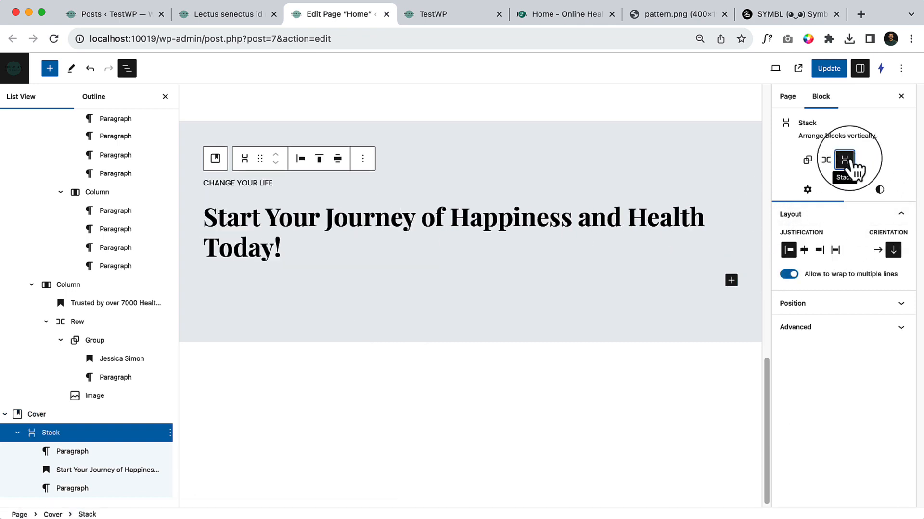
{"action": "left_click", "coordinate": [529, 248]}
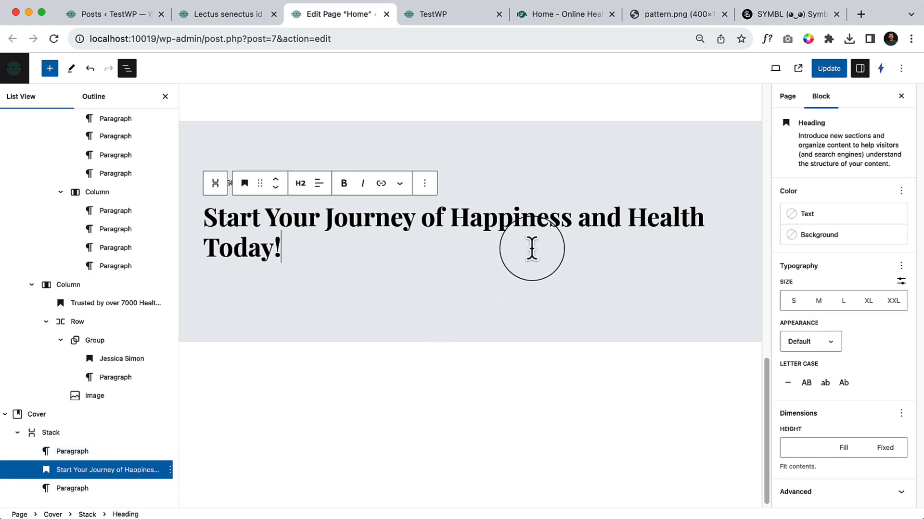
{"action": "left_click", "coordinate": [73, 436]}
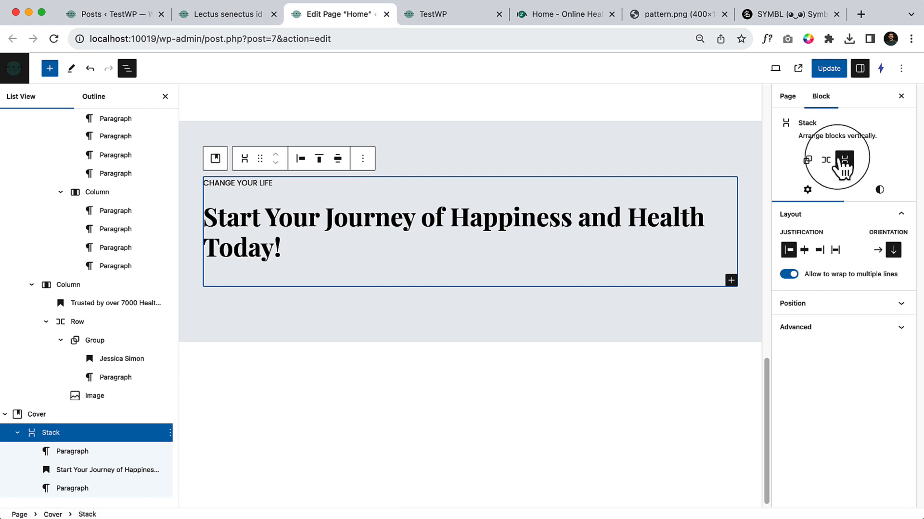
{"action": "left_click", "coordinate": [828, 160]}
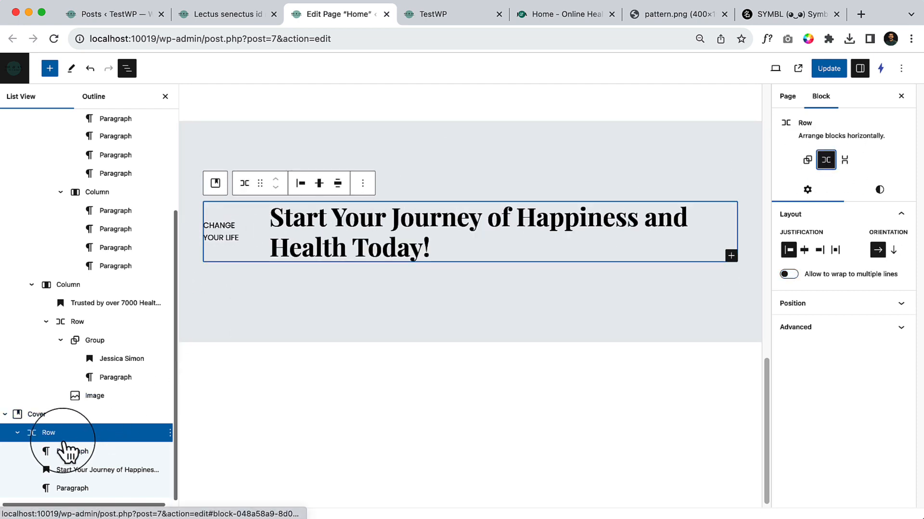
- Collapse the row in the block list, select the Cover and compare it with the demo section's heading and button layout
{"action": "left_click", "coordinate": [17, 433]}
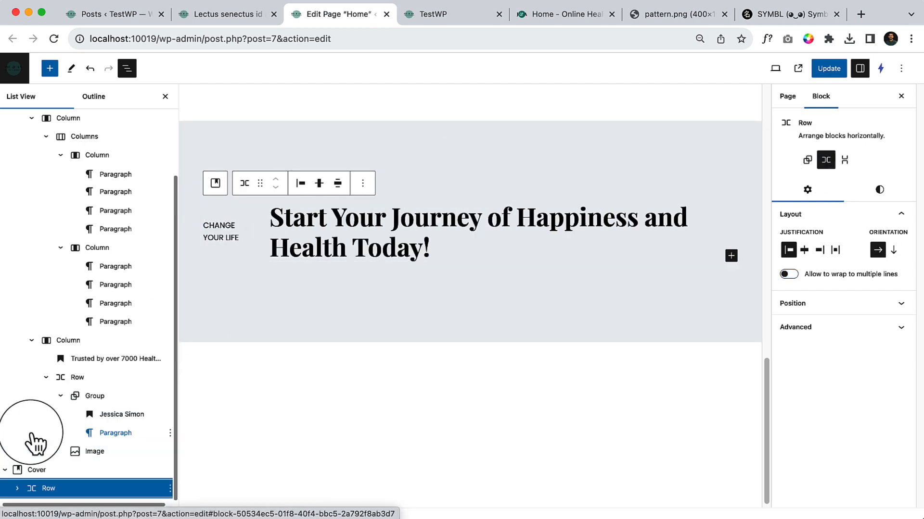
{"action": "left_click", "coordinate": [635, 305]}
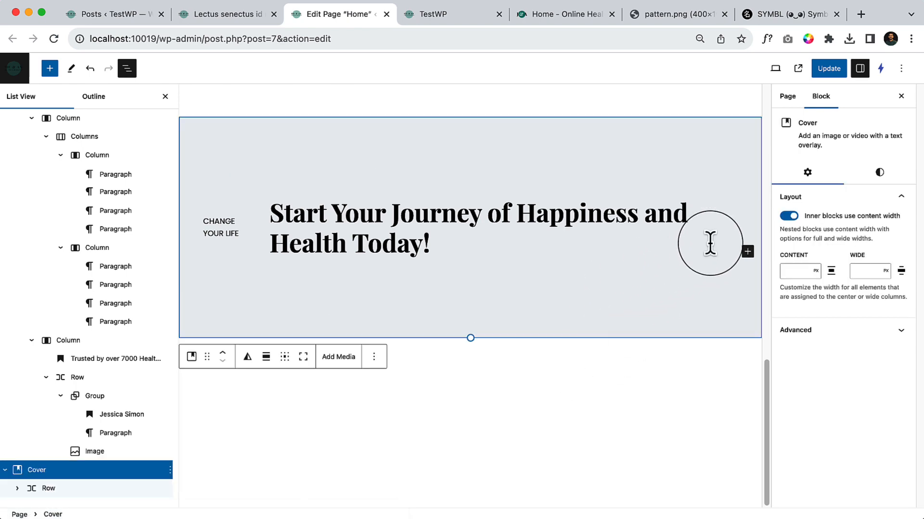
{"action": "left_click", "coordinate": [448, 20]}
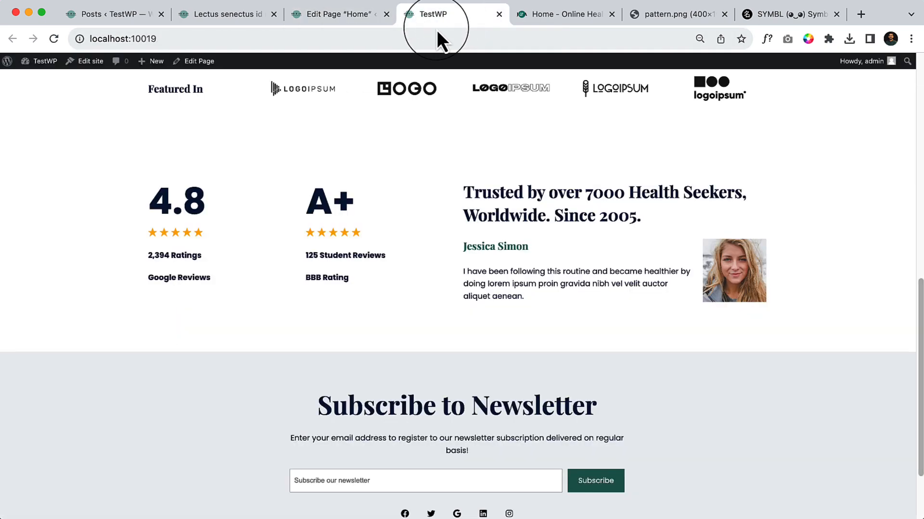
{"action": "left_click", "coordinate": [545, 12]}
{"action": "left_click", "coordinate": [562, 250]}
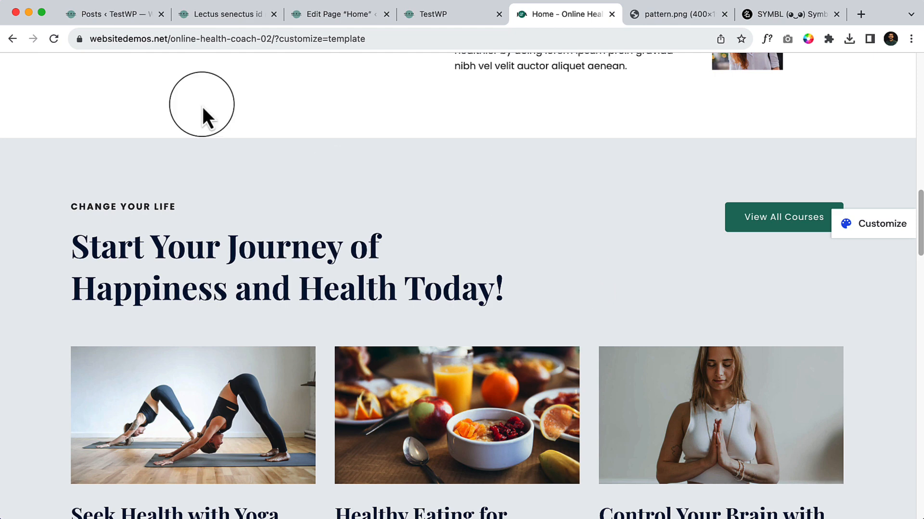
{"action": "left_click", "coordinate": [322, 17]}
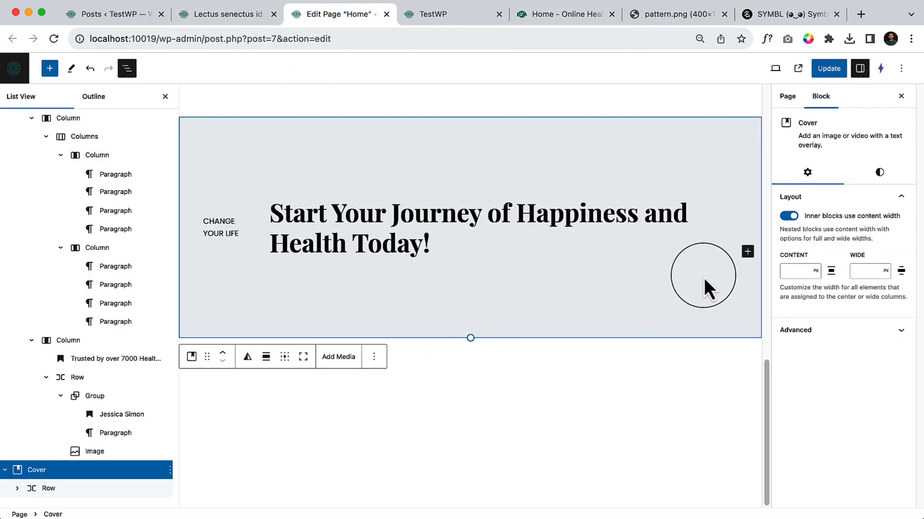
- Insert a two-column Columns block with a 66.66% first column below the Cover's row and set it to wide width
{"action": "left_click", "coordinate": [747, 252]}
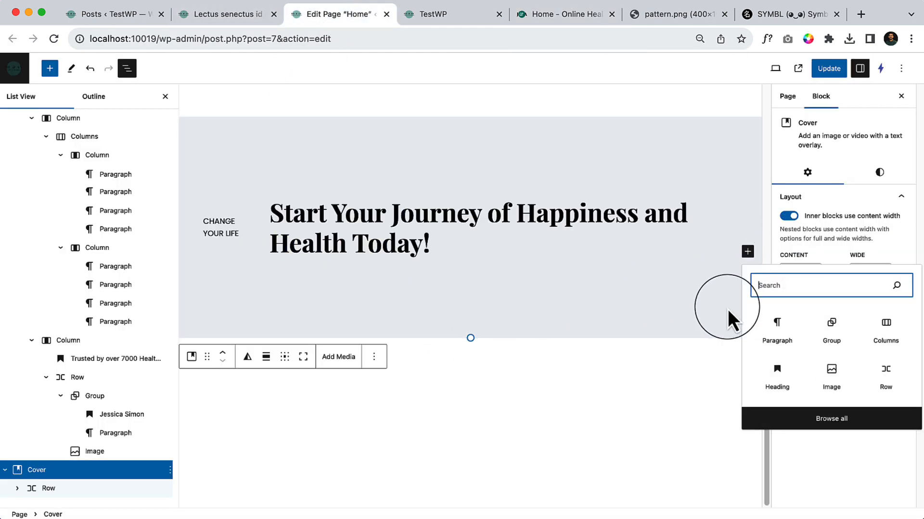
{"action": "left_click", "coordinate": [880, 328]}
{"action": "left_click", "coordinate": [478, 276]}
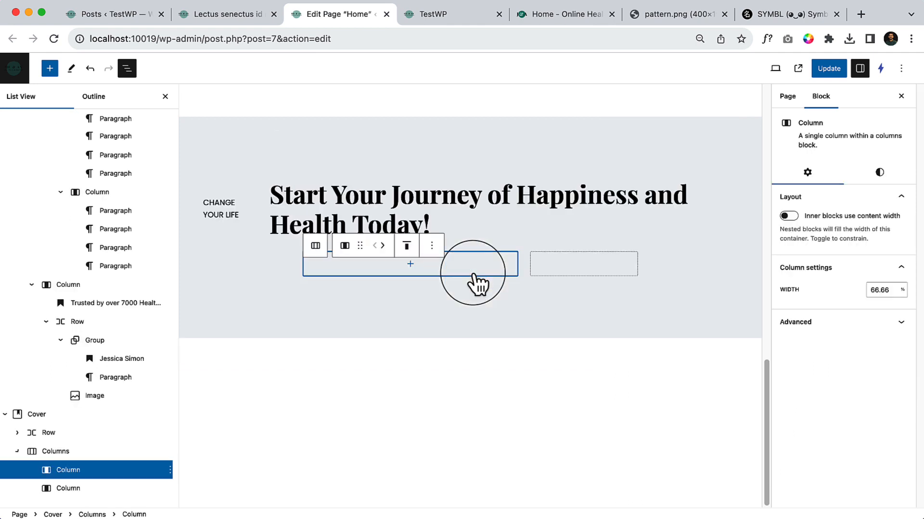
{"action": "left_click", "coordinate": [72, 452]}
{"action": "left_click", "coordinate": [400, 234]}
{"action": "left_click", "coordinate": [437, 294]}
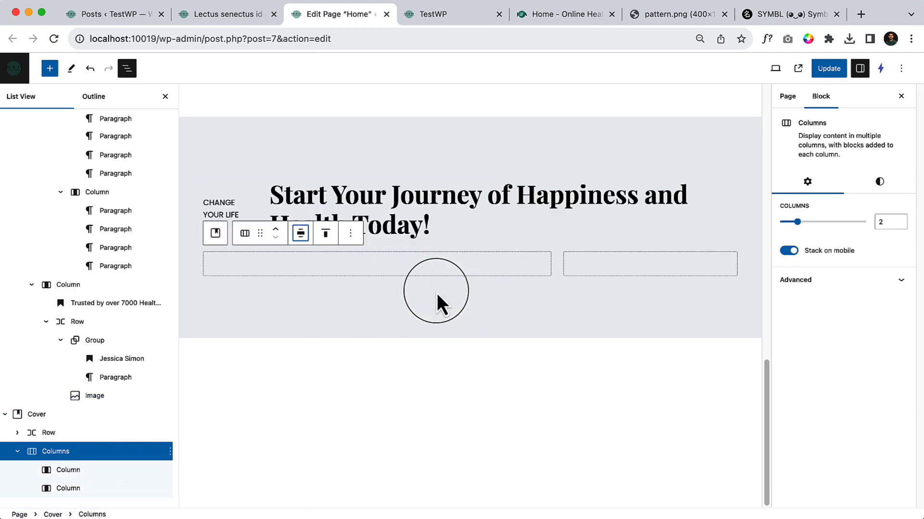
- Move the "CHANGE YOUR LIFE" paragraph and the "Start Your Journey" heading from the row into the first column, with the heading below the paragraph
{"action": "left_click", "coordinate": [224, 208]}
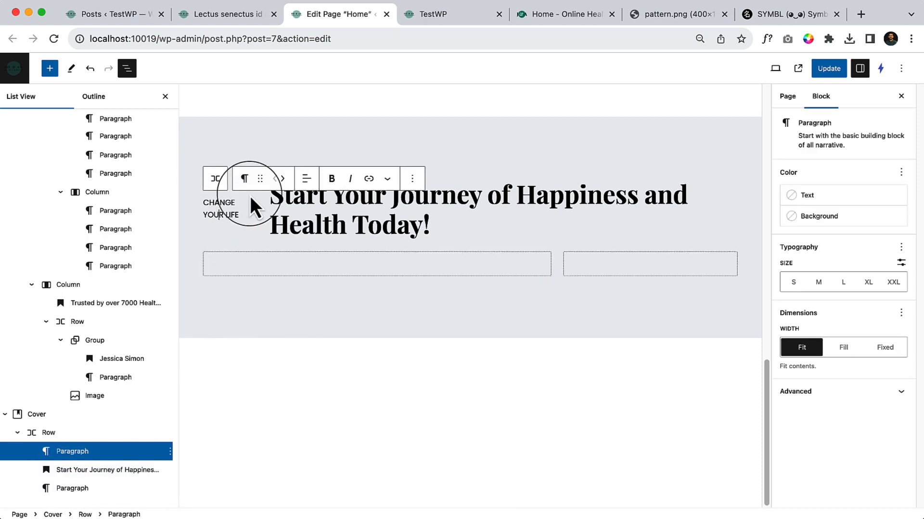
{"action": "left_click_drag", "start_coordinate": [264, 186], "coordinate": [327, 265]}
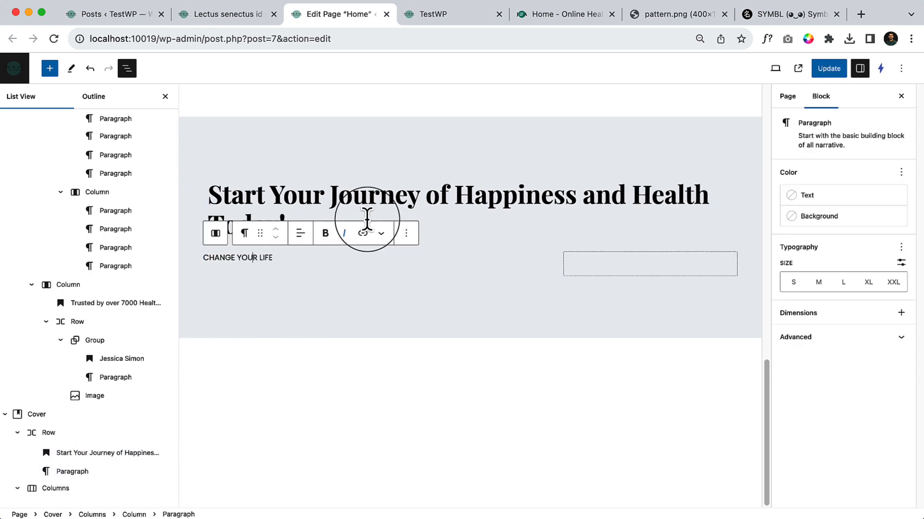
{"action": "left_click", "coordinate": [387, 202]}
{"action": "left_click_drag", "start_coordinate": [260, 160], "coordinate": [267, 269]}
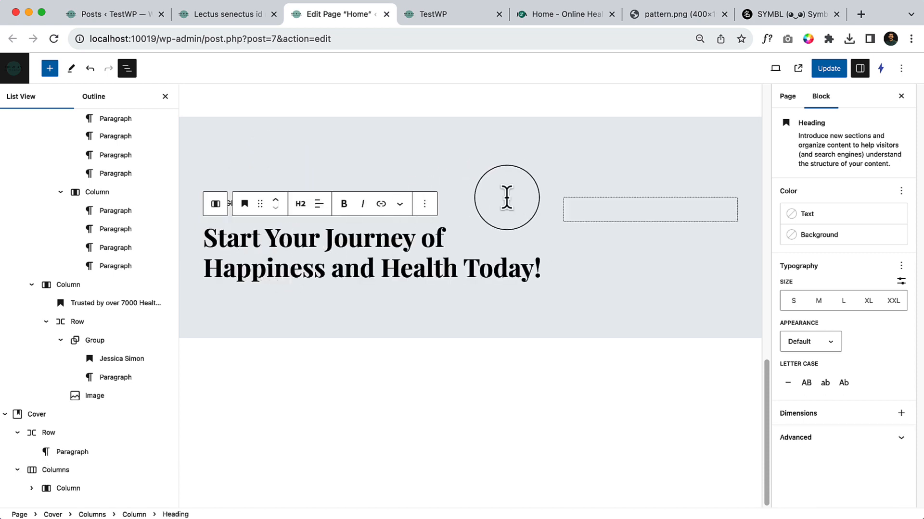
- Delete the leftover Row block above the columns inside the Cover
{"action": "left_click", "coordinate": [53, 433]}
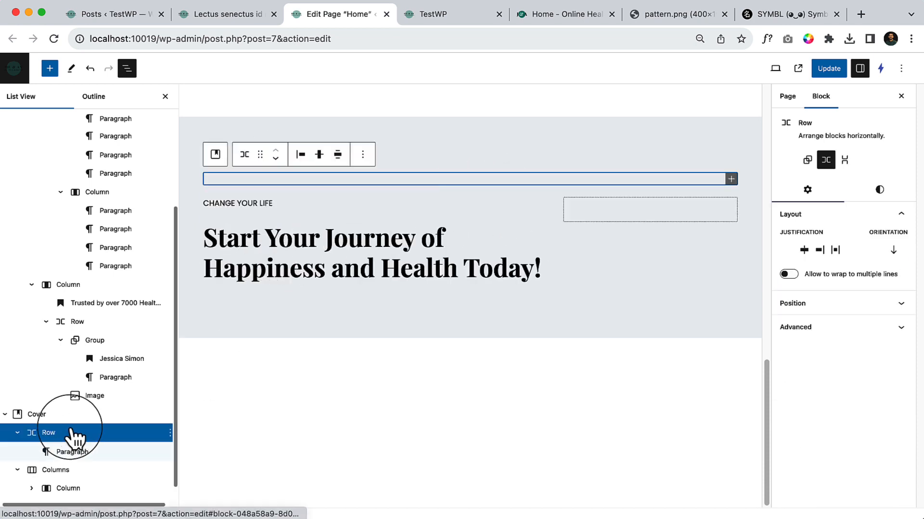
{"action": "left_click", "coordinate": [363, 154]}
{"action": "left_click", "coordinate": [380, 436]}
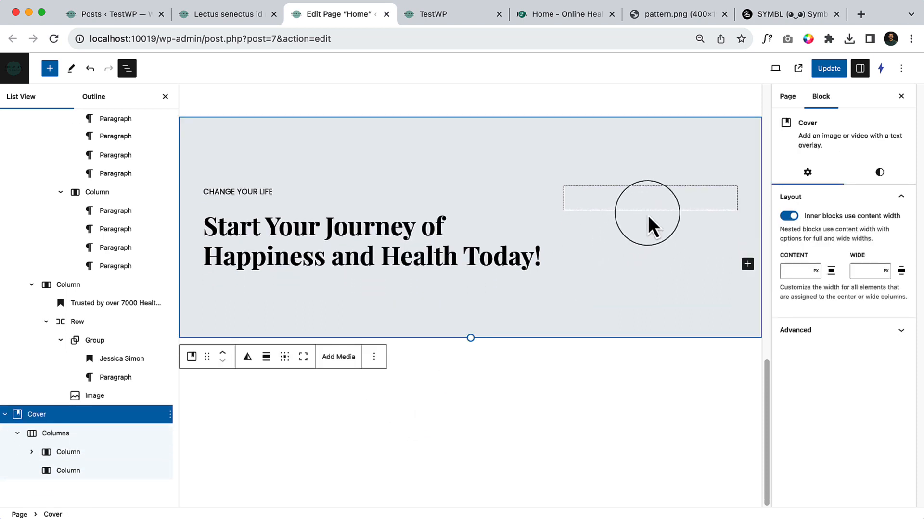
- Add a Buttons block to the empty second column and label its button "View All Posts"
{"action": "left_click", "coordinate": [661, 259]}
{"action": "left_click", "coordinate": [665, 205]}
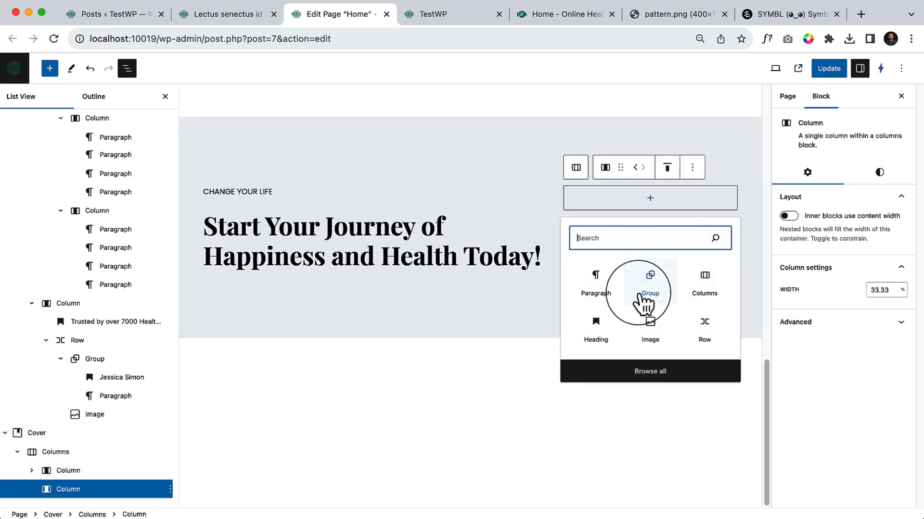
{"action": "type", "text": "butt"}
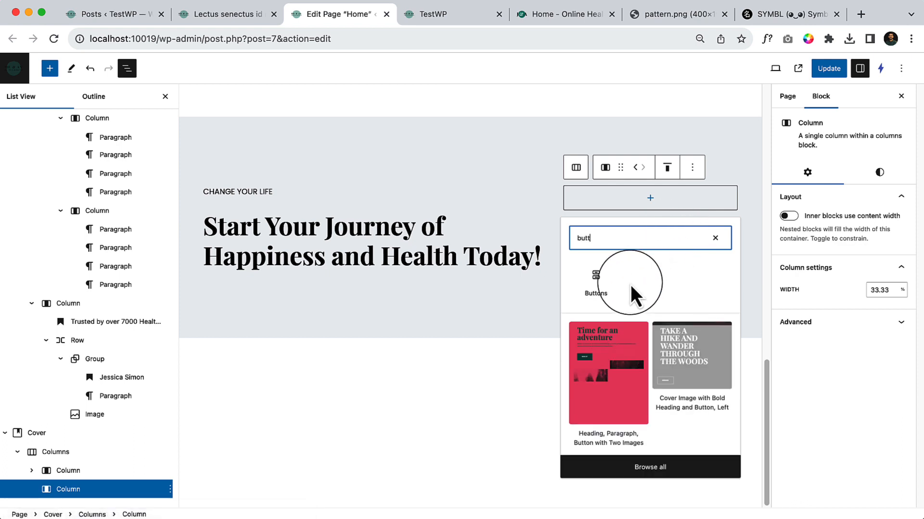
{"action": "left_click", "coordinate": [591, 279]}
{"action": "type", "text": "View All Posts"}
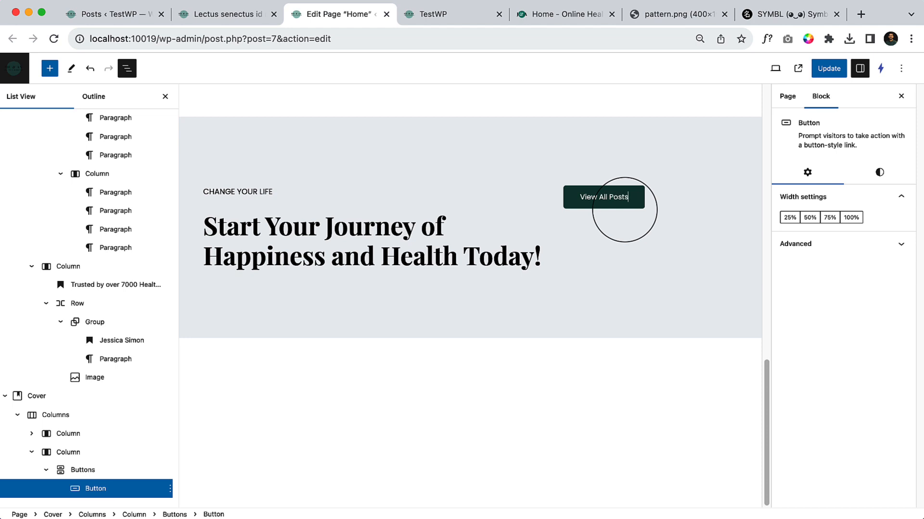
- Align the Columns block's content to the bottom and justify the Buttons block to the right
{"action": "left_click", "coordinate": [96, 416]}
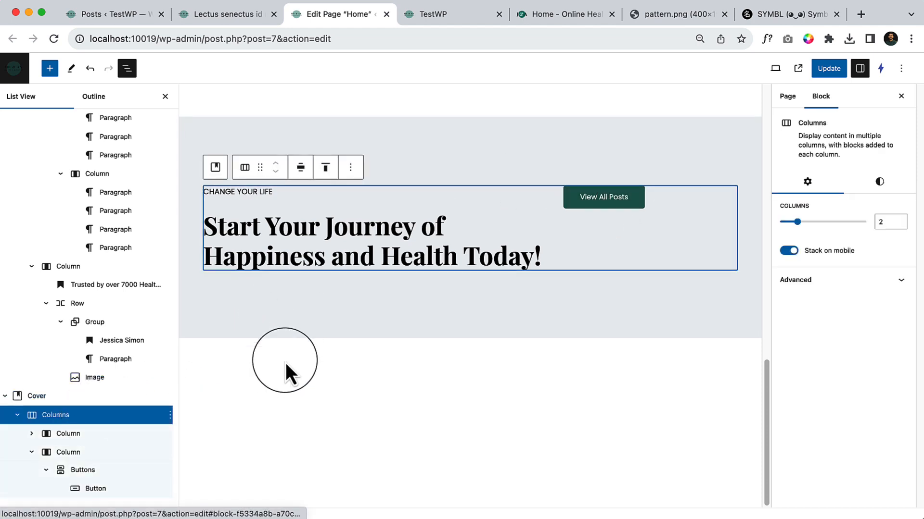
{"action": "left_click", "coordinate": [324, 167]}
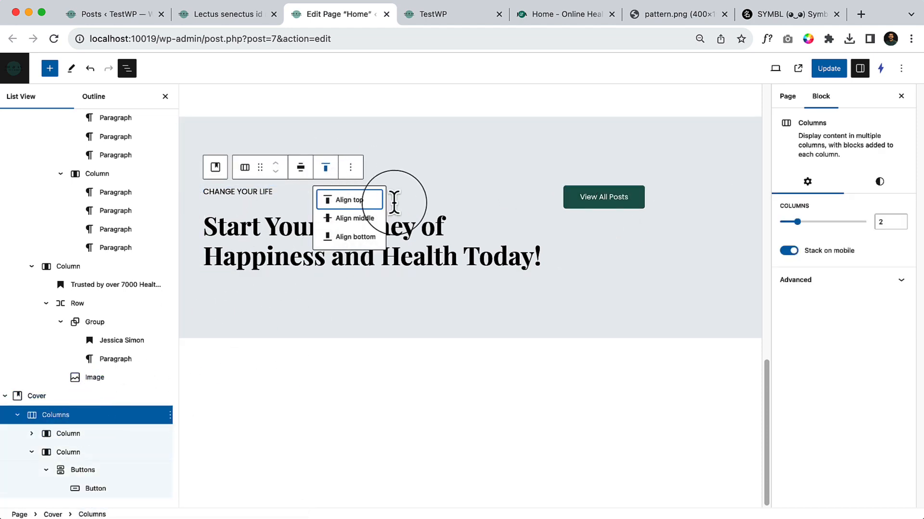
{"action": "left_click", "coordinate": [356, 236]}
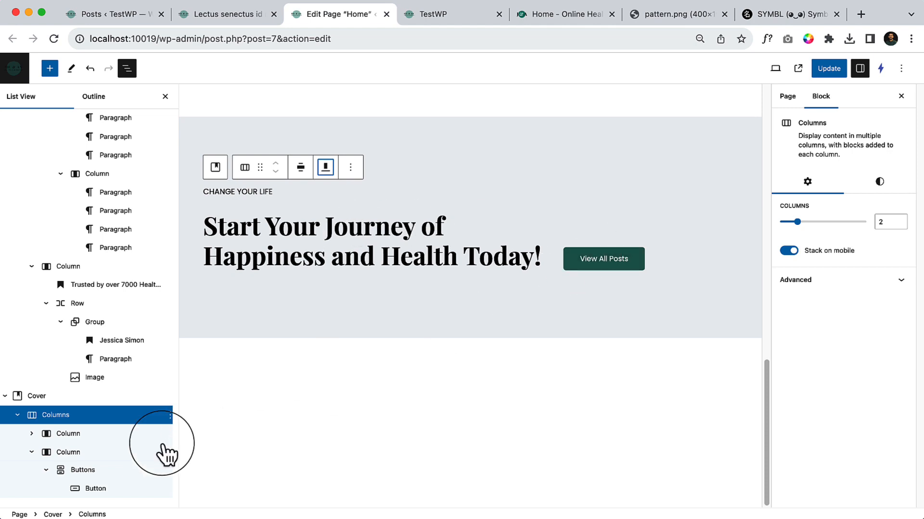
{"action": "left_click", "coordinate": [94, 470]}
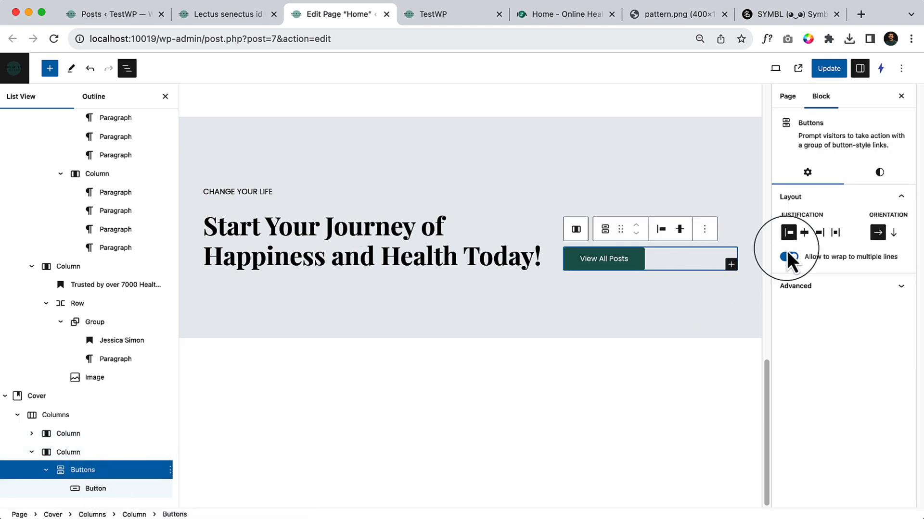
{"action": "left_click", "coordinate": [820, 233]}
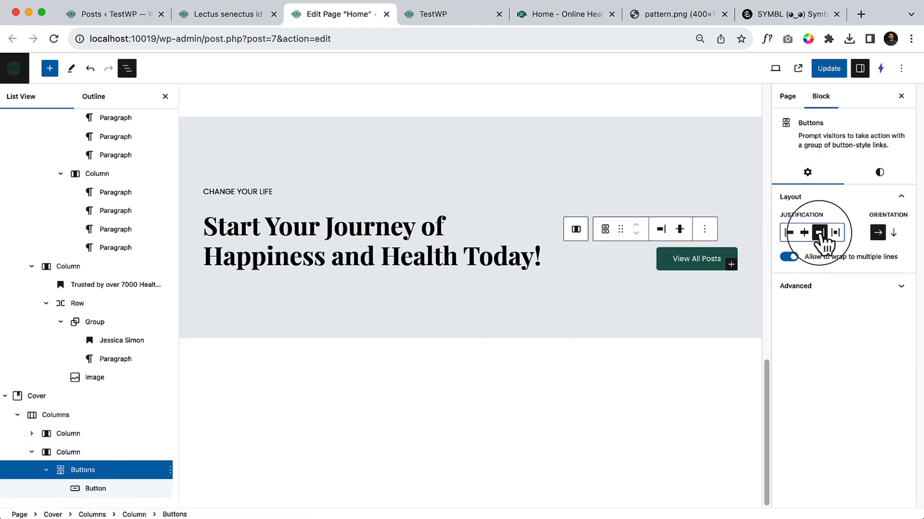
- Update the Home page, reload the live TestWP site and examine the Cover section above the newsletter
{"action": "left_click", "coordinate": [832, 68]}
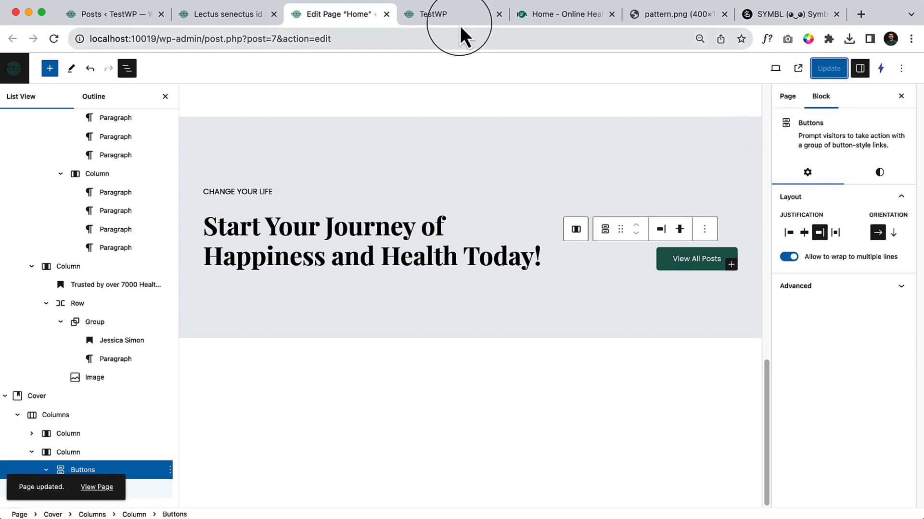
{"action": "left_click", "coordinate": [457, 16]}
{"action": "left_click", "coordinate": [59, 41]}
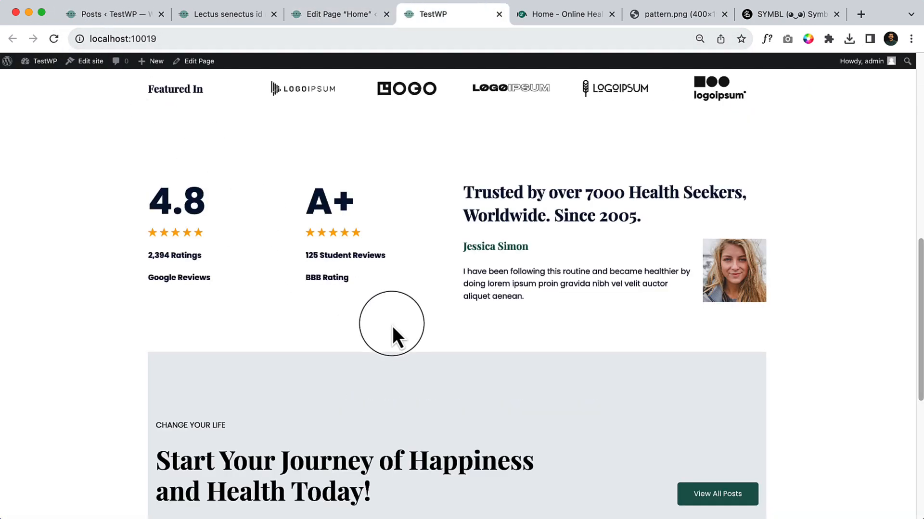
{"action": "scroll", "coordinate": [391, 325], "scroll_direction": "down", "scroll_amount": 6}
{"action": "scroll", "coordinate": [552, 337], "scroll_direction": "up", "scroll_amount": 2}
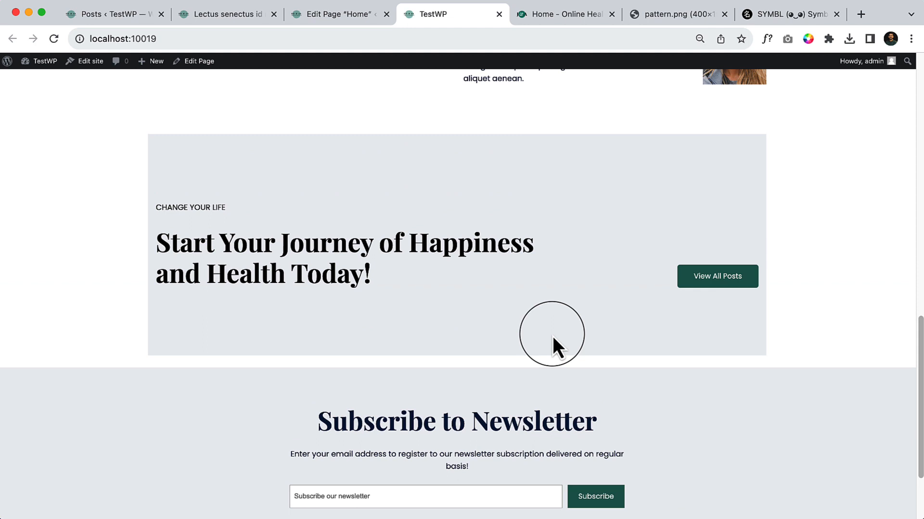
- Return to the Home page editor, select the Cover block and check its alignment options and style settings
{"action": "left_click", "coordinate": [311, 13]}
{"action": "left_click", "coordinate": [205, 129]}
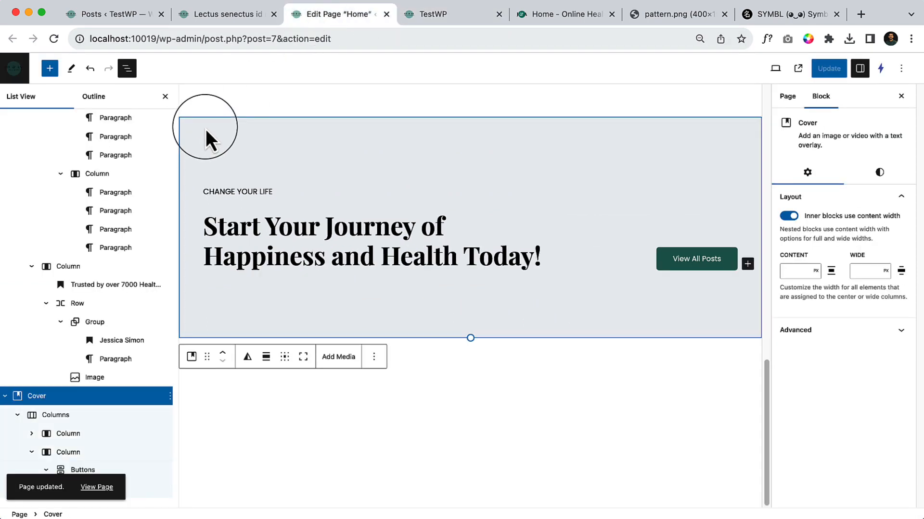
{"action": "left_click", "coordinate": [266, 357]}
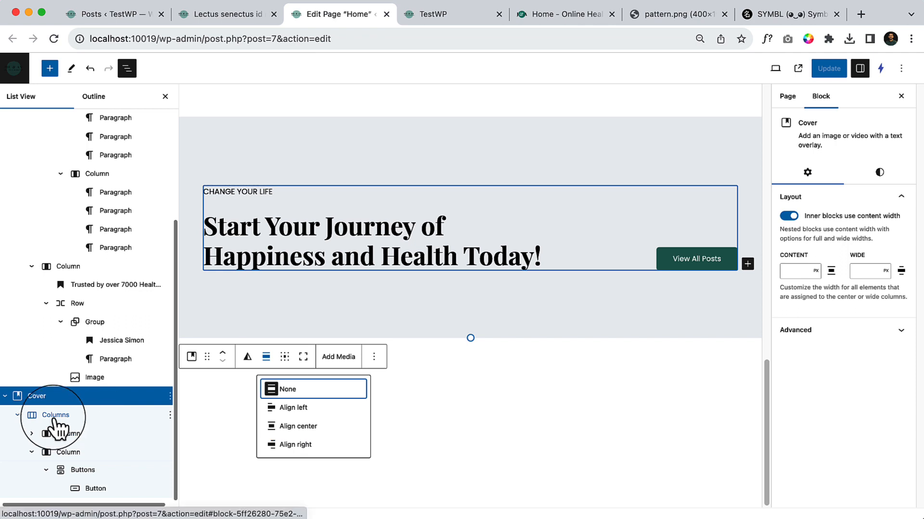
{"action": "left_click", "coordinate": [879, 173]}
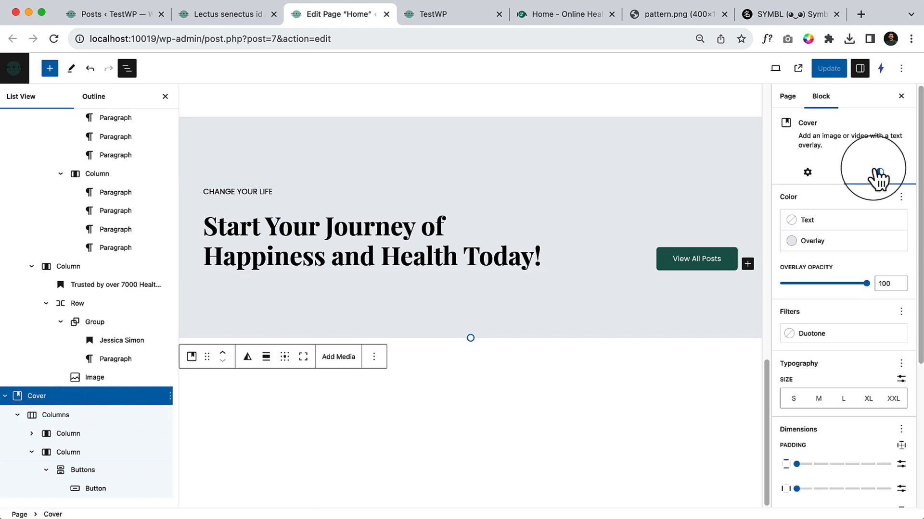
- Hide the block list, deselect the Cover and reduce the browser zoom to 75%
{"action": "left_click", "coordinate": [129, 69]}
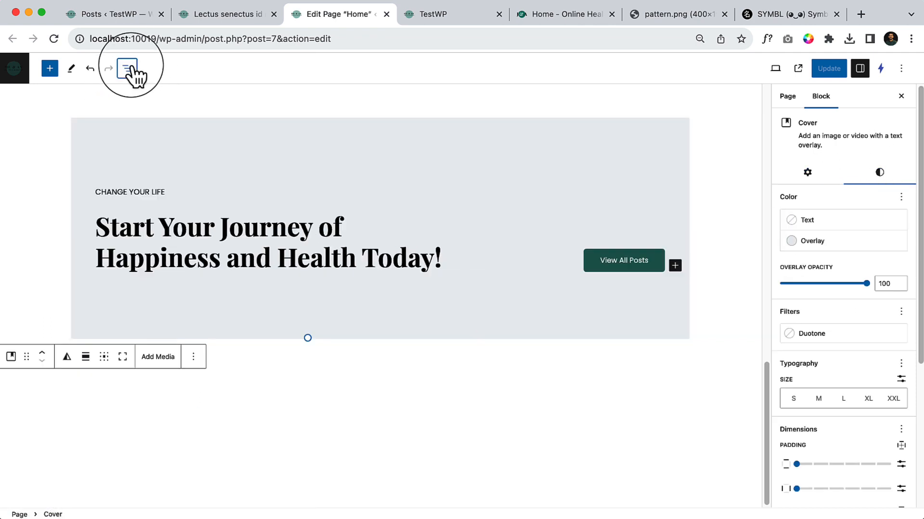
{"action": "left_click", "coordinate": [54, 157]}
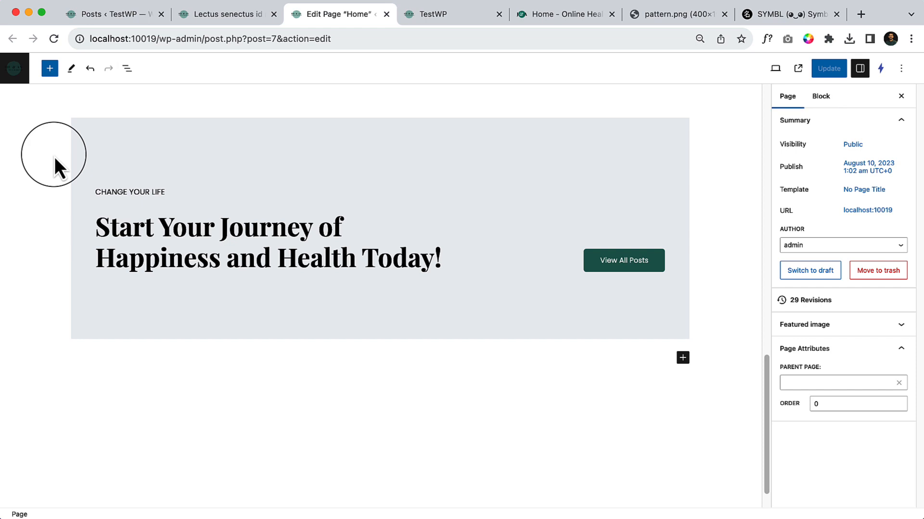
{"action": "left_click", "coordinate": [910, 39]}
{"action": "left_click", "coordinate": [815, 215]}
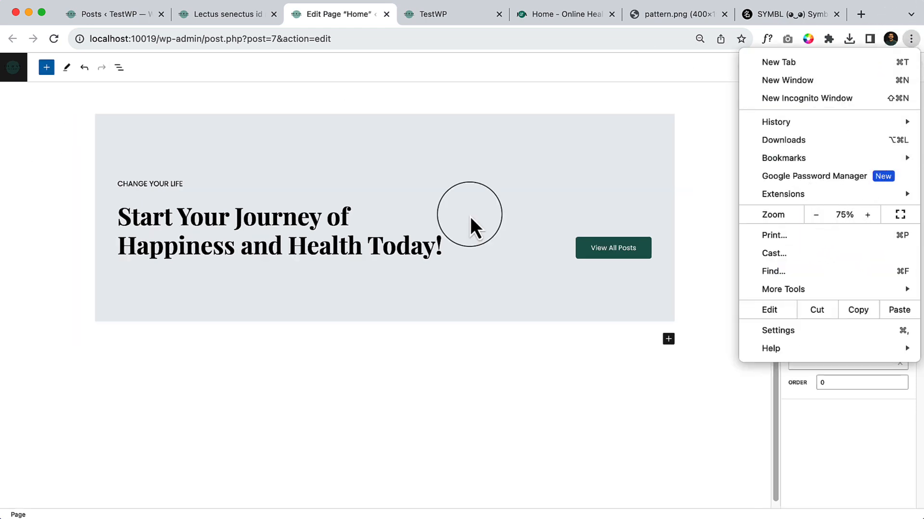
- Select the Cover block and look through its color, typography, dimension and border settings
{"action": "left_click", "coordinate": [126, 119]}
{"action": "left_click", "coordinate": [126, 119]}
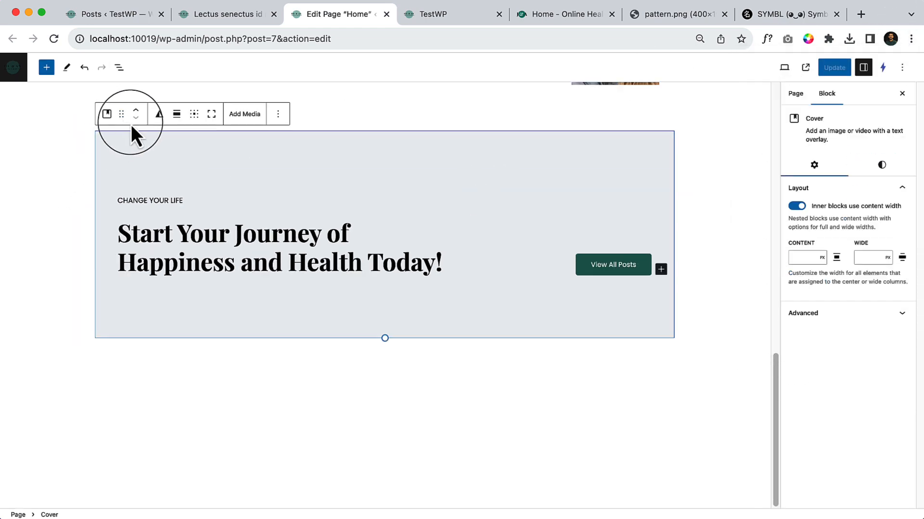
{"action": "left_click", "coordinate": [882, 165]}
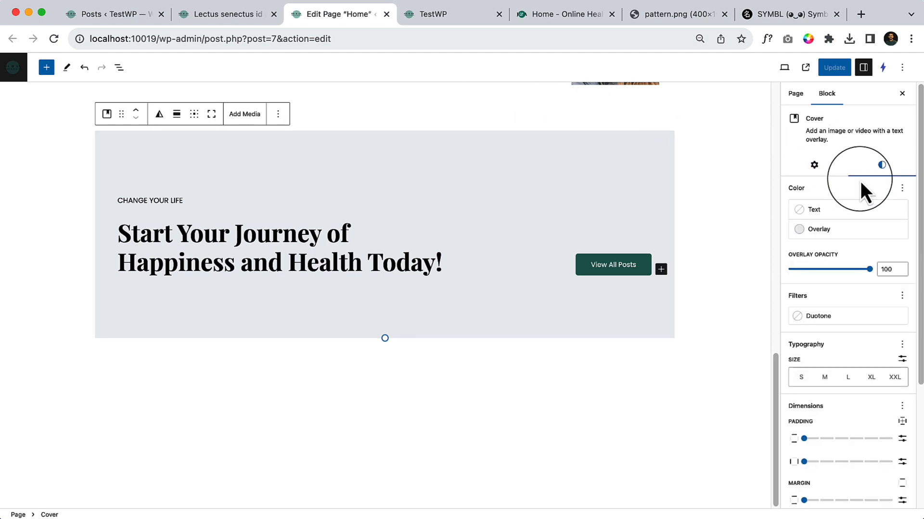
{"action": "scroll", "coordinate": [861, 337], "scroll_direction": "down", "scroll_amount": 4}
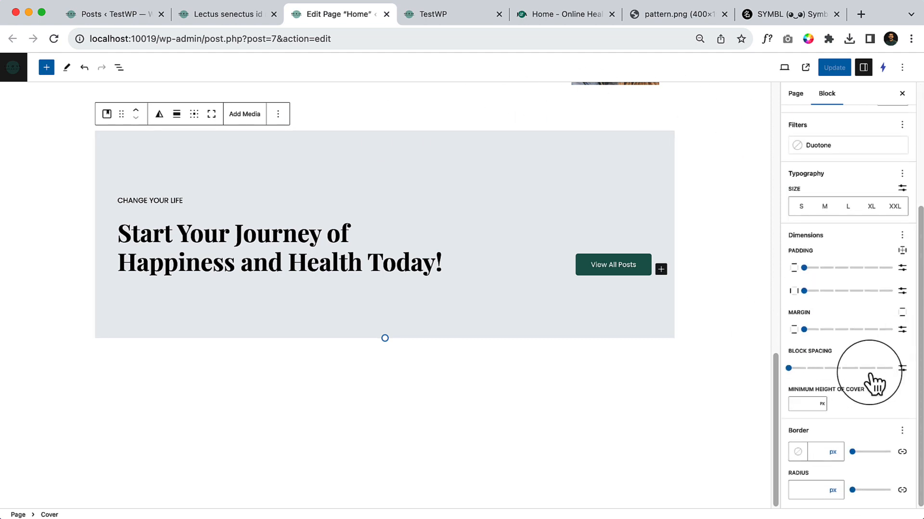
{"action": "scroll", "coordinate": [294, 267], "scroll_direction": "up", "scroll_amount": 2}
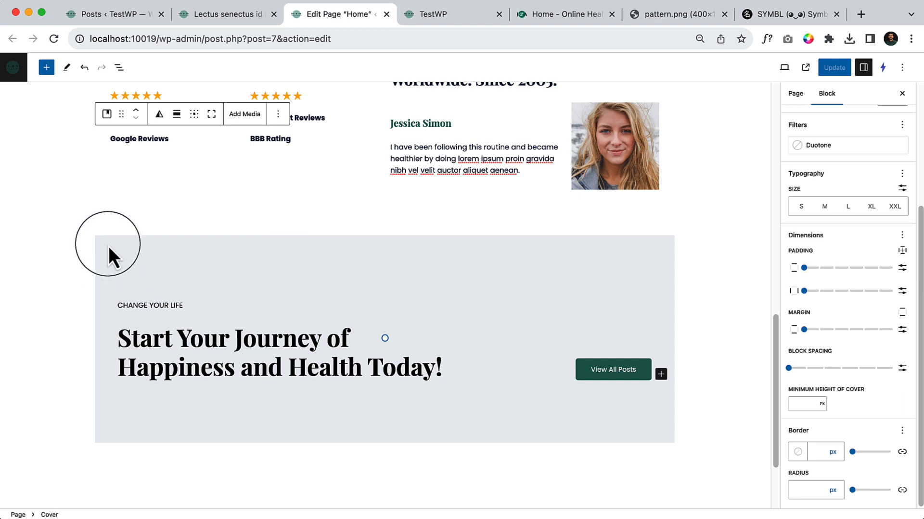
{"action": "scroll", "coordinate": [849, 290], "scroll_direction": "up", "scroll_amount": 4}
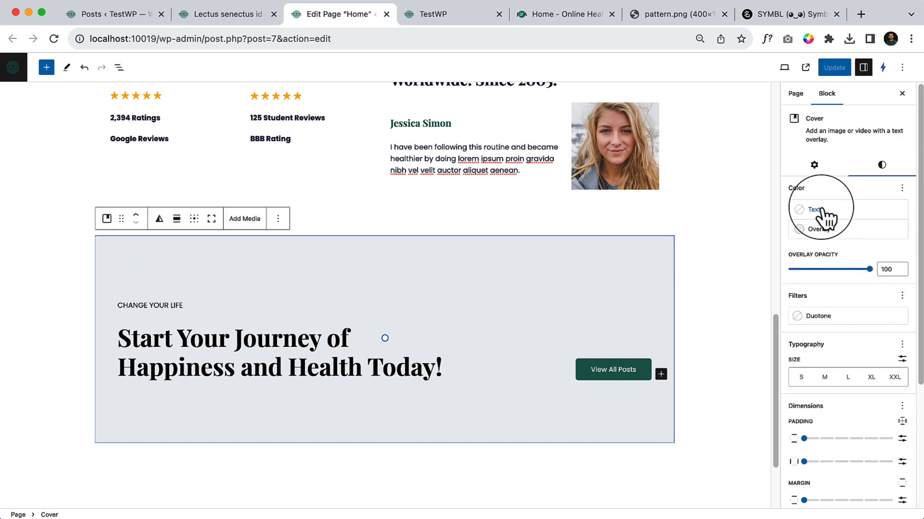
- Try turning off content width for the Cover's inner blocks and turn it back on
{"action": "left_click", "coordinate": [817, 164]}
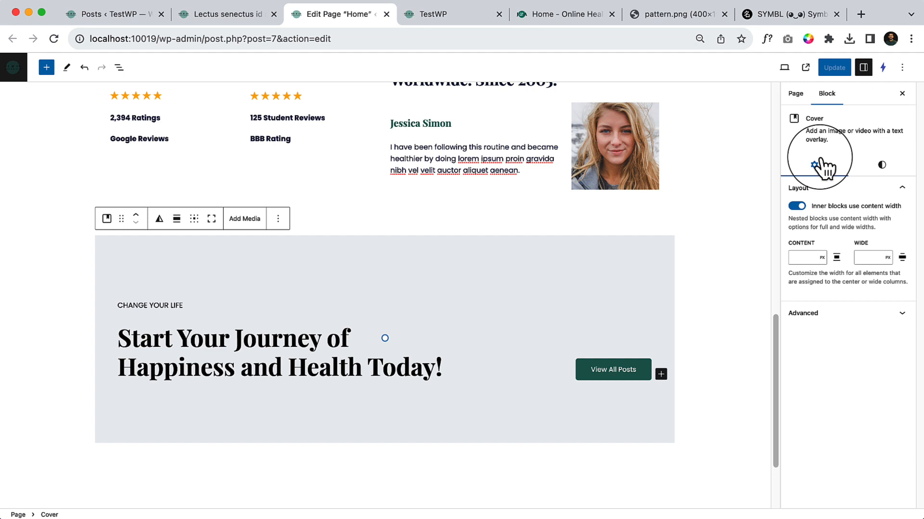
{"action": "left_click", "coordinate": [797, 208]}
{"action": "left_click", "coordinate": [798, 208]}
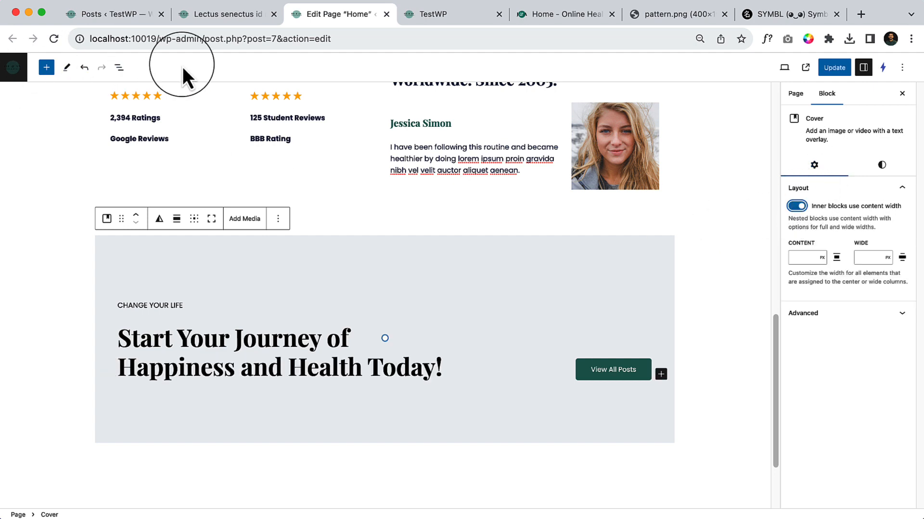
- Show the block list again and check the Cover's alignment options and its nested Columns block
{"action": "left_click", "coordinate": [119, 68]}
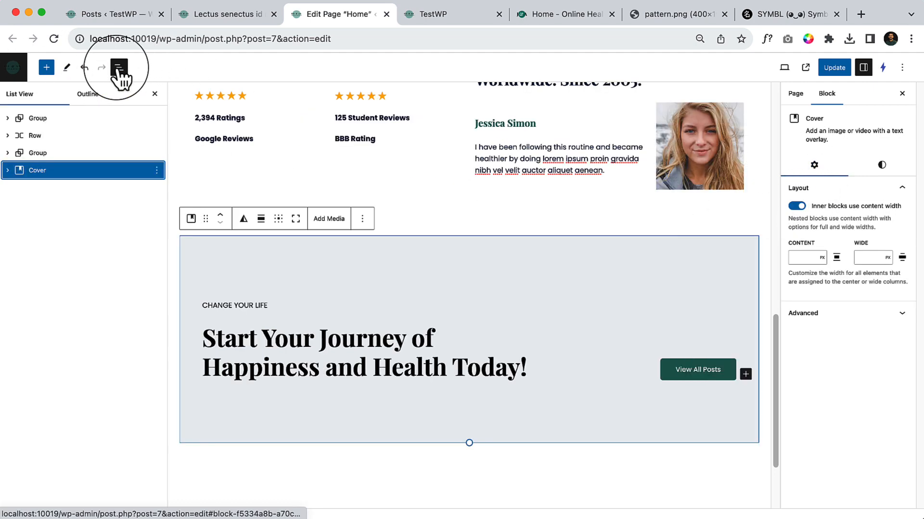
{"action": "left_click", "coordinate": [262, 217]}
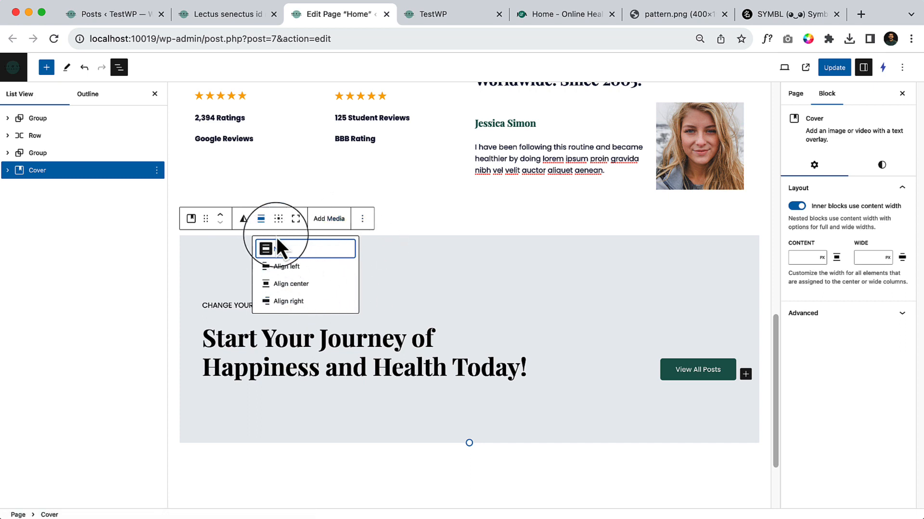
{"action": "left_click", "coordinate": [8, 171]}
{"action": "left_click", "coordinate": [83, 189]}
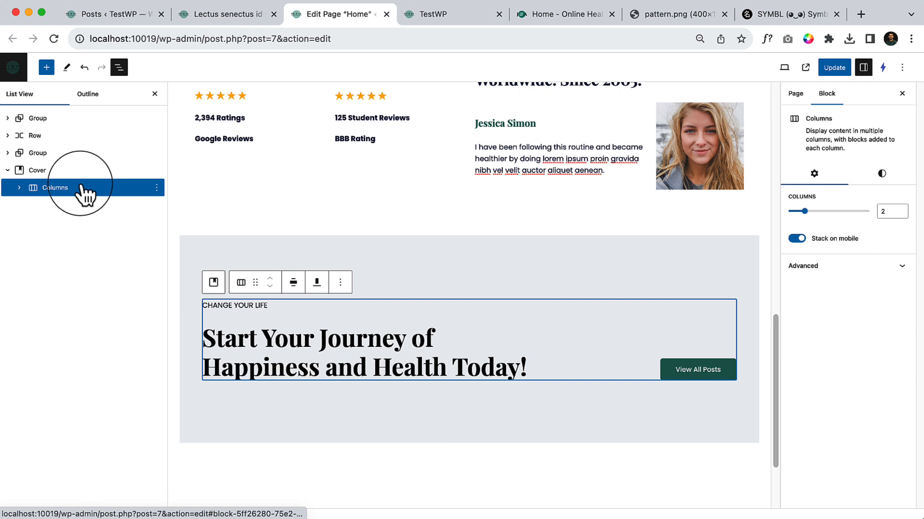
- Try the Cover at full height, switch it back and recheck its alignment options
{"action": "left_click", "coordinate": [82, 172]}
{"action": "left_click", "coordinate": [296, 220]}
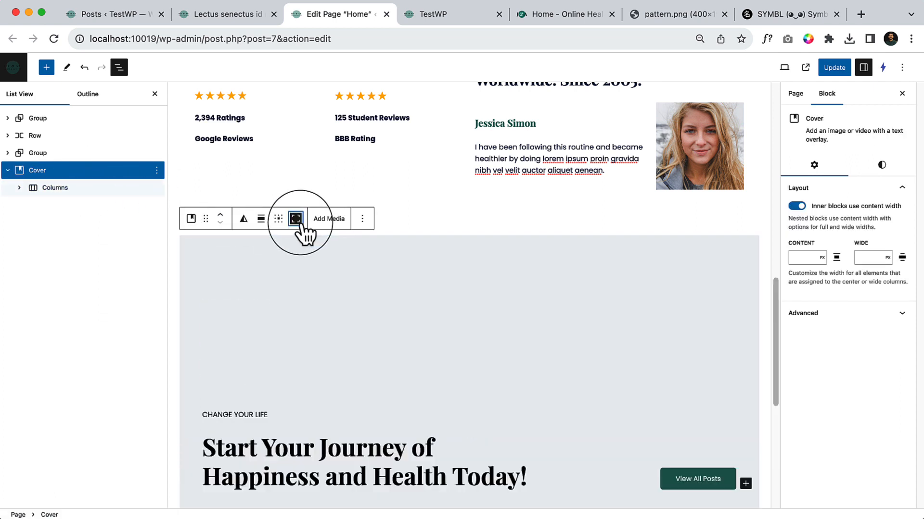
{"action": "left_click", "coordinate": [297, 219]}
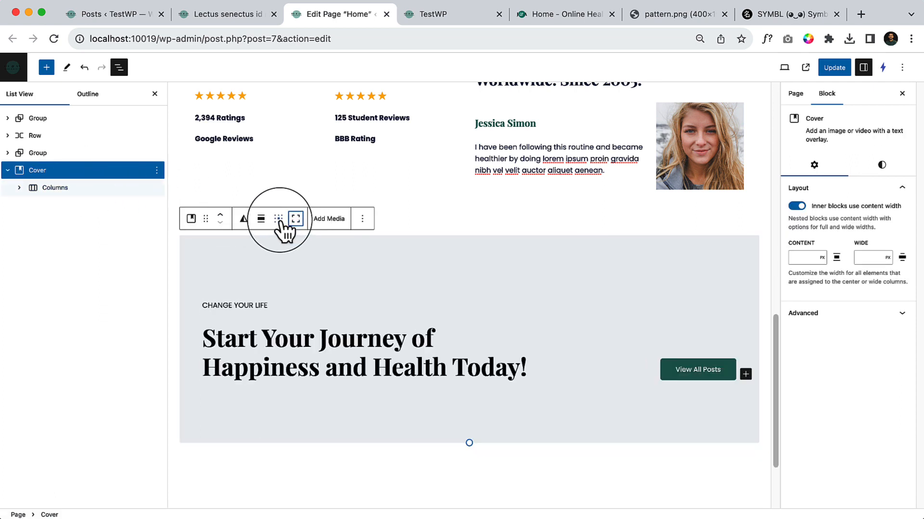
{"action": "left_click", "coordinate": [262, 221]}
{"action": "left_click", "coordinate": [263, 221]}
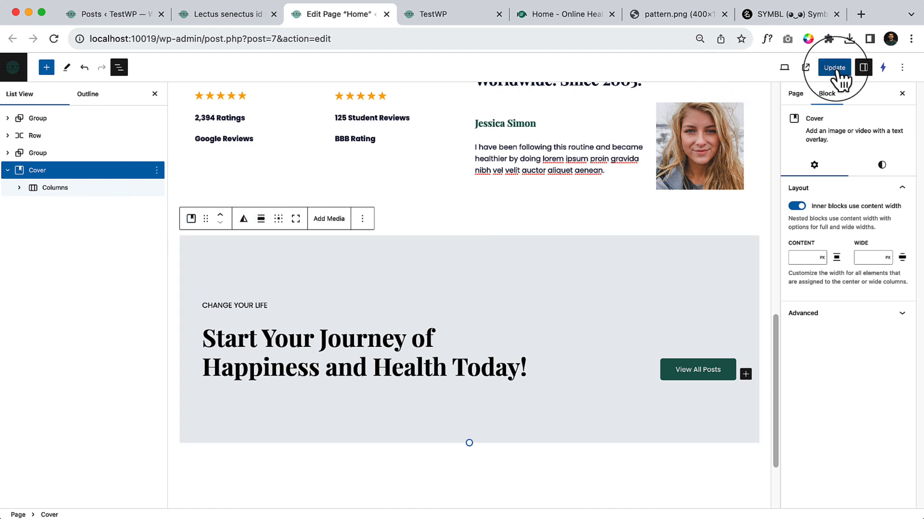
- Compare the layout settings of the Group block above the Cover with the Cover's own layout and alignment options
{"action": "left_click", "coordinate": [81, 153]}
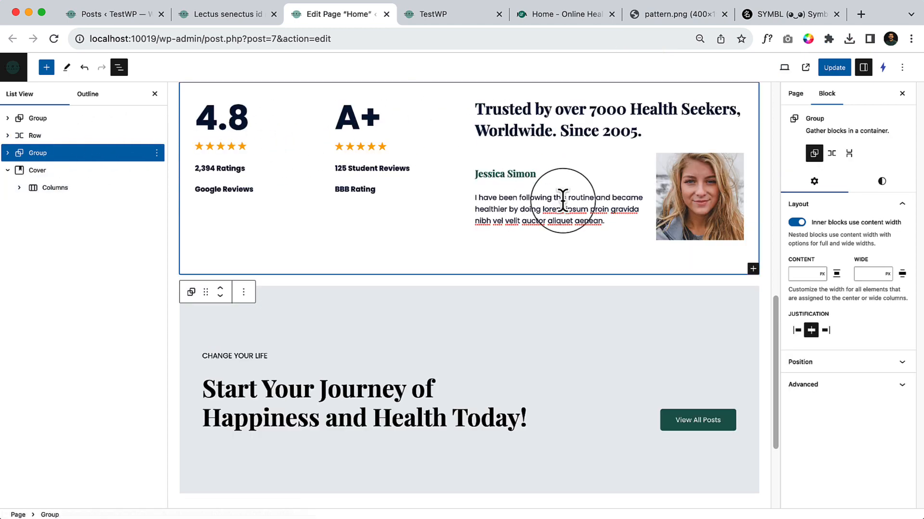
{"action": "scroll", "coordinate": [563, 201], "scroll_direction": "up", "scroll_amount": 3}
{"action": "left_click", "coordinate": [56, 155]}
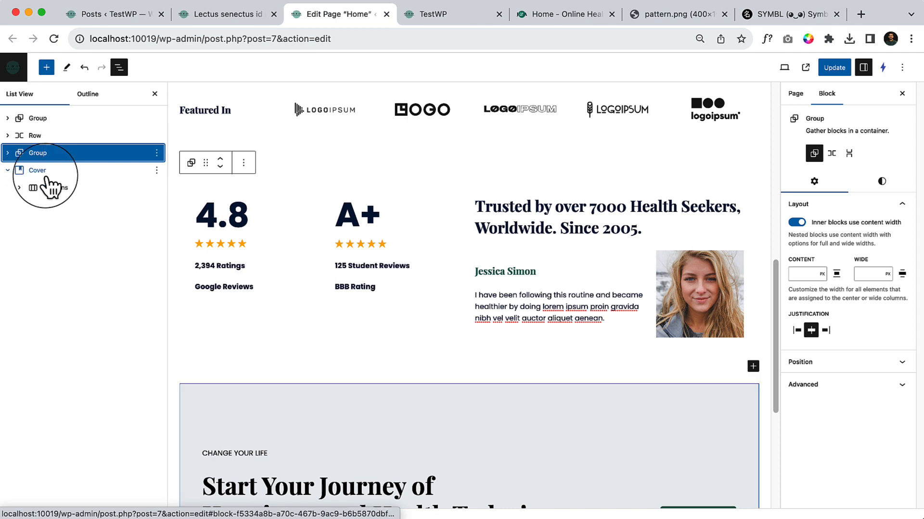
{"action": "left_click", "coordinate": [53, 173]}
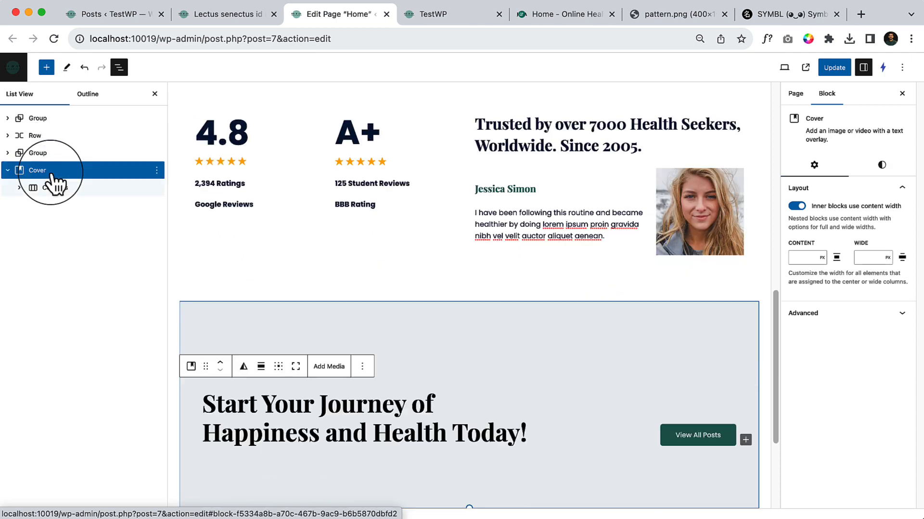
{"action": "left_click", "coordinate": [260, 370]}
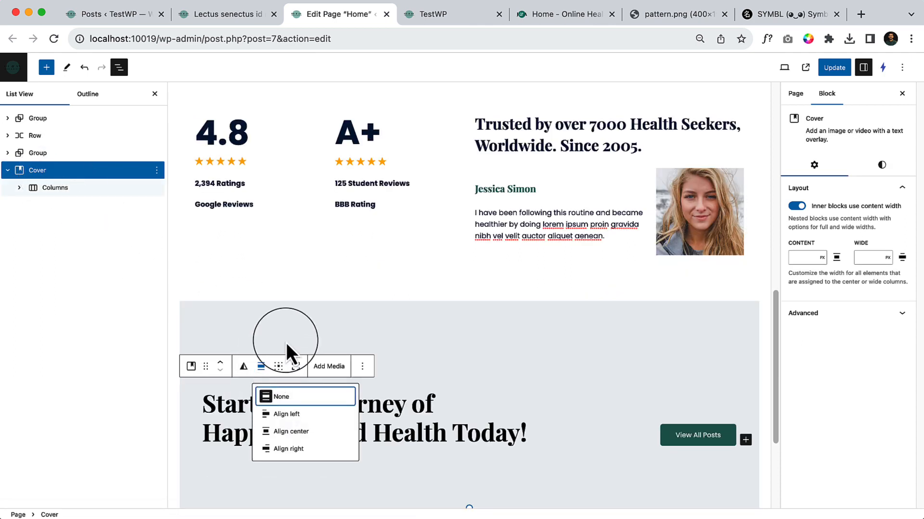
{"action": "left_click", "coordinate": [298, 330]}
- Save the Home page and reload the live site to check the Cover section
{"action": "left_click", "coordinate": [839, 75]}
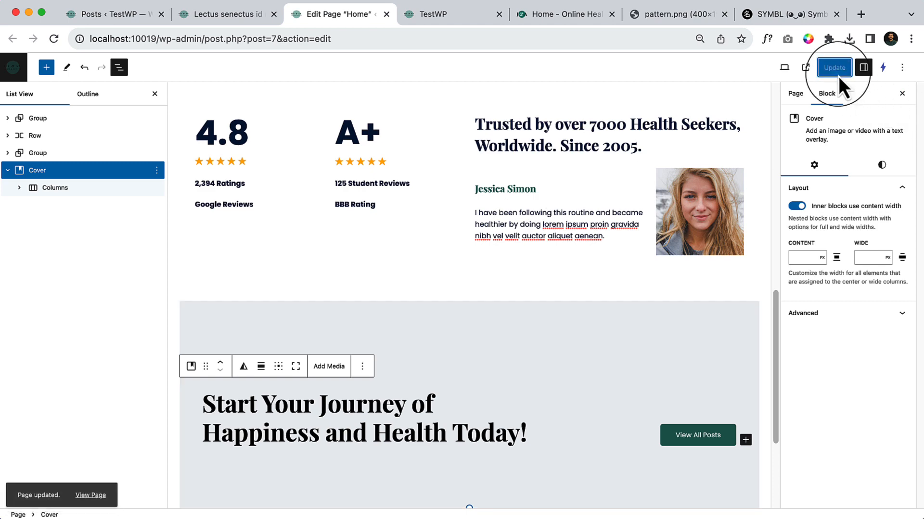
{"action": "left_click", "coordinate": [431, 15]}
{"action": "left_click", "coordinate": [58, 35]}
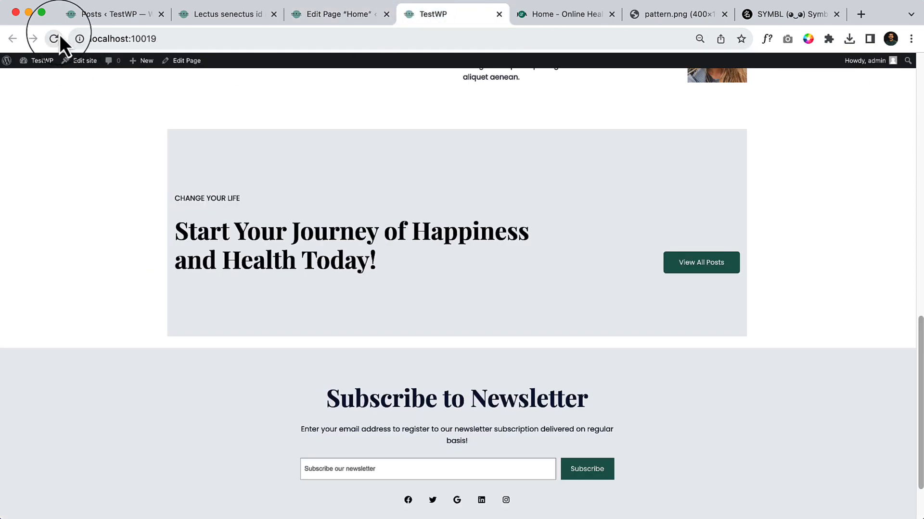
{"action": "scroll", "coordinate": [265, 270], "scroll_direction": "down", "scroll_amount": 2}
{"action": "scroll", "coordinate": [265, 273], "scroll_direction": "up", "scroll_amount": 3}
- Open the browser's element inspector on the live page, enlarge it and inspect the Cover section's background element
{"action": "right_click", "coordinate": [146, 293]}
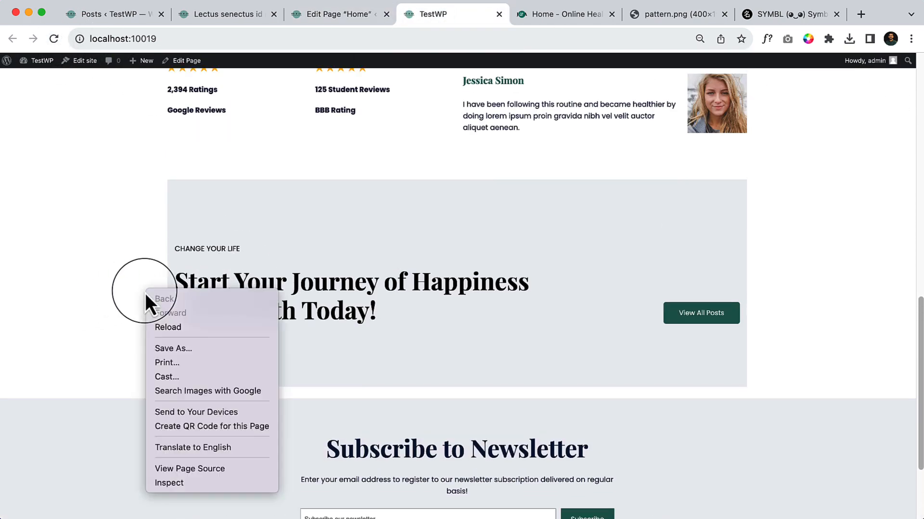
{"action": "left_click", "coordinate": [475, 311]}
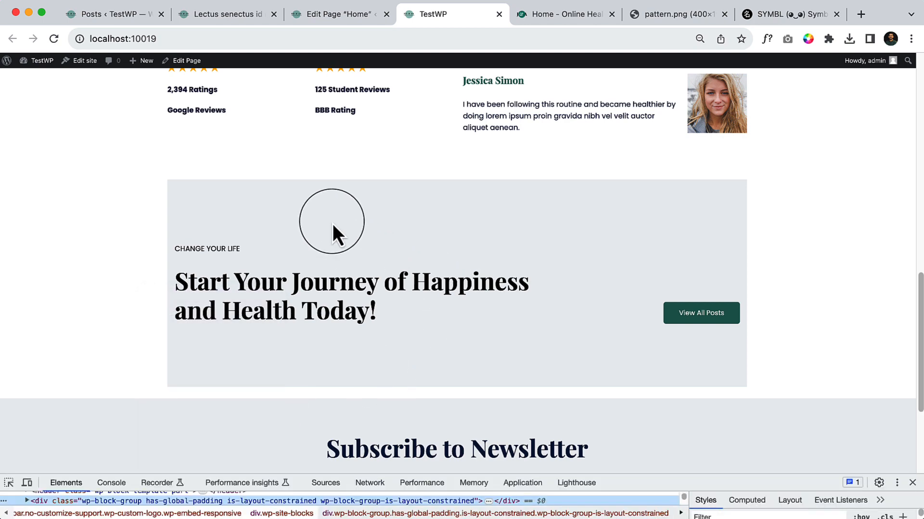
{"action": "left_click_drag", "start_coordinate": [680, 478], "coordinate": [724, 339]}
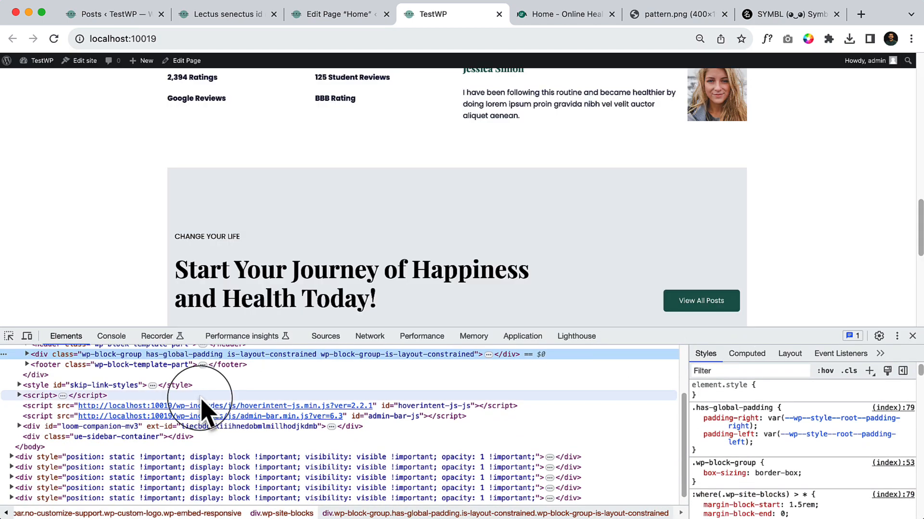
{"action": "scroll", "coordinate": [434, 229], "scroll_direction": "down", "scroll_amount": 1}
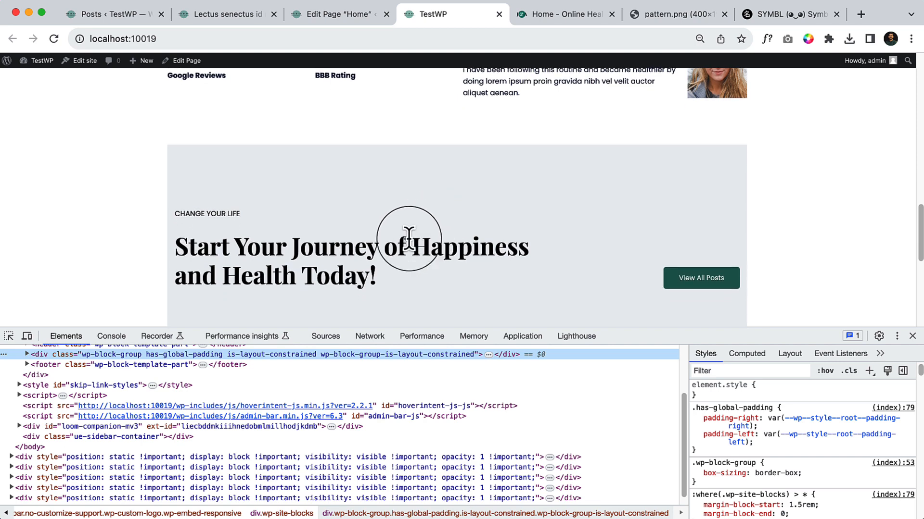
{"action": "right_click", "coordinate": [173, 228]}
{"action": "left_click", "coordinate": [206, 421]}
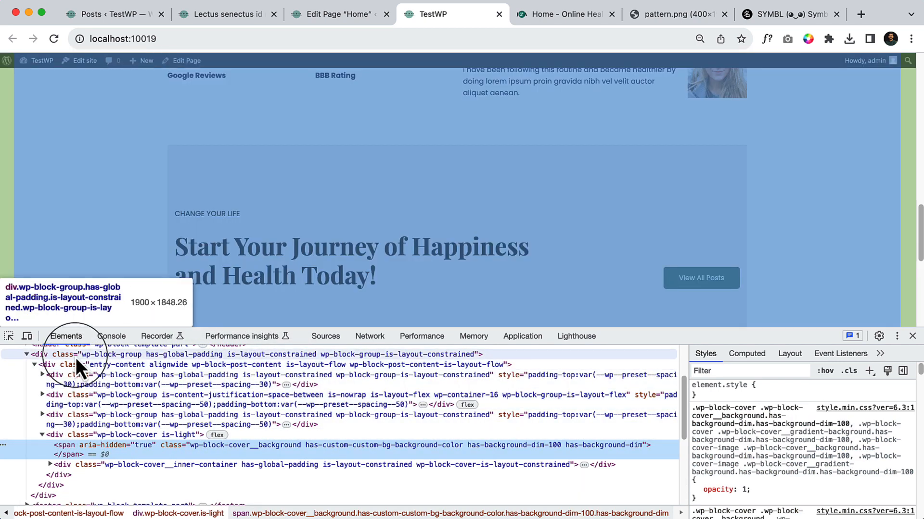
- Examine the Cover's parent wrappers and try switching the max-width rule off and on for the alignwide entry-content div
{"action": "left_click", "coordinate": [75, 356]}
{"action": "left_click", "coordinate": [72, 366]}
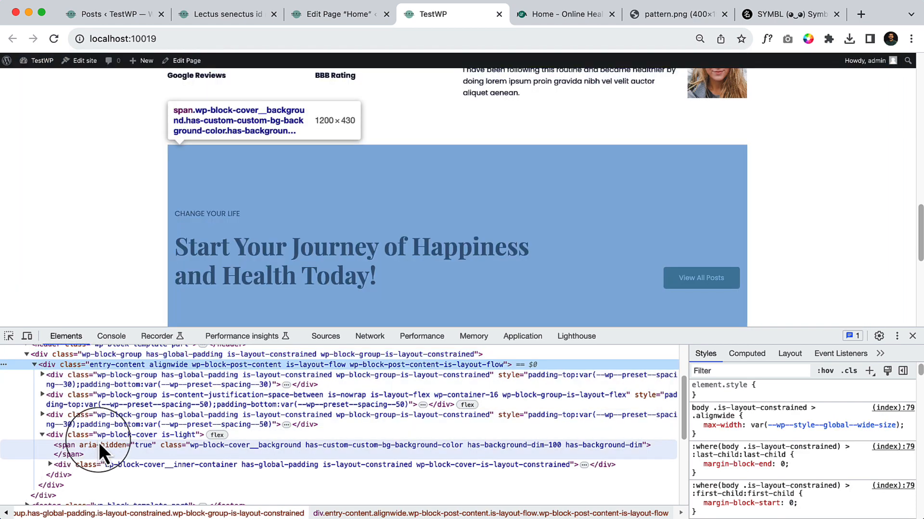
{"action": "left_click", "coordinate": [101, 439]}
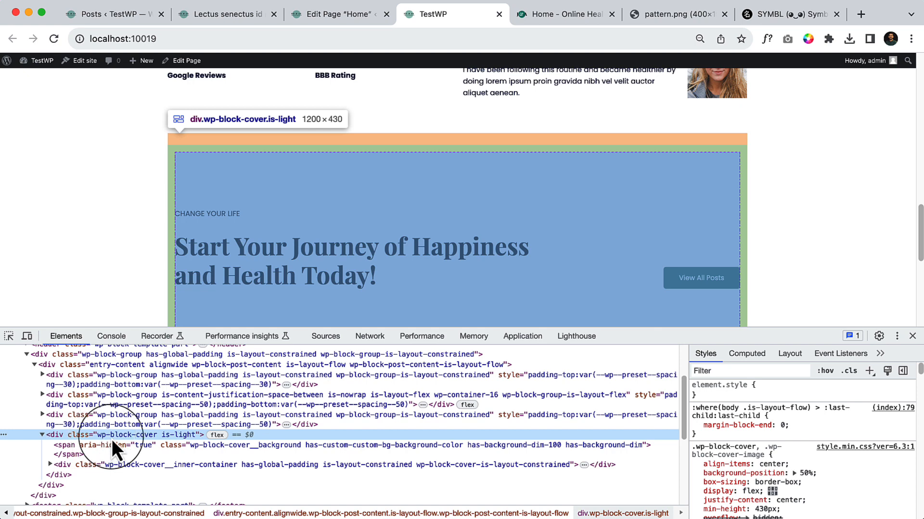
{"action": "scroll", "coordinate": [615, 284], "scroll_direction": "down", "scroll_amount": 2}
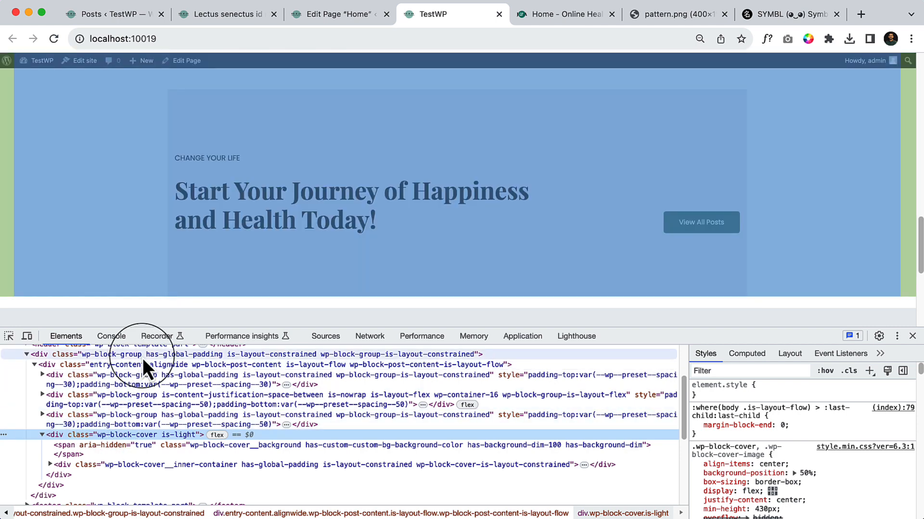
{"action": "left_click", "coordinate": [137, 367]}
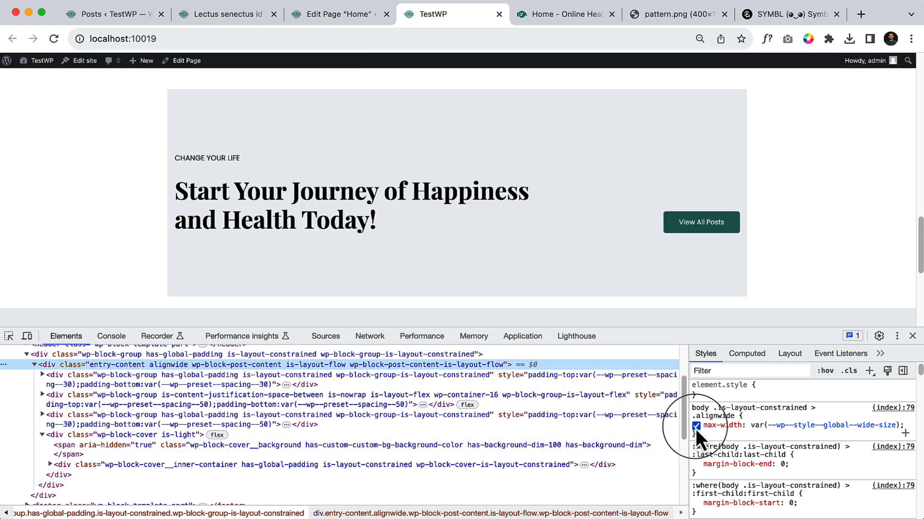
{"action": "left_click", "coordinate": [695, 428]}
{"action": "left_click", "coordinate": [695, 427]}
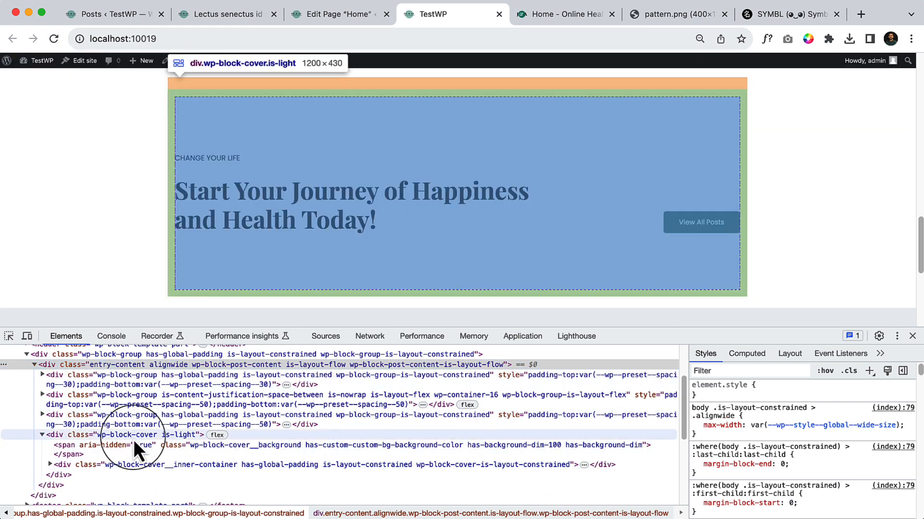
- Read through the CSS rules of the wp-block-cover element and close the inspector
{"action": "left_click", "coordinate": [125, 439]}
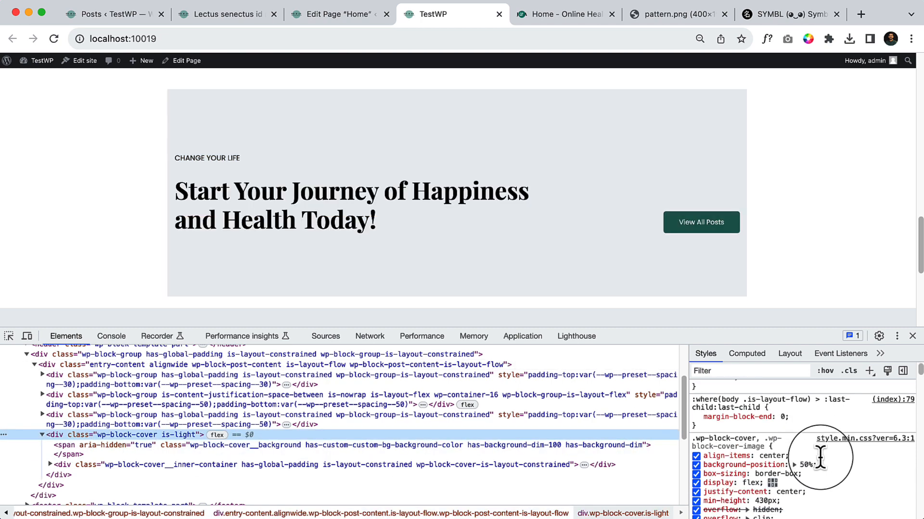
{"action": "scroll", "coordinate": [821, 459], "scroll_direction": "down", "scroll_amount": 3}
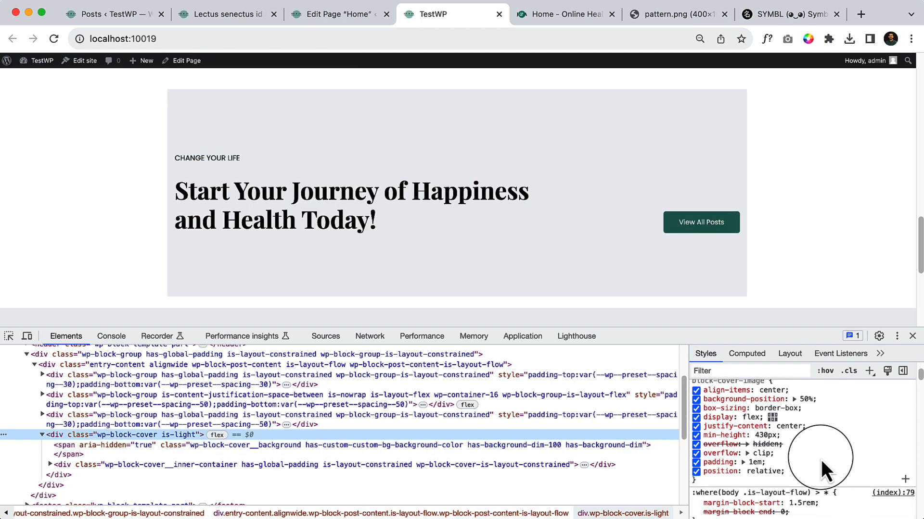
{"action": "scroll", "coordinate": [821, 459], "scroll_direction": "down", "scroll_amount": 4}
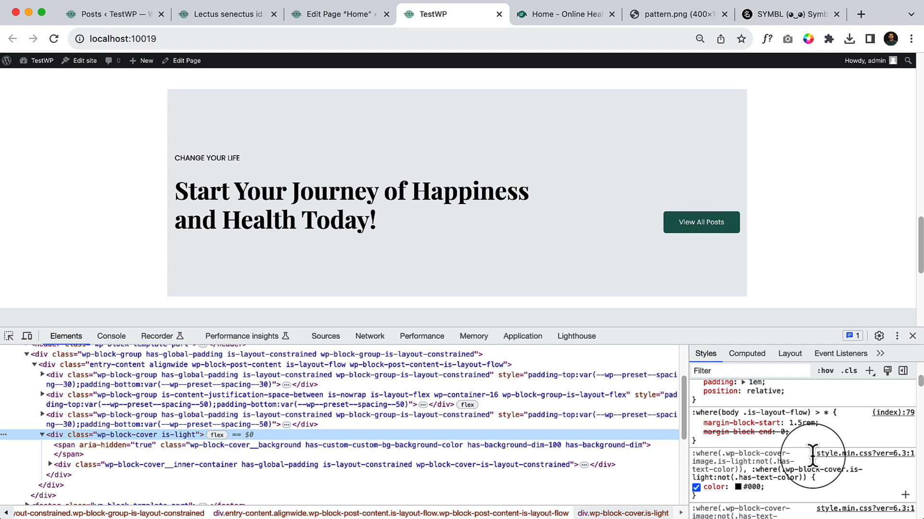
{"action": "scroll", "coordinate": [812, 454], "scroll_direction": "up", "scroll_amount": 2}
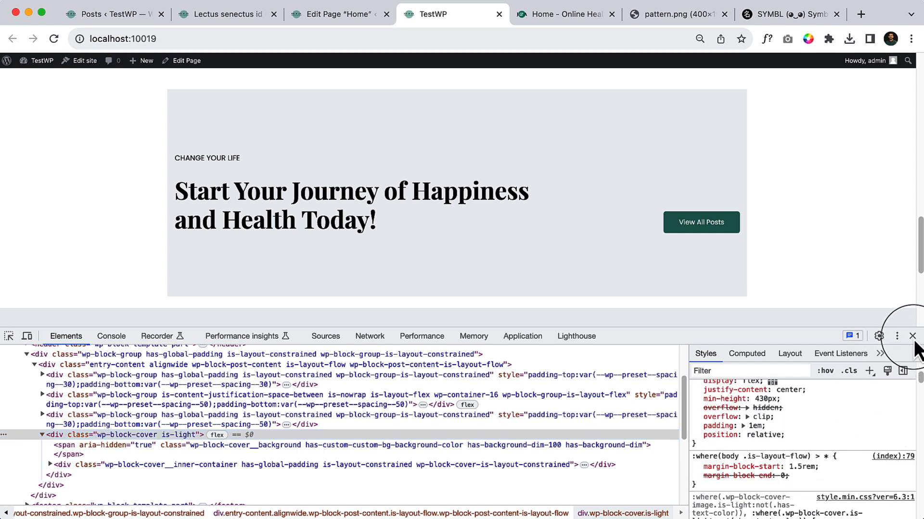
{"action": "left_click", "coordinate": [912, 337]}
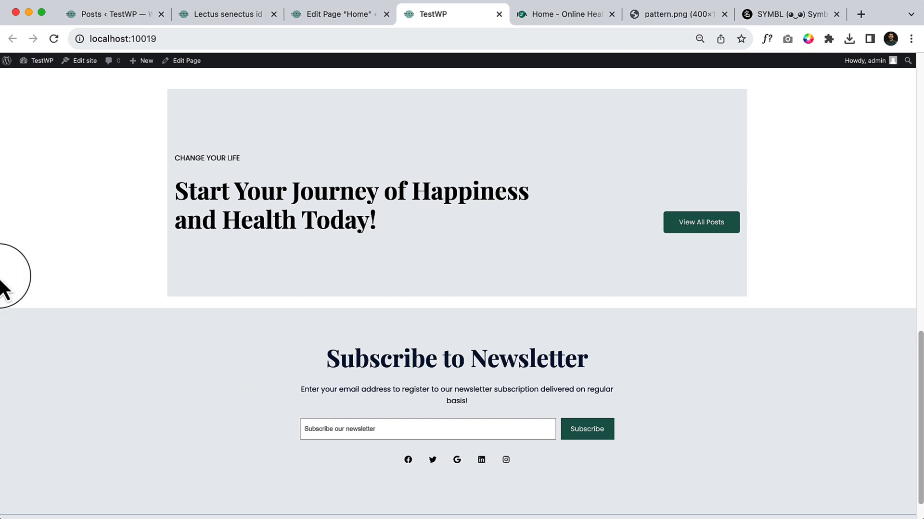
- Return to the Home page editor and open its No Page Title template for editing
{"action": "left_click", "coordinate": [350, 18]}
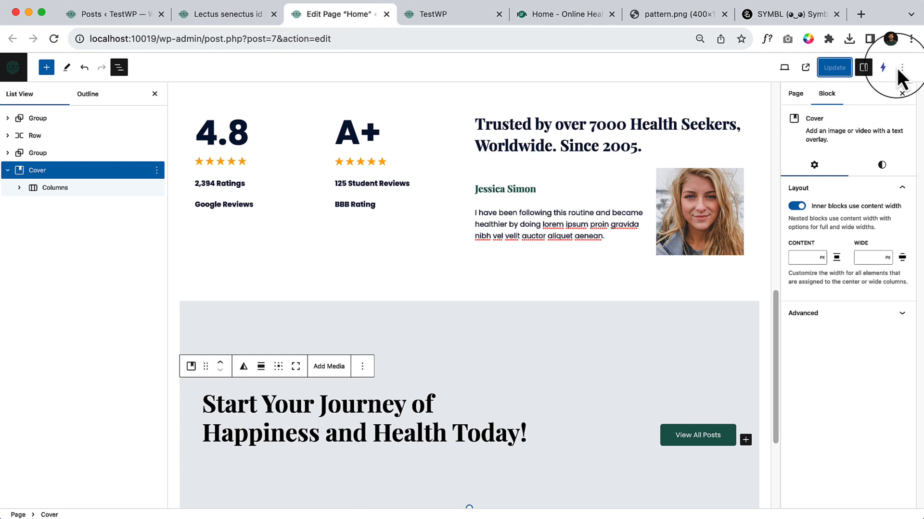
{"action": "left_click", "coordinate": [804, 93]}
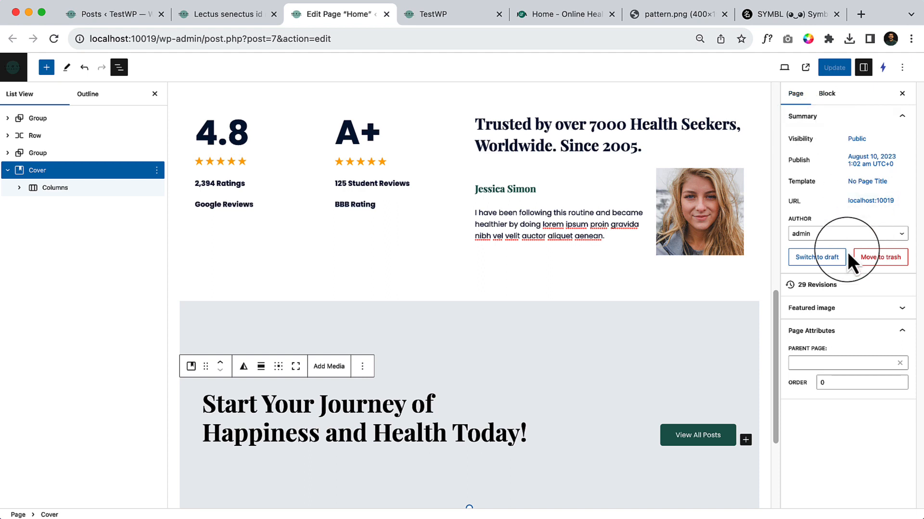
{"action": "left_click", "coordinate": [875, 183]}
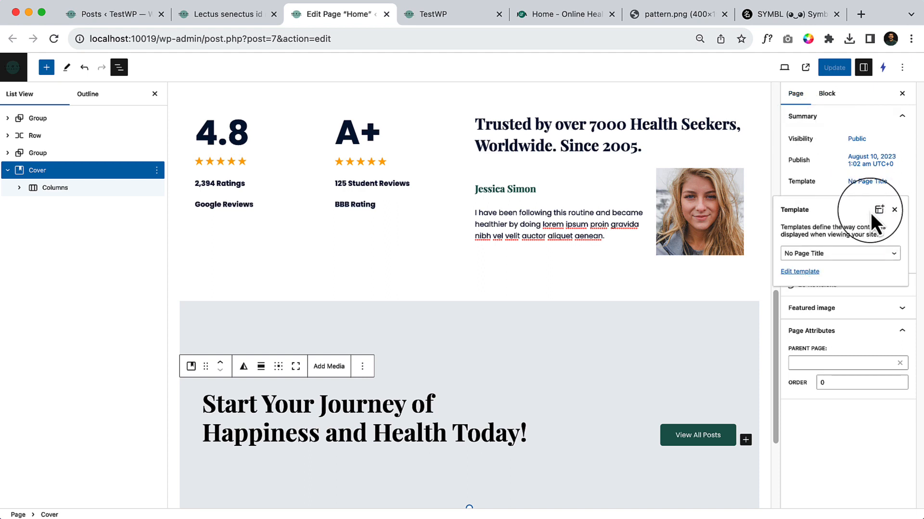
{"action": "left_click", "coordinate": [799, 272]}
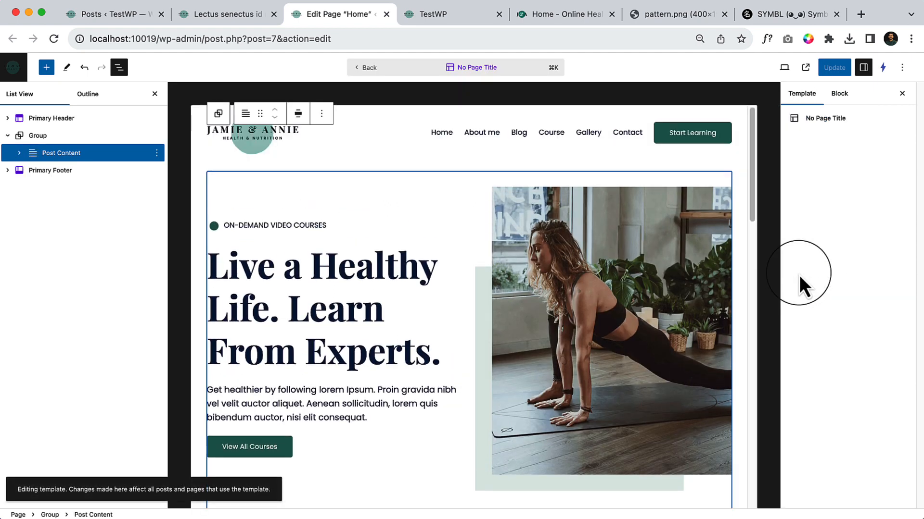
- Look through the template's Group and Primary Footer blocks, then check the Post Content block's alignment options and nested blocks
{"action": "left_click", "coordinate": [56, 137]}
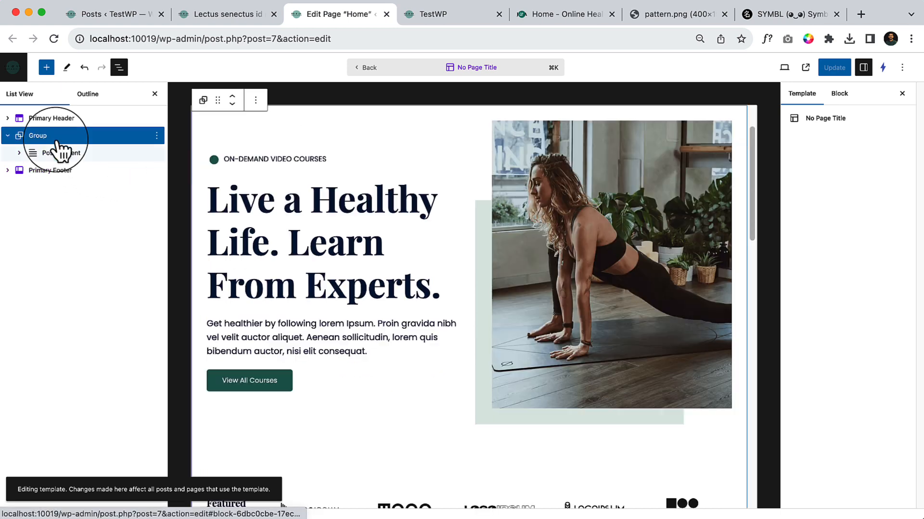
{"action": "left_click", "coordinate": [72, 169]}
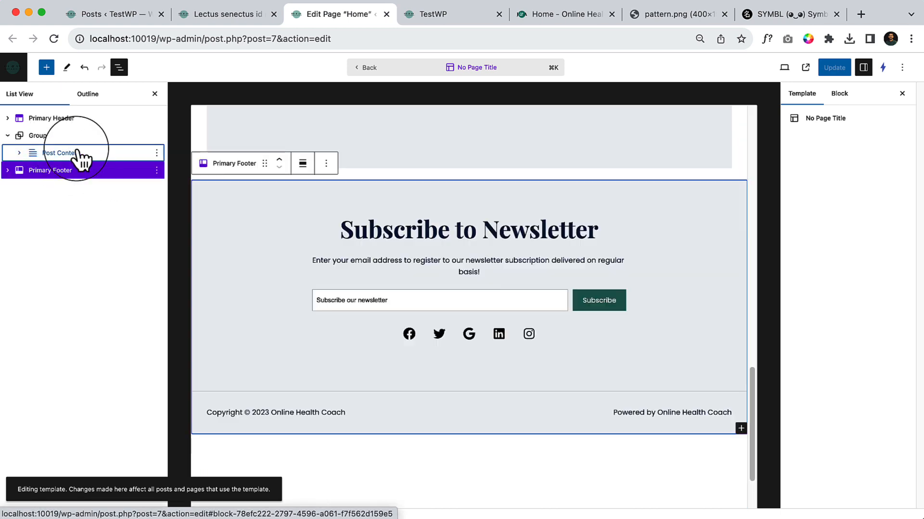
{"action": "left_click", "coordinate": [69, 153]}
{"action": "left_click", "coordinate": [299, 100]}
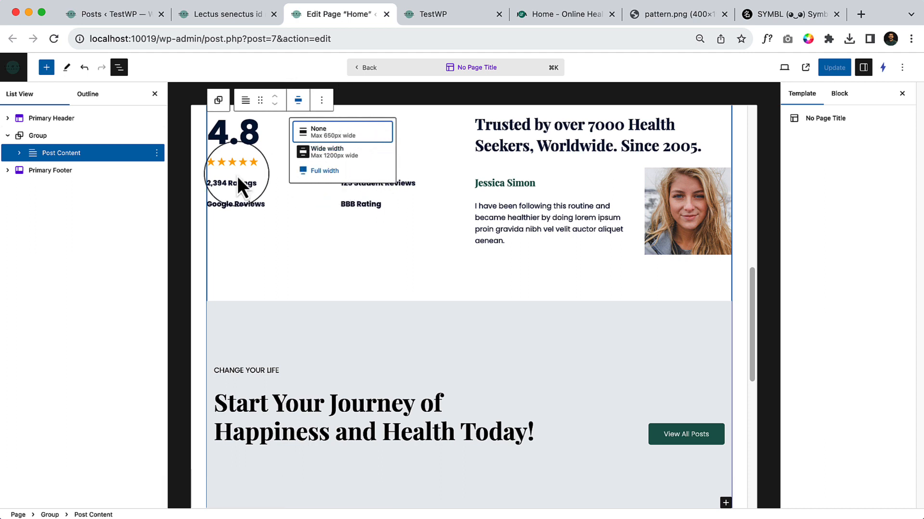
{"action": "left_click", "coordinate": [20, 153]}
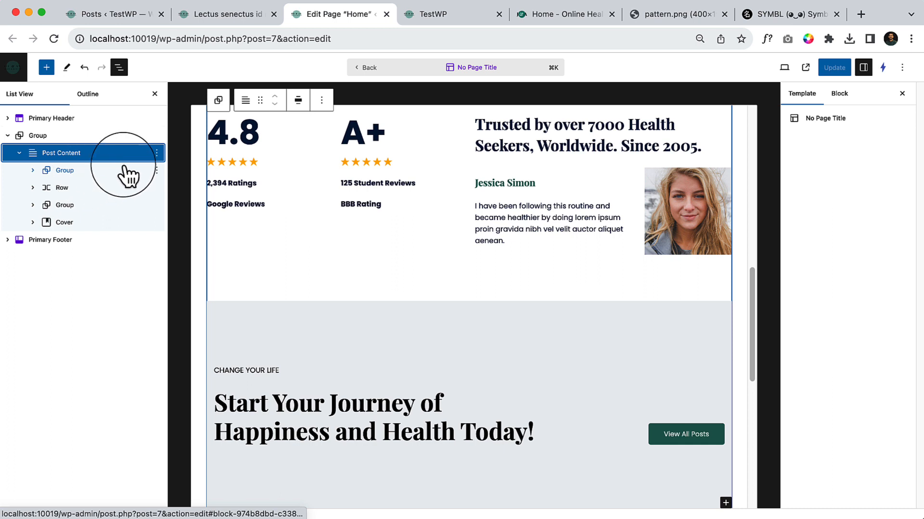
- Set the Post Content block to full width and save the No Page Title template
{"action": "left_click", "coordinate": [296, 103]}
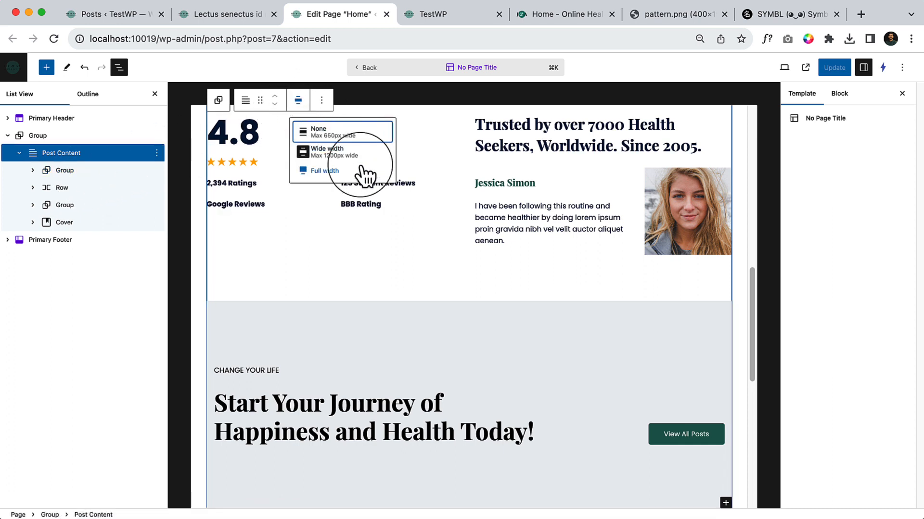
{"action": "left_click", "coordinate": [339, 171]}
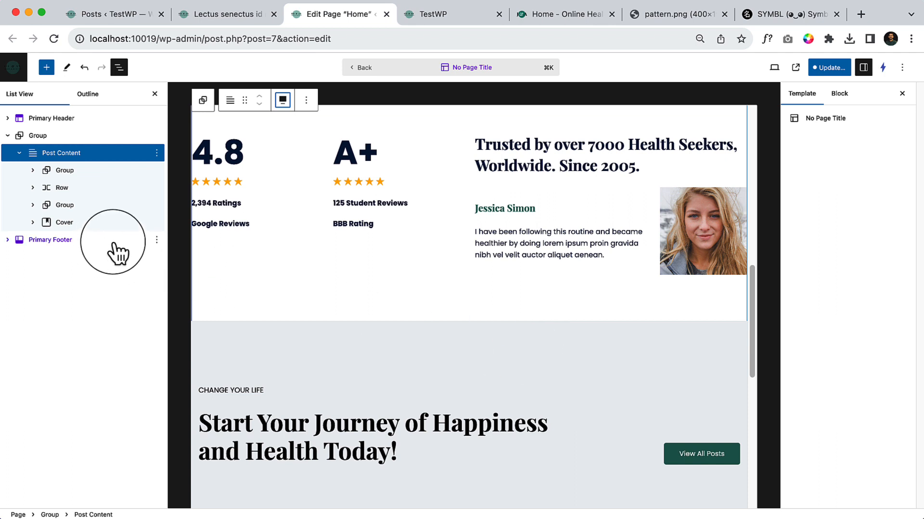
{"action": "left_click", "coordinate": [828, 71]}
{"action": "left_click", "coordinate": [825, 72]}
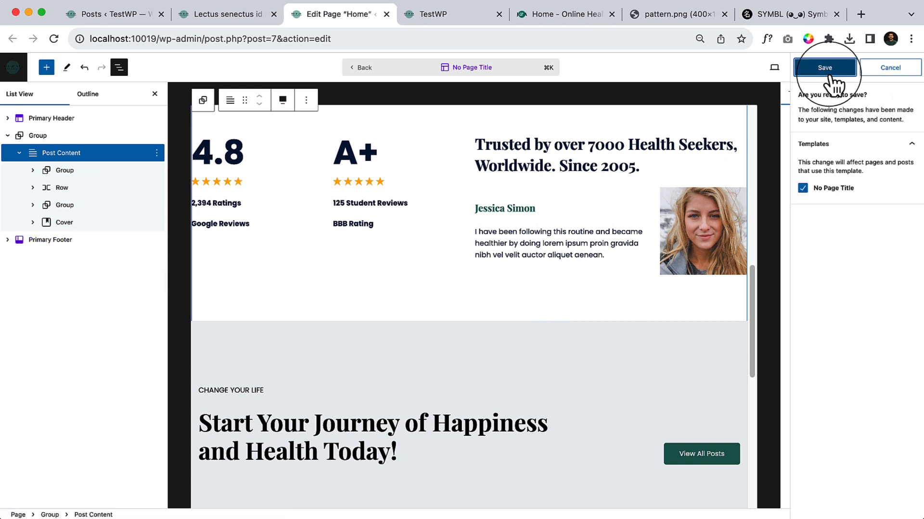
- Reload the live site and check how the Home page sections look with full-width post content
{"action": "left_click", "coordinate": [413, 19]}
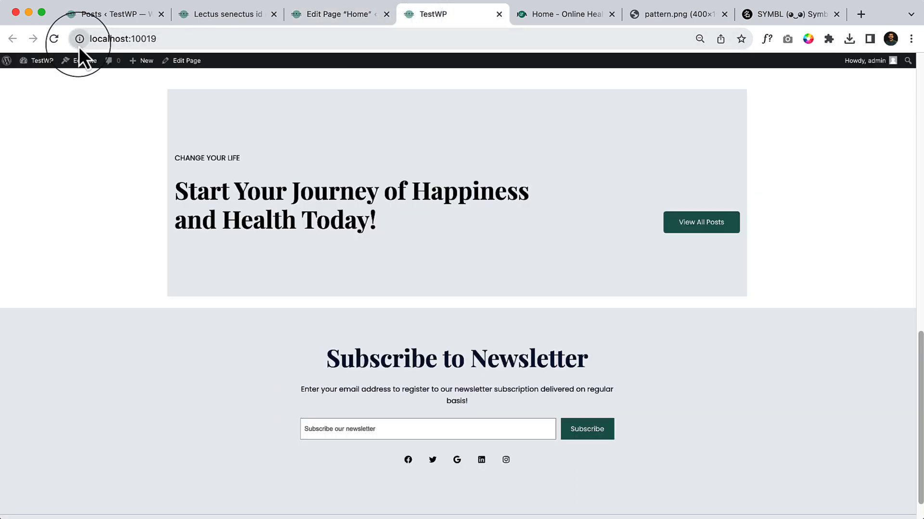
{"action": "left_click", "coordinate": [57, 42]}
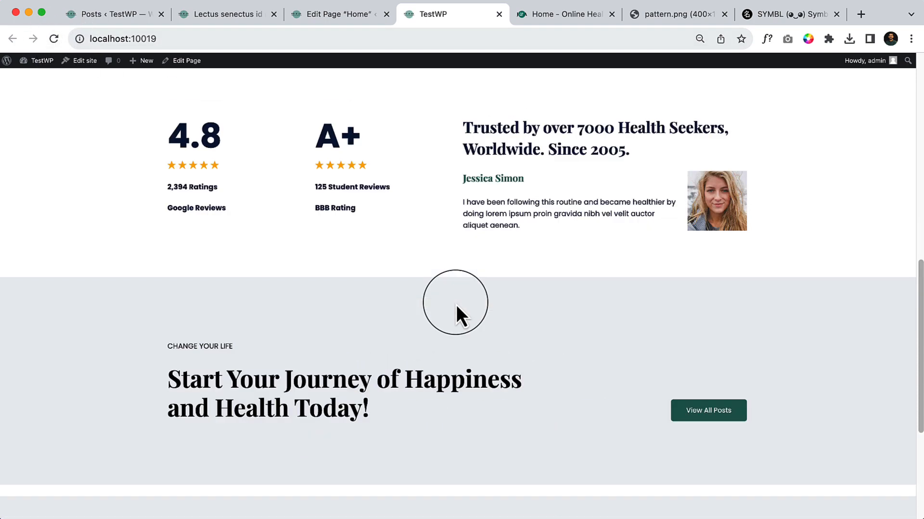
{"action": "scroll", "coordinate": [457, 306], "scroll_direction": "down", "scroll_amount": 15}
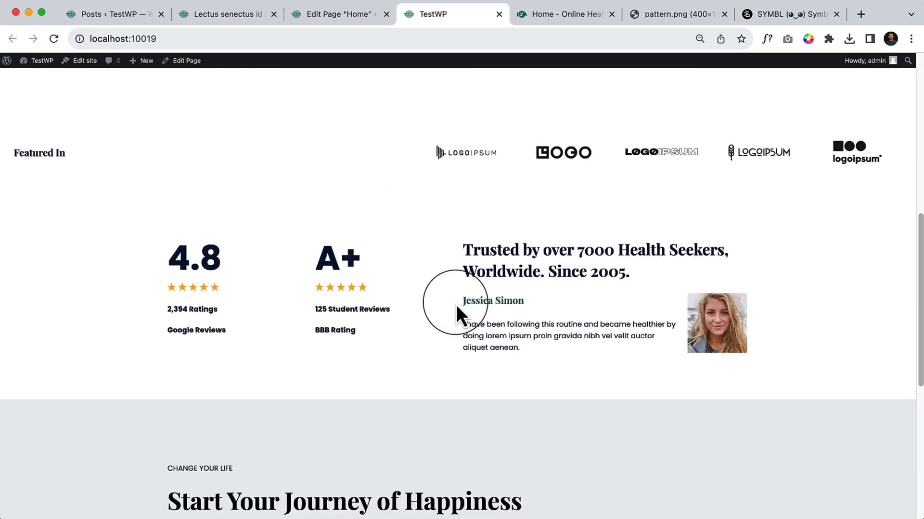
- Look over the live Home page's journey and newsletter sections, then its header and hero
{"action": "scroll", "coordinate": [456, 307], "scroll_direction": "down", "scroll_amount": 3}
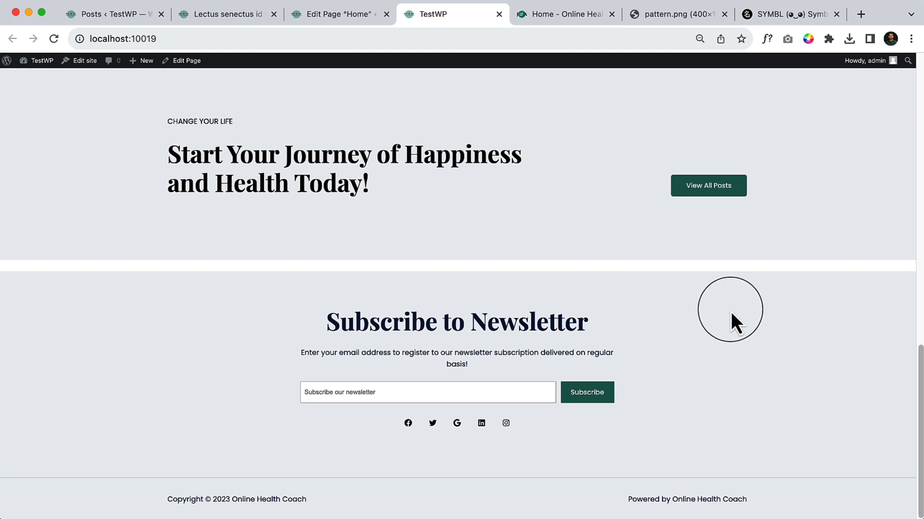
{"action": "scroll", "coordinate": [731, 318], "scroll_direction": "up", "scroll_amount": 3}
{"action": "left_click", "coordinate": [732, 317]}
{"action": "scroll", "coordinate": [578, 270], "scroll_direction": "up", "scroll_amount": 3}
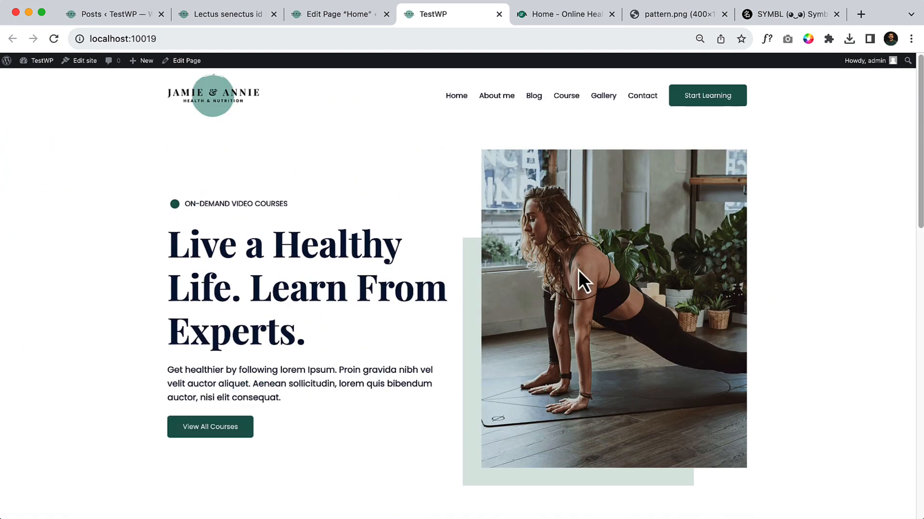
- Return to the template editor, search for "home" and open the Home page for editing in the site editor
{"action": "left_click", "coordinate": [321, 16]}
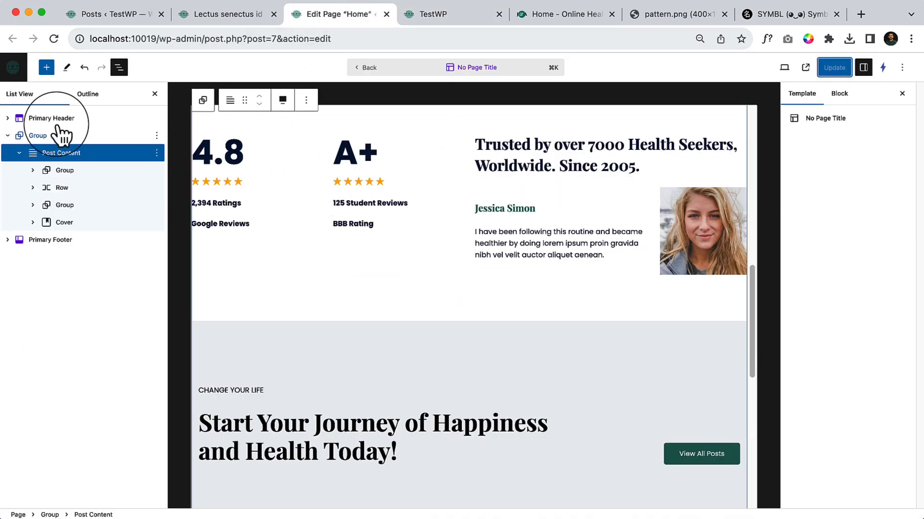
{"action": "left_click", "coordinate": [478, 70]}
{"action": "type", "text": "home"}
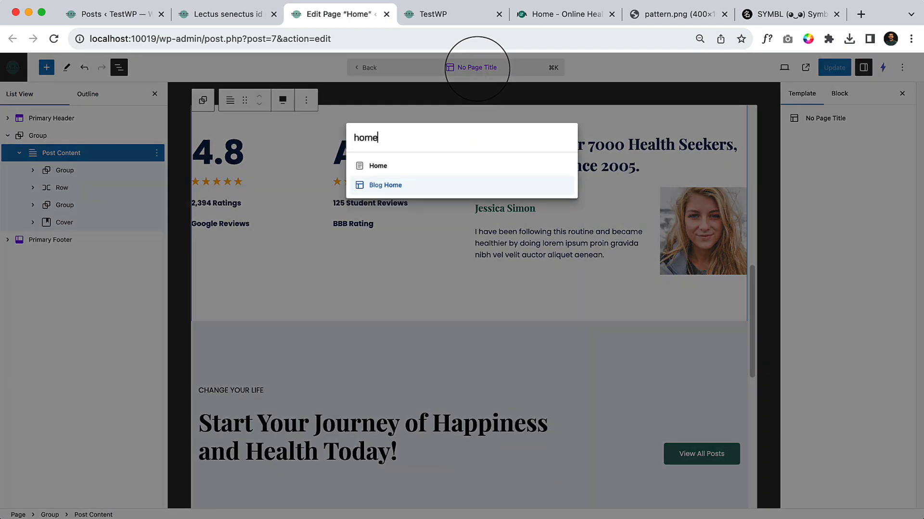
{"action": "key", "text": "Up"}
{"action": "key", "text": "Return"}
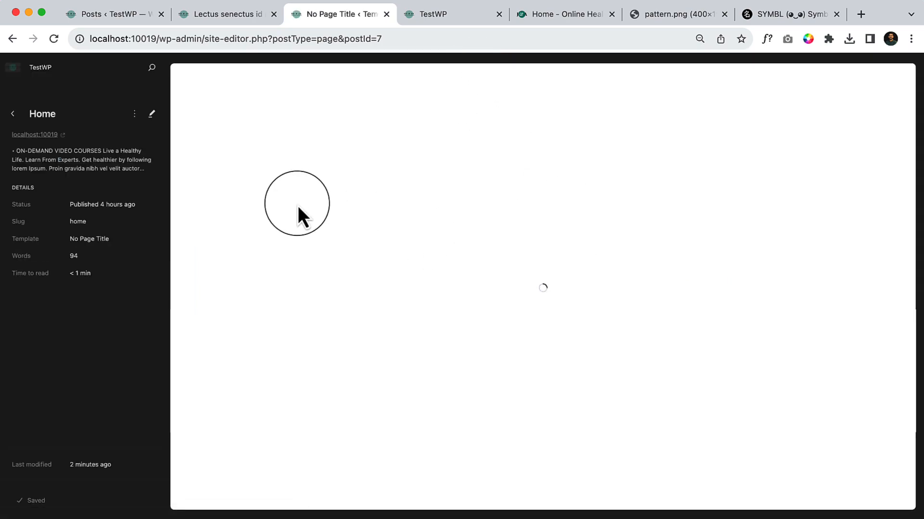
{"action": "left_click", "coordinate": [378, 140]}
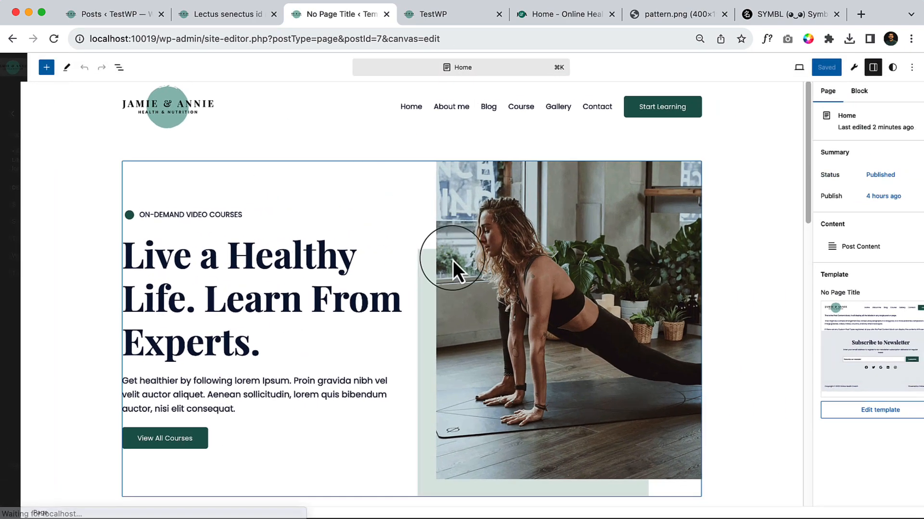
- Examine how the Featured In Row and the ratings Group are nested in the page's block structure
{"action": "scroll", "coordinate": [453, 268], "scroll_direction": "down", "scroll_amount": 10}
{"action": "left_click", "coordinate": [175, 171]}
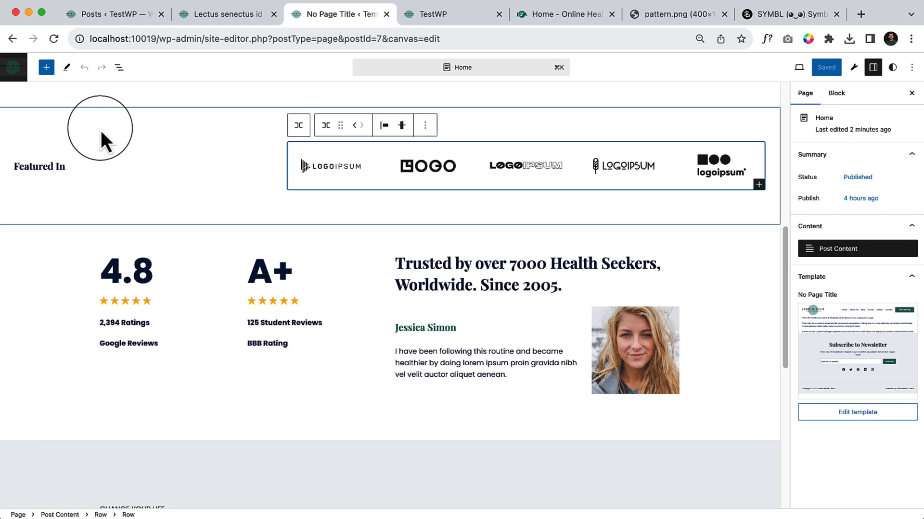
{"action": "left_click", "coordinate": [119, 67]}
{"action": "left_click", "coordinate": [48, 152]}
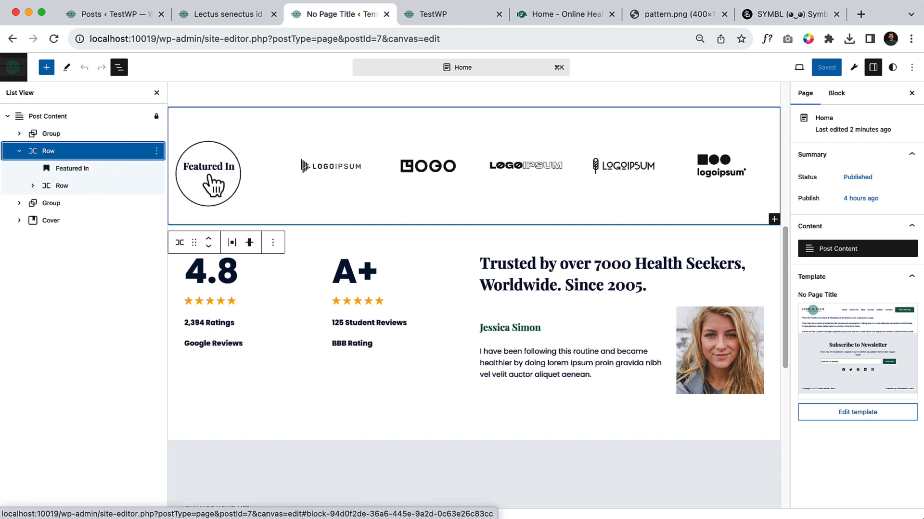
{"action": "left_click", "coordinate": [440, 345]}
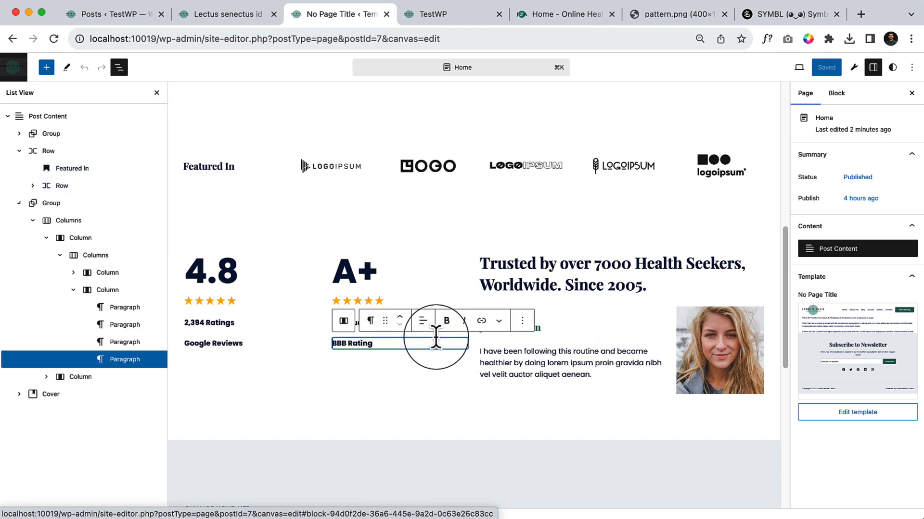
{"action": "left_click", "coordinate": [420, 215]}
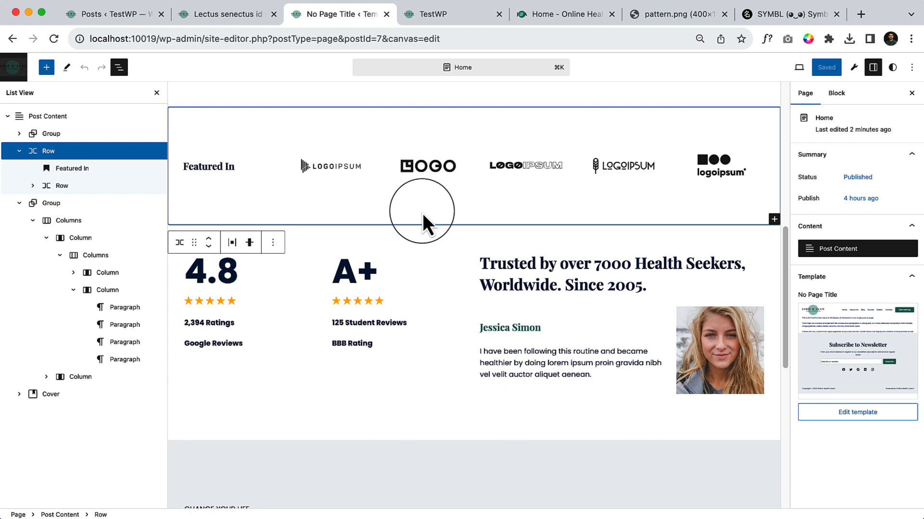
{"action": "left_click", "coordinate": [896, 229]}
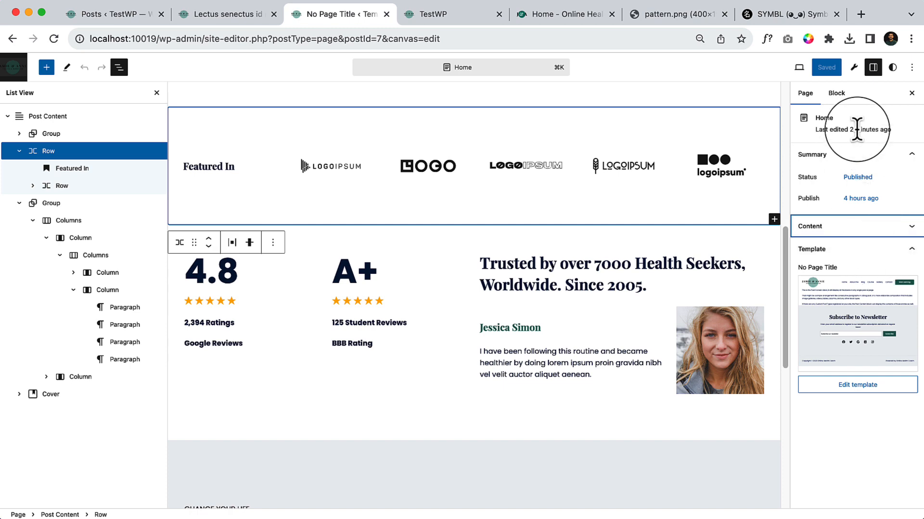
{"action": "left_click", "coordinate": [232, 19]}
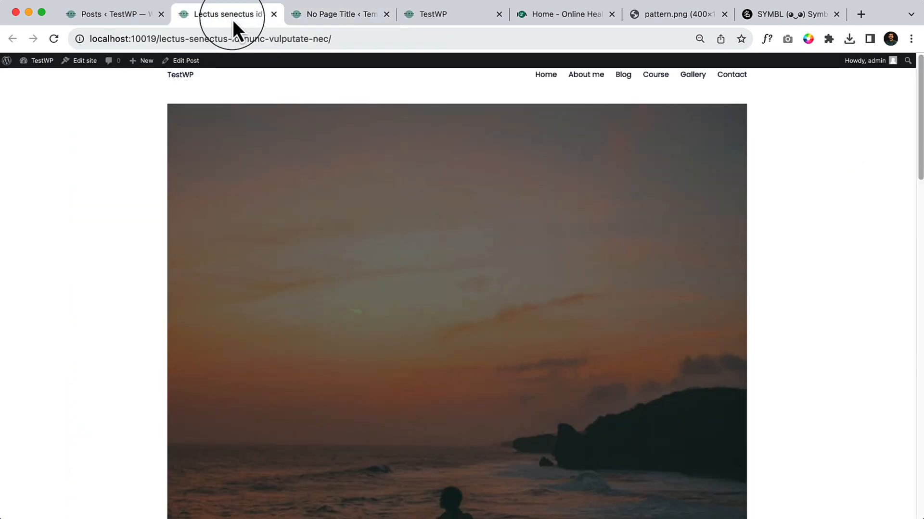
{"action": "left_click", "coordinate": [357, 15]}
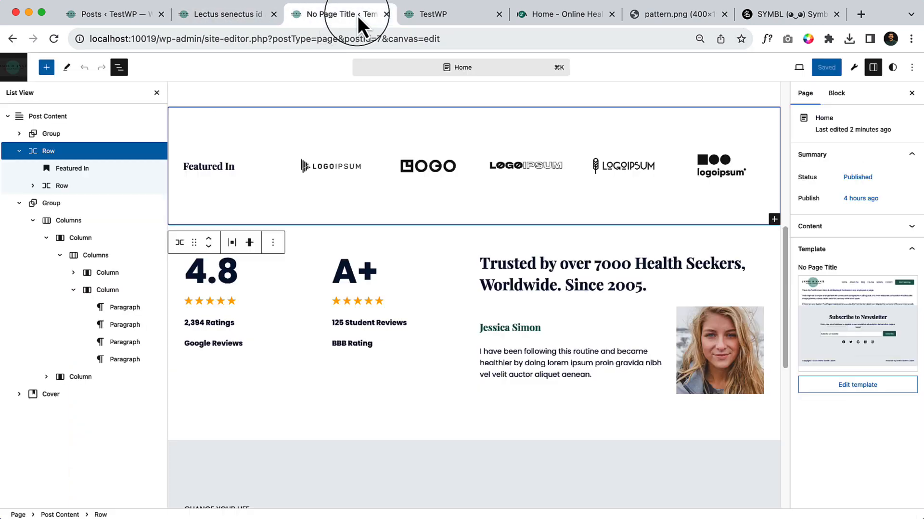
- Transform the outer Row block holding the Featured In heading and logos into a Group
{"action": "left_click", "coordinate": [89, 169]}
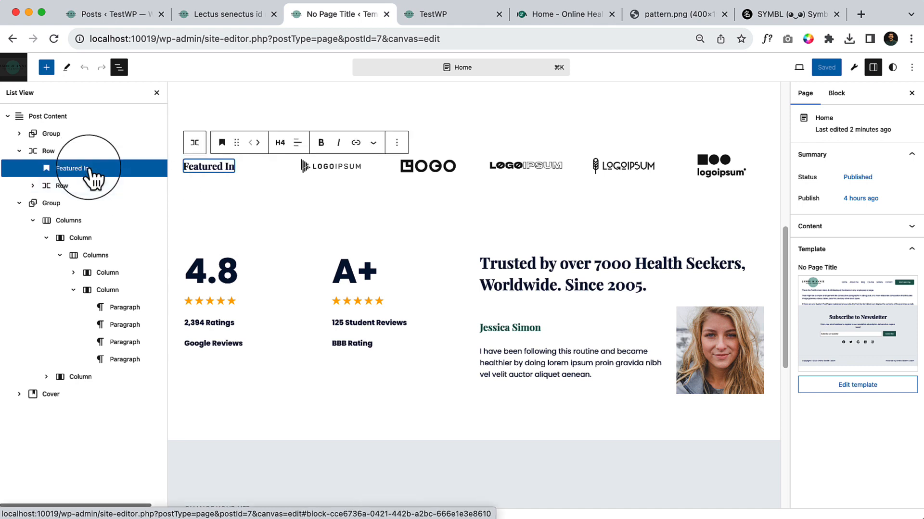
{"action": "left_click", "coordinate": [94, 184], "text": "shift"}
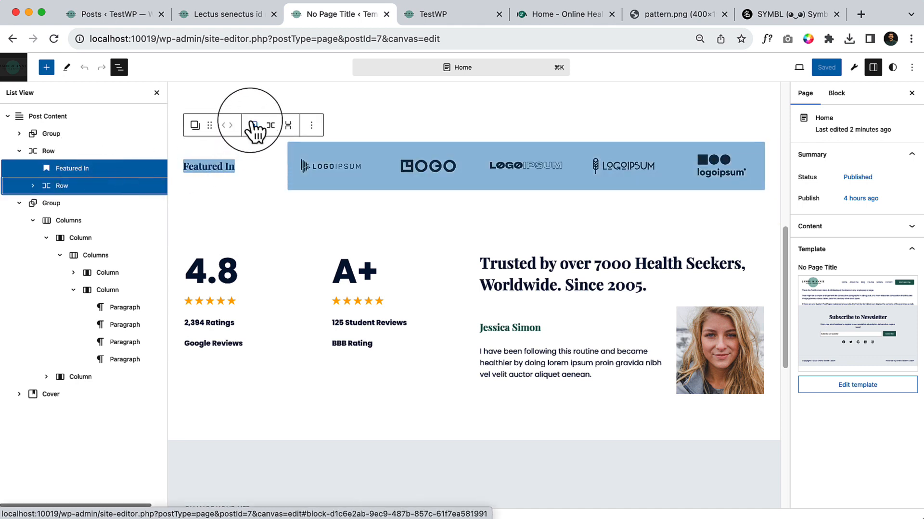
{"action": "left_click", "coordinate": [66, 152]}
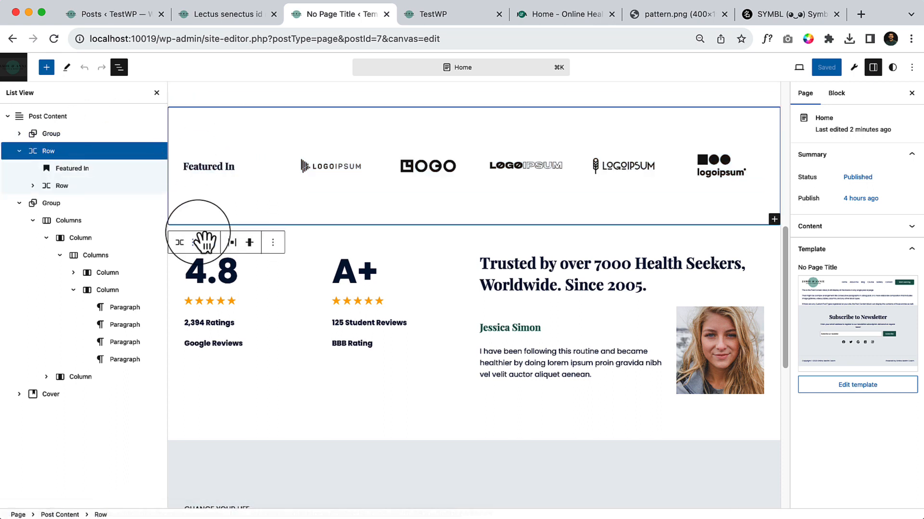
{"action": "left_click", "coordinate": [179, 242]}
{"action": "left_click", "coordinate": [203, 289]}
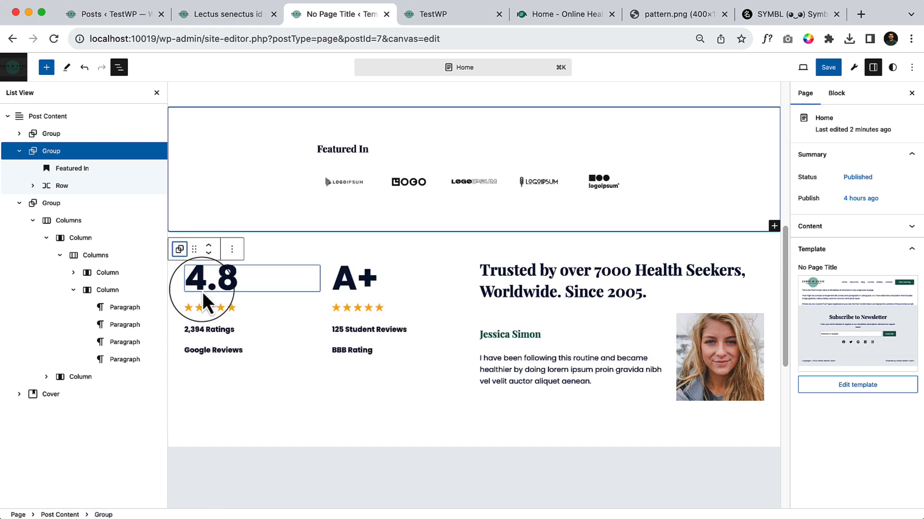
- Wrap the Featured In heading and logo row in a Row set to wide width, and save the Home page
{"action": "left_click", "coordinate": [75, 170]}
{"action": "left_click", "coordinate": [67, 185], "text": "shift"}
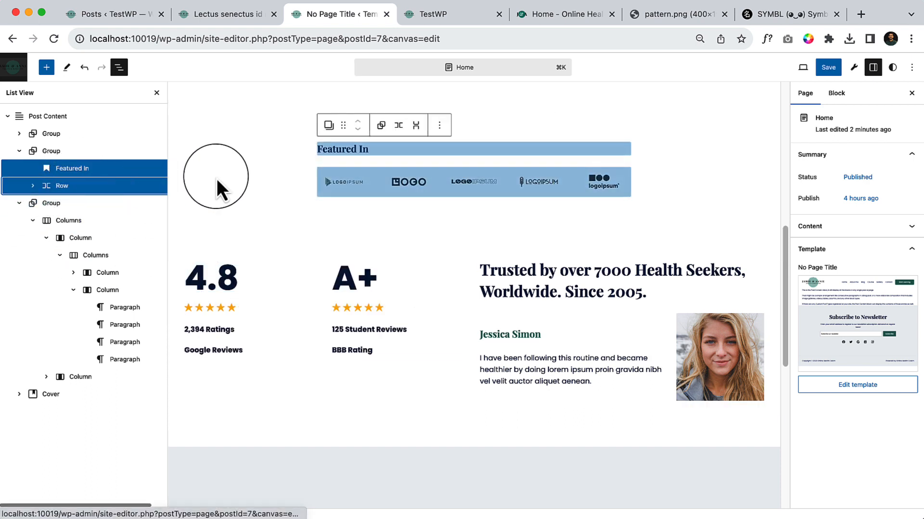
{"action": "left_click", "coordinate": [399, 126]}
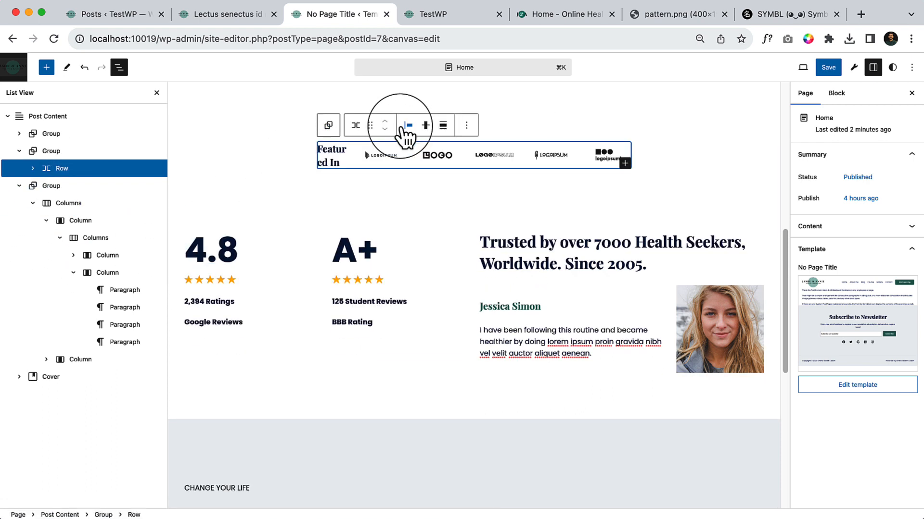
{"action": "left_click", "coordinate": [443, 126]}
{"action": "left_click", "coordinate": [478, 177]}
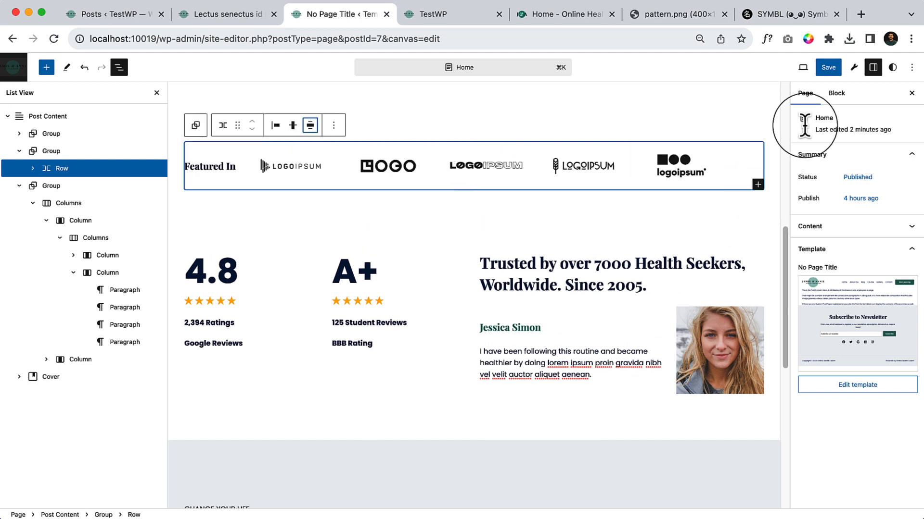
{"action": "left_click", "coordinate": [839, 72]}
{"action": "left_click", "coordinate": [826, 67]}
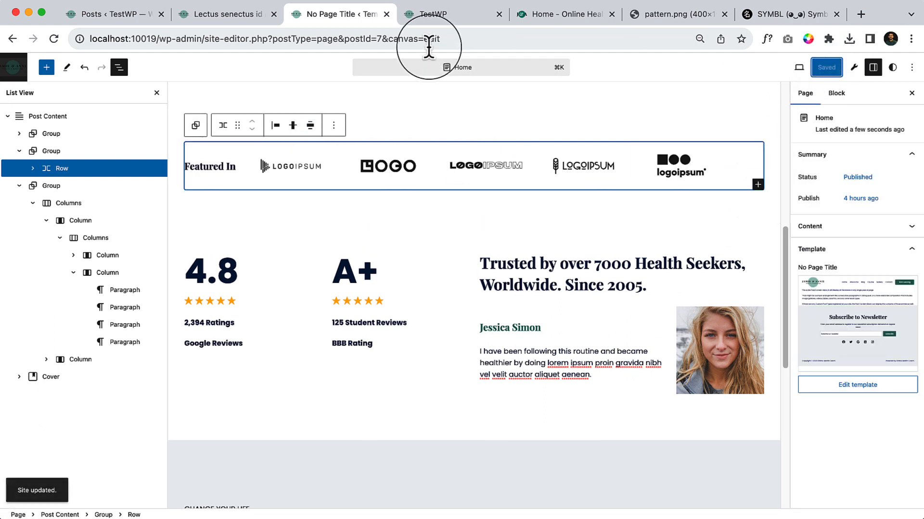
- Reload the live site and check the Featured In and journey sections at 100% zoom
{"action": "left_click", "coordinate": [462, 15]}
{"action": "left_click", "coordinate": [53, 39]}
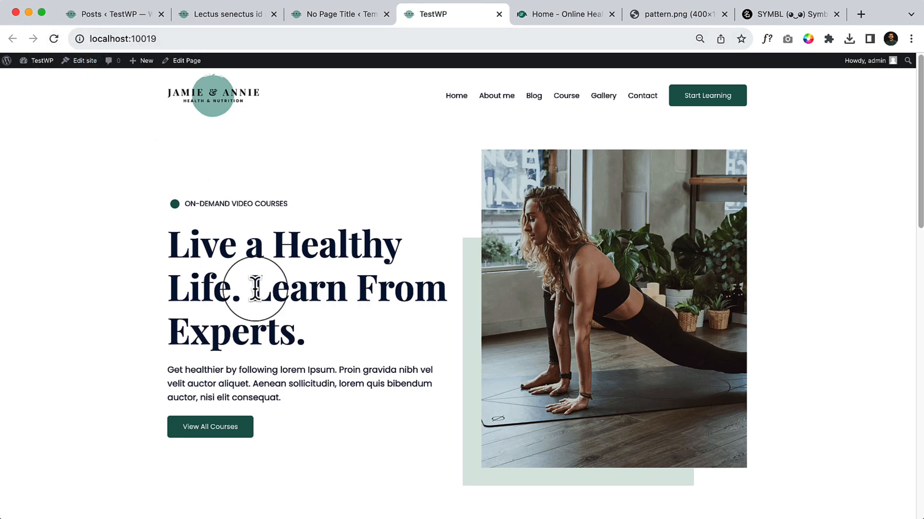
{"action": "scroll", "coordinate": [255, 289], "scroll_direction": "down", "scroll_amount": 20}
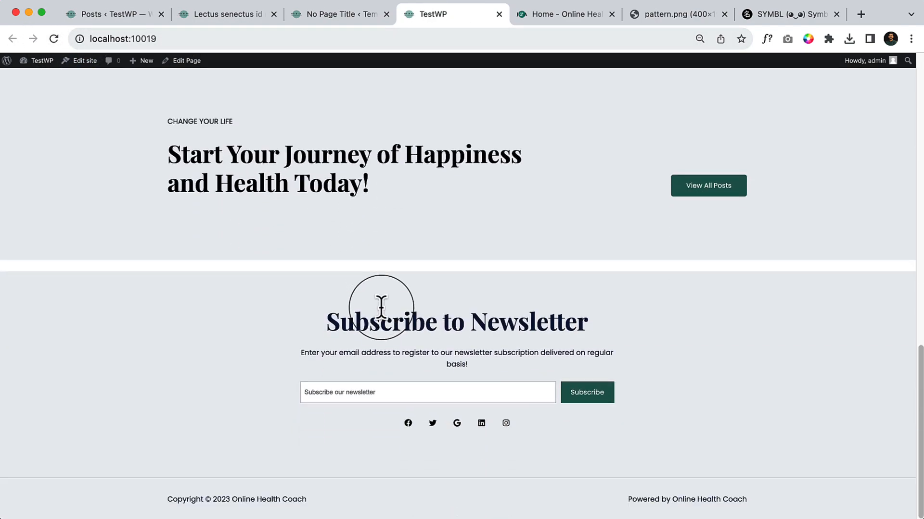
{"action": "key", "text": "super+0"}
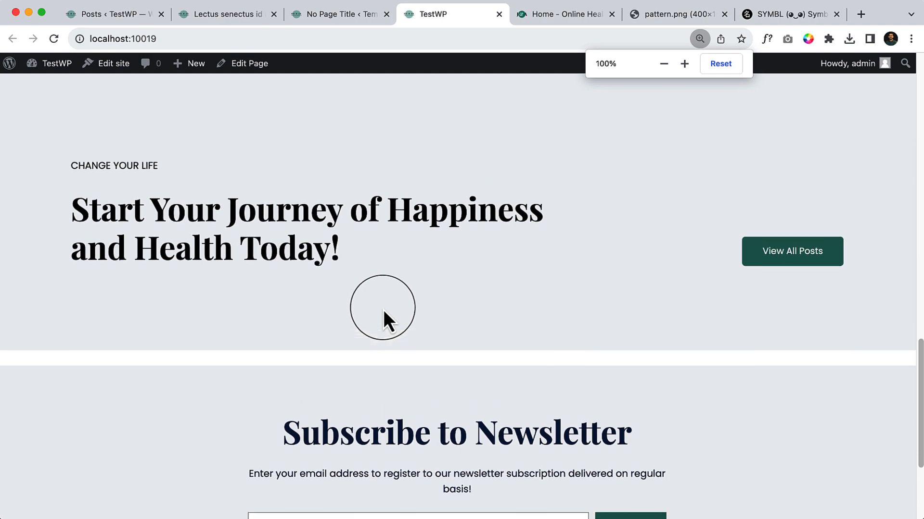
{"action": "scroll", "coordinate": [394, 327], "scroll_direction": "up", "scroll_amount": 7}
{"action": "scroll", "coordinate": [397, 325], "scroll_direction": "down", "scroll_amount": 12}
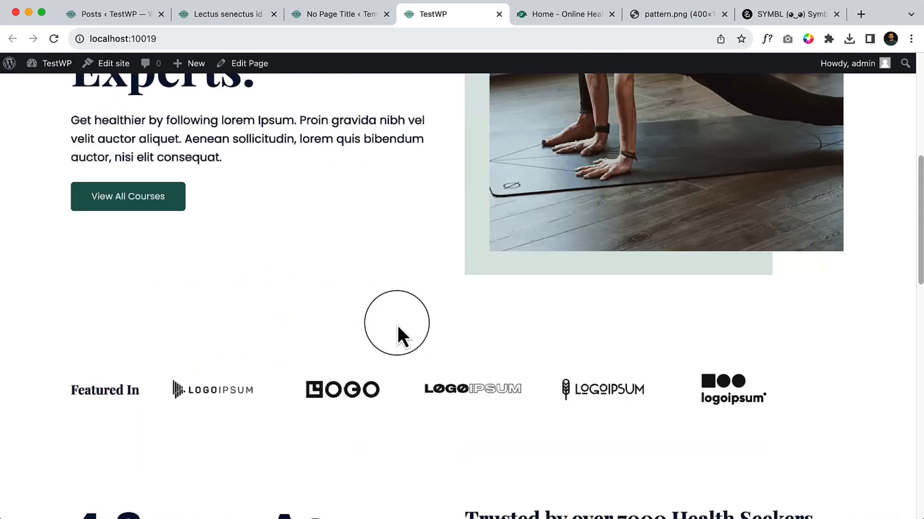
{"action": "scroll", "coordinate": [400, 325], "scroll_direction": "down", "scroll_amount": 3}
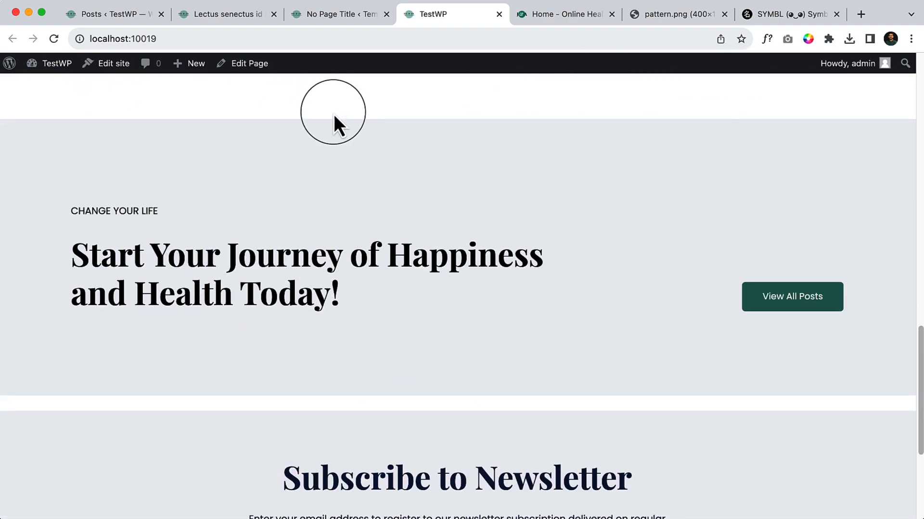
{"action": "left_click", "coordinate": [328, 18]}
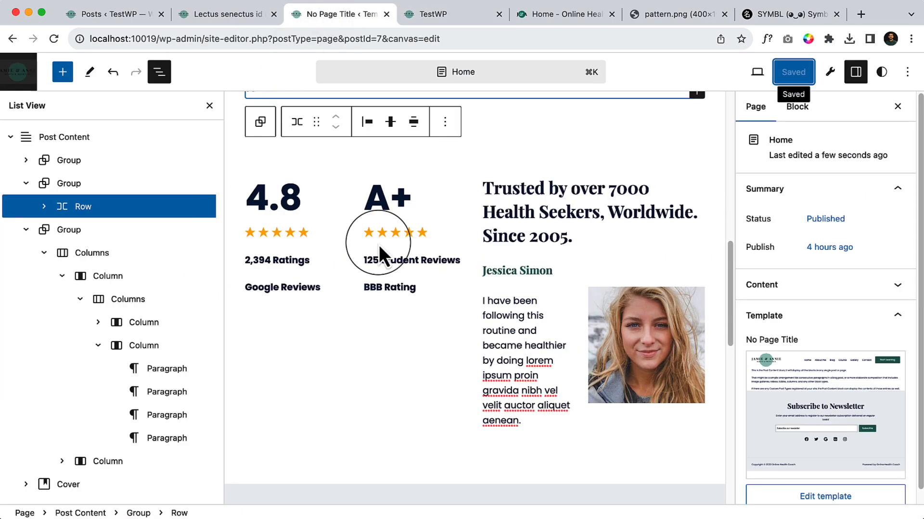
{"action": "left_click", "coordinate": [515, 82]}
{"action": "key", "text": "Escape"}
{"action": "scroll", "coordinate": [356, 269], "scroll_direction": "up", "scroll_amount": 10}
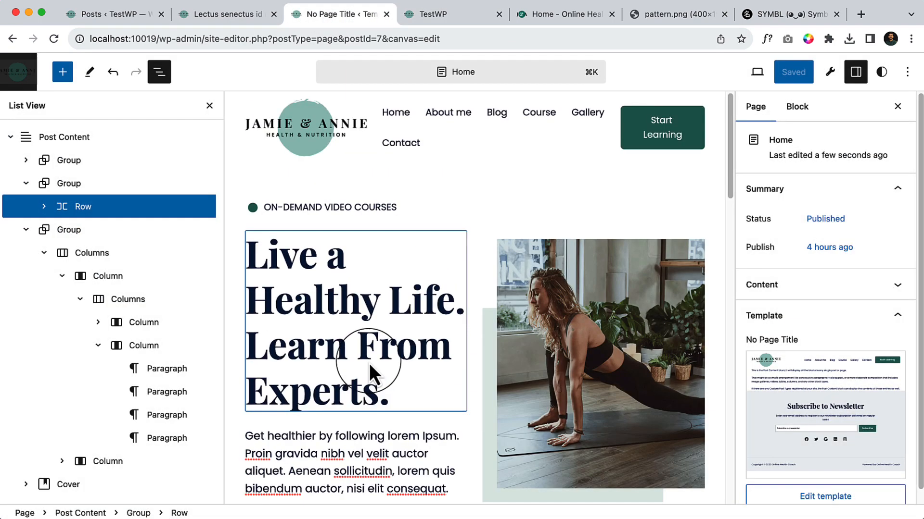
- Open the Home page in the page editor in a new tab and close the site editor and blog post tabs
{"action": "left_click", "coordinate": [448, 17]}
{"action": "left_click", "coordinate": [237, 67], "text": "super"}
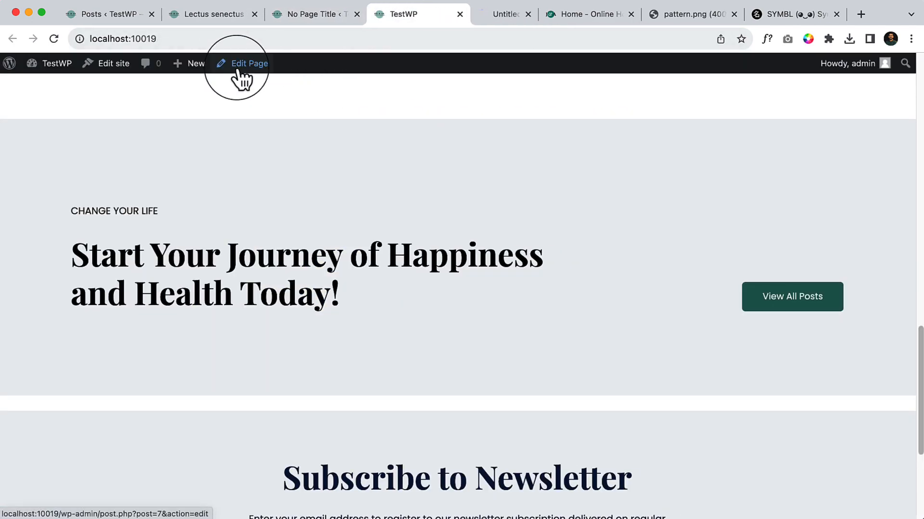
{"action": "left_click_drag", "start_coordinate": [474, 14], "coordinate": [403, 24]}
{"action": "left_click", "coordinate": [322, 20]}
{"action": "left_click", "coordinate": [344, 14]}
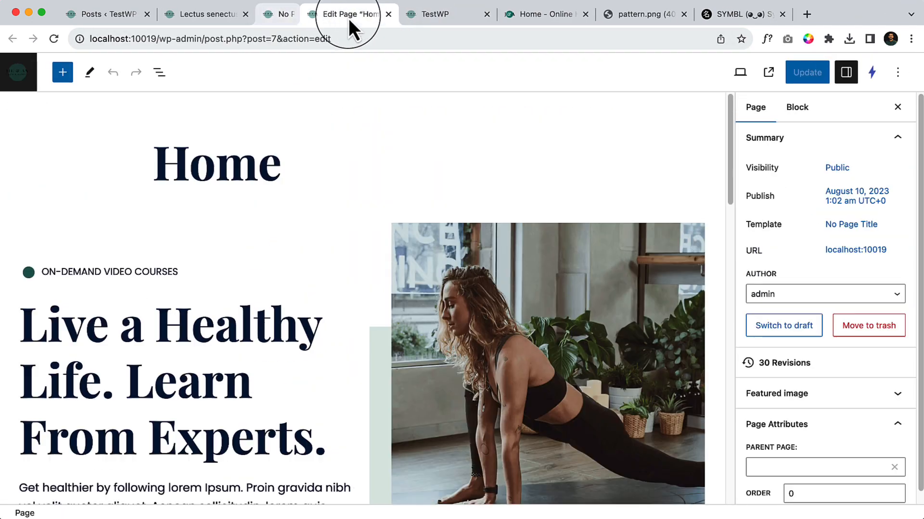
{"action": "left_click", "coordinate": [211, 12]}
{"action": "left_click", "coordinate": [245, 14]}
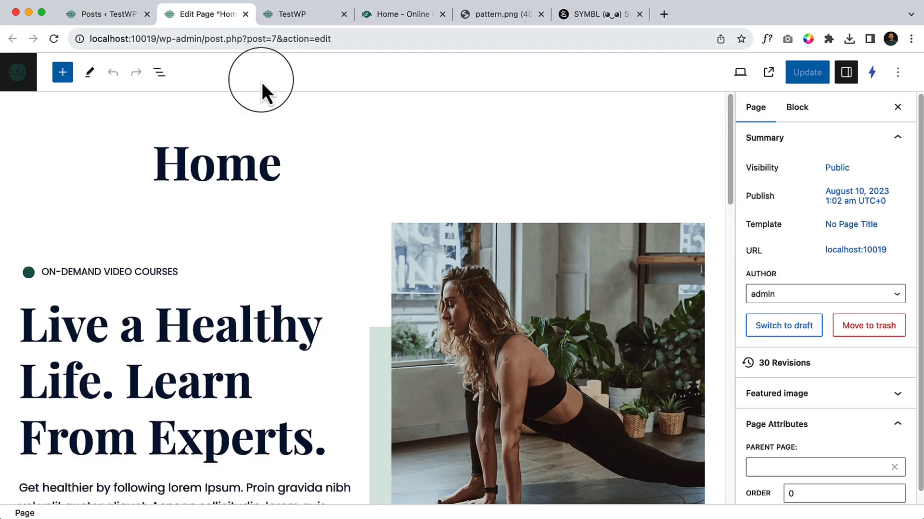
- Examine the Columns block and its width alignment options inside the journey Cover on the Home page at 75% zoom
{"action": "key", "text": "super+minus"}
{"action": "key", "text": "super+minus"}
{"action": "key", "text": "super+minus"}
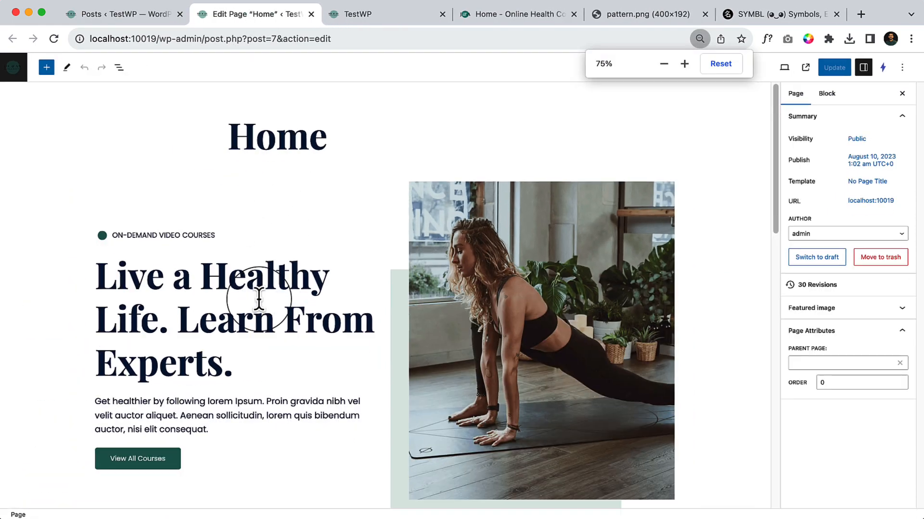
{"action": "scroll", "coordinate": [346, 380], "scroll_direction": "down", "scroll_amount": 10}
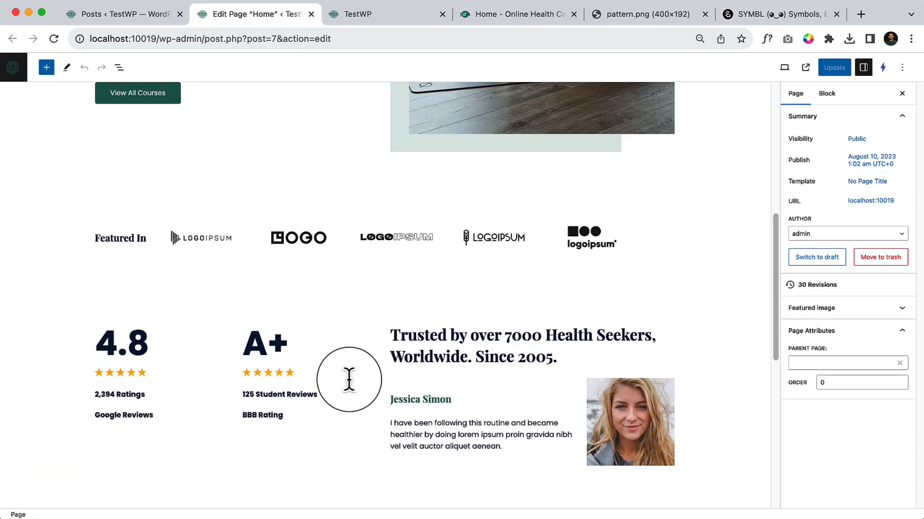
{"action": "left_click", "coordinate": [223, 289]}
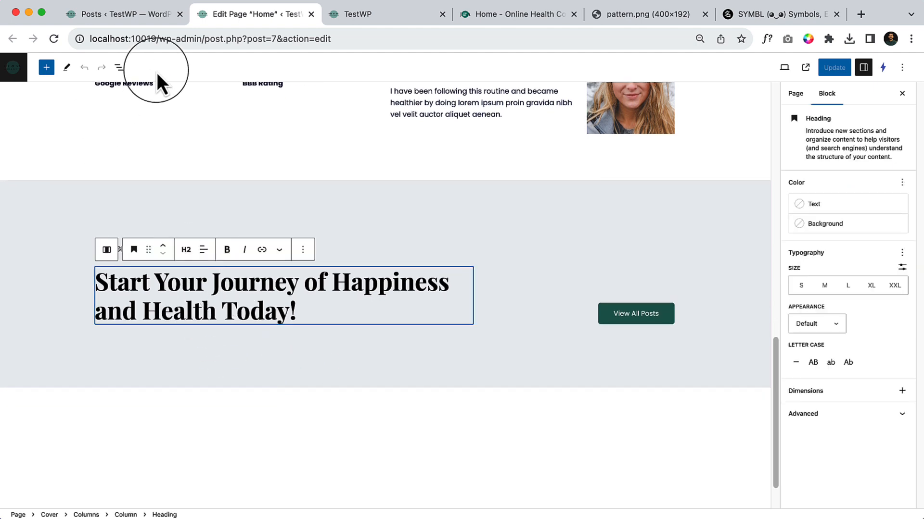
{"action": "left_click", "coordinate": [119, 68]}
{"action": "left_click", "coordinate": [121, 188]}
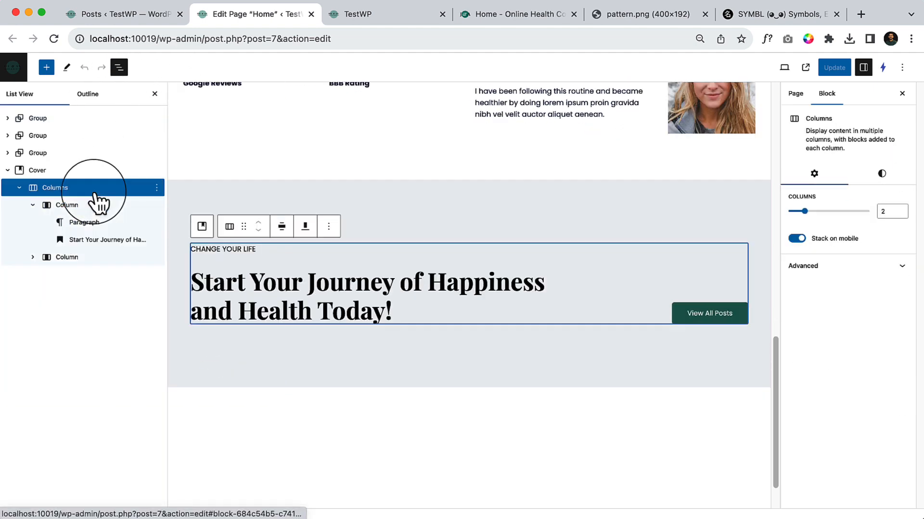
{"action": "left_click", "coordinate": [278, 230]}
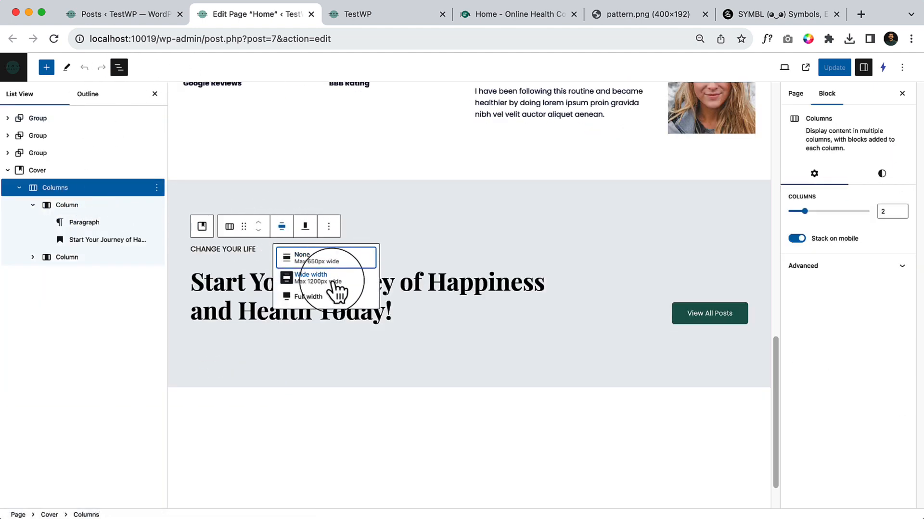
{"action": "left_click", "coordinate": [368, 368]}
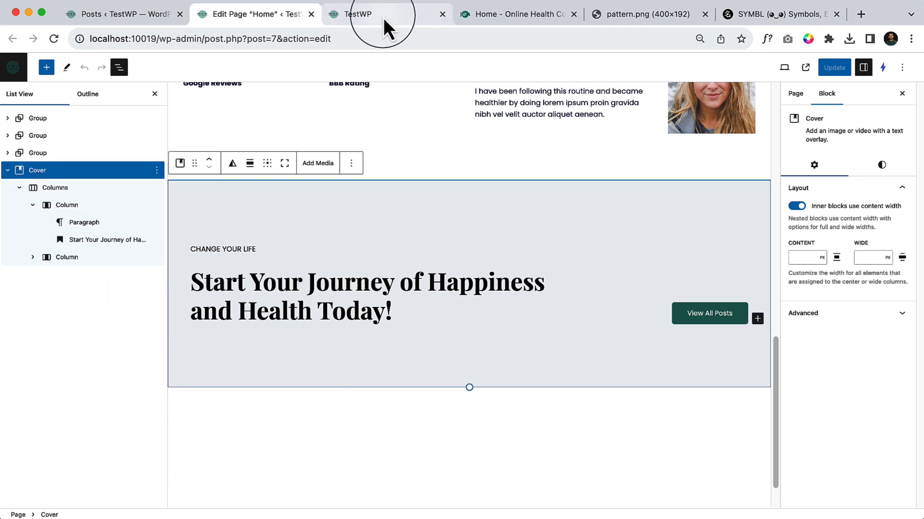
{"action": "left_click", "coordinate": [77, 187]}
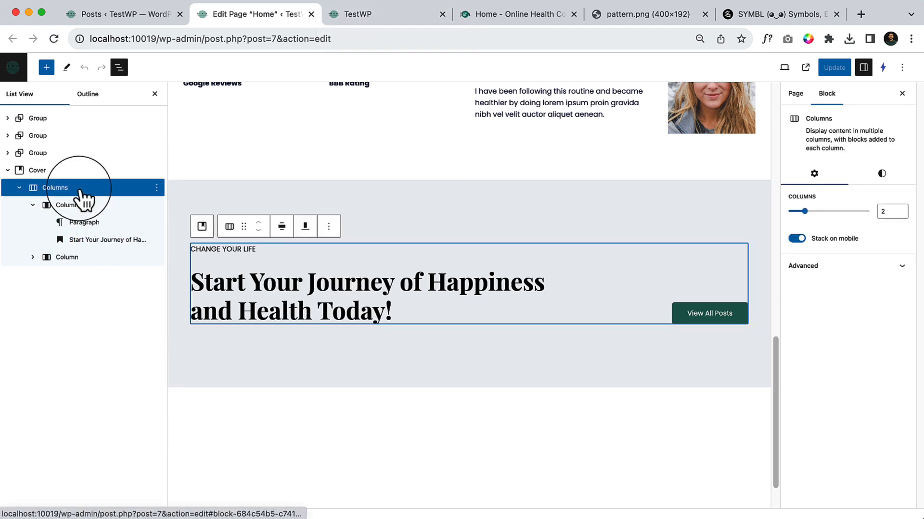
- Compare the live site's journey section with the demo site's three-card layout below the same heading
{"action": "left_click", "coordinate": [373, 20]}
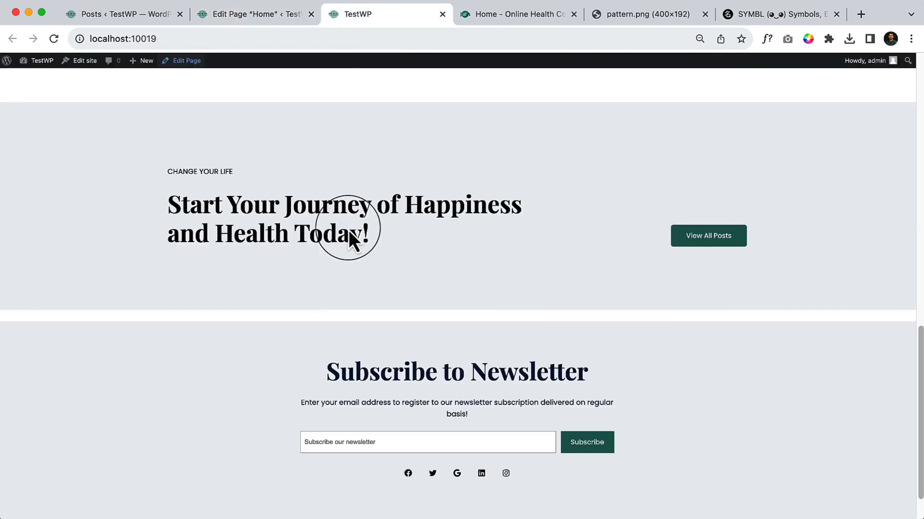
{"action": "scroll", "coordinate": [377, 284], "scroll_direction": "up", "scroll_amount": 3}
{"action": "scroll", "coordinate": [377, 283], "scroll_direction": "down", "scroll_amount": 2}
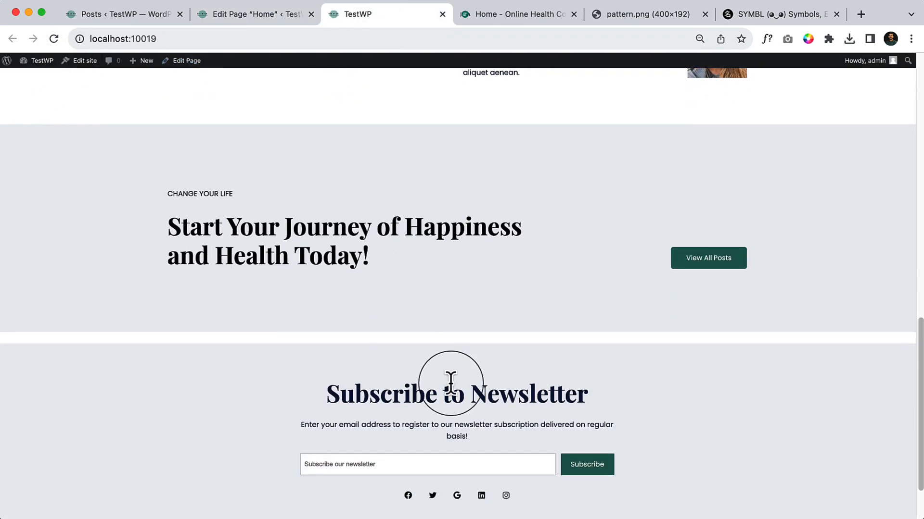
{"action": "scroll", "coordinate": [458, 405], "scroll_direction": "down", "scroll_amount": 3}
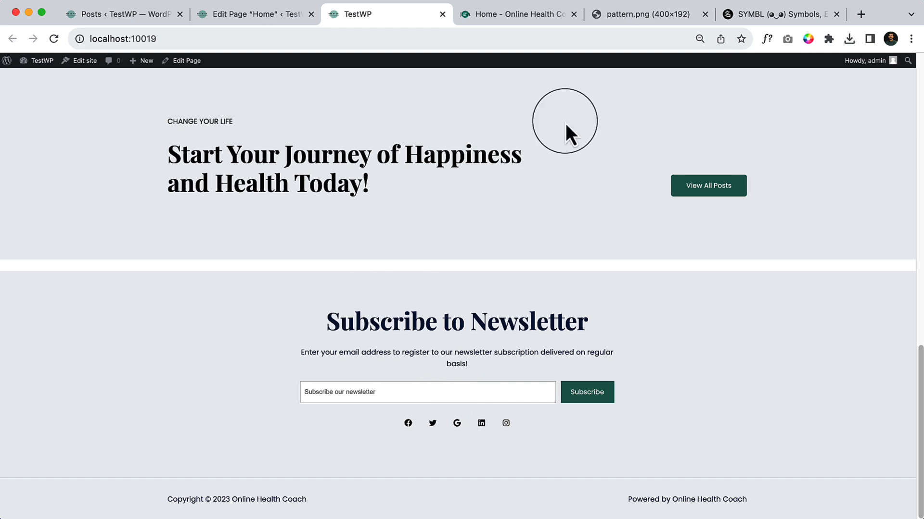
{"action": "left_click", "coordinate": [553, 19]}
{"action": "scroll", "coordinate": [181, 224], "scroll_direction": "down", "scroll_amount": 3}
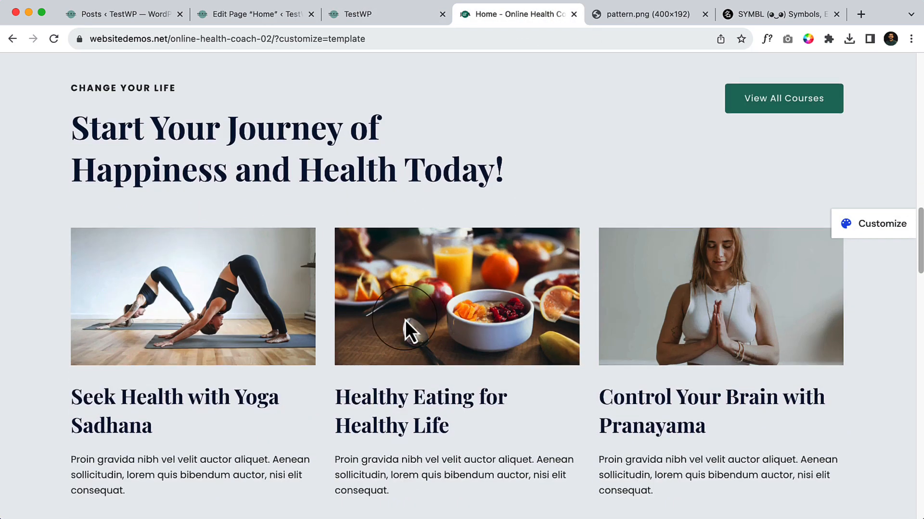
{"action": "scroll", "coordinate": [325, 332], "scroll_direction": "down", "scroll_amount": 3}
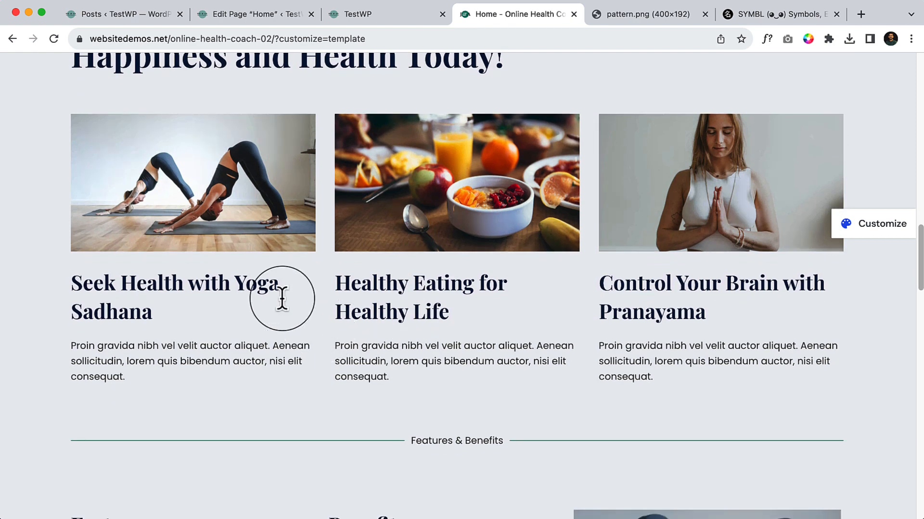
- Return to the Home page editor and inspect the Cover's Columns block and its two inner columns, collapsing the first column
{"action": "left_click", "coordinate": [272, 15]}
{"action": "left_click", "coordinate": [459, 332]}
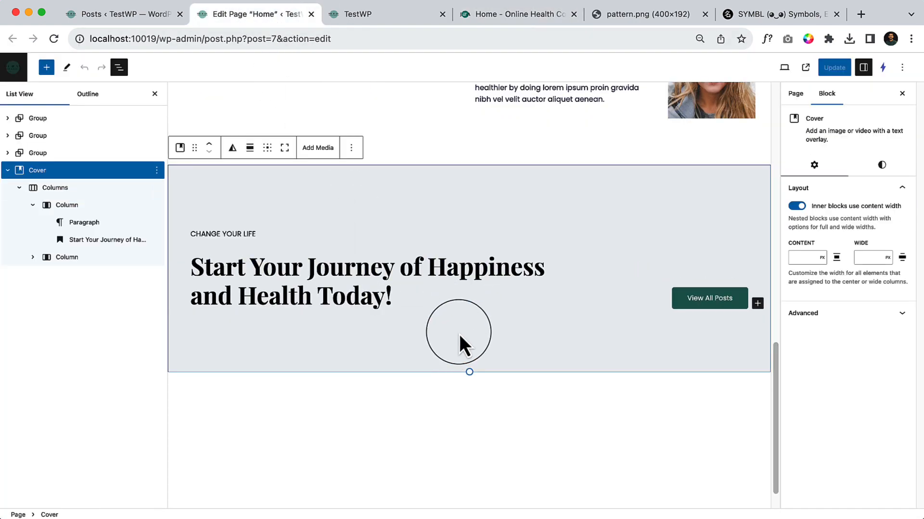
{"action": "left_click", "coordinate": [72, 205]}
{"action": "left_click", "coordinate": [69, 257]}
{"action": "left_click", "coordinate": [61, 188]}
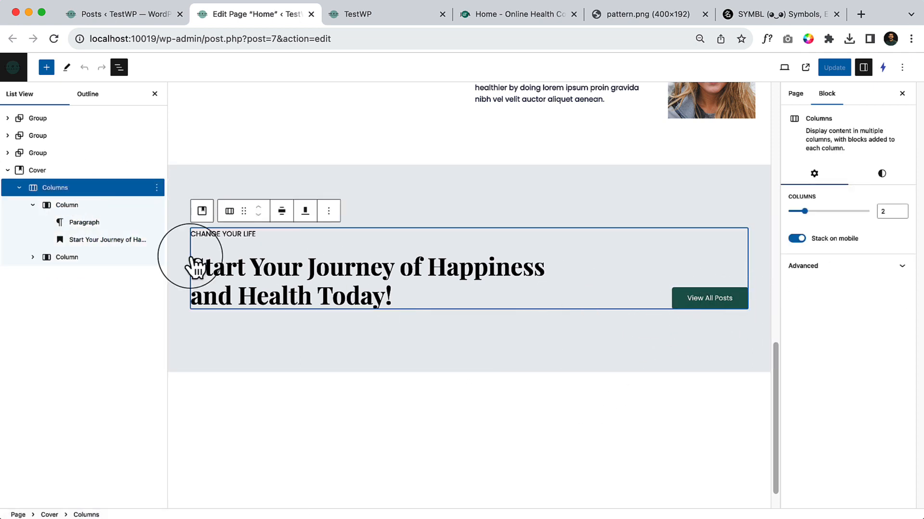
{"action": "left_click", "coordinate": [19, 189]}
{"action": "left_click", "coordinate": [19, 188]}
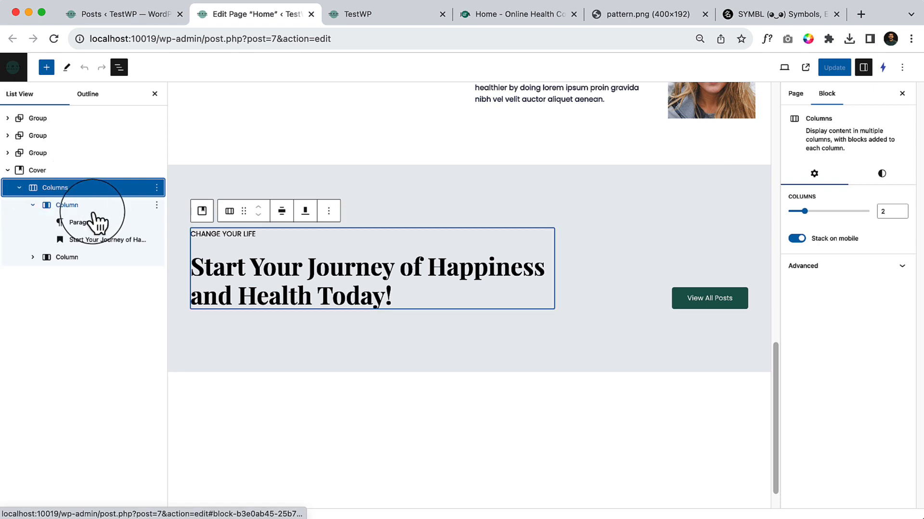
{"action": "left_click", "coordinate": [40, 207]}
{"action": "left_click", "coordinate": [37, 257]}
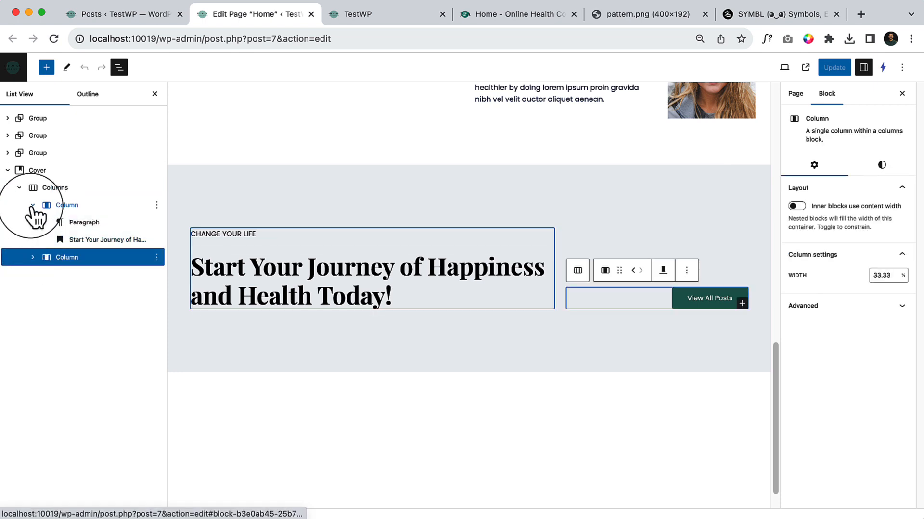
{"action": "left_click", "coordinate": [32, 206]}
- Add a Group block with the plain Group layout inside the Cover below the Columns, and set it to wide width
{"action": "left_click", "coordinate": [56, 171]}
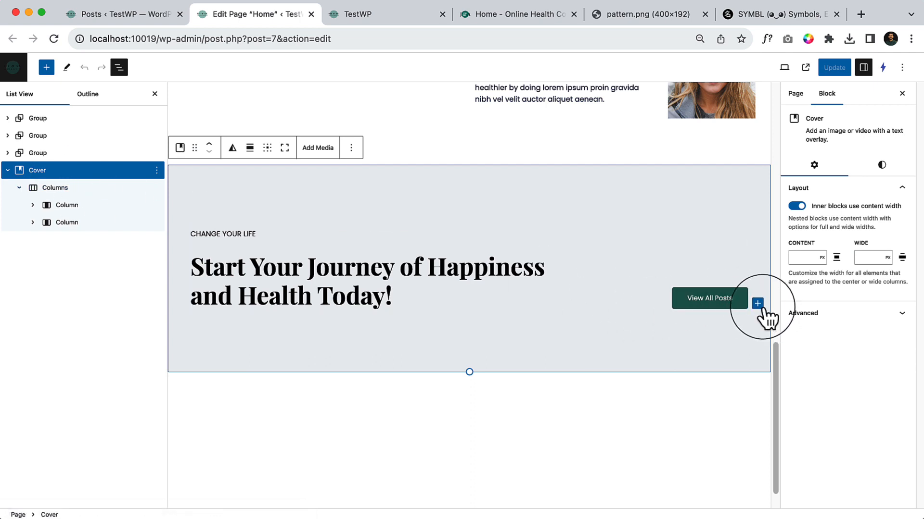
{"action": "left_click", "coordinate": [758, 304]}
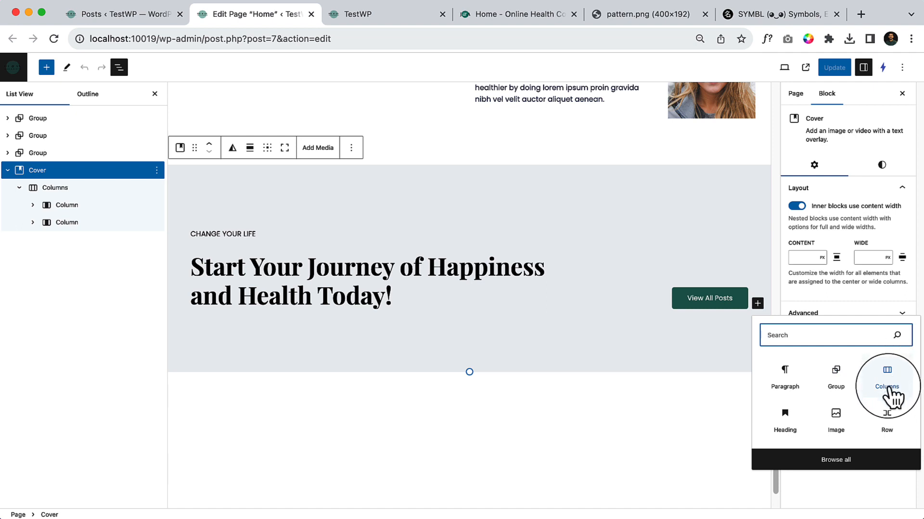
{"action": "left_click", "coordinate": [835, 373]}
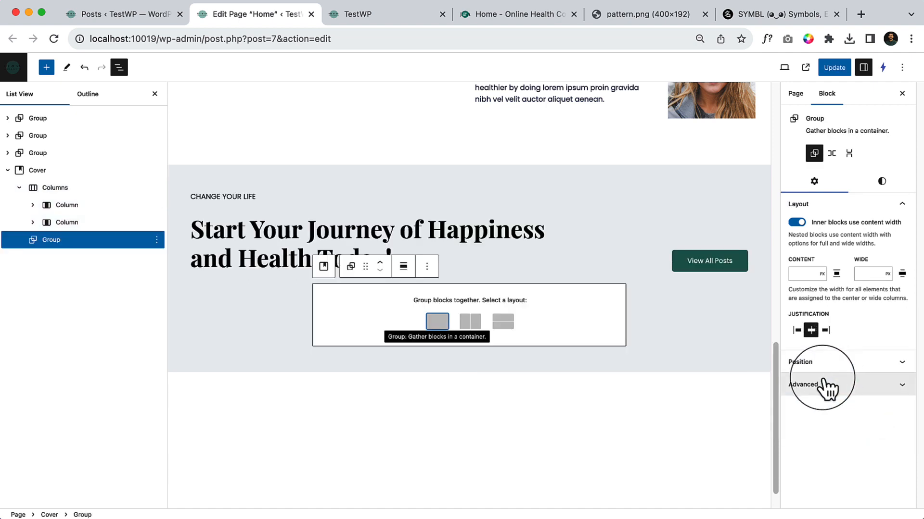
{"action": "left_click", "coordinate": [442, 327]}
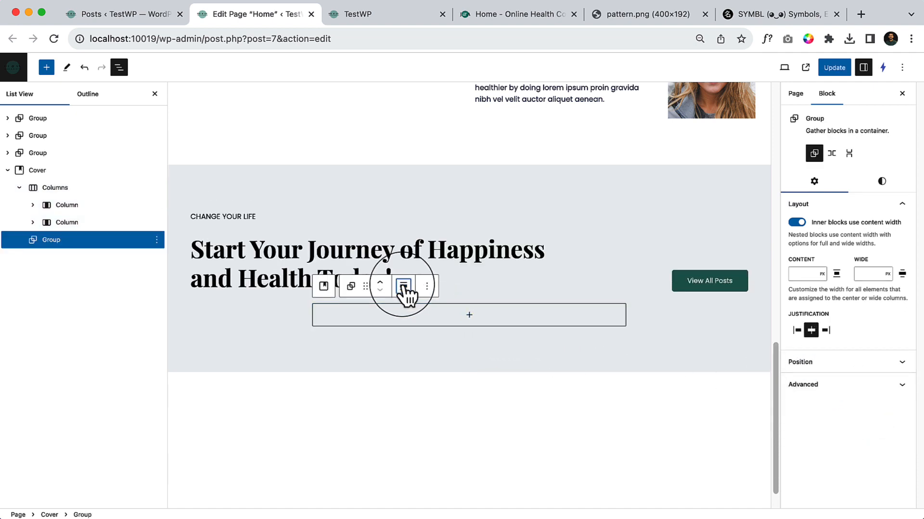
{"action": "scroll", "coordinate": [406, 295], "scroll_direction": "down", "scroll_amount": 1}
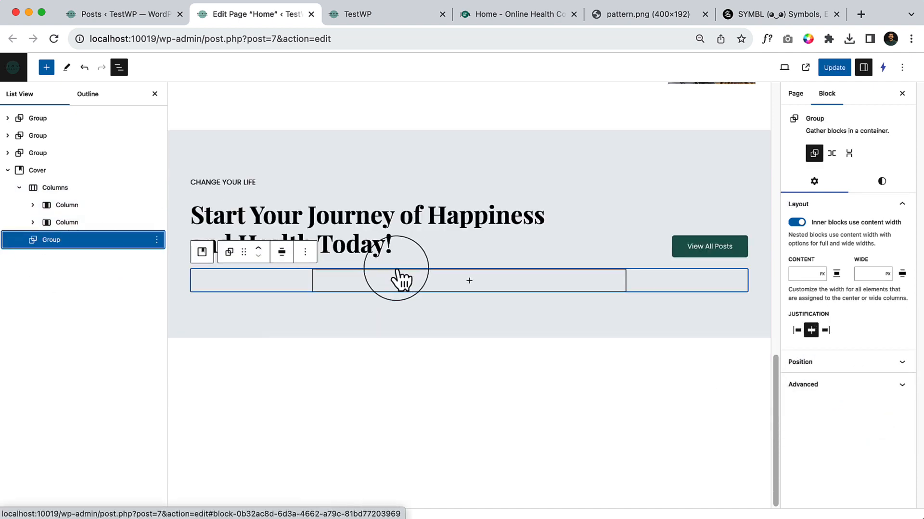
- Insert a Query Loop block in the new Group, using the Image, Date, & Title variation
{"action": "left_click", "coordinate": [500, 284]}
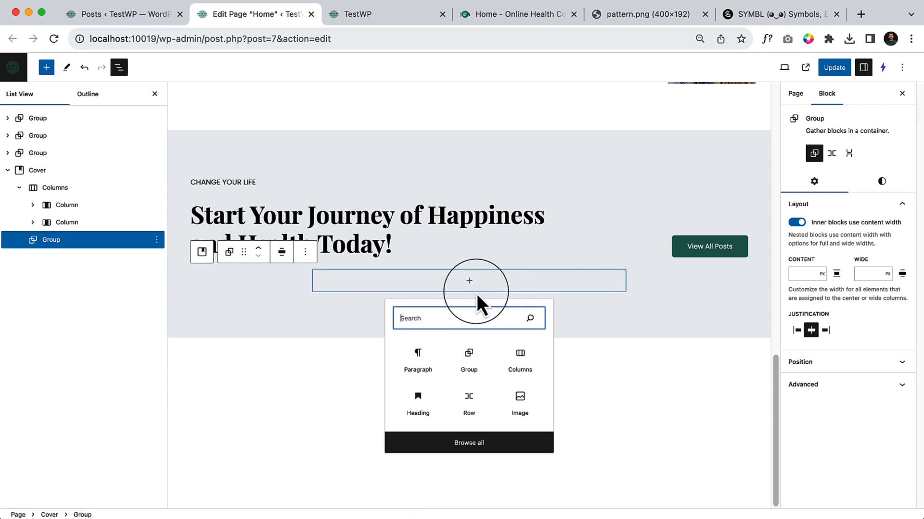
{"action": "type", "text": "query"}
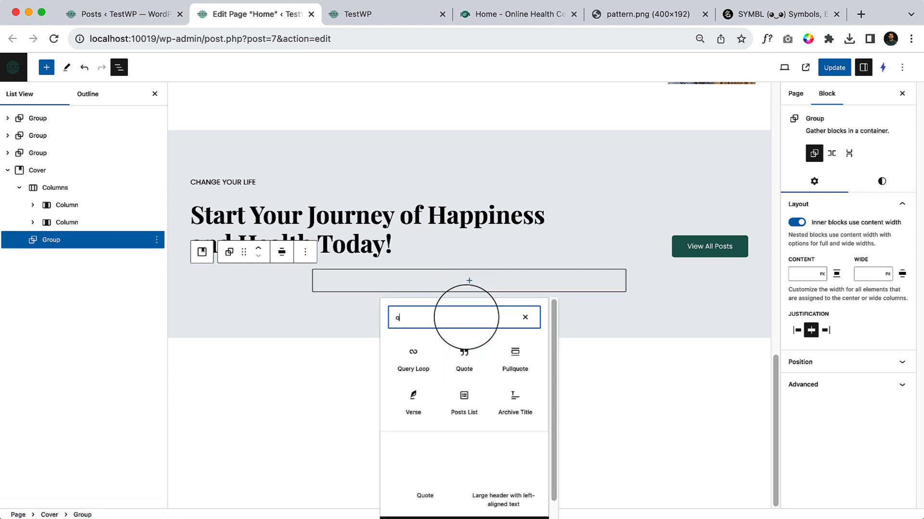
{"action": "left_click", "coordinate": [419, 356]}
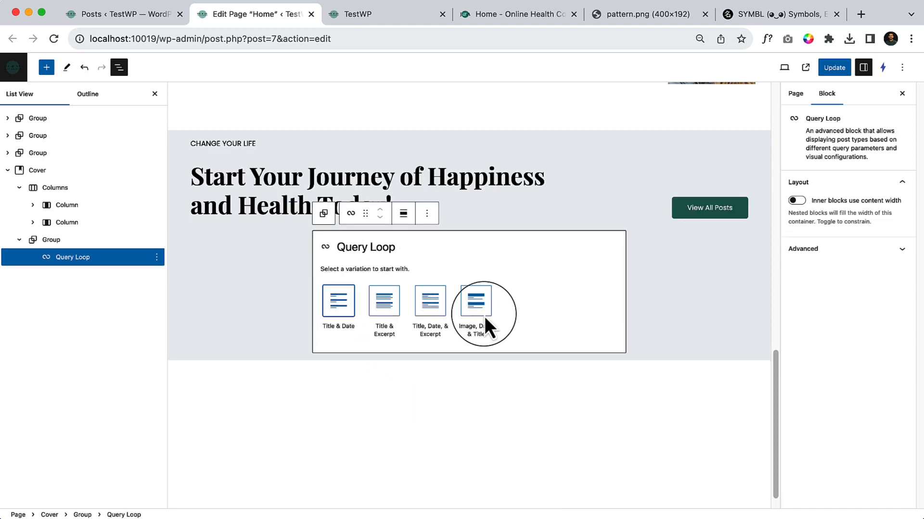
{"action": "left_click", "coordinate": [476, 307]}
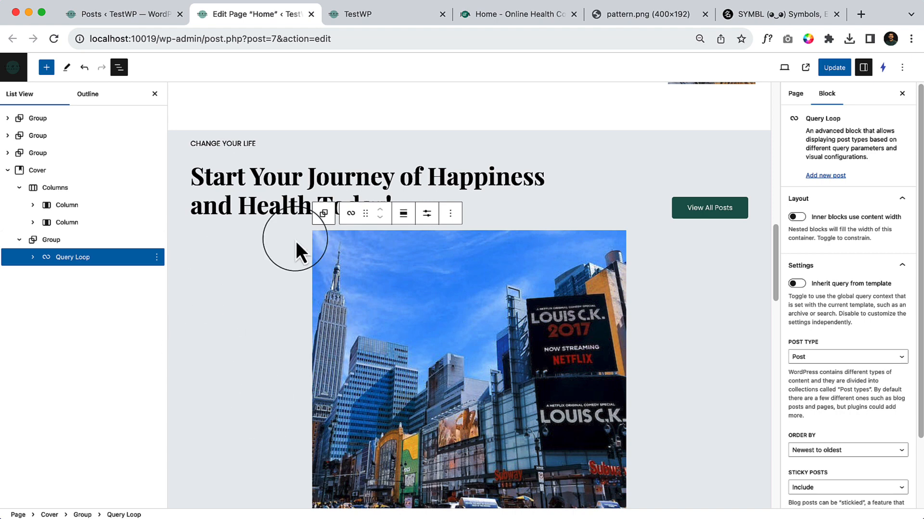
- Switch the Query Loop's Post Template to grid view with 3 columns
{"action": "left_click", "coordinate": [32, 256]}
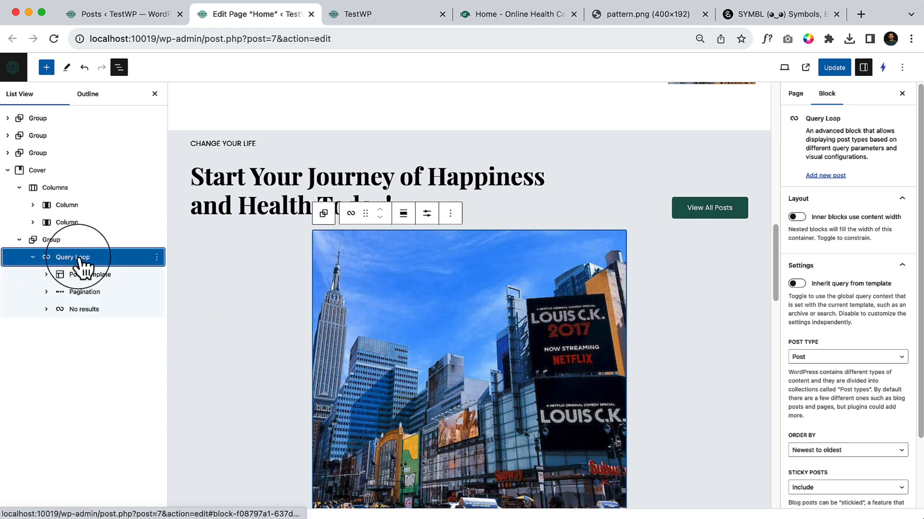
{"action": "left_click", "coordinate": [111, 275]}
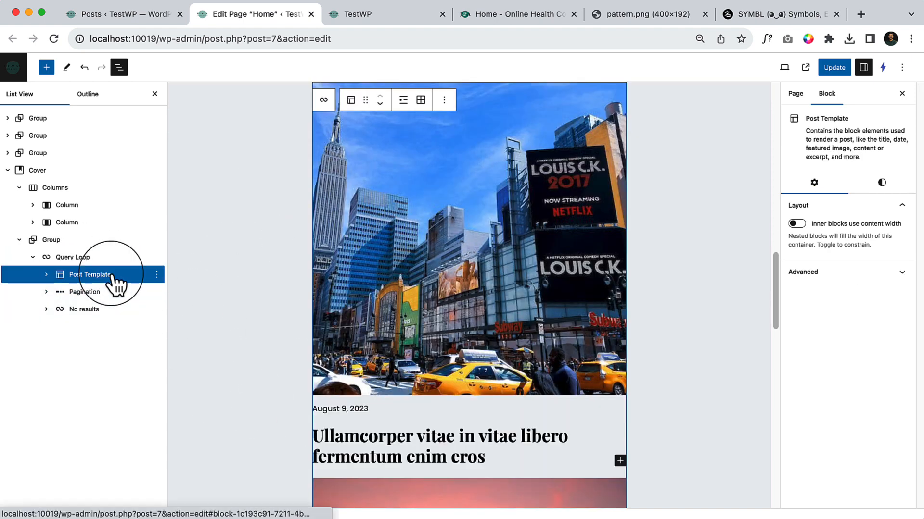
{"action": "left_click", "coordinate": [423, 102]}
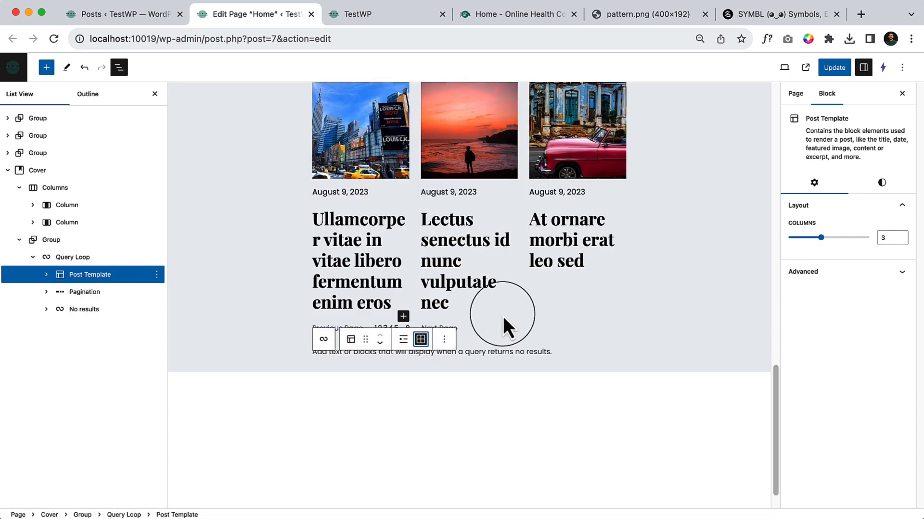
{"action": "scroll", "coordinate": [503, 316], "scroll_direction": "up", "scroll_amount": 5}
{"action": "scroll", "coordinate": [507, 353], "scroll_direction": "down", "scroll_amount": 1}
{"action": "mouse_move", "coordinate": [822, 238]}
{"action": "left_mouse_down"}
{"action": "mouse_move", "coordinate": [839, 239]}
{"action": "mouse_move", "coordinate": [821, 238]}
{"action": "left_mouse_up"}
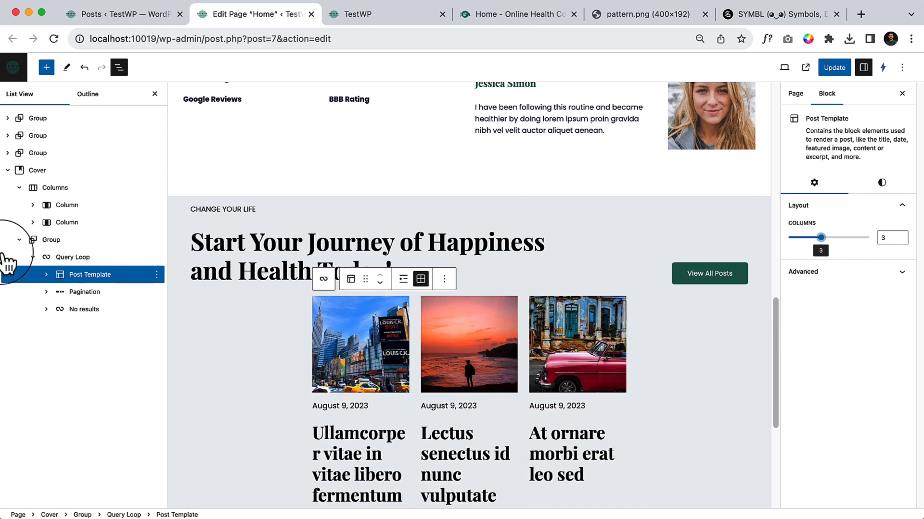
- Set the Query Loop block to wide width and review the post grid
{"action": "left_click", "coordinate": [74, 257]}
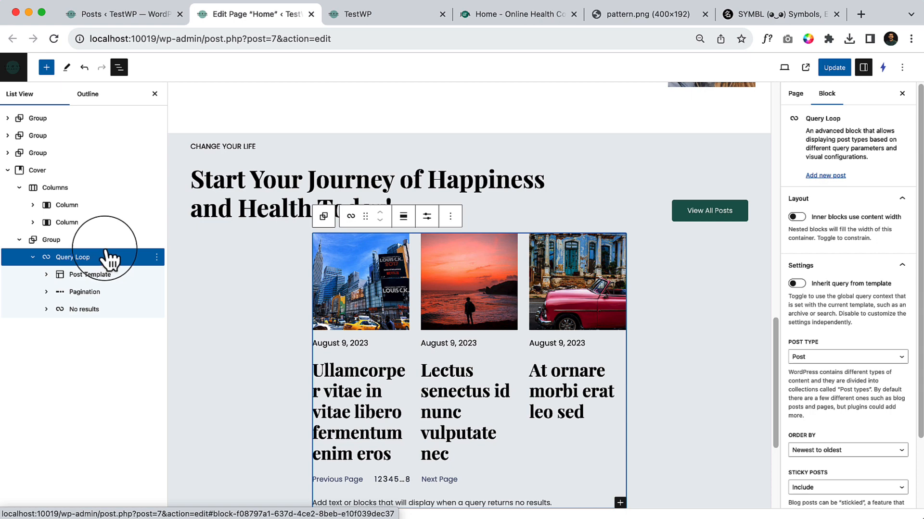
{"action": "left_click", "coordinate": [403, 217]}
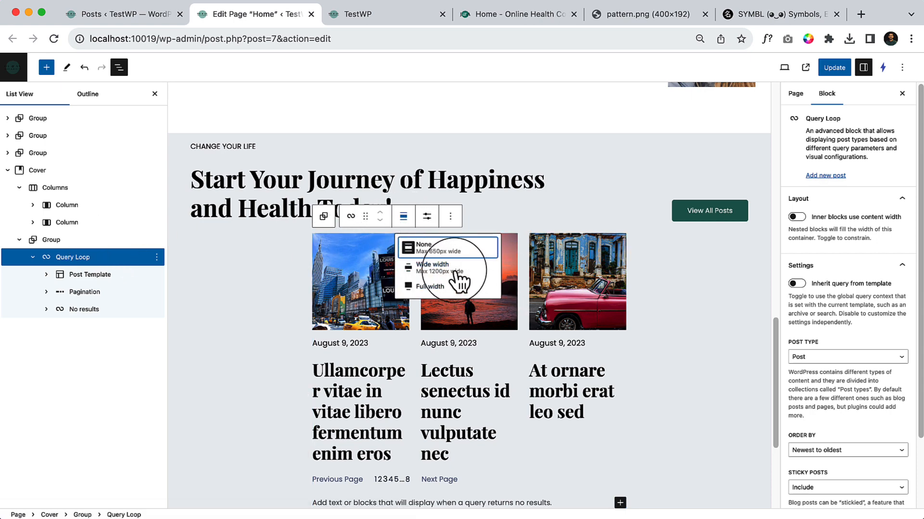
{"action": "left_click", "coordinate": [454, 273]}
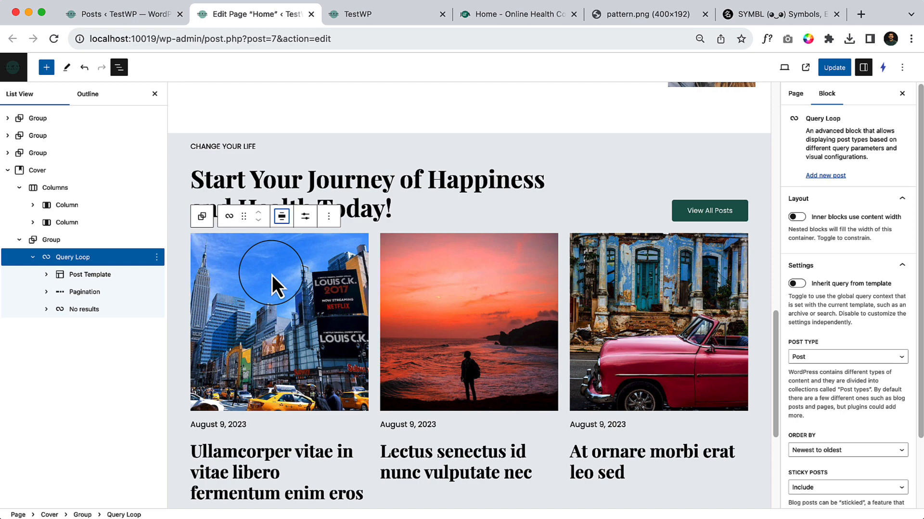
{"action": "scroll", "coordinate": [489, 383], "scroll_direction": "up", "scroll_amount": 3}
{"action": "scroll", "coordinate": [488, 385], "scroll_direction": "down", "scroll_amount": 7}
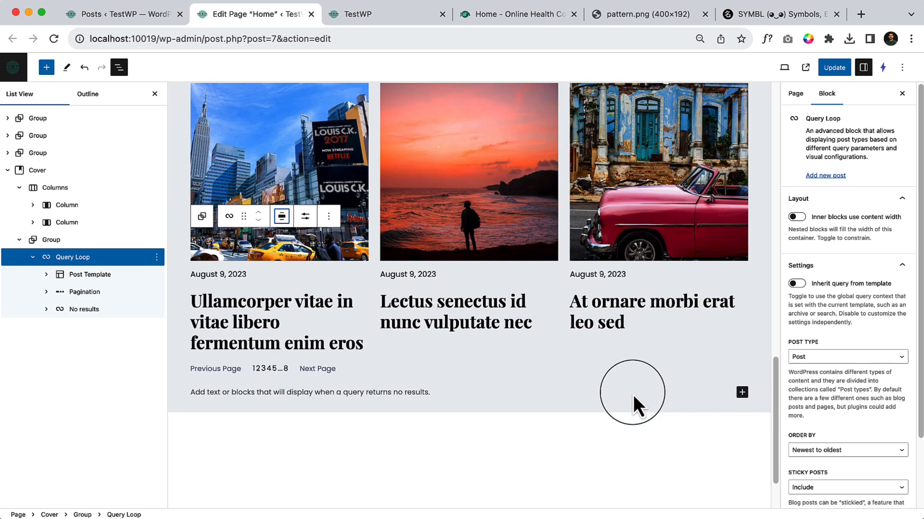
- Delete the Pagination and No results blocks from the Query Loop
{"action": "left_click", "coordinate": [103, 292]}
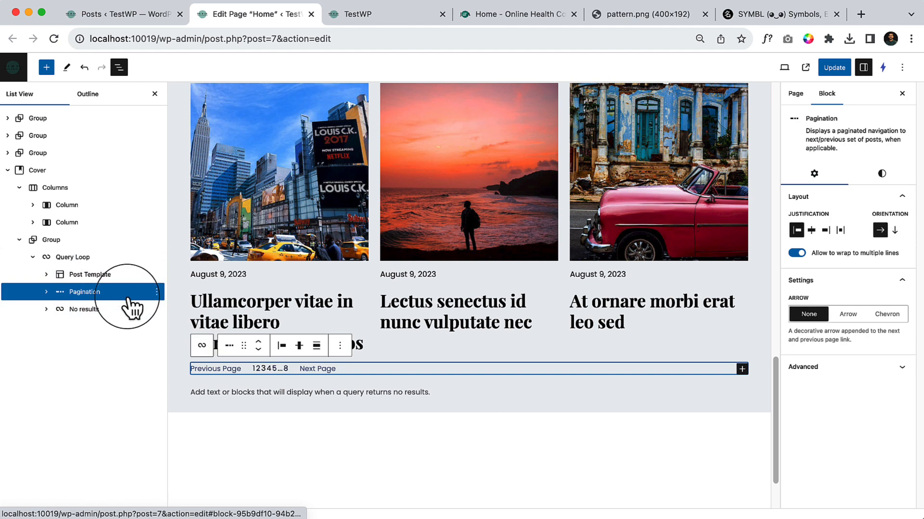
{"action": "left_click", "coordinate": [156, 292]}
{"action": "left_click", "coordinate": [174, 268]}
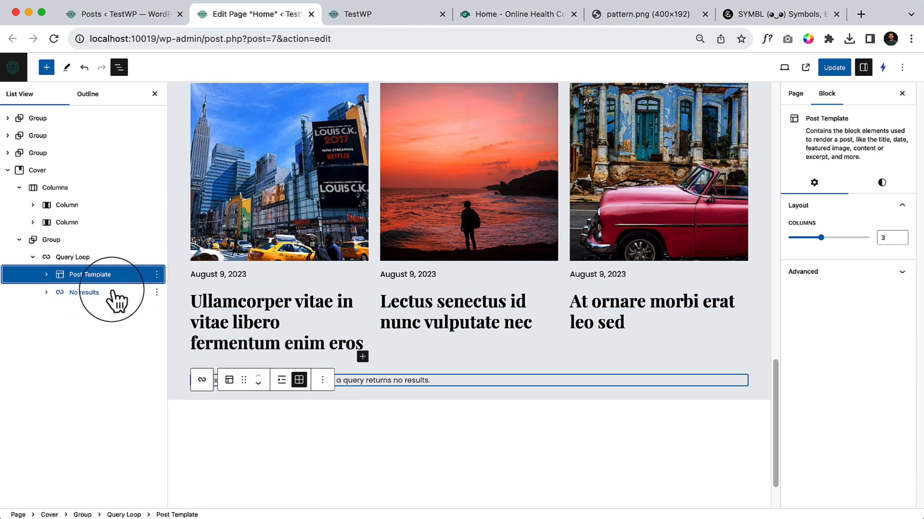
{"action": "left_click", "coordinate": [116, 292]}
{"action": "left_click", "coordinate": [157, 292]}
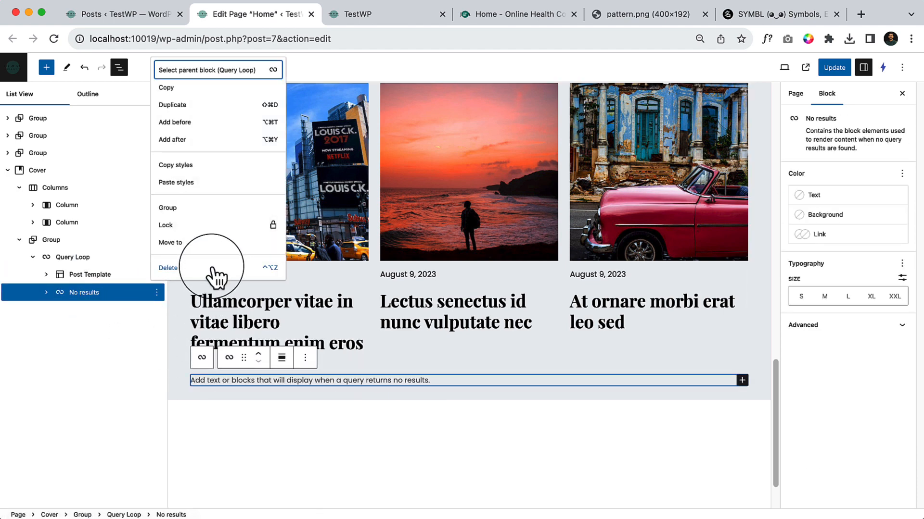
{"action": "left_click", "coordinate": [215, 271]}
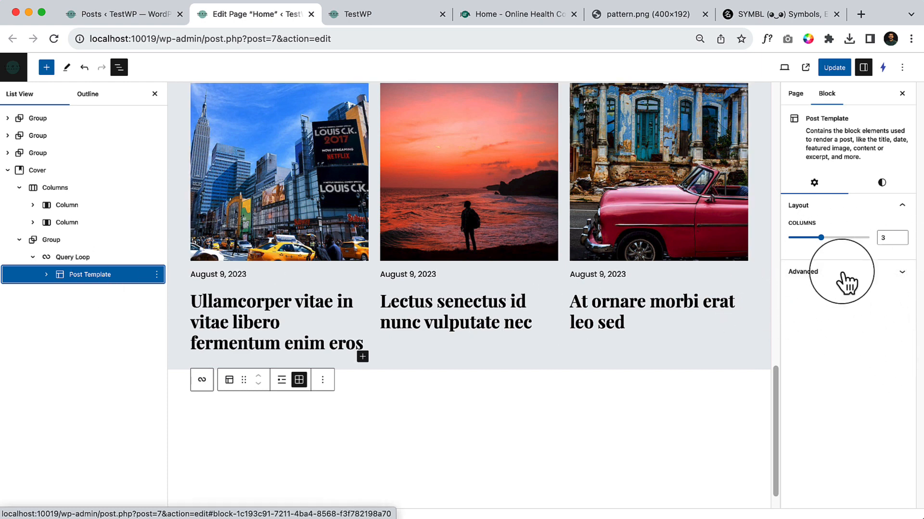
{"action": "mouse_move", "coordinate": [820, 238]}
{"action": "left_mouse_down"}
{"action": "mouse_move", "coordinate": [851, 239]}
{"action": "mouse_move", "coordinate": [823, 239]}
{"action": "left_mouse_up"}
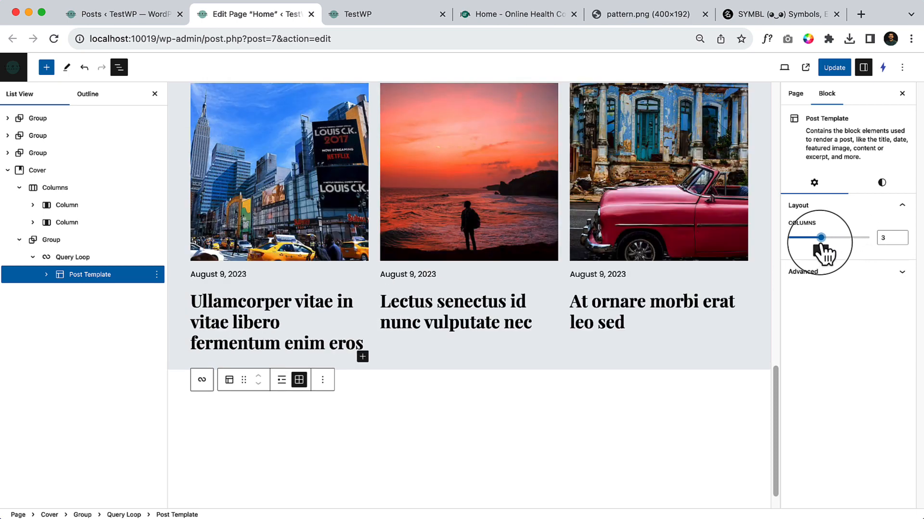
{"action": "scroll", "coordinate": [529, 365], "scroll_direction": "up", "scroll_amount": 2}
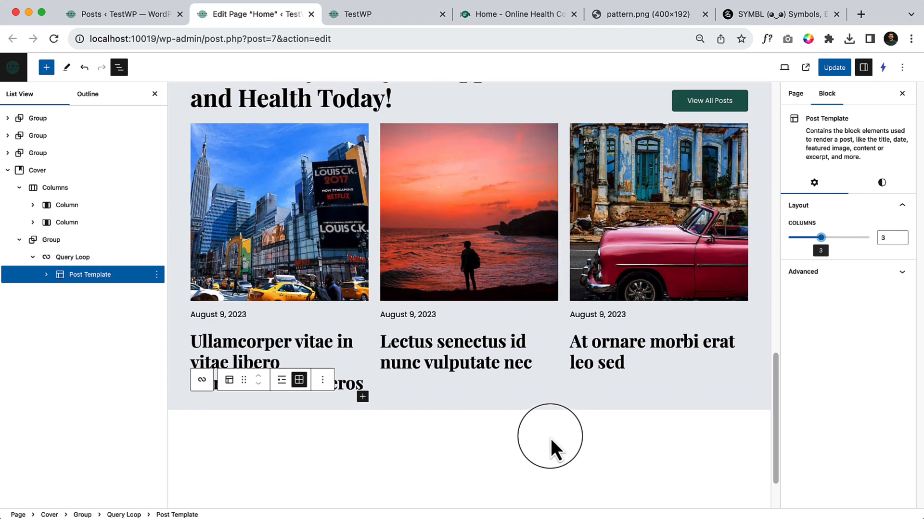
- Set the Query Loop block's items per page to 6 and review the resulting post grid
{"action": "left_click", "coordinate": [92, 258]}
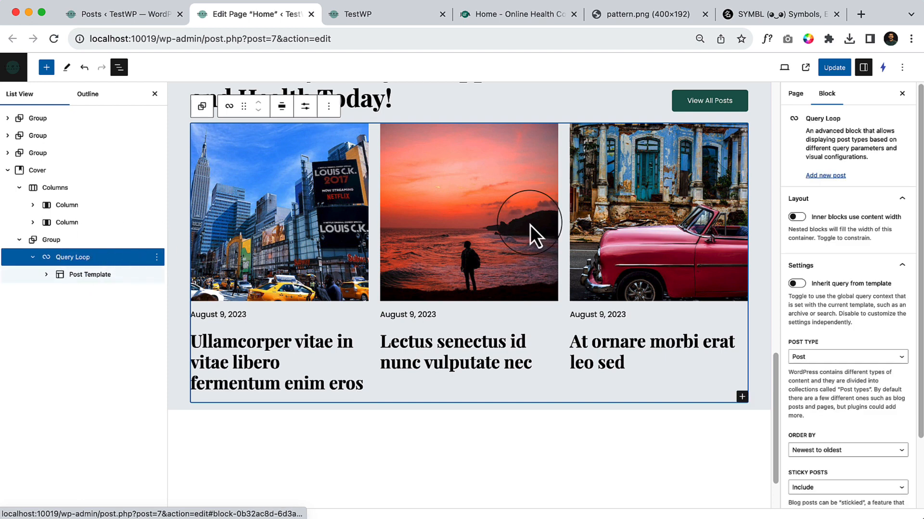
{"action": "left_click", "coordinate": [303, 110]}
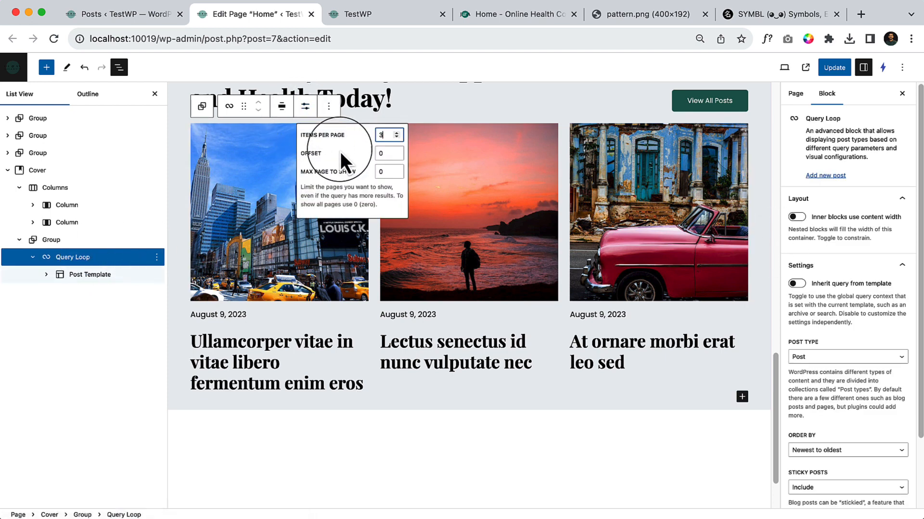
{"action": "left_click", "coordinate": [397, 135]}
{"action": "left_click", "coordinate": [398, 135]}
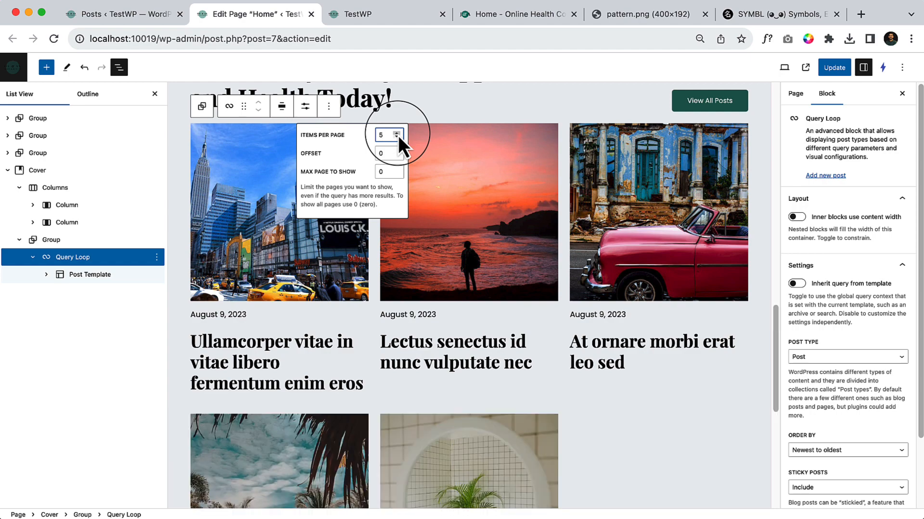
{"action": "left_click", "coordinate": [397, 135]}
{"action": "scroll", "coordinate": [672, 369], "scroll_direction": "down", "scroll_amount": 3}
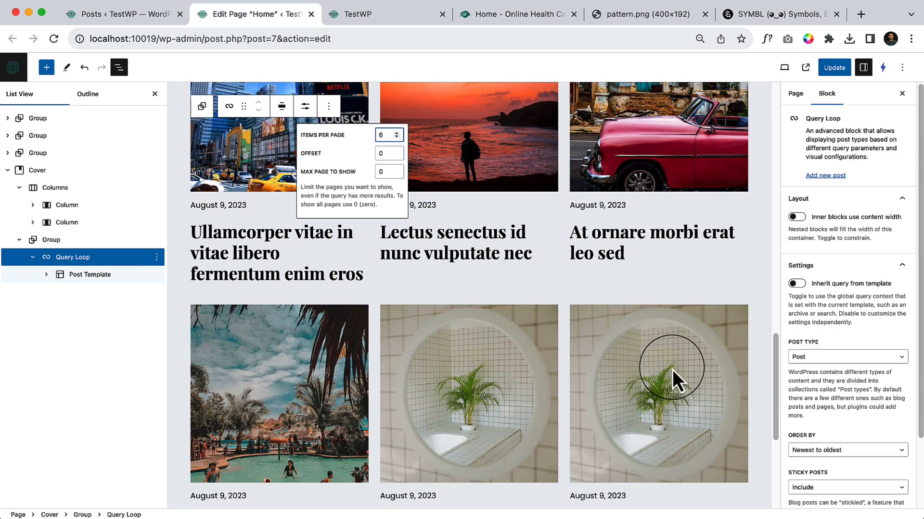
{"action": "scroll", "coordinate": [672, 369], "scroll_direction": "down", "scroll_amount": 4}
{"action": "scroll", "coordinate": [671, 369], "scroll_direction": "up", "scroll_amount": 10}
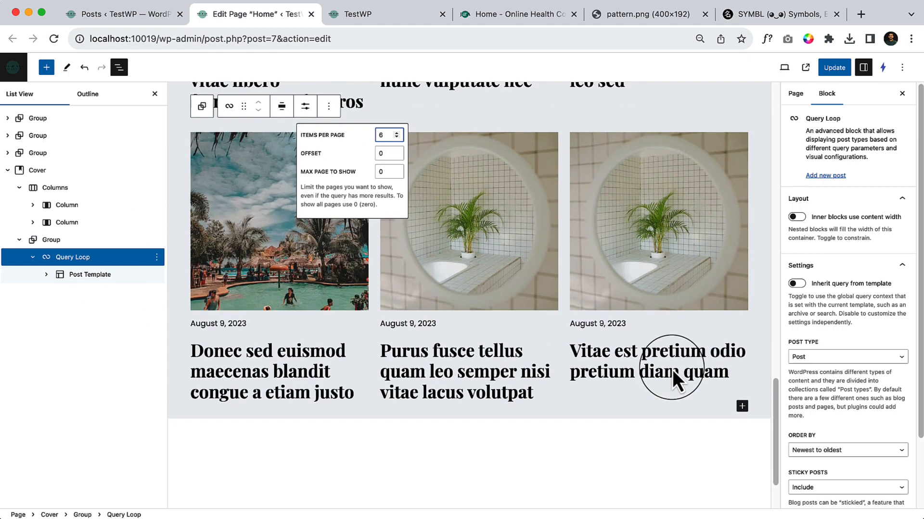
{"action": "scroll", "coordinate": [673, 371], "scroll_direction": "down", "scroll_amount": 5}
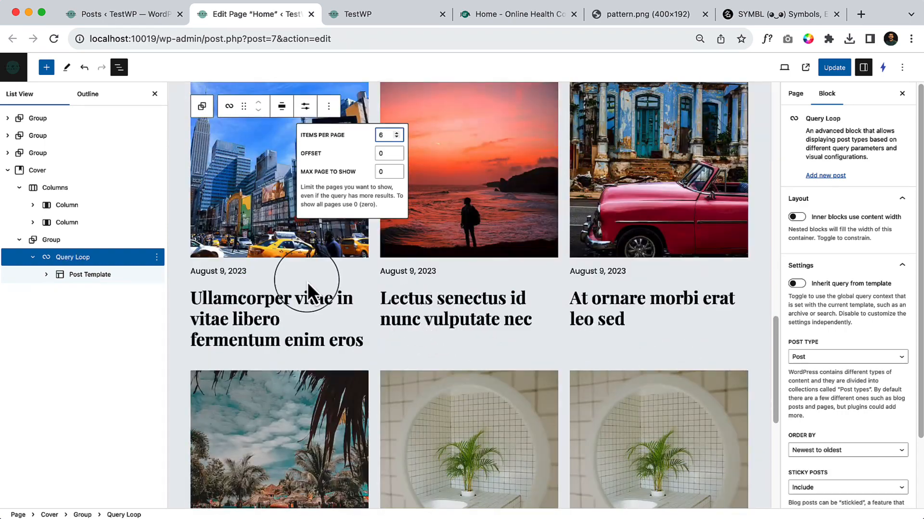
- Try a five-column layout for the Post Template, and return it to 3 columns
{"action": "left_click", "coordinate": [63, 276]}
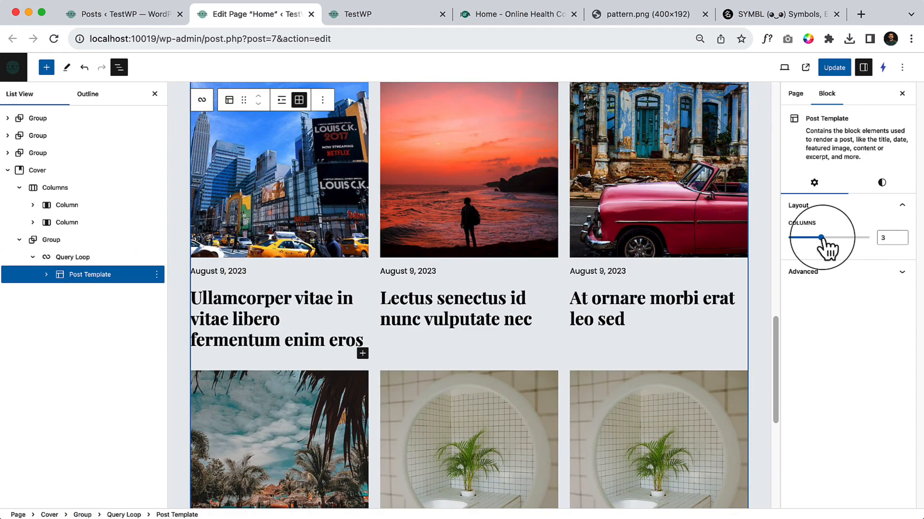
{"action": "left_click_drag", "start_coordinate": [821, 239], "coordinate": [853, 239]}
{"action": "scroll", "coordinate": [530, 299], "scroll_direction": "up", "scroll_amount": 4}
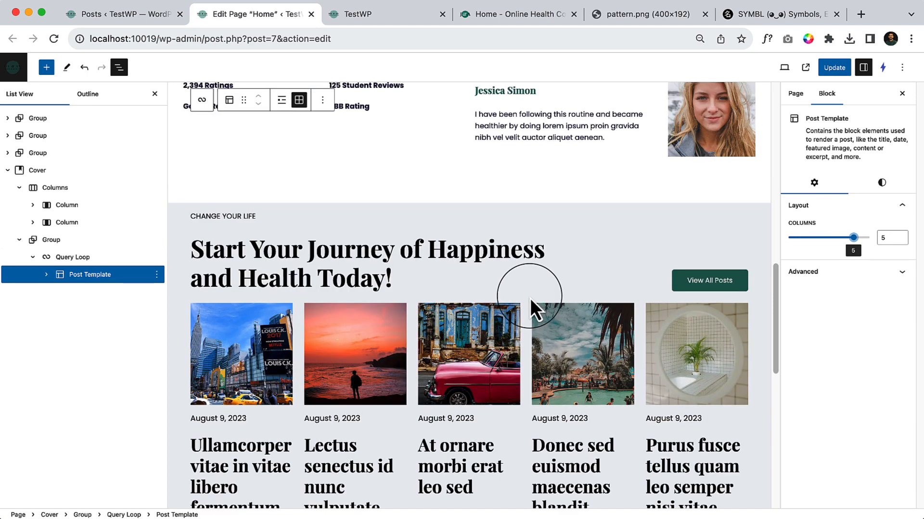
{"action": "scroll", "coordinate": [607, 333], "scroll_direction": "down", "scroll_amount": 2}
{"action": "scroll", "coordinate": [645, 365], "scroll_direction": "down", "scroll_amount": 2}
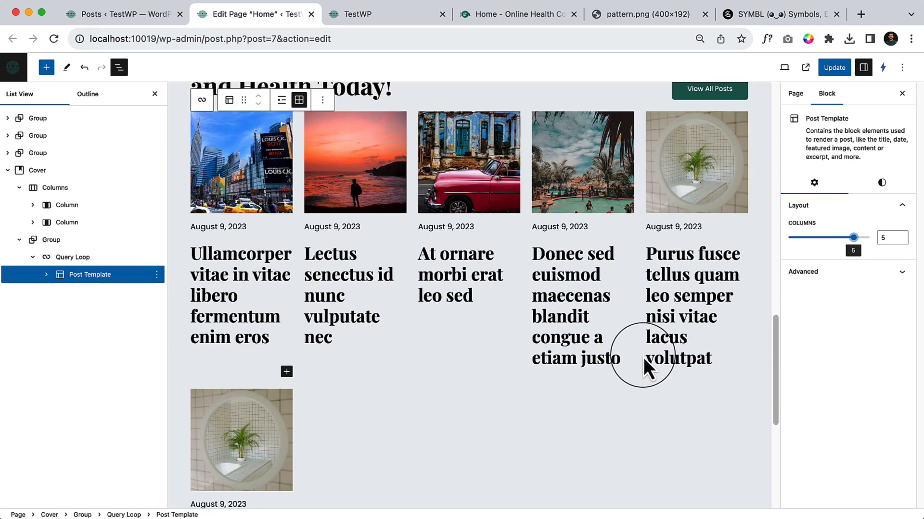
{"action": "left_click_drag", "start_coordinate": [853, 238], "coordinate": [821, 238]}
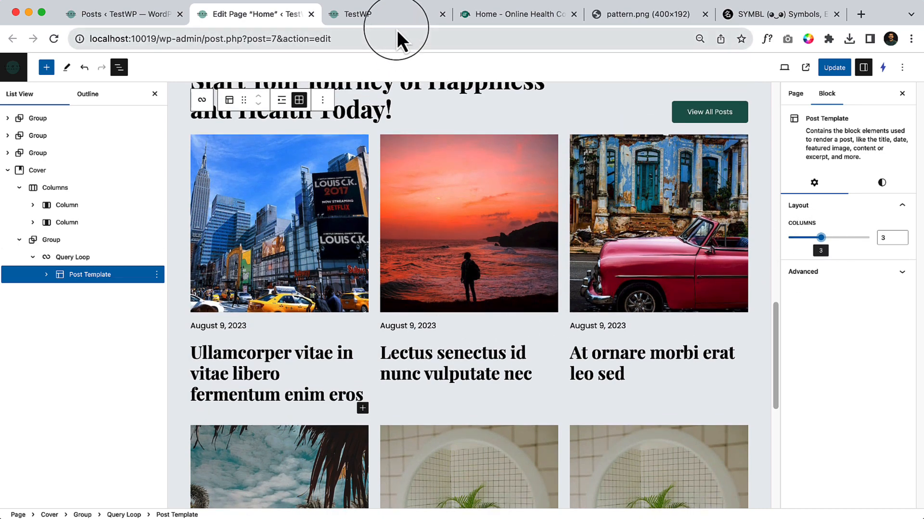
- Inspect the font of the "Seek Health with Yoga Sadhana" heading on the Online Health Coach demo page with WhatFont, and return to the Home page editor
{"action": "left_click", "coordinate": [495, 14]}
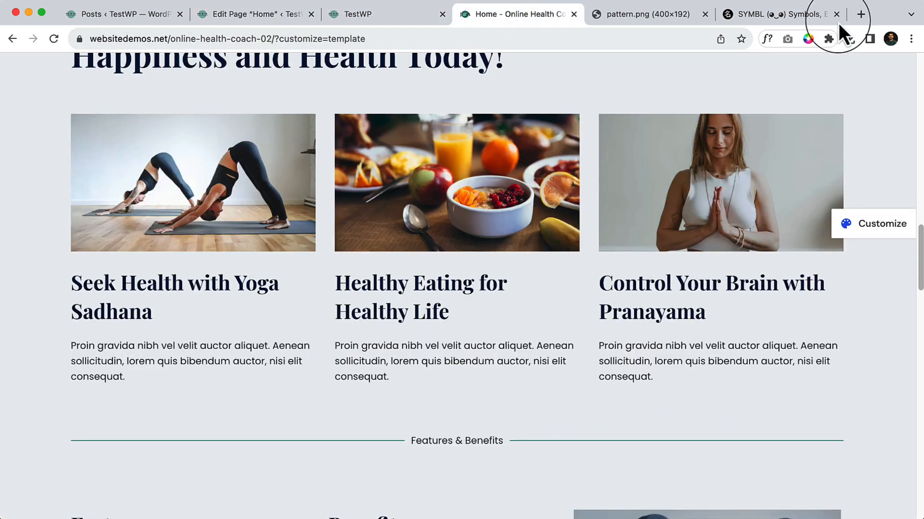
{"action": "left_click", "coordinate": [767, 39]}
{"action": "left_click", "coordinate": [190, 280]}
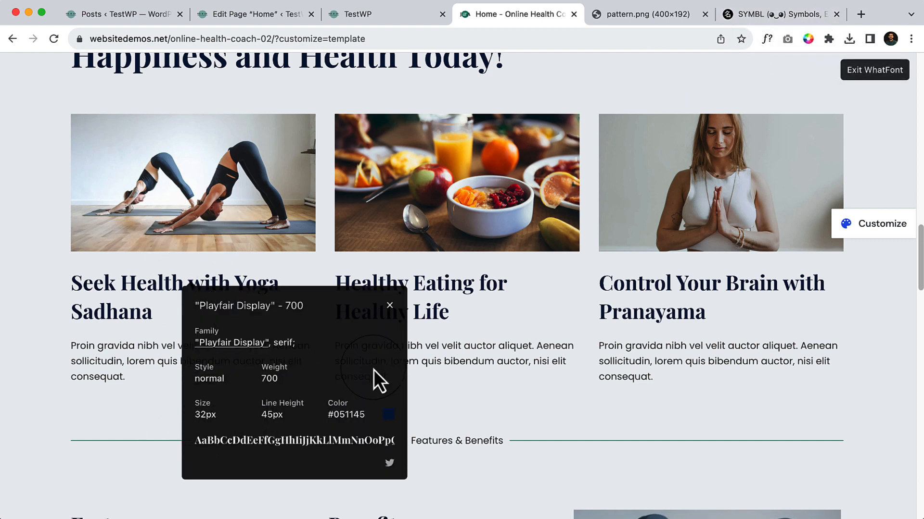
{"action": "left_click", "coordinate": [390, 305]}
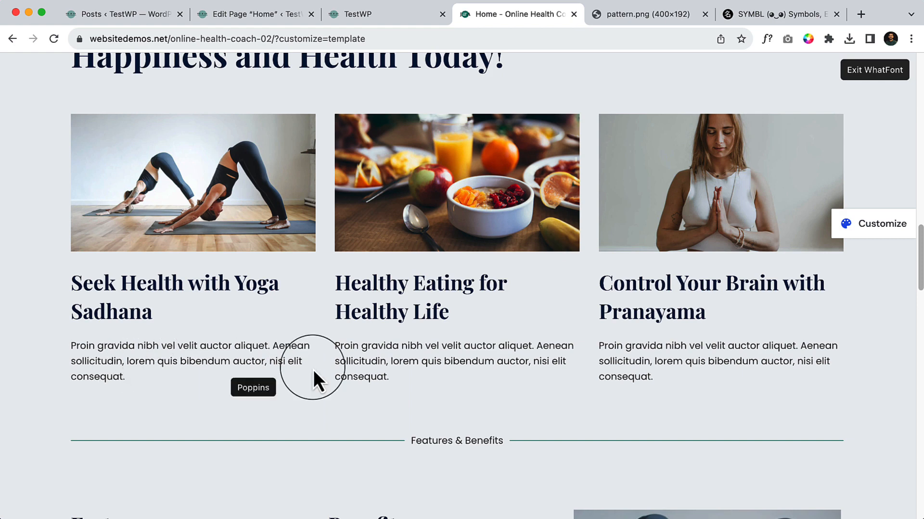
{"action": "left_click", "coordinate": [260, 15]}
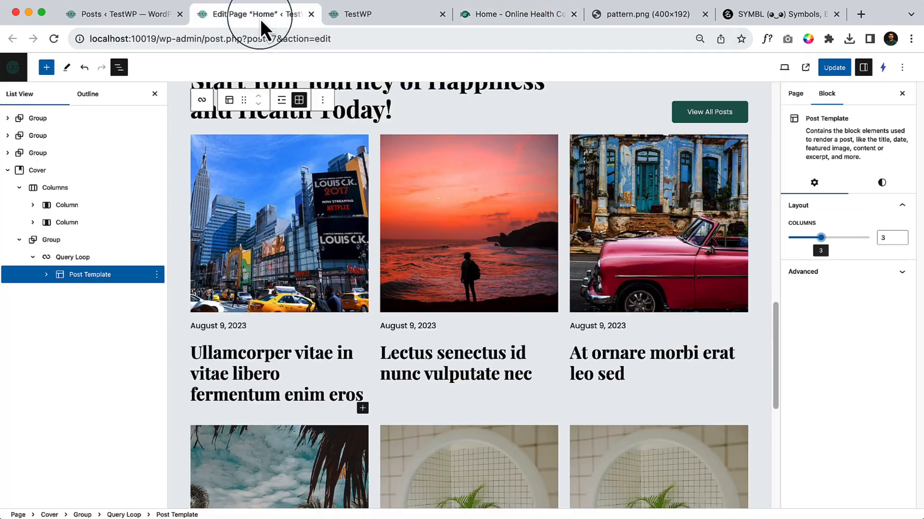
- Expand the Post Template's inner blocks and examine the Post Featured Image block's settings
{"action": "left_click", "coordinate": [46, 274]}
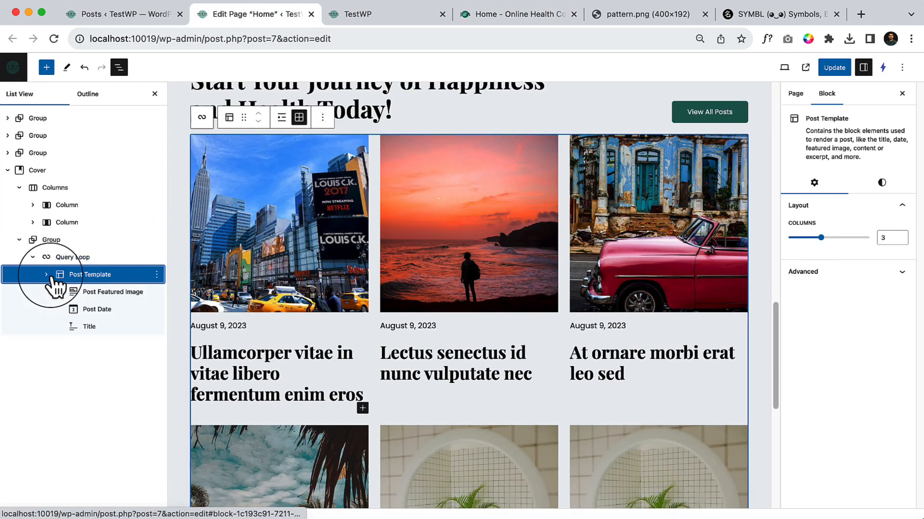
{"action": "left_click", "coordinate": [115, 293]}
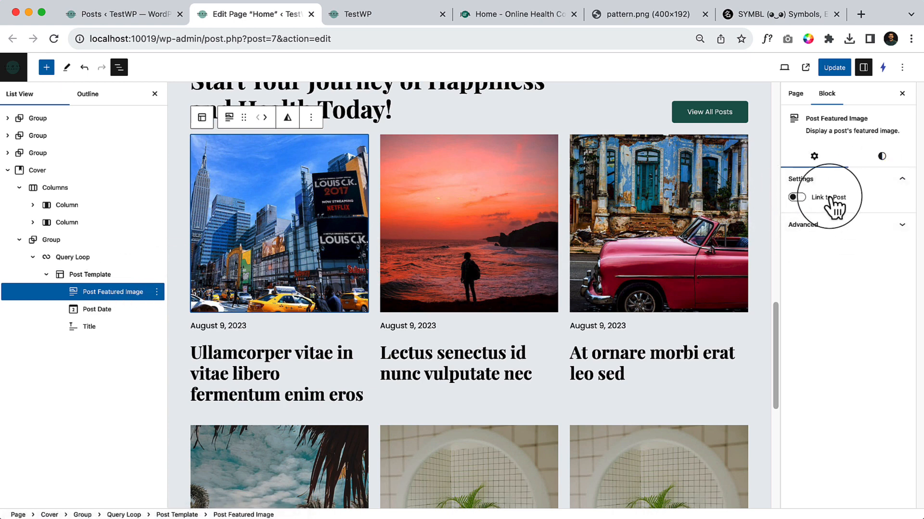
{"action": "left_click", "coordinate": [98, 274]}
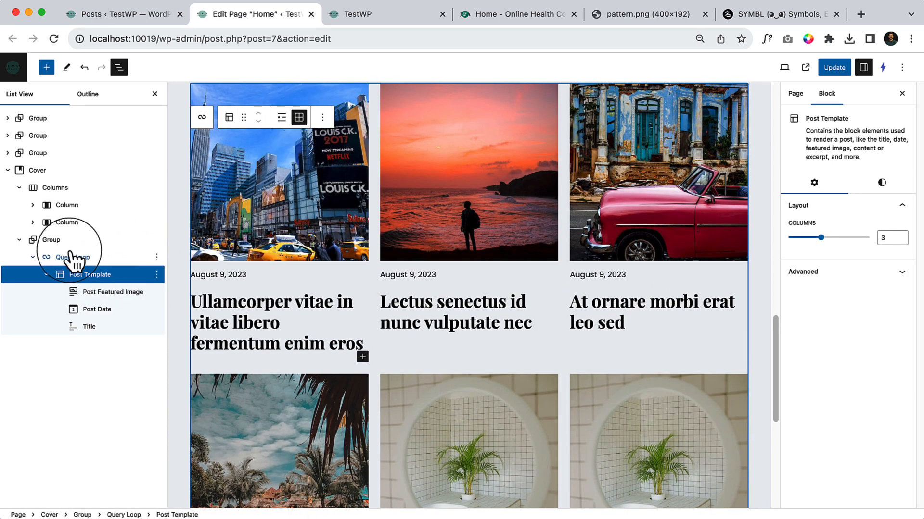
- Set the Query Loop block's items per page to 3
{"action": "left_click", "coordinate": [72, 257]}
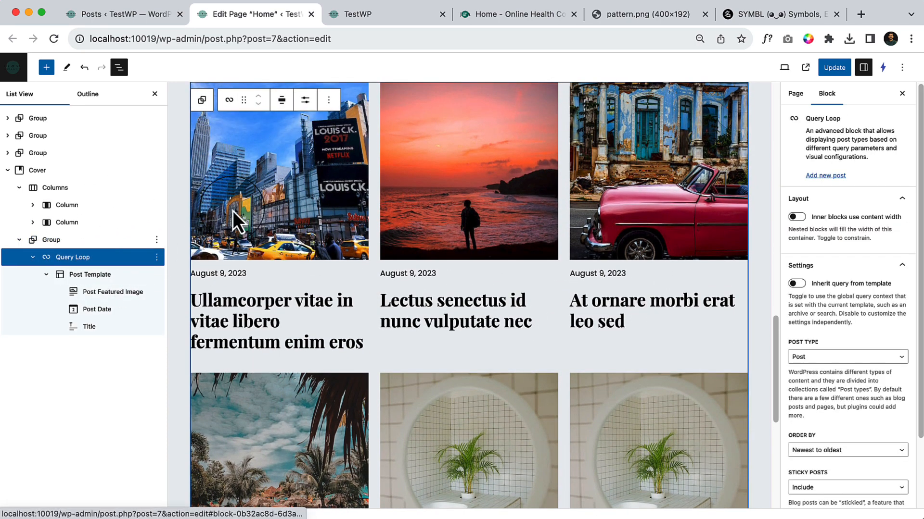
{"action": "left_click", "coordinate": [305, 100]}
{"action": "left_click", "coordinate": [397, 133]}
{"action": "left_click", "coordinate": [397, 133]}
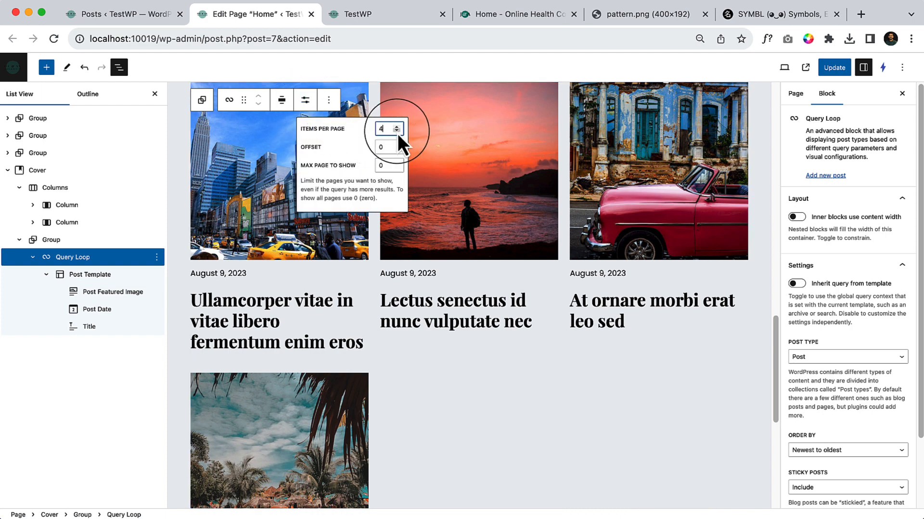
{"action": "left_click", "coordinate": [398, 133]}
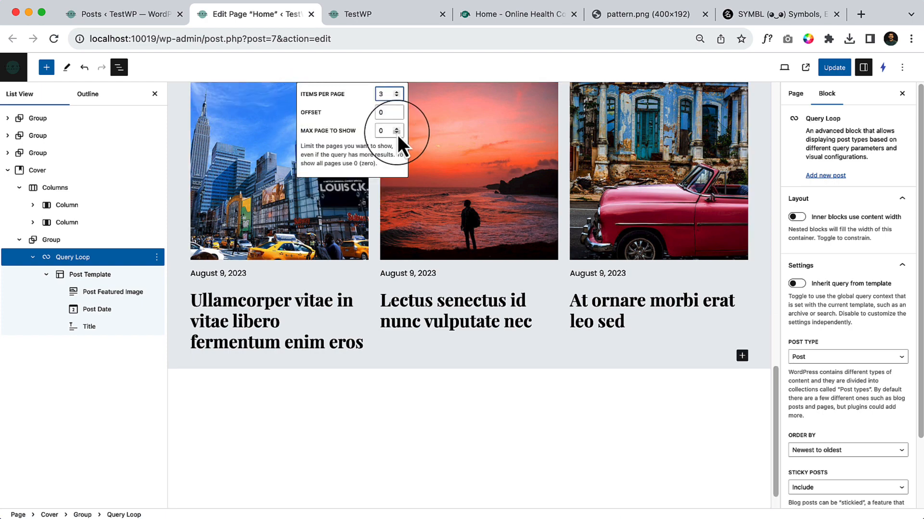
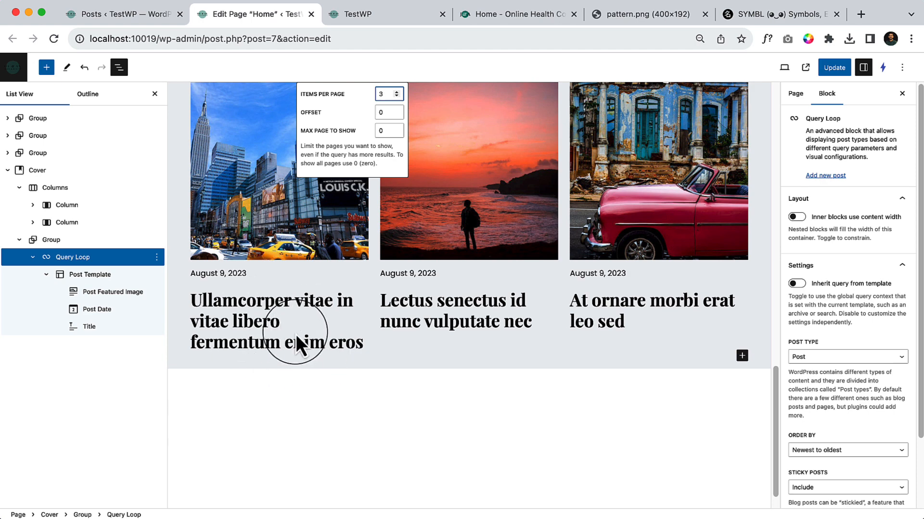
- Try Query Loop offsets up to 4 to skip the newest posts, and reset the offset to 0
{"action": "left_click", "coordinate": [396, 112]}
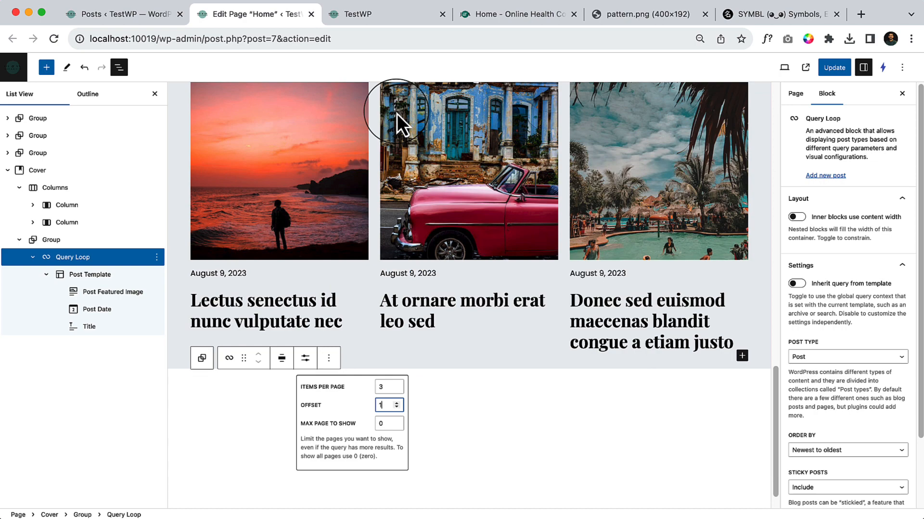
{"action": "left_click", "coordinate": [396, 403]}
{"action": "left_click", "coordinate": [396, 404]}
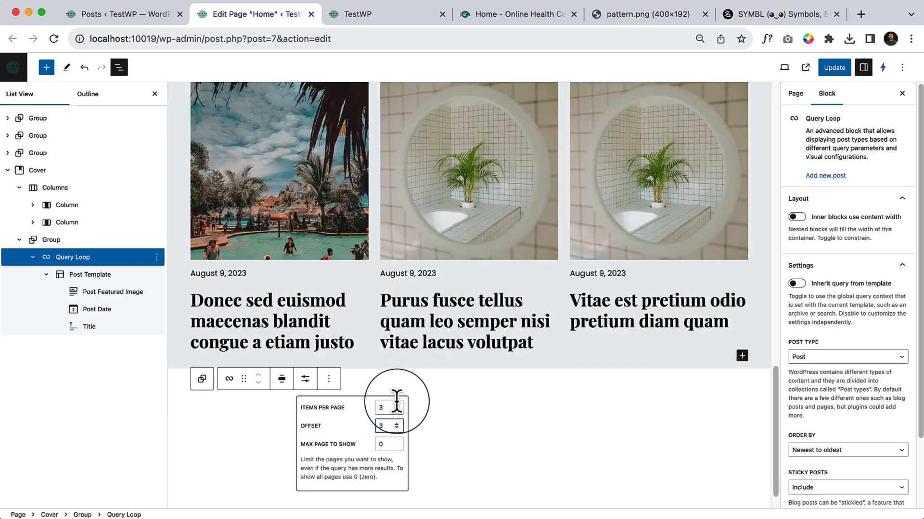
{"action": "left_click", "coordinate": [396, 423]}
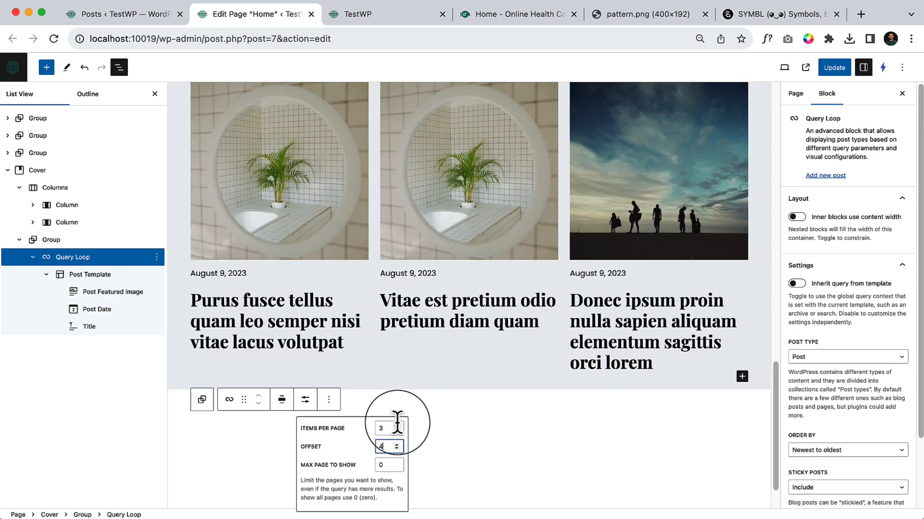
{"action": "left_click", "coordinate": [397, 449]}
{"action": "left_click", "coordinate": [398, 451]}
{"action": "left_click", "coordinate": [398, 451]}
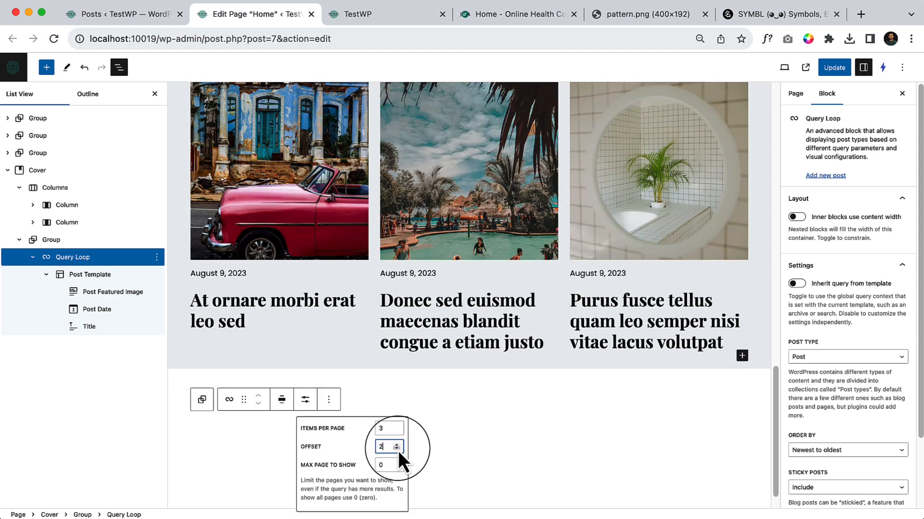
{"action": "left_click", "coordinate": [398, 451]}
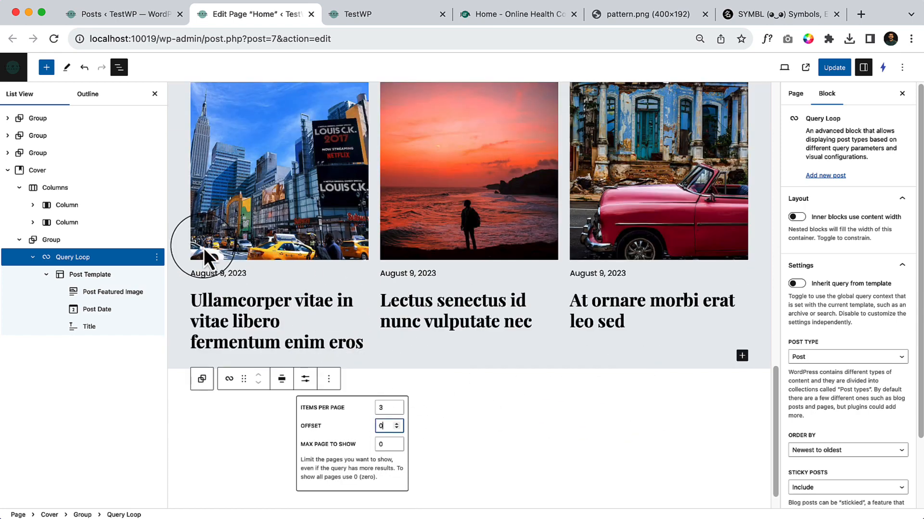
- Link the Post Featured Image block to its post, and select the Post Date block to view its settings
{"action": "left_click", "coordinate": [113, 292]}
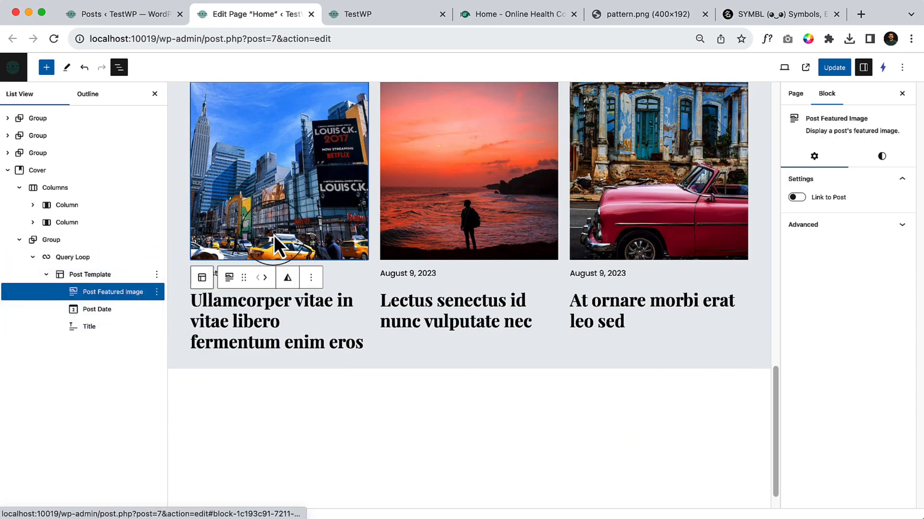
{"action": "left_click", "coordinate": [797, 198]}
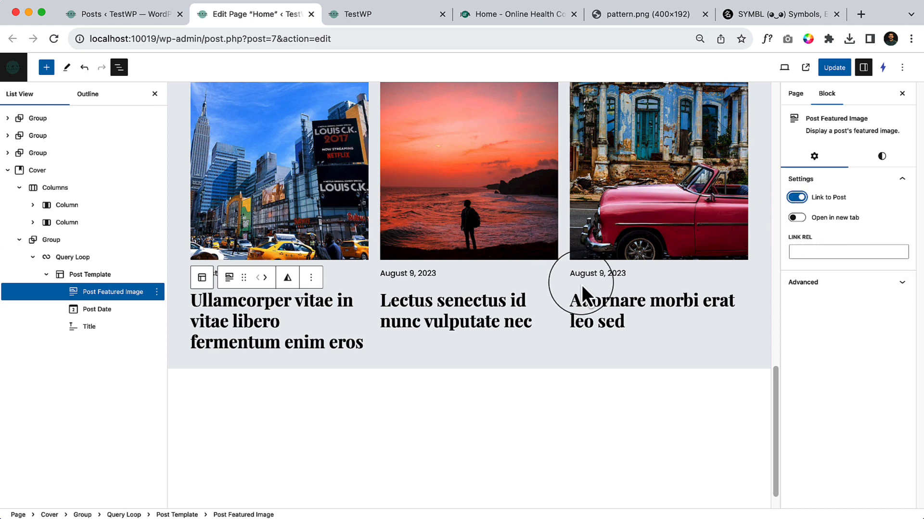
{"action": "left_click", "coordinate": [420, 278]}
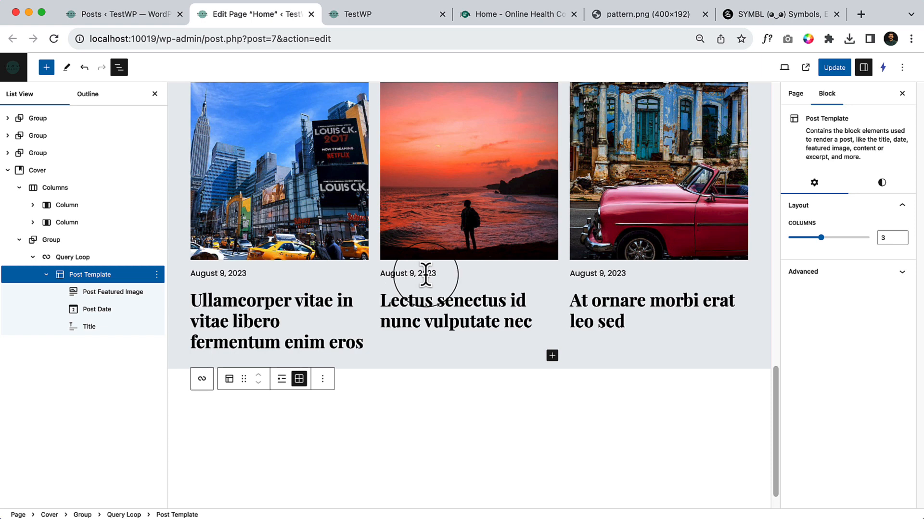
{"action": "left_click", "coordinate": [97, 307]}
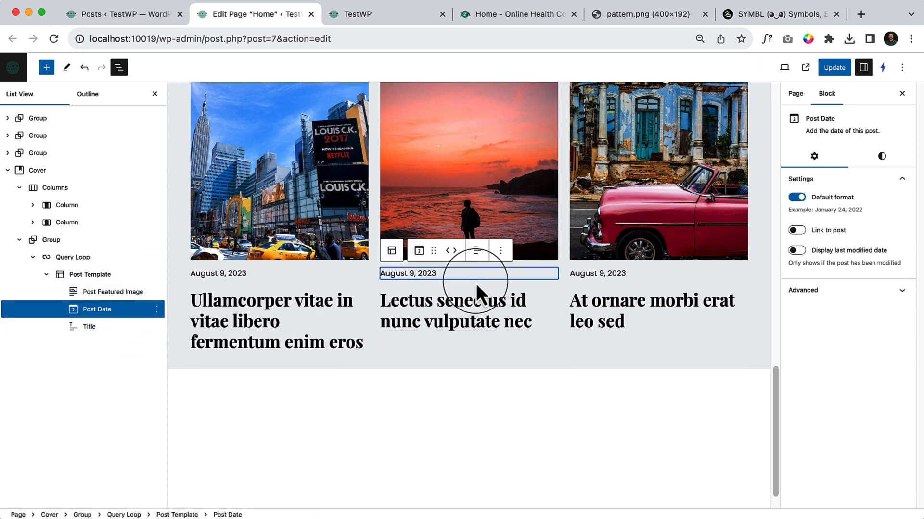
- Change the heading level of the Title block inside the Post Template to H3
{"action": "left_click", "coordinate": [270, 327]}
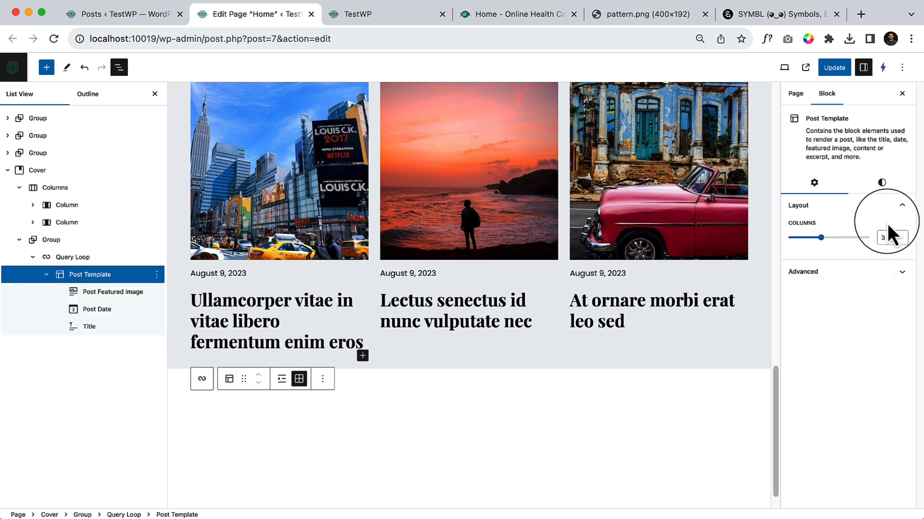
{"action": "left_click", "coordinate": [881, 183]}
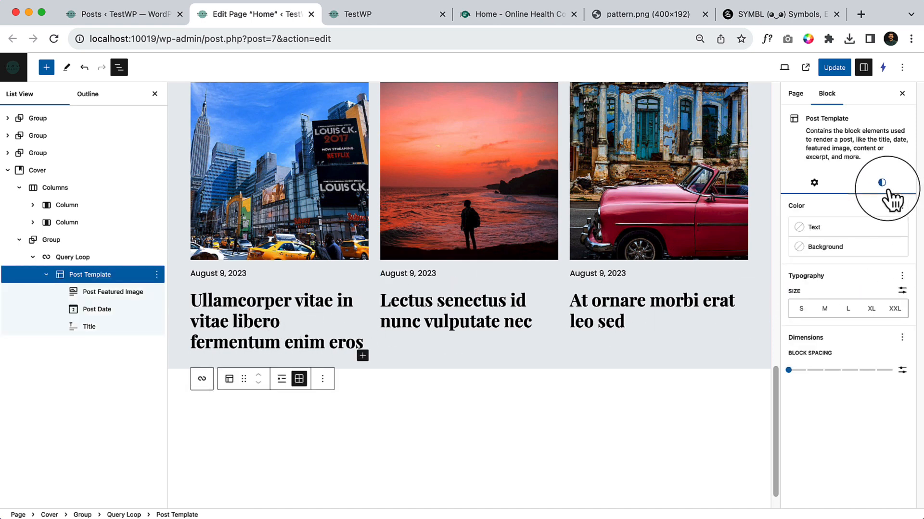
{"action": "left_click", "coordinate": [120, 328]}
{"action": "left_click", "coordinate": [293, 273]}
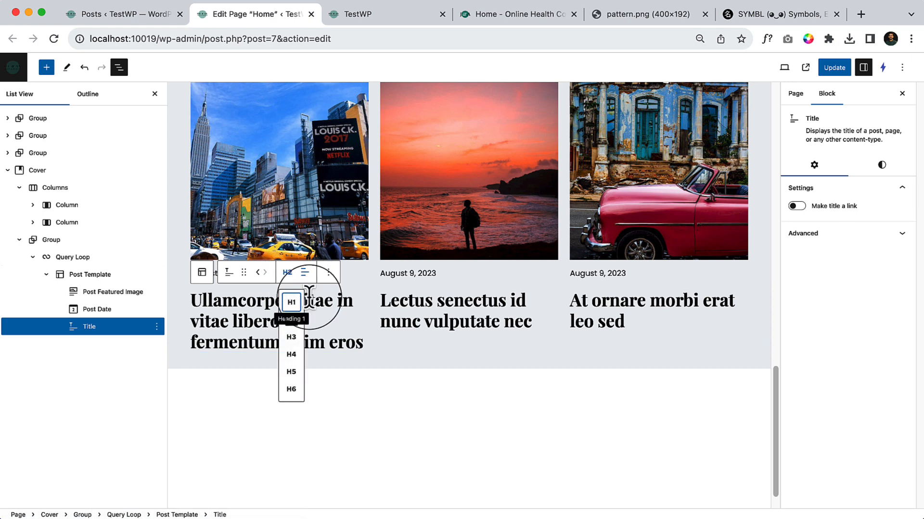
{"action": "left_click", "coordinate": [294, 337]}
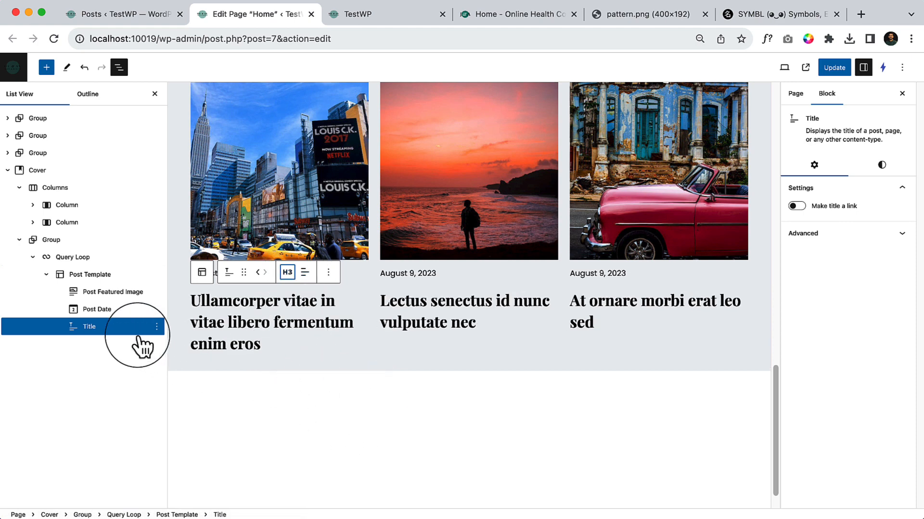
- Try to insert an Excerpt block from the block library after the post Title block
{"action": "left_click", "coordinate": [45, 68]}
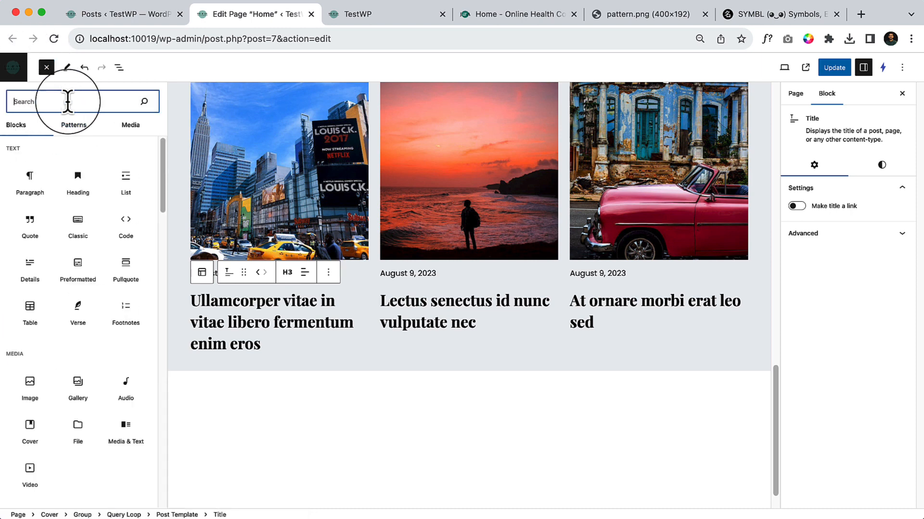
{"action": "type", "text": "excer"}
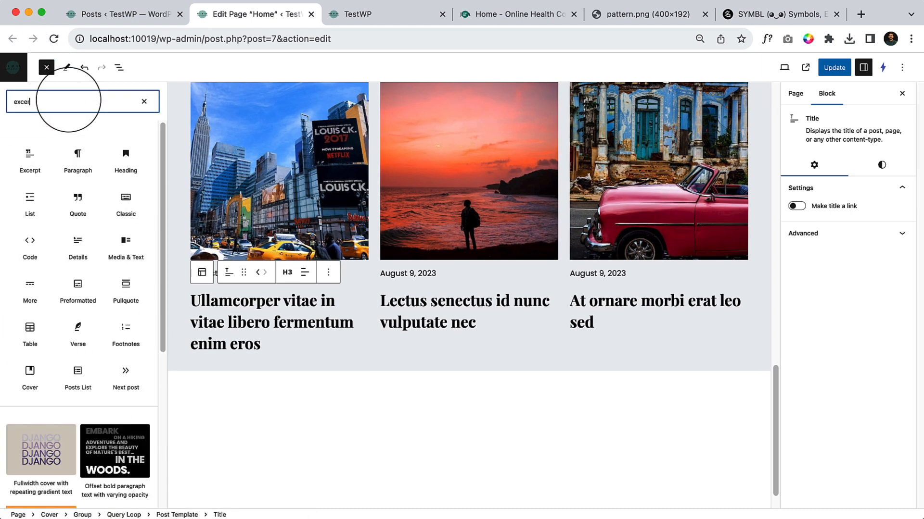
{"action": "mouse_move", "coordinate": [43, 161]}
{"action": "left_mouse_down"}
{"action": "mouse_move", "coordinate": [276, 342]}
{"action": "mouse_move", "coordinate": [28, 161]}
{"action": "left_mouse_up"}
{"action": "left_click", "coordinate": [288, 326]}
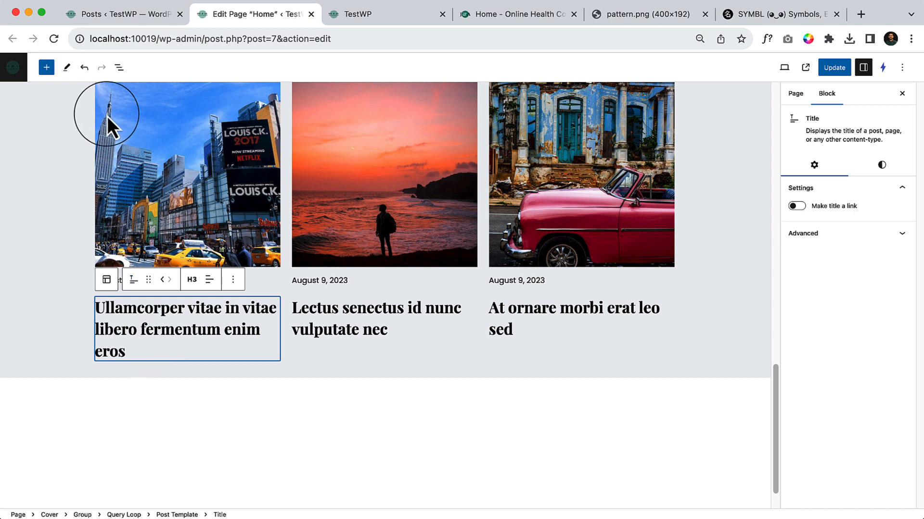
{"action": "left_click", "coordinate": [119, 67]}
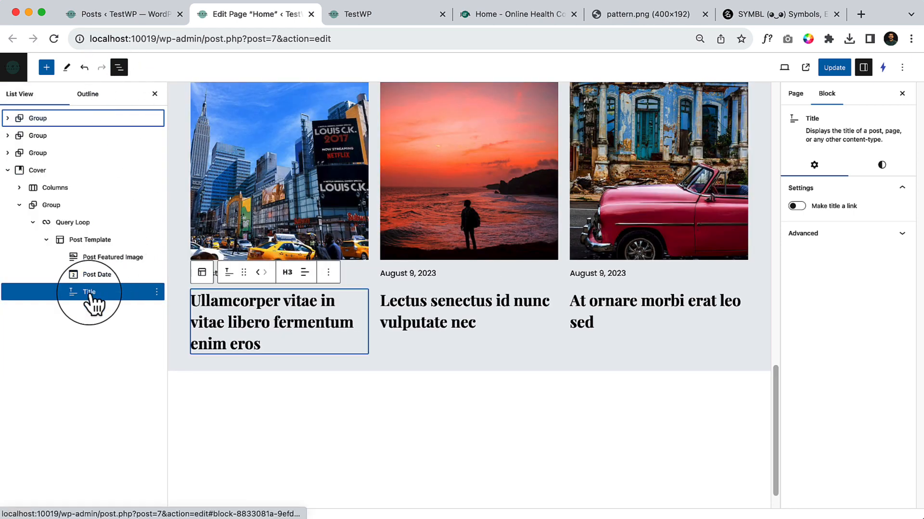
- Find the Excerpt block again and try to place it directly among the post content on the page
{"action": "left_click", "coordinate": [46, 67]}
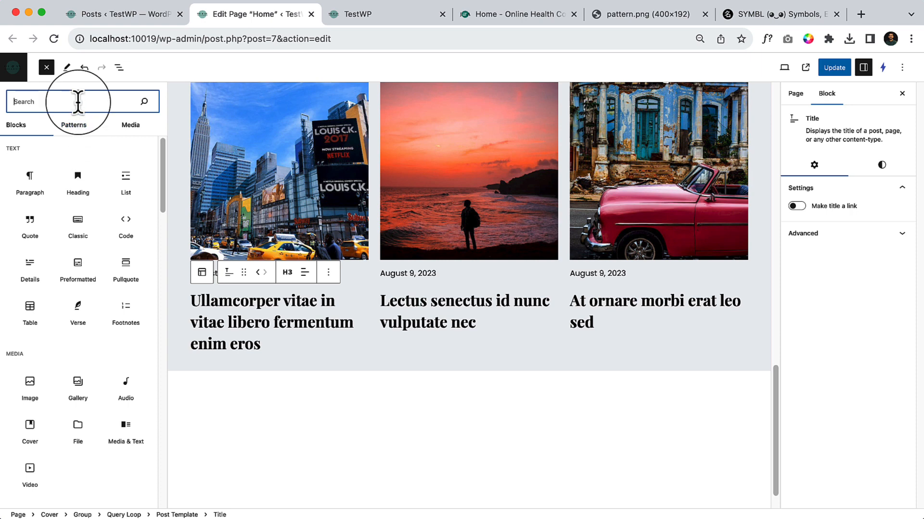
{"action": "type", "text": "exc"}
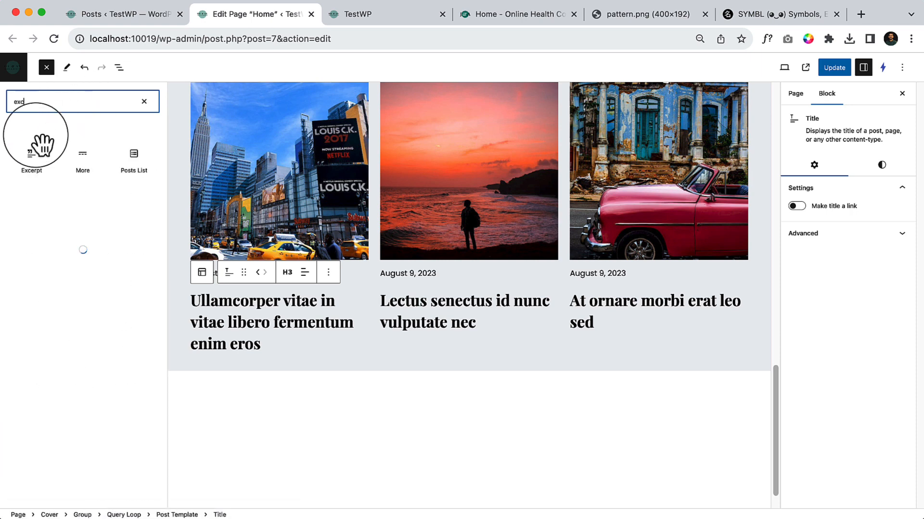
{"action": "mouse_move", "coordinate": [32, 168]}
{"action": "left_click_drag", "start_coordinate": [33, 168], "coordinate": [203, 311]}
{"action": "left_click_drag", "start_coordinate": [230, 278], "coordinate": [235, 436]}
{"action": "scroll", "coordinate": [244, 423], "scroll_direction": "down", "scroll_amount": 3}
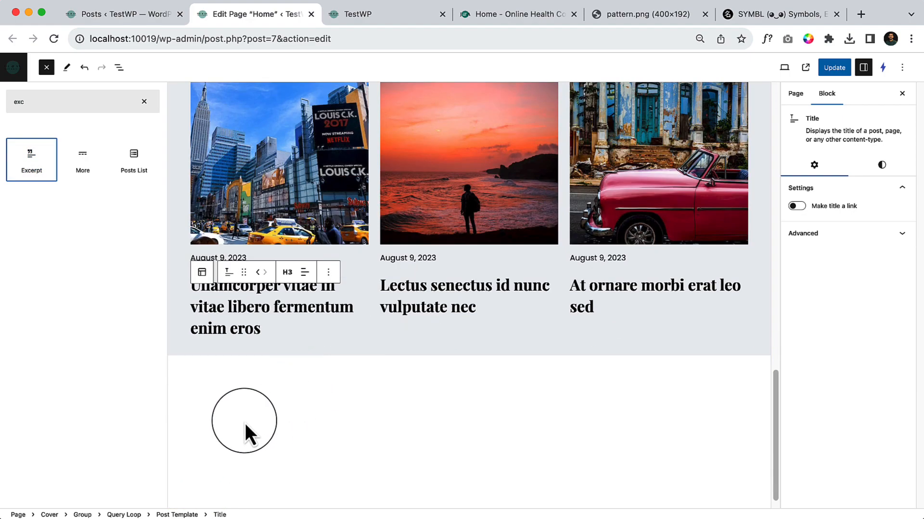
{"action": "left_click", "coordinate": [287, 328]}
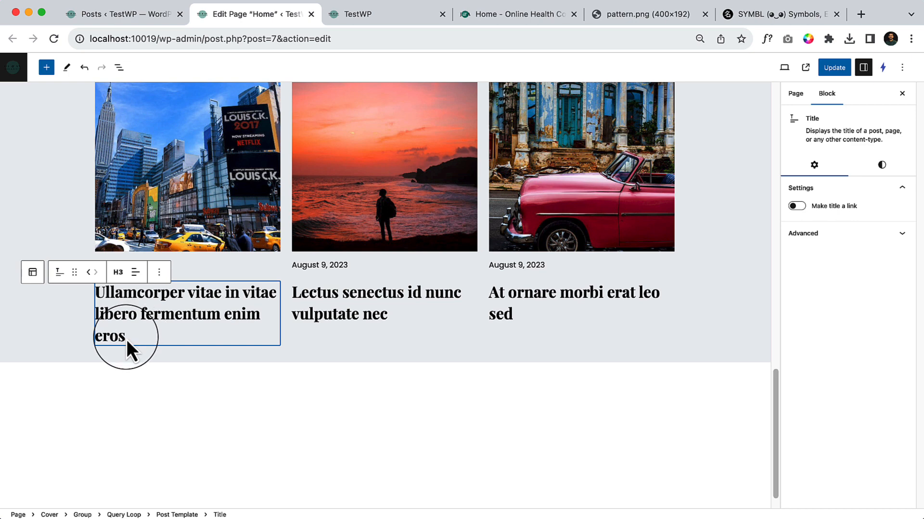
- Save the page changes and reload the page editor
{"action": "left_click", "coordinate": [833, 68]}
{"action": "left_click", "coordinate": [54, 38]}
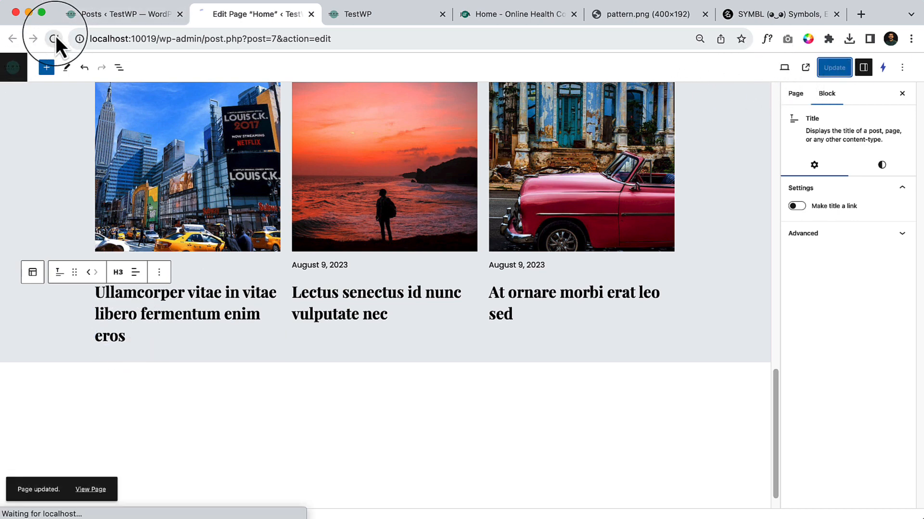
{"action": "scroll", "coordinate": [436, 294], "scroll_direction": "down", "scroll_amount": 15}
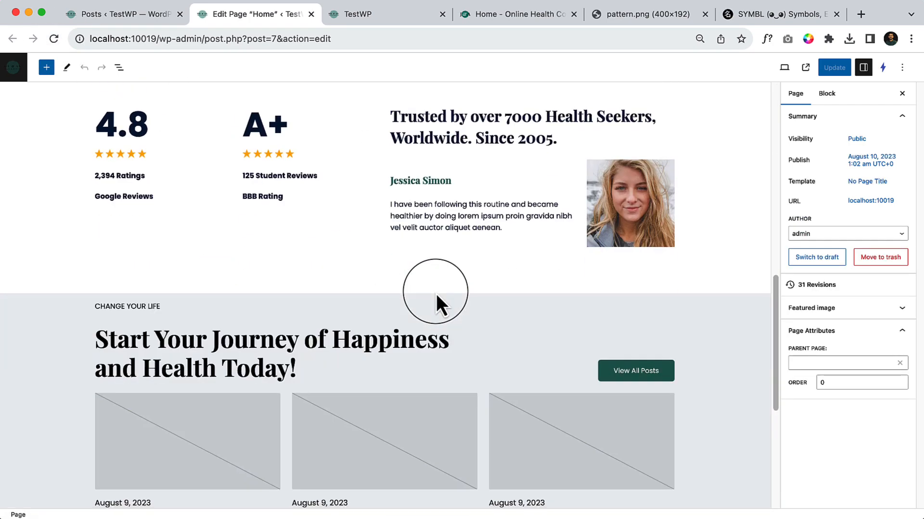
{"action": "scroll", "coordinate": [288, 313], "scroll_direction": "down", "scroll_amount": 1}
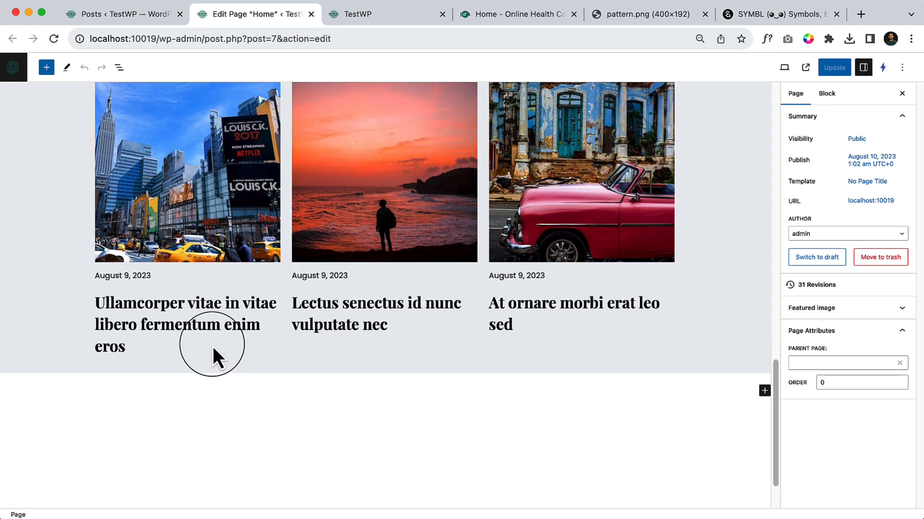
- Insert an Excerpt block at the end of the Post Template, below the Title block
{"action": "left_click", "coordinate": [153, 337]}
{"action": "left_click", "coordinate": [264, 279]}
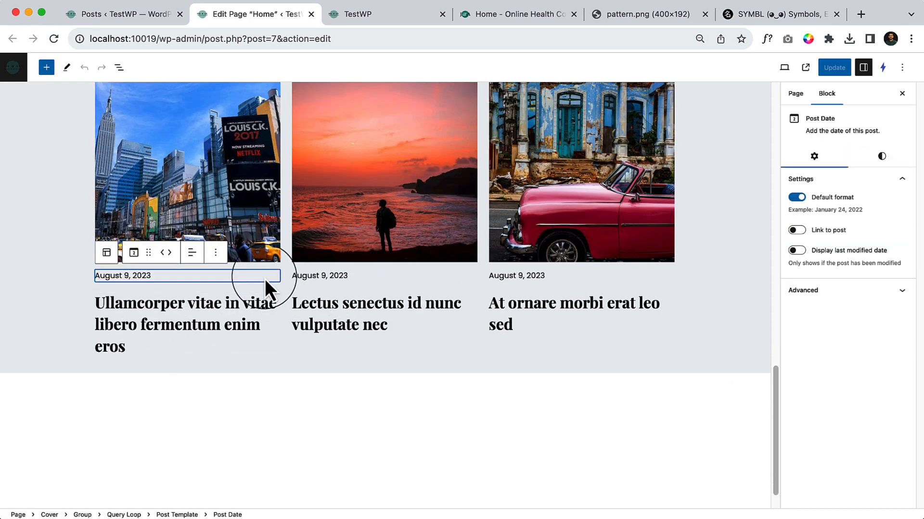
{"action": "left_click", "coordinate": [119, 68]}
{"action": "left_click", "coordinate": [113, 242]}
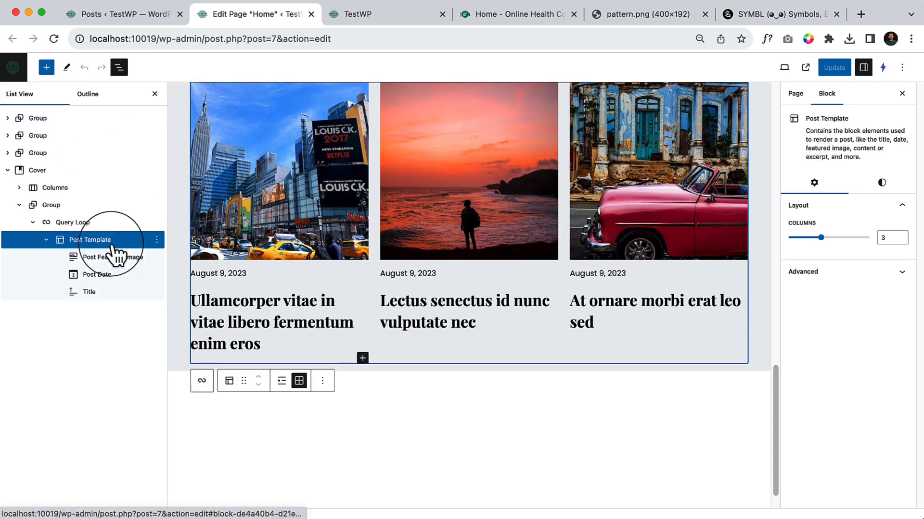
{"action": "left_click", "coordinate": [363, 358]}
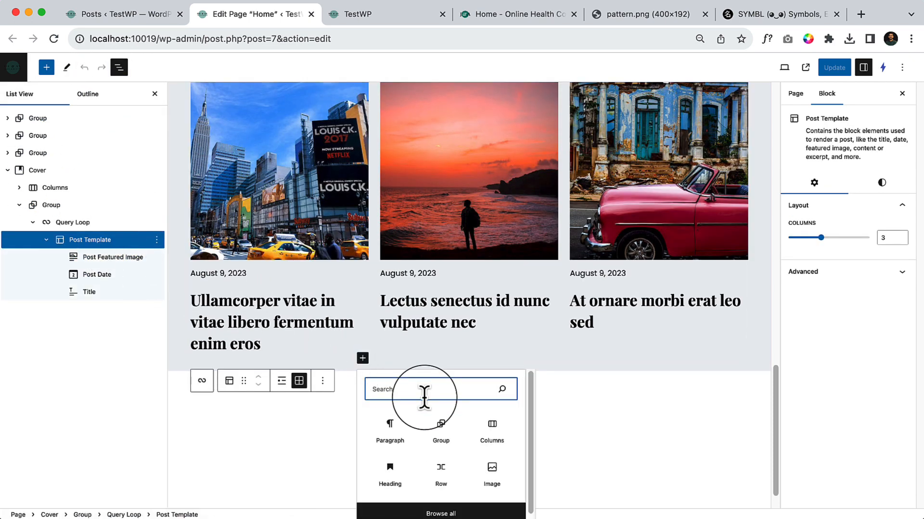
{"action": "type", "text": "c"}
{"action": "key", "text": "BackSpace"}
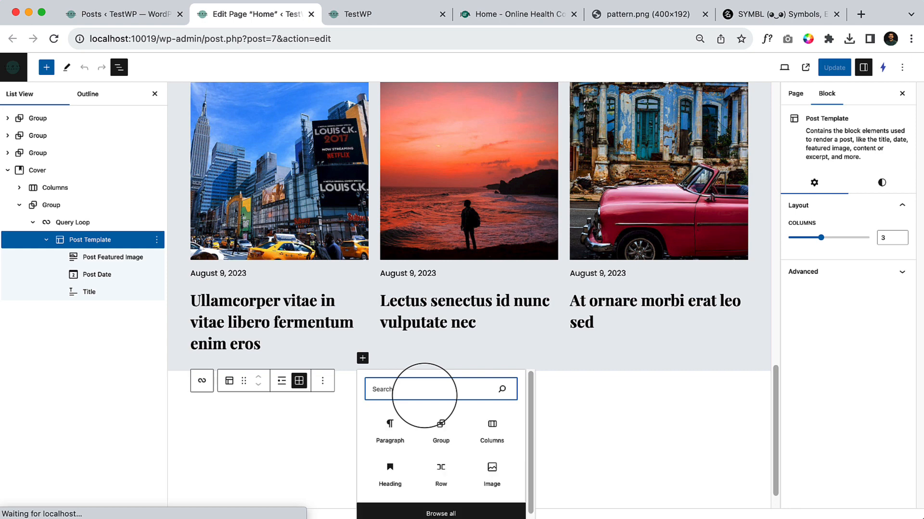
{"action": "type", "text": "exce"}
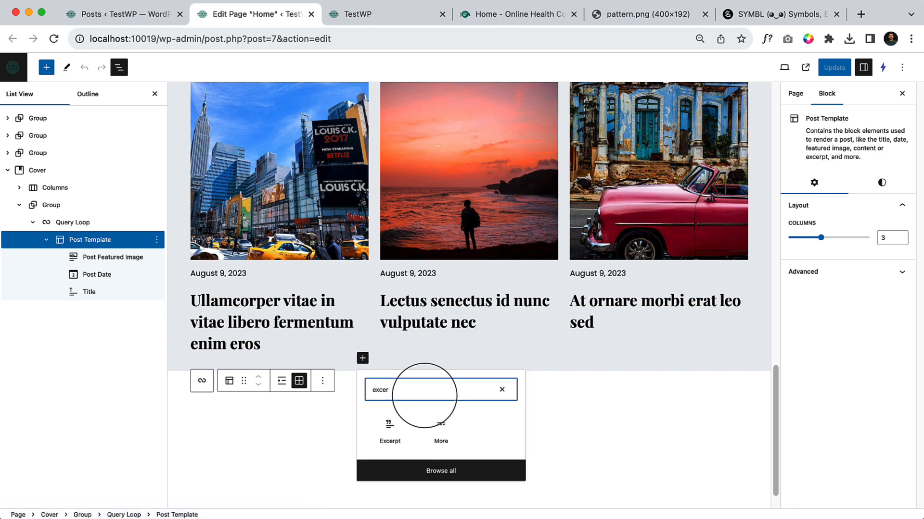
{"action": "type", "text": "r"}
{"action": "left_click", "coordinate": [390, 430]}
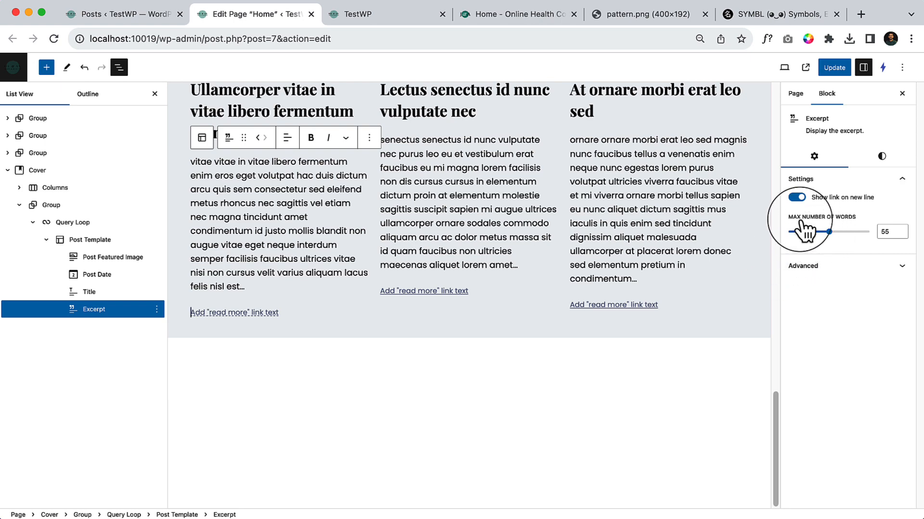
- Set the Excerpt block's maximum number of words to 18
{"action": "scroll", "coordinate": [349, 306], "scroll_direction": "up", "scroll_amount": 3}
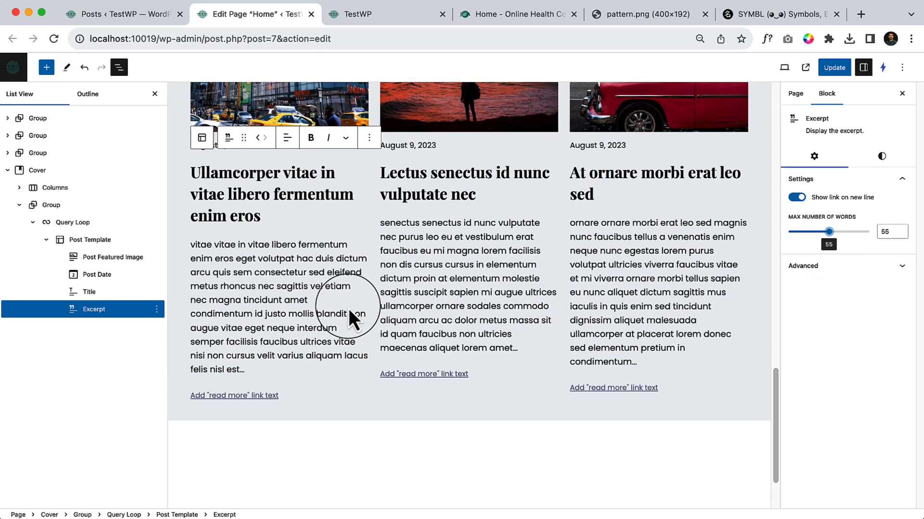
{"action": "left_click_drag", "start_coordinate": [829, 232], "coordinate": [796, 232]}
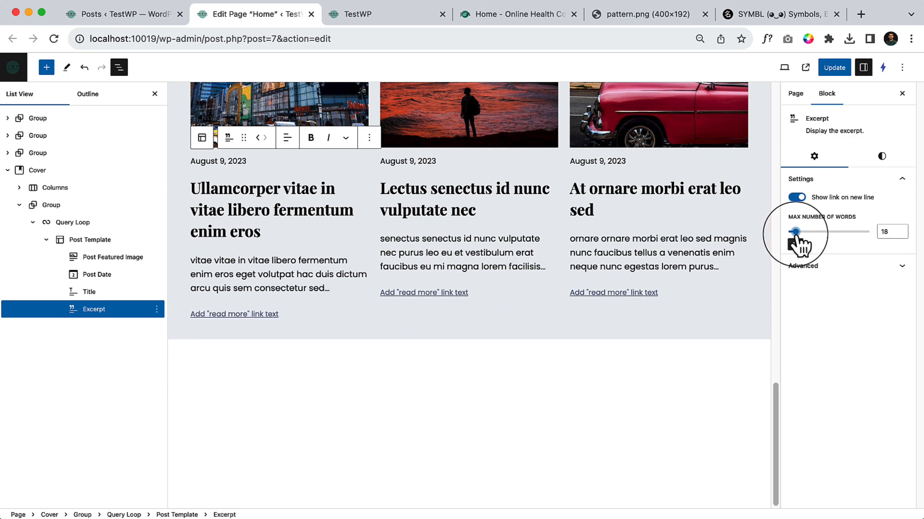
{"action": "scroll", "coordinate": [451, 430], "scroll_direction": "up", "scroll_amount": 2}
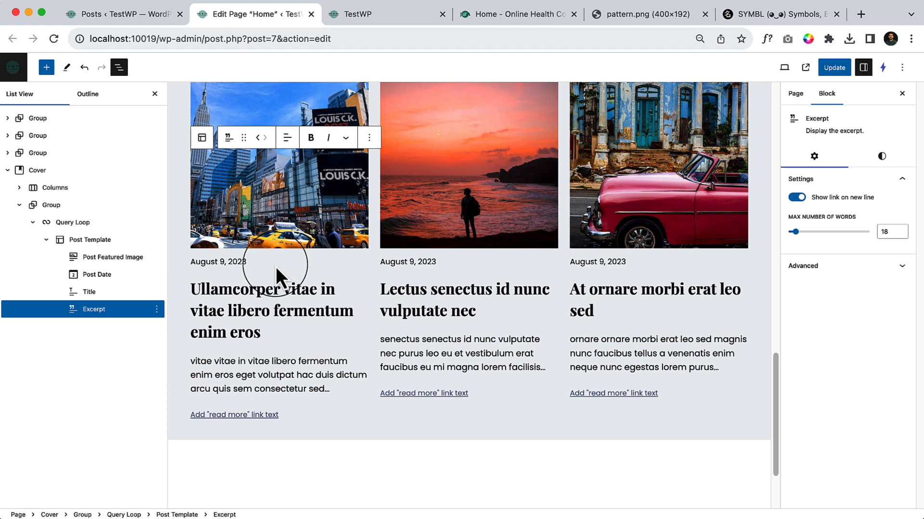
{"action": "left_click", "coordinate": [257, 261]}
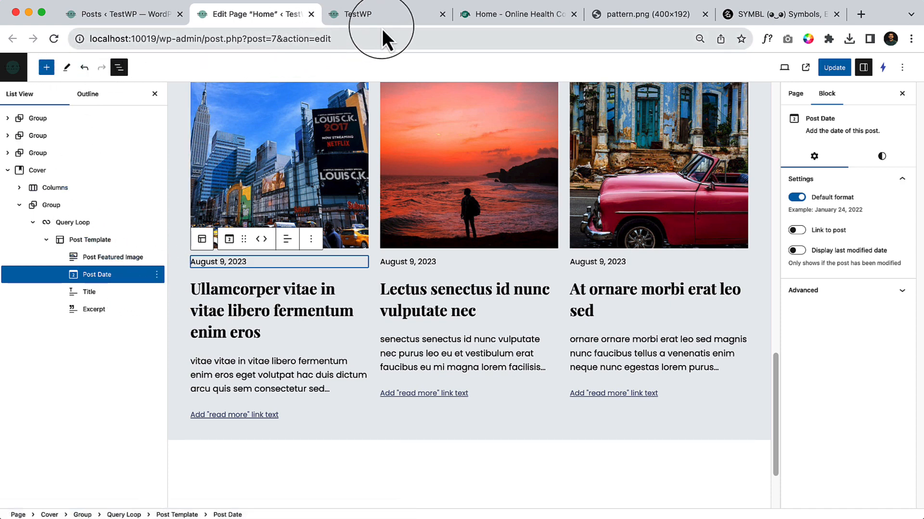
{"action": "left_click", "coordinate": [47, 68]}
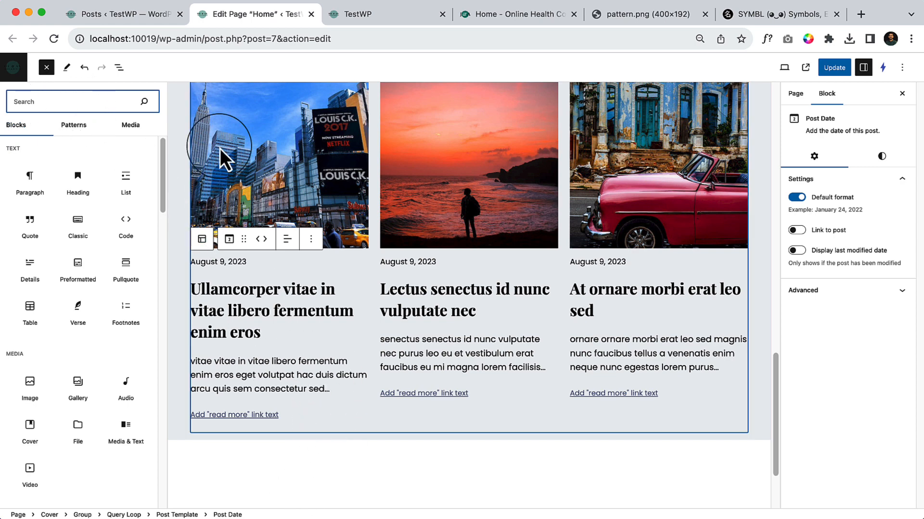
{"action": "left_click", "coordinate": [269, 356]}
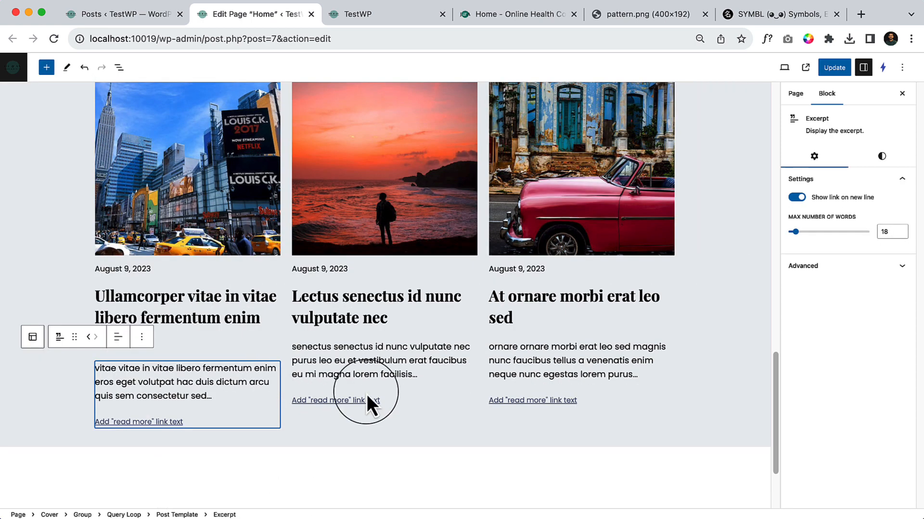
{"action": "left_click", "coordinate": [205, 332]}
- Insert a Row block at the end of the Post Template, below the Excerpt block
{"action": "left_click", "coordinate": [118, 67]}
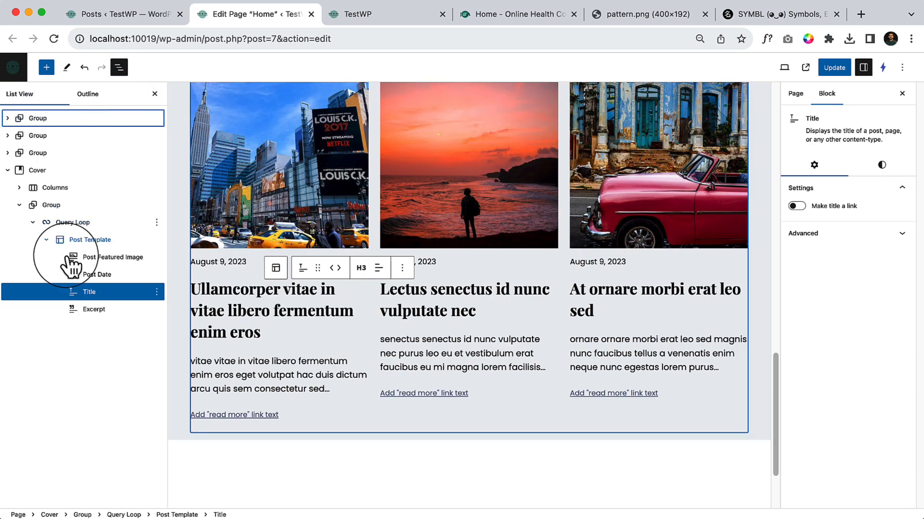
{"action": "left_click", "coordinate": [103, 243]}
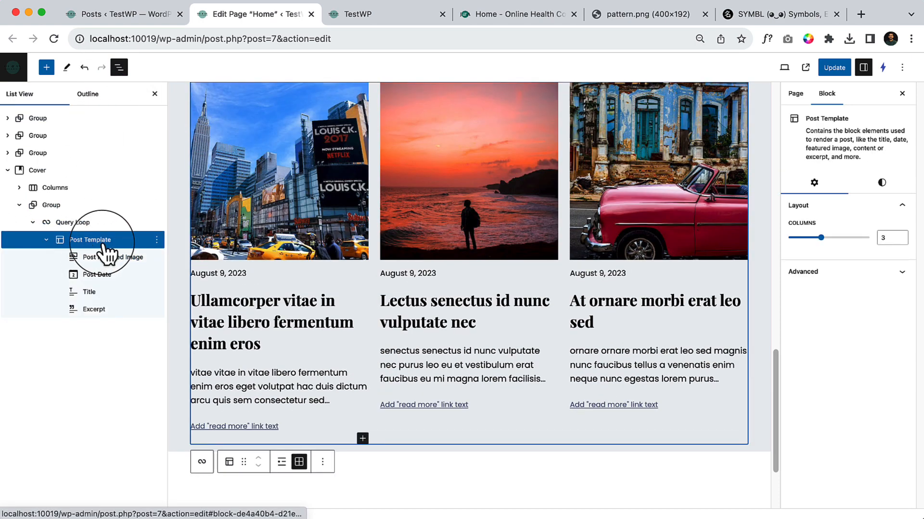
{"action": "left_click", "coordinate": [362, 438]}
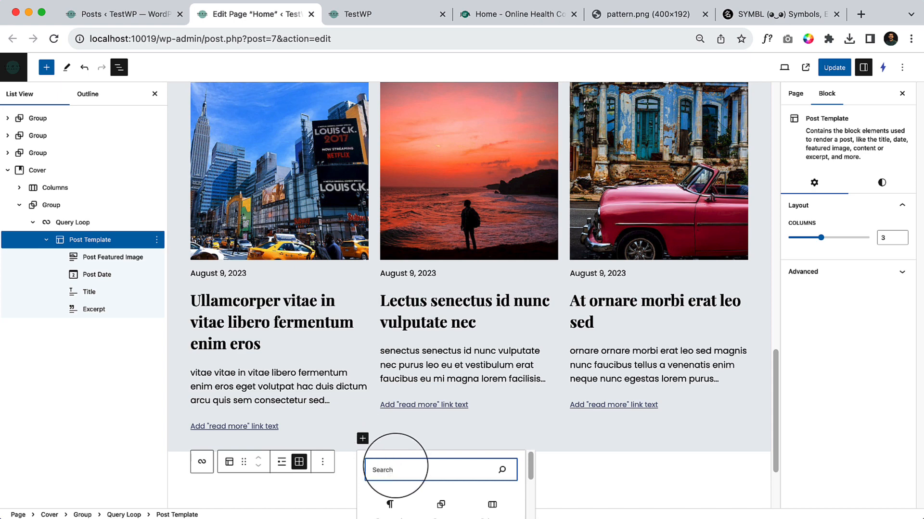
{"action": "type", "text": "row"}
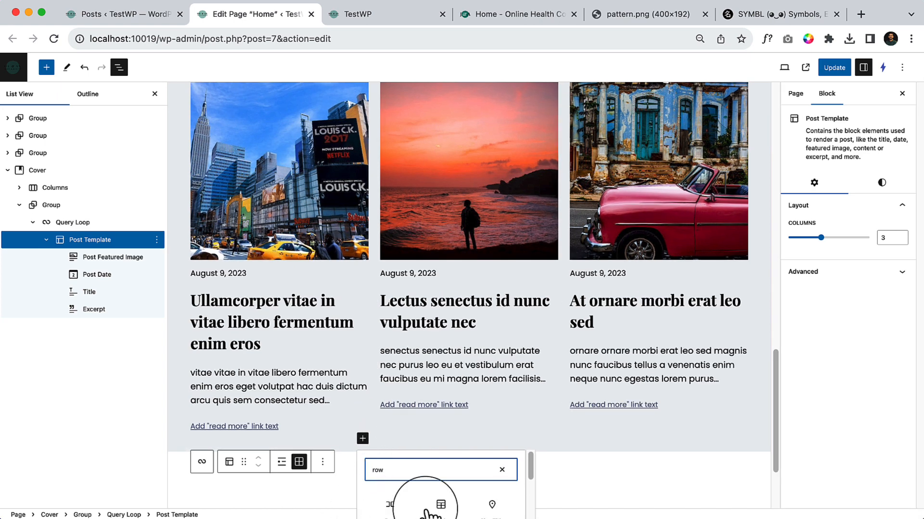
{"action": "left_click", "coordinate": [391, 505]}
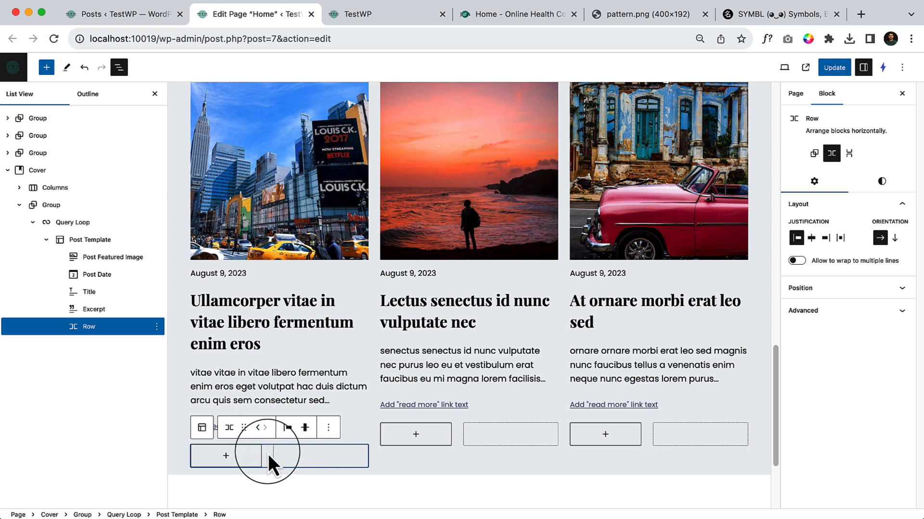
- Move the Row block directly below the Post Featured Image and nest the Post Date block inside it
{"action": "left_click_drag", "start_coordinate": [244, 427], "coordinate": [108, 258]}
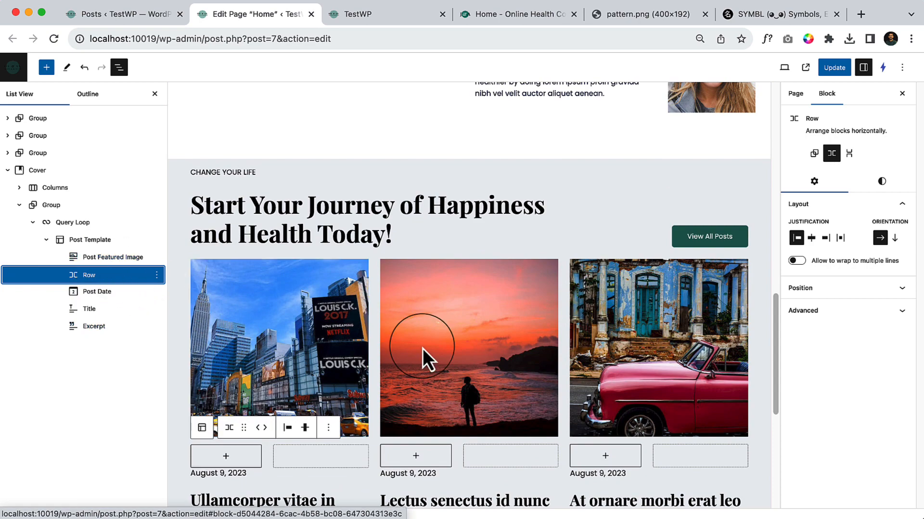
{"action": "scroll", "coordinate": [422, 348], "scroll_direction": "down", "scroll_amount": 3}
{"action": "left_click_drag", "start_coordinate": [102, 290], "coordinate": [108, 280]}
- Try a Post Author block next to the Post Date in the Row, and delete it again
{"action": "left_click", "coordinate": [362, 333]}
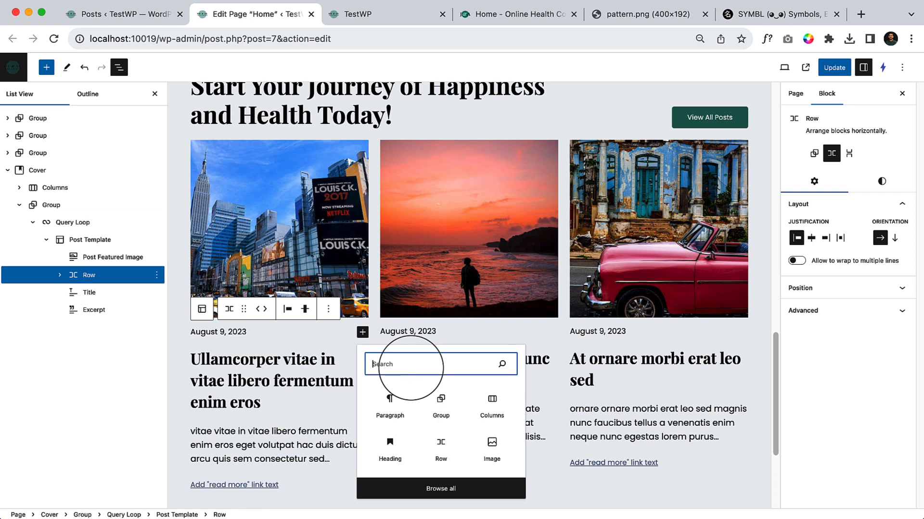
{"action": "type", "text": "auh"}
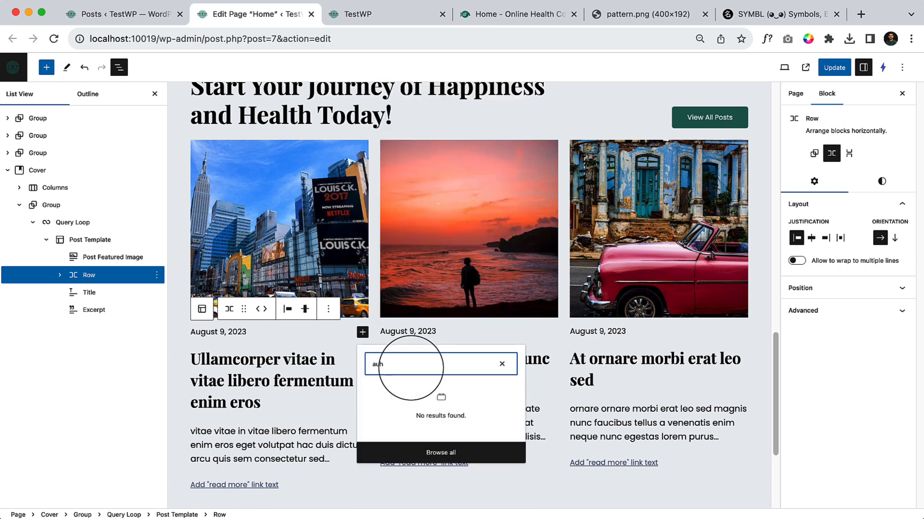
{"action": "key", "text": "BackSpace"}
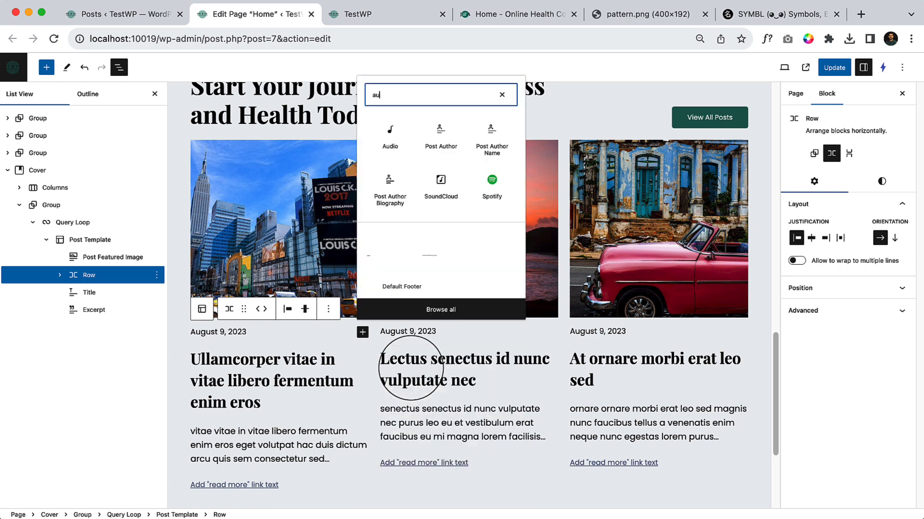
{"action": "left_click", "coordinate": [455, 154]}
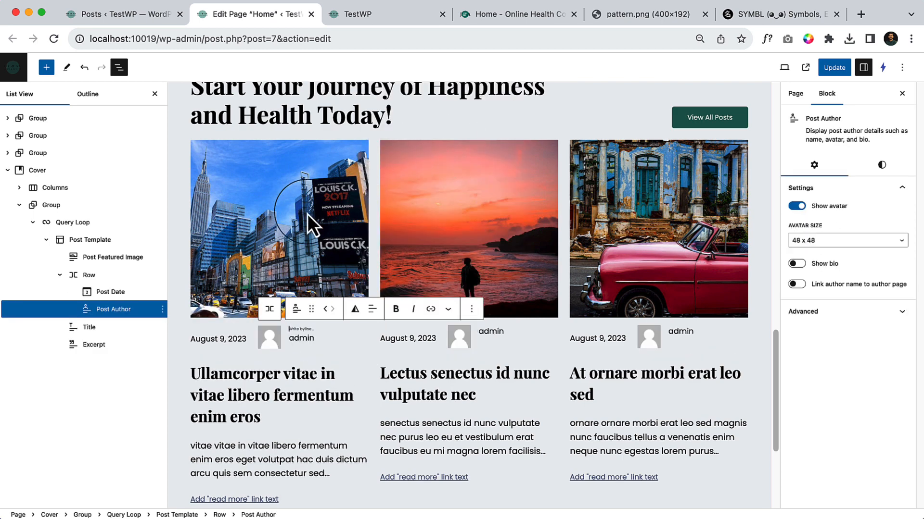
{"action": "left_click", "coordinate": [472, 310]}
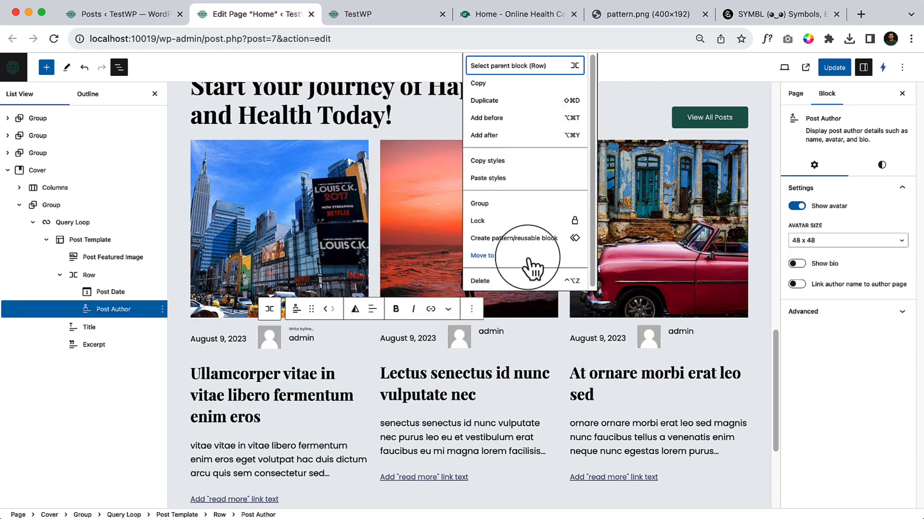
{"action": "left_click", "coordinate": [515, 282]}
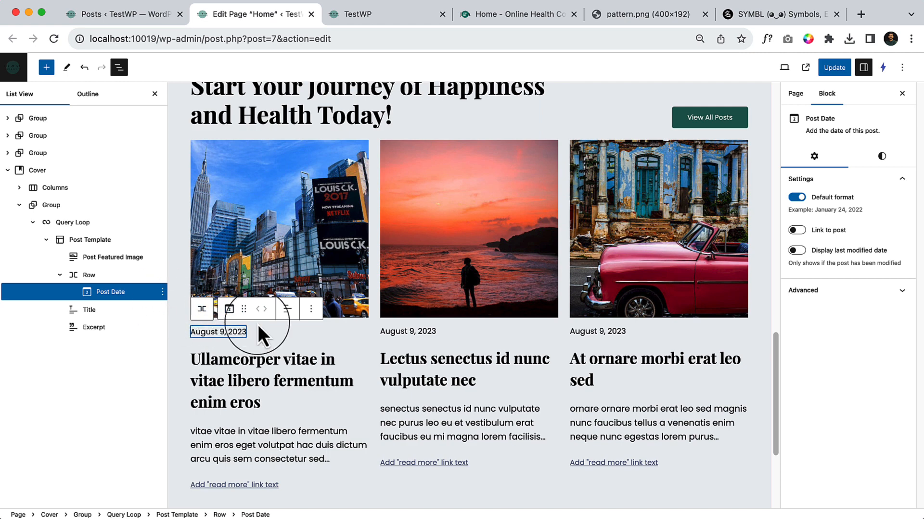
- Insert a Post Author Name block after the Post Date in the Row
{"action": "left_click", "coordinate": [339, 331]}
{"action": "left_click", "coordinate": [362, 332]}
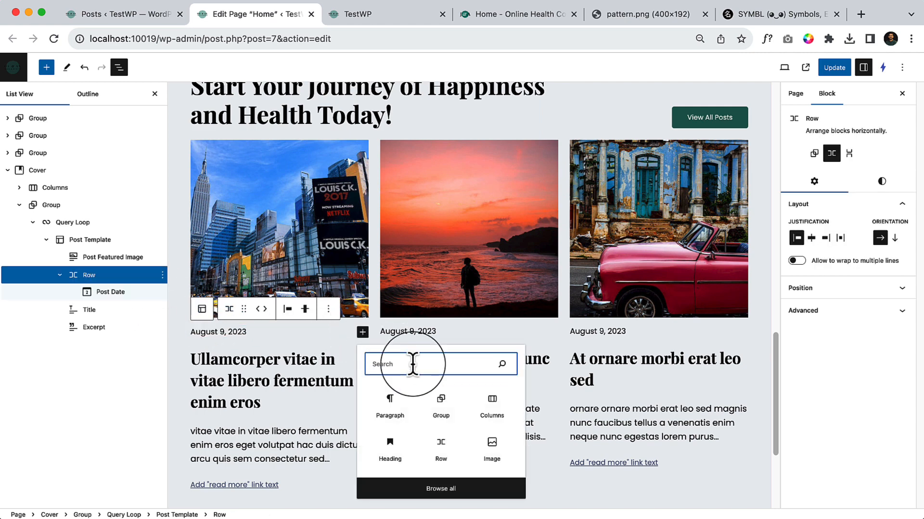
{"action": "type", "text": "aut"}
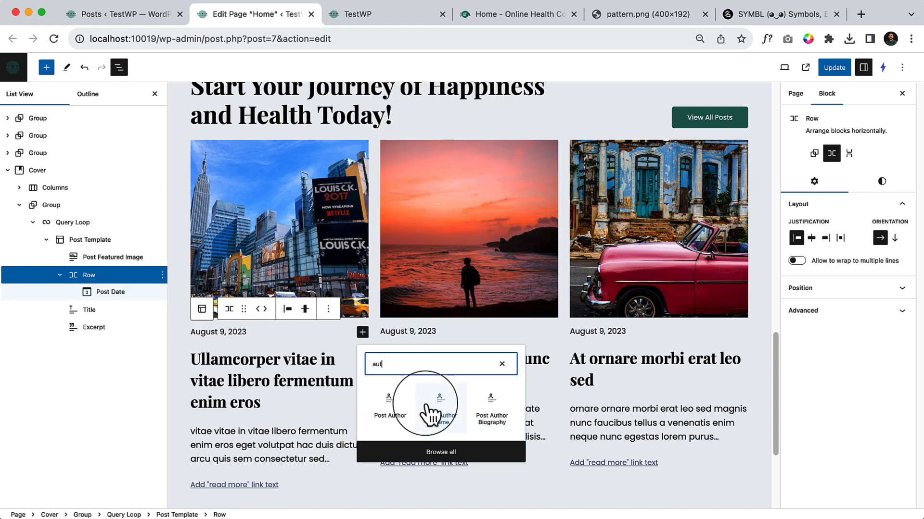
{"action": "left_click", "coordinate": [440, 401]}
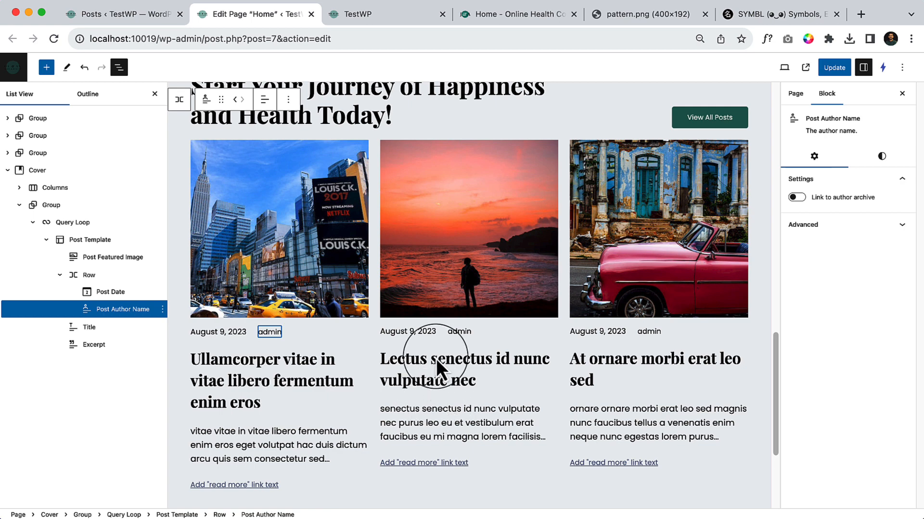
- Add the letter case option to the Post Author Name block's typography and set it to capitalize (Ab)
{"action": "left_click", "coordinate": [884, 158]}
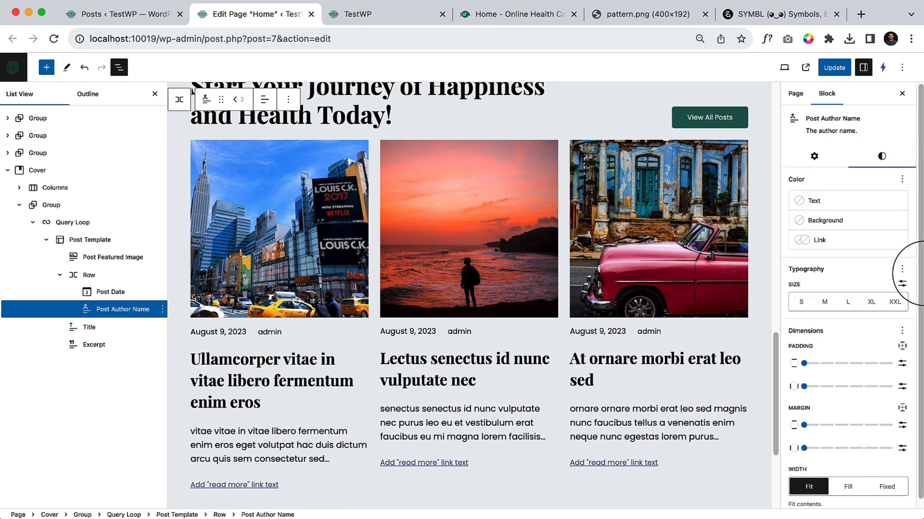
{"action": "left_click", "coordinate": [901, 269]}
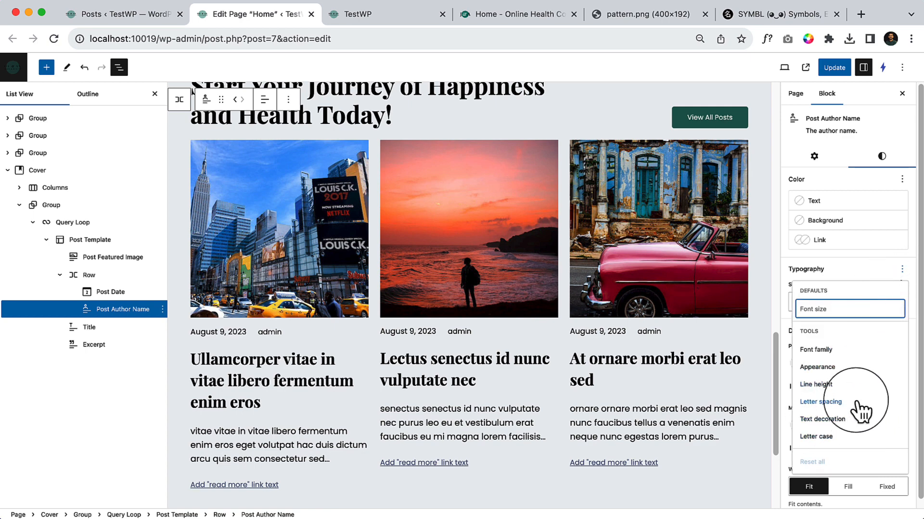
{"action": "left_click", "coordinate": [837, 436]}
{"action": "left_click", "coordinate": [845, 273]}
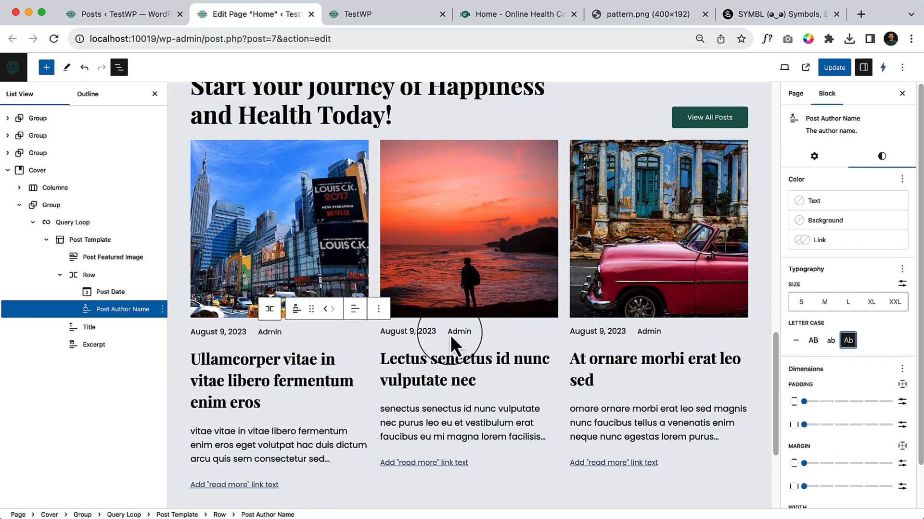
- Insert a Paragraph block containing "/" between the Post Date and Post Author Name in the Row
{"action": "left_click", "coordinate": [258, 332]}
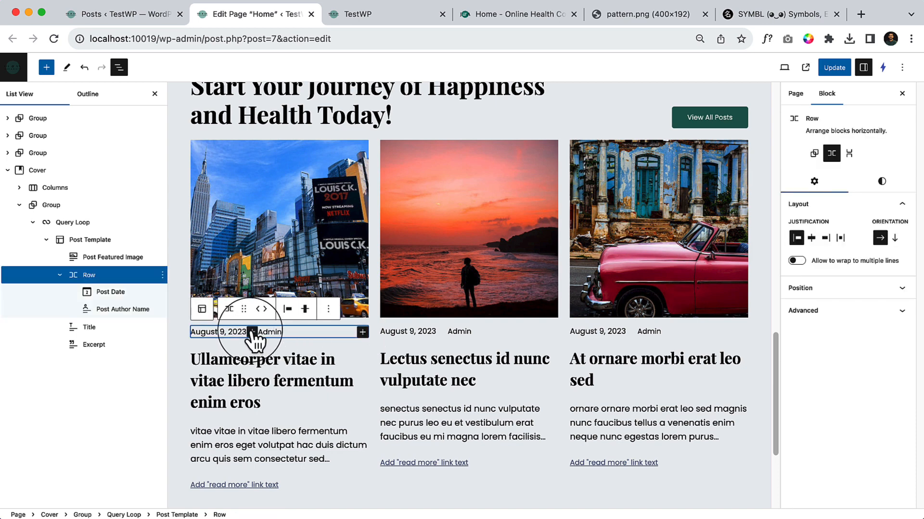
{"action": "left_click", "coordinate": [252, 332]}
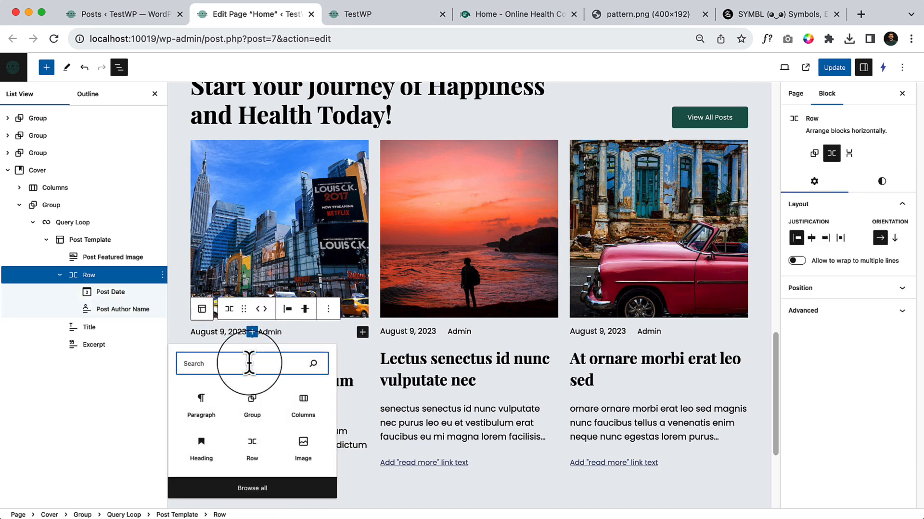
{"action": "left_click", "coordinate": [210, 410]}
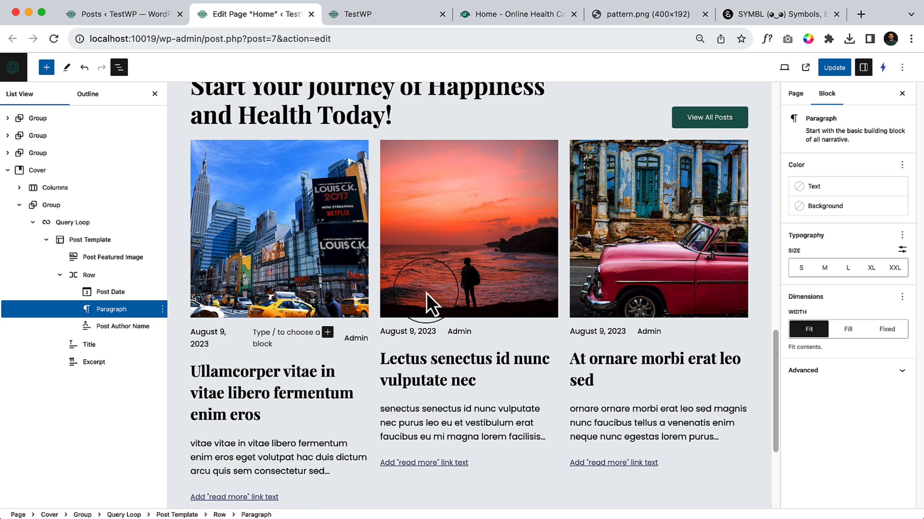
{"action": "type", "text": "/"}
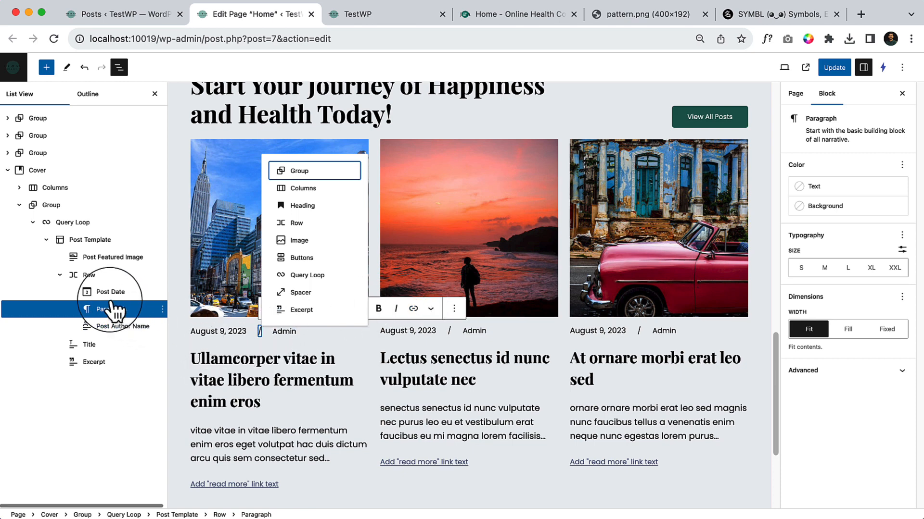
- Set the Row block's block spacing to a custom 8 px
{"action": "left_click", "coordinate": [128, 275]}
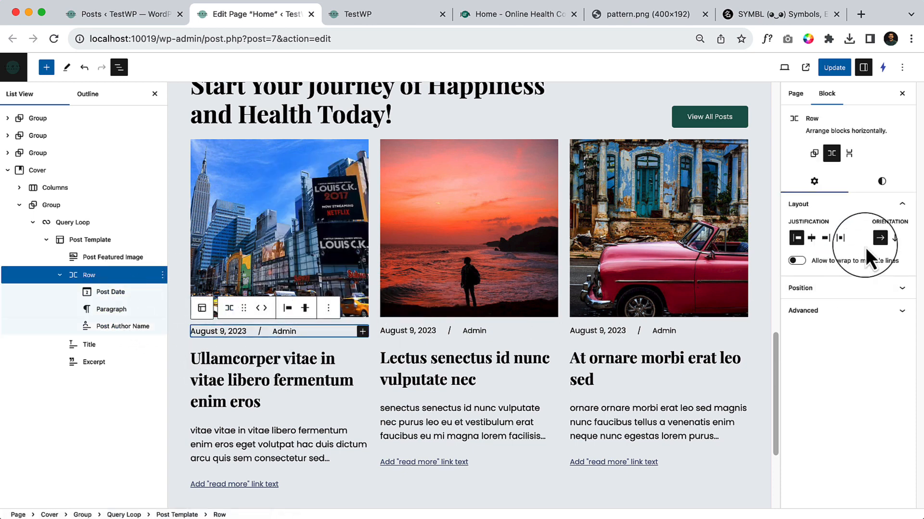
{"action": "left_click", "coordinate": [889, 191]}
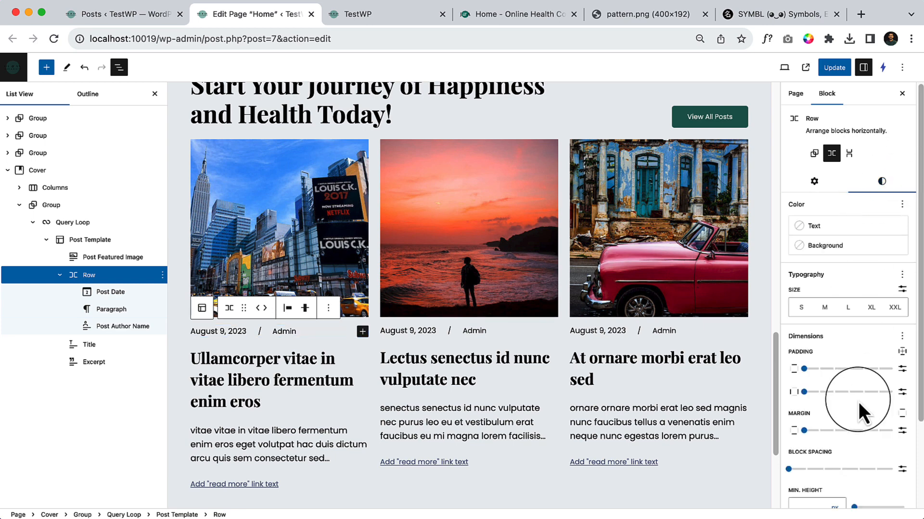
{"action": "scroll", "coordinate": [792, 440], "scroll_direction": "down", "scroll_amount": 3}
{"action": "left_click_drag", "start_coordinate": [789, 393], "coordinate": [806, 393]}
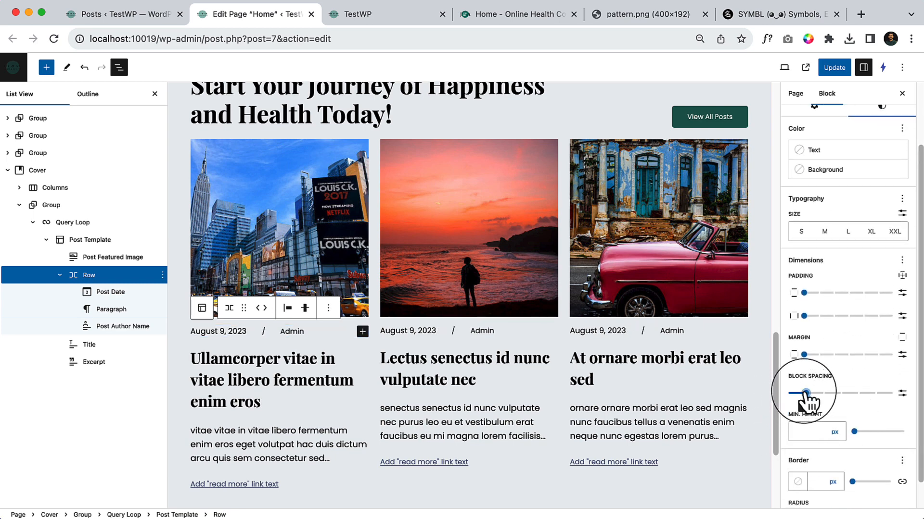
{"action": "left_click", "coordinate": [902, 394]}
{"action": "left_click", "coordinate": [801, 394]}
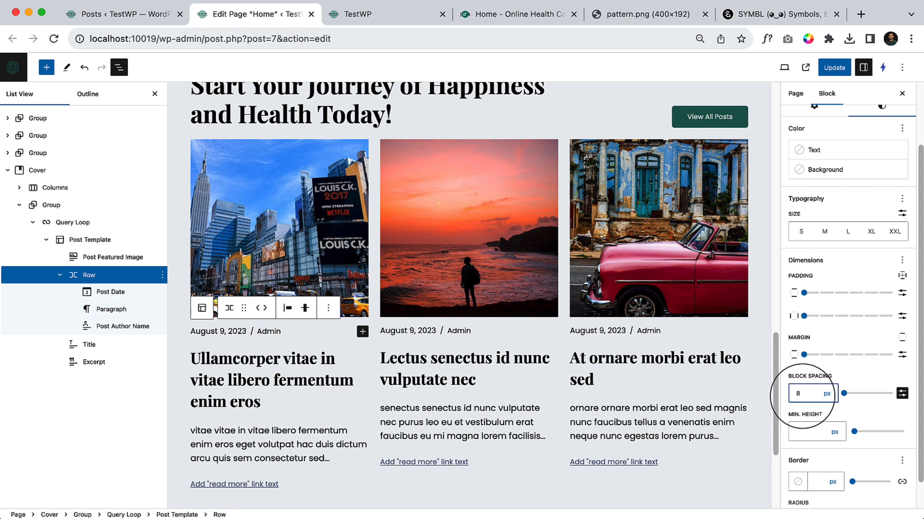
- Set the text color of the "/" Paragraph to the Primary theme color
{"action": "left_click", "coordinate": [113, 309]}
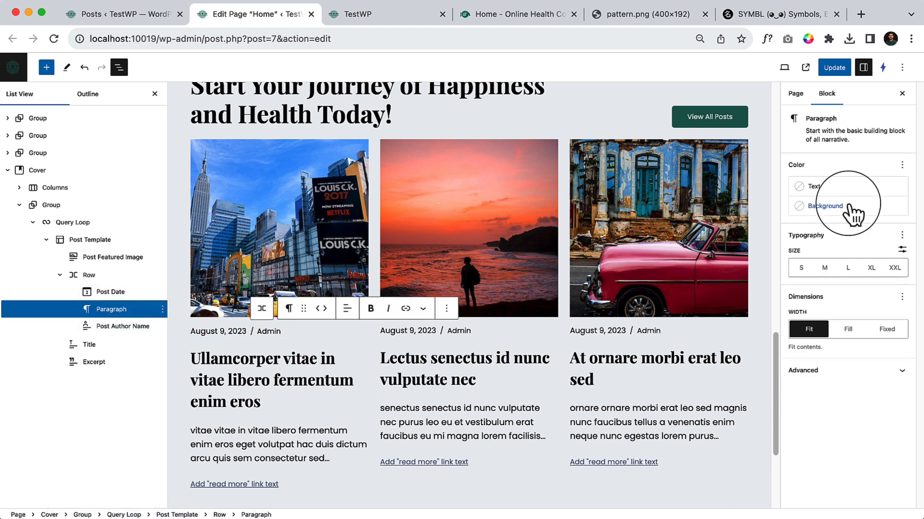
{"action": "left_click", "coordinate": [851, 190]}
{"action": "left_click", "coordinate": [699, 274]}
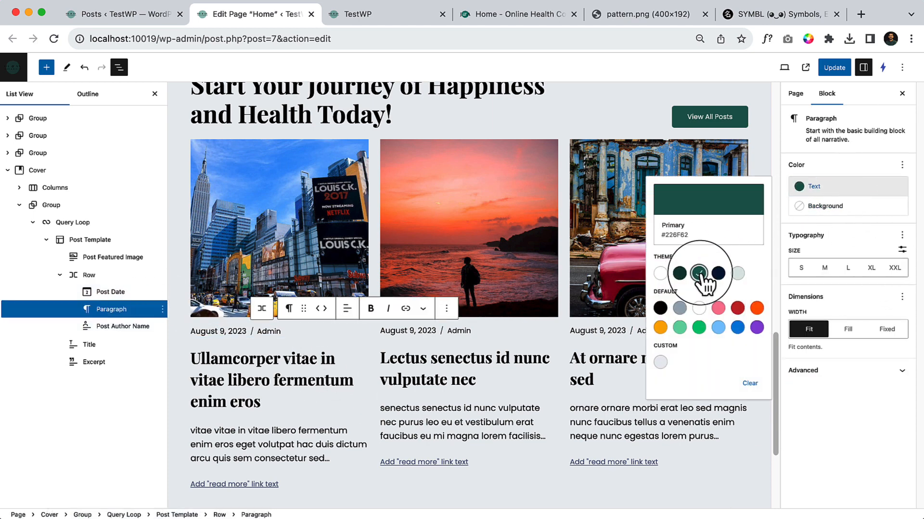
{"action": "left_click", "coordinate": [848, 435]}
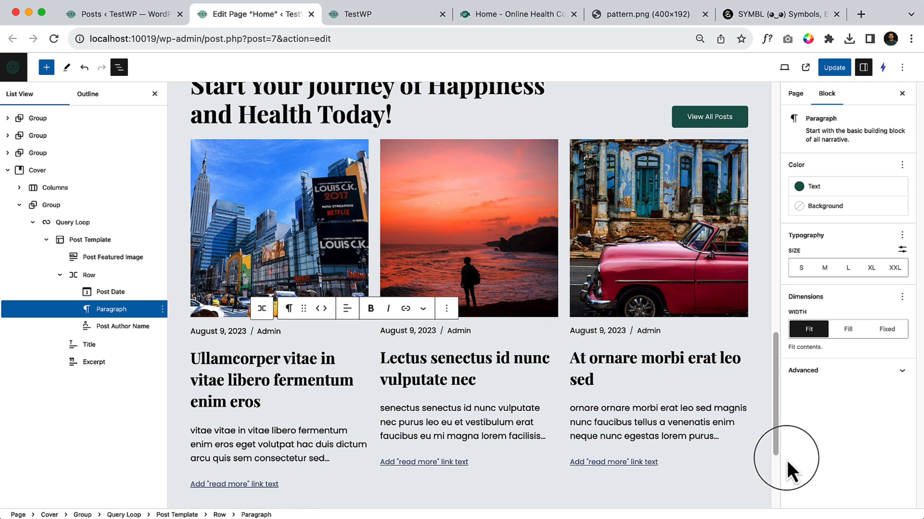
- Update the Home page and reload the TestWP front-end page
{"action": "left_click", "coordinate": [837, 69]}
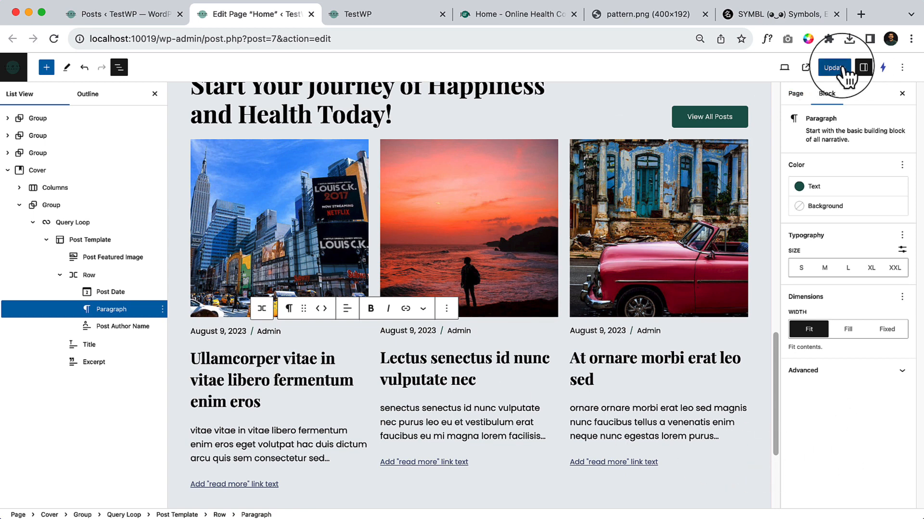
{"action": "left_click", "coordinate": [360, 19]}
{"action": "left_click", "coordinate": [54, 39]}
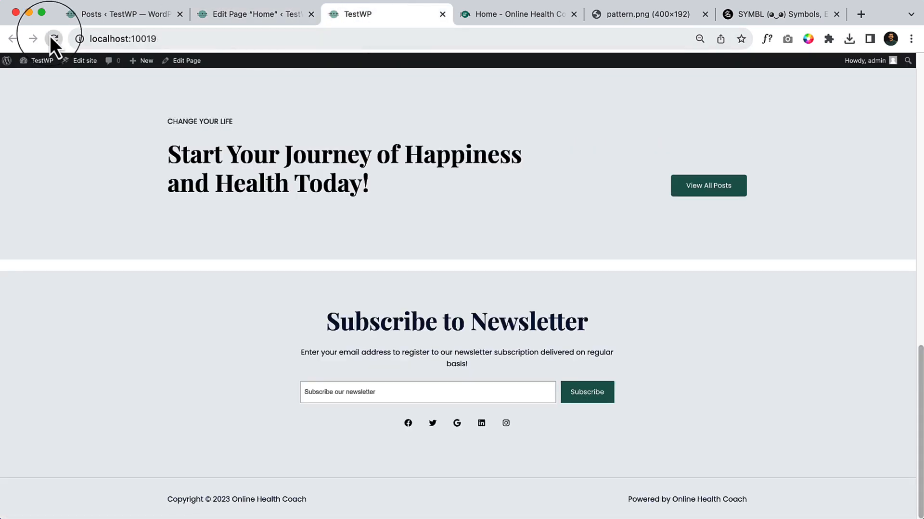
- Examine the posts section on the live page at normal zoom, checking the images, meta row, titles and excerpts
{"action": "scroll", "coordinate": [435, 272], "scroll_direction": "up", "scroll_amount": 2}
{"action": "scroll", "coordinate": [435, 272], "scroll_direction": "up", "scroll_amount": 5}
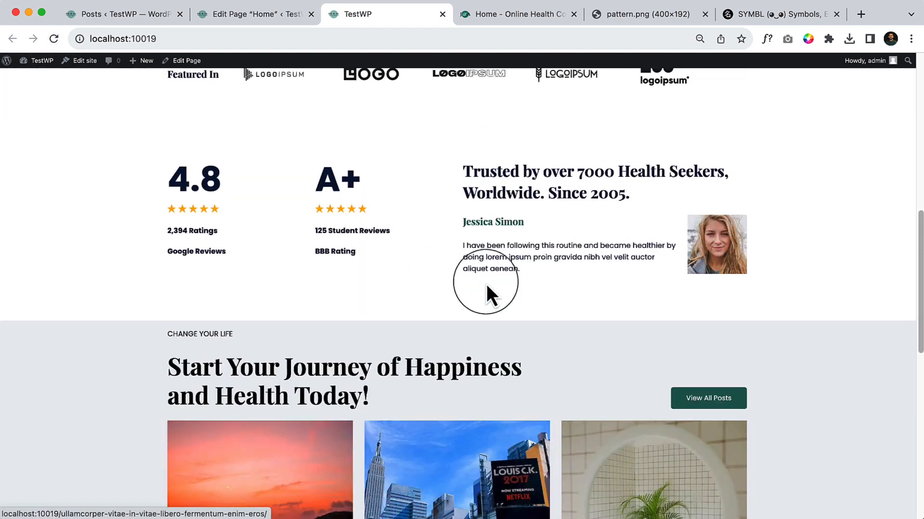
{"action": "scroll", "coordinate": [487, 284], "scroll_direction": "down", "scroll_amount": 10}
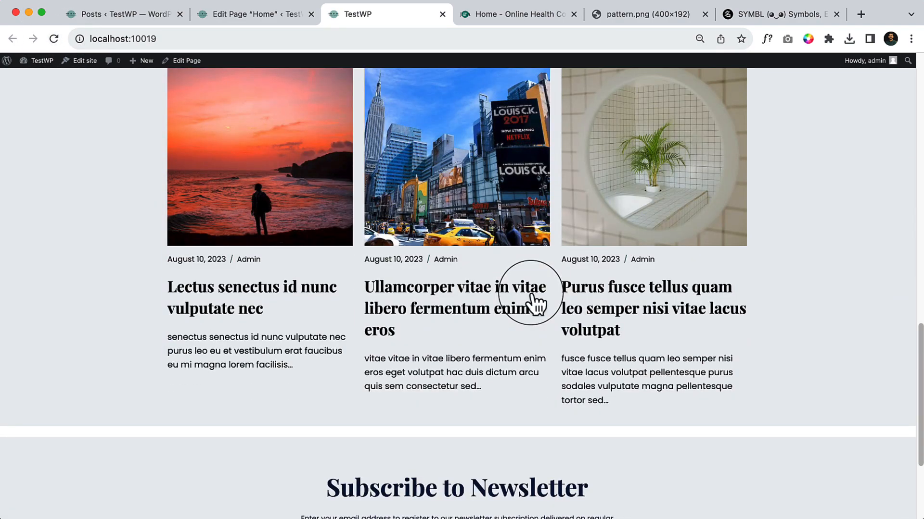
{"action": "key", "text": "super+0"}
{"action": "scroll", "coordinate": [485, 343], "scroll_direction": "up", "scroll_amount": 13}
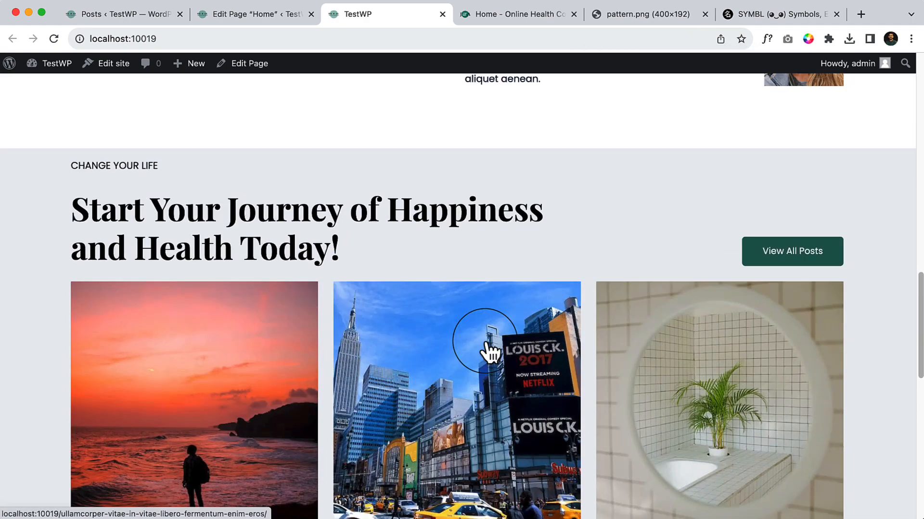
{"action": "scroll", "coordinate": [484, 346], "scroll_direction": "down", "scroll_amount": 17}
{"action": "scroll", "coordinate": [505, 352], "scroll_direction": "down", "scroll_amount": 6}
{"action": "scroll", "coordinate": [578, 366], "scroll_direction": "up", "scroll_amount": 7}
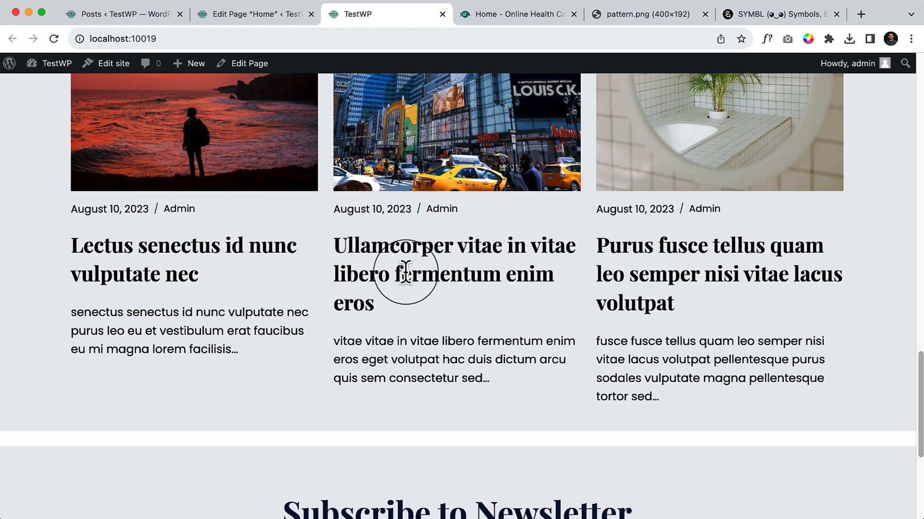
{"action": "double_click", "coordinate": [647, 296]}
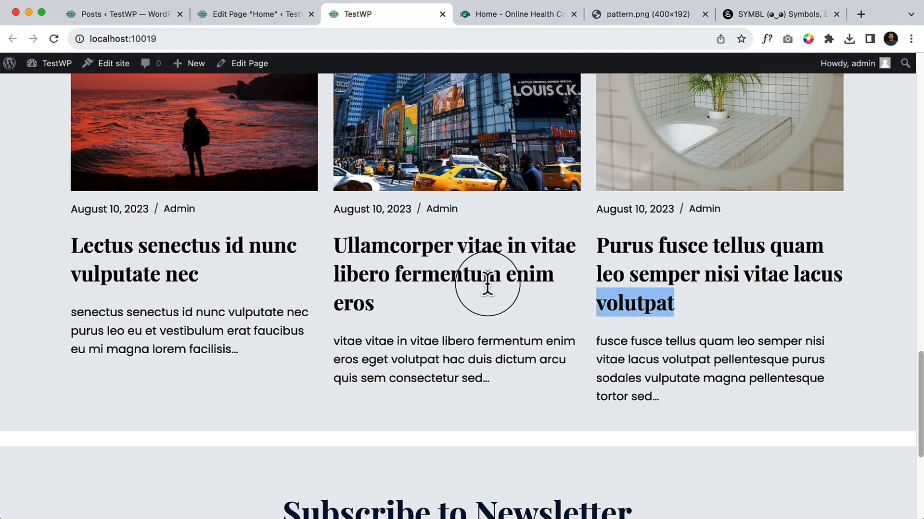
{"action": "left_click_drag", "start_coordinate": [482, 274], "coordinate": [470, 274]}
{"action": "left_click", "coordinate": [385, 251]}
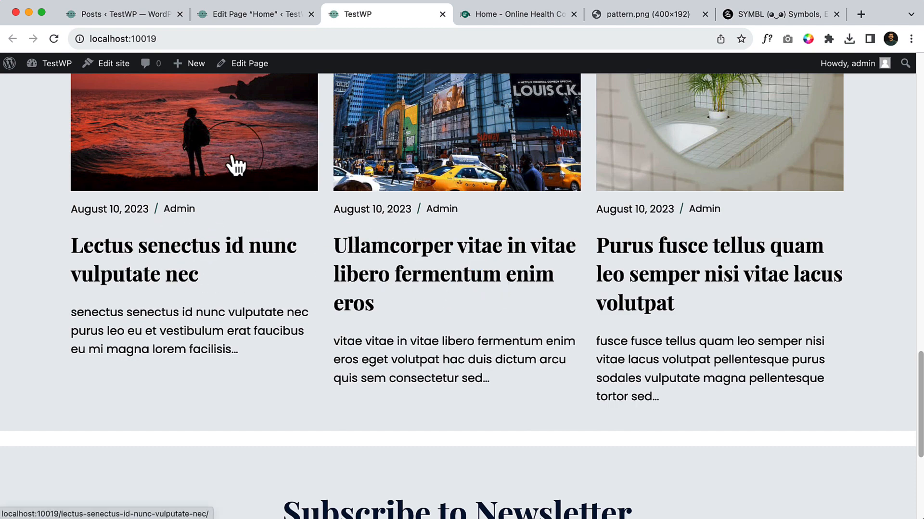
- Return to the Home page editor and make the Title block in the Post Template a link
{"action": "left_click", "coordinate": [275, 12]}
{"action": "left_click", "coordinate": [308, 280]}
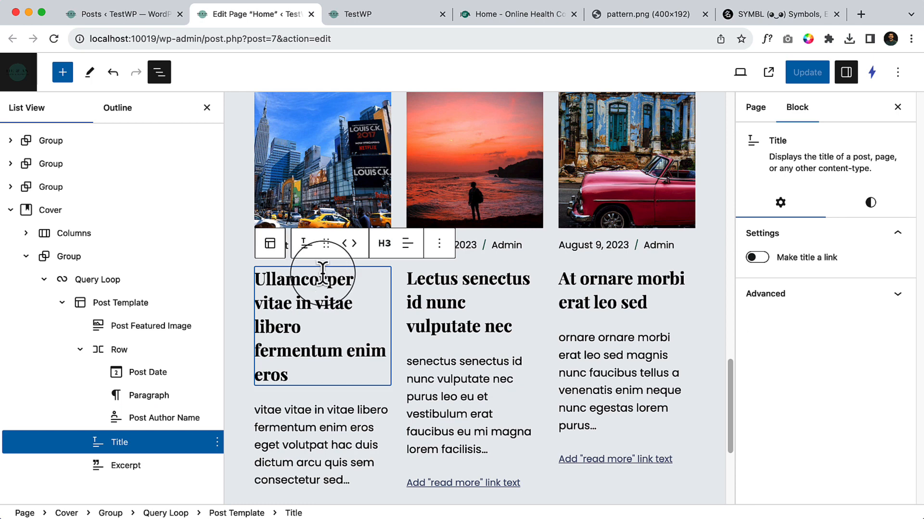
{"action": "left_click", "coordinate": [760, 259]}
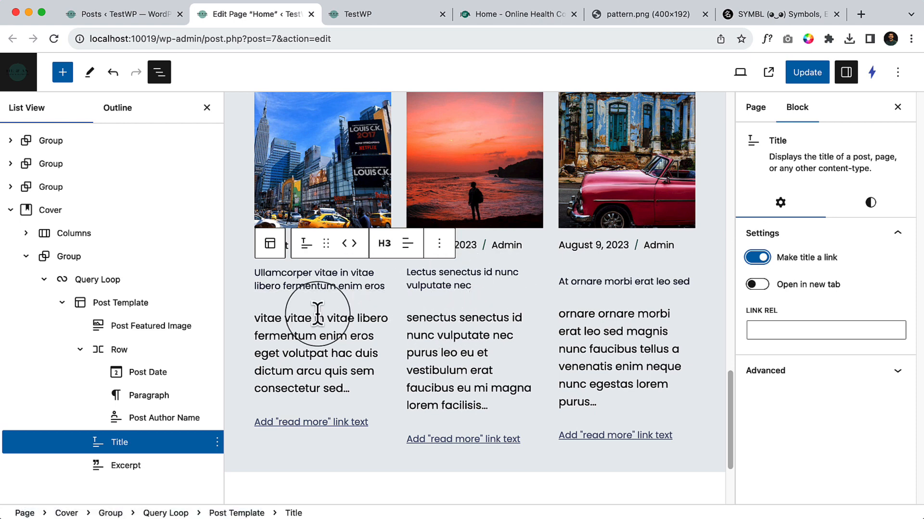
- Update the Home page and reload the front-end page to check the linked post titles
{"action": "left_click", "coordinate": [806, 72]}
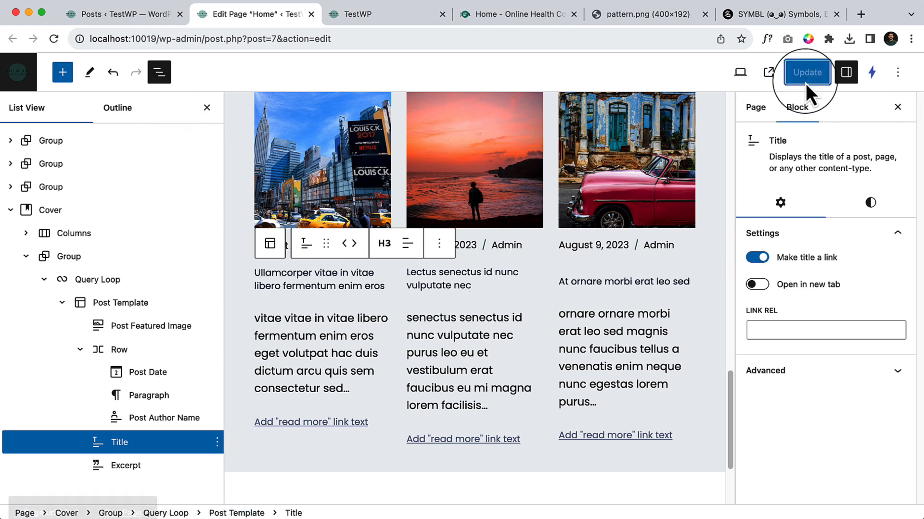
{"action": "left_click", "coordinate": [457, 288]}
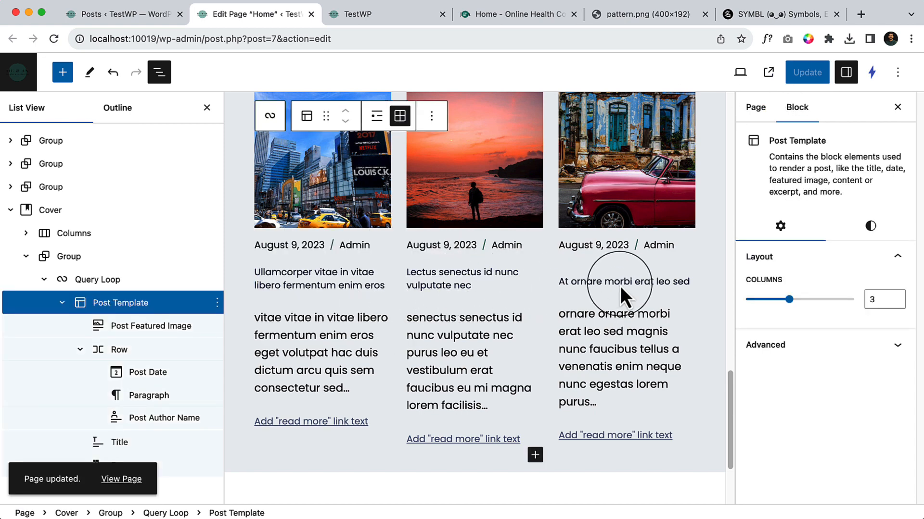
{"action": "left_click", "coordinate": [367, 17]}
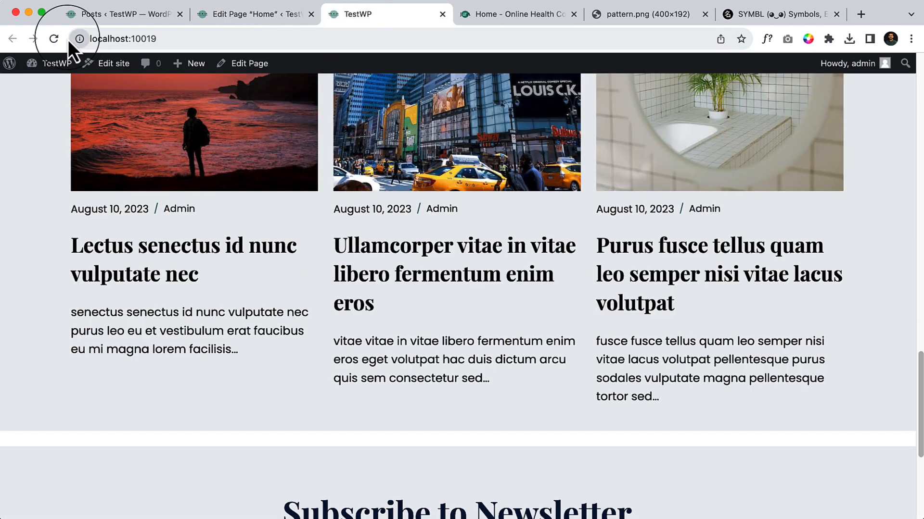
{"action": "left_click", "coordinate": [56, 39]}
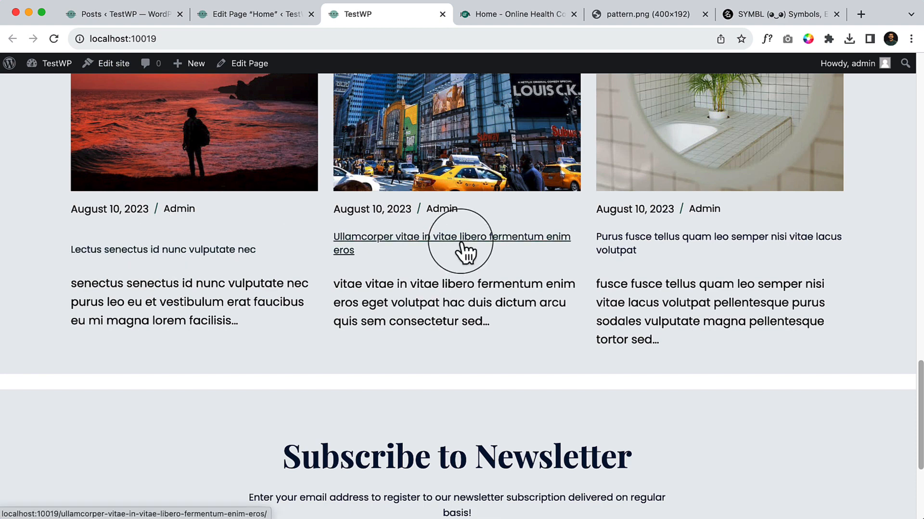
- Return to the Home page editor, try heading level H4 on the Title block in the Post Template, and restore it to H3
{"action": "left_click", "coordinate": [236, 15]}
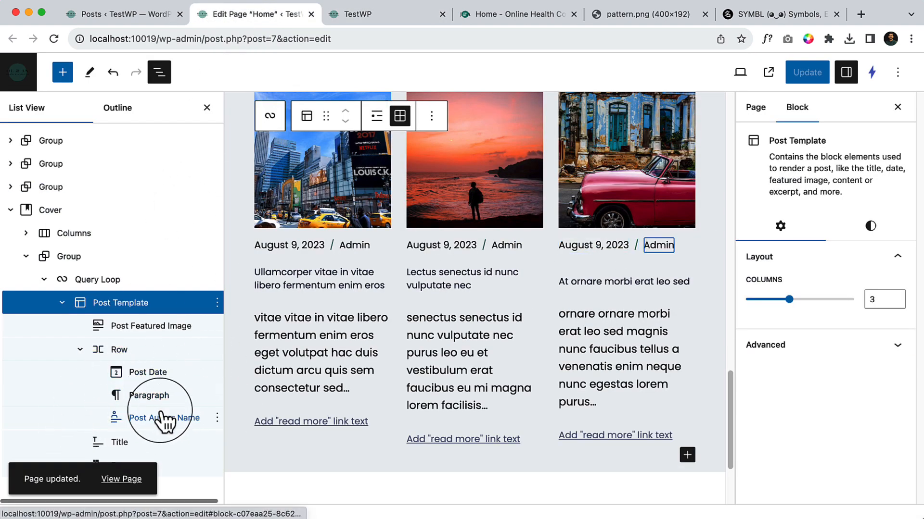
{"action": "left_click", "coordinate": [309, 287]}
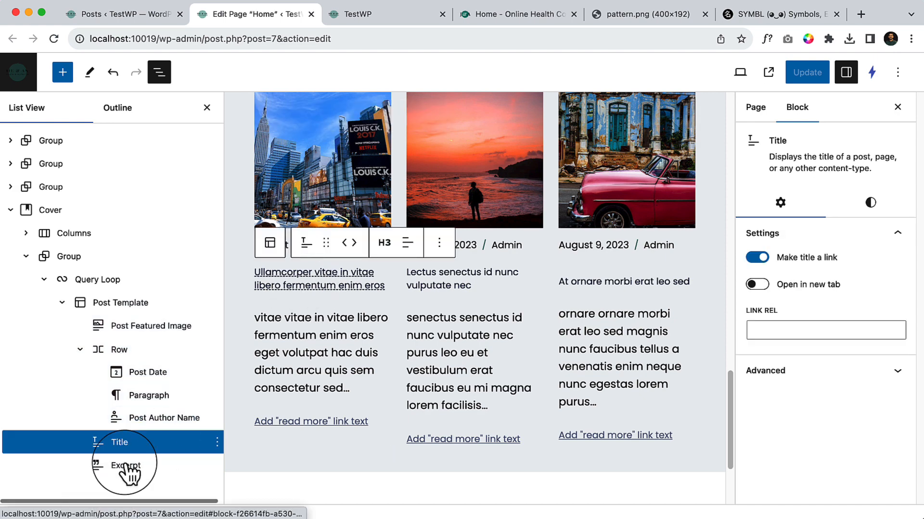
{"action": "left_click", "coordinate": [385, 243]}
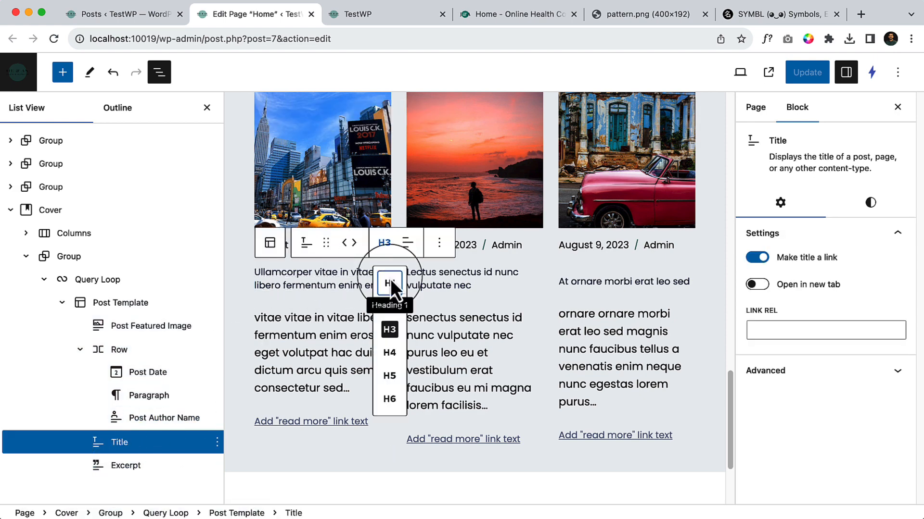
{"action": "left_click", "coordinate": [389, 352]}
{"action": "left_click", "coordinate": [384, 243]}
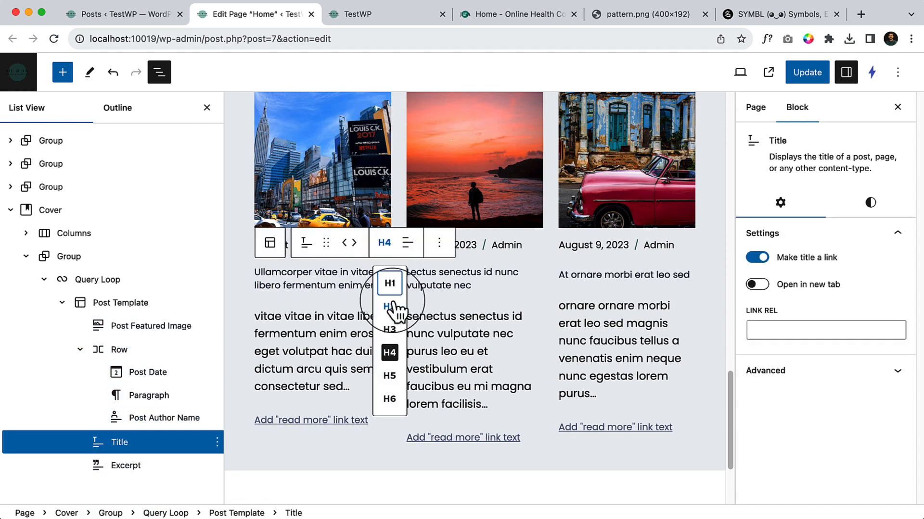
{"action": "left_click", "coordinate": [389, 329]}
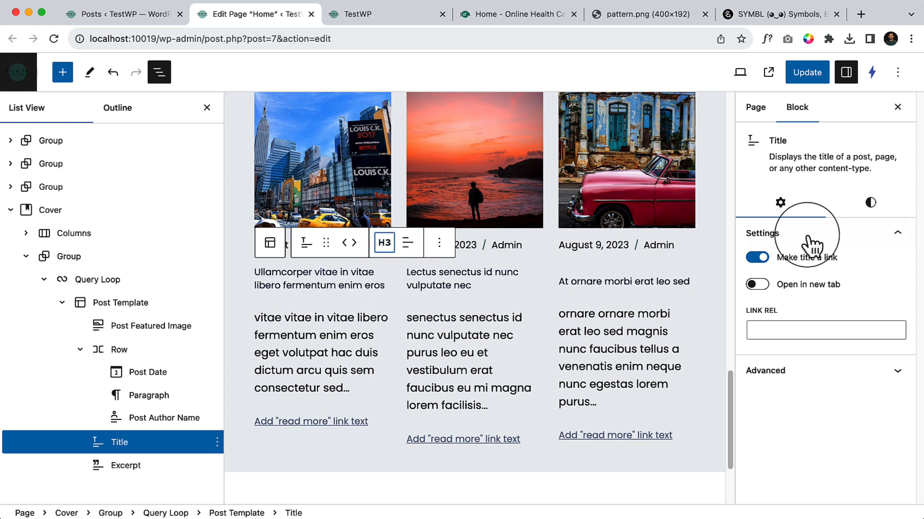
- Try the L, XL, XXL, M and S font size presets on the Title block
{"action": "left_click", "coordinate": [868, 203]}
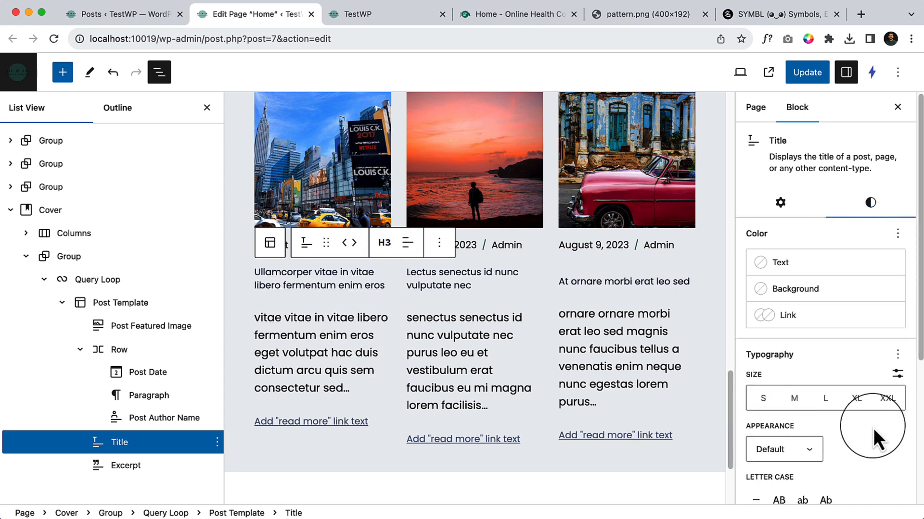
{"action": "scroll", "coordinate": [873, 437], "scroll_direction": "down", "scroll_amount": 2}
{"action": "left_click", "coordinate": [827, 355]}
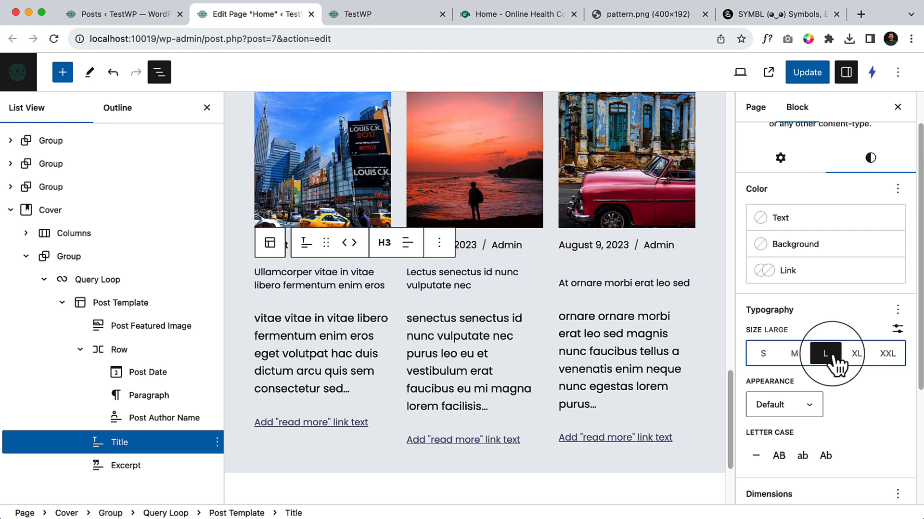
{"action": "left_click", "coordinate": [856, 354]}
{"action": "left_click", "coordinate": [887, 354]}
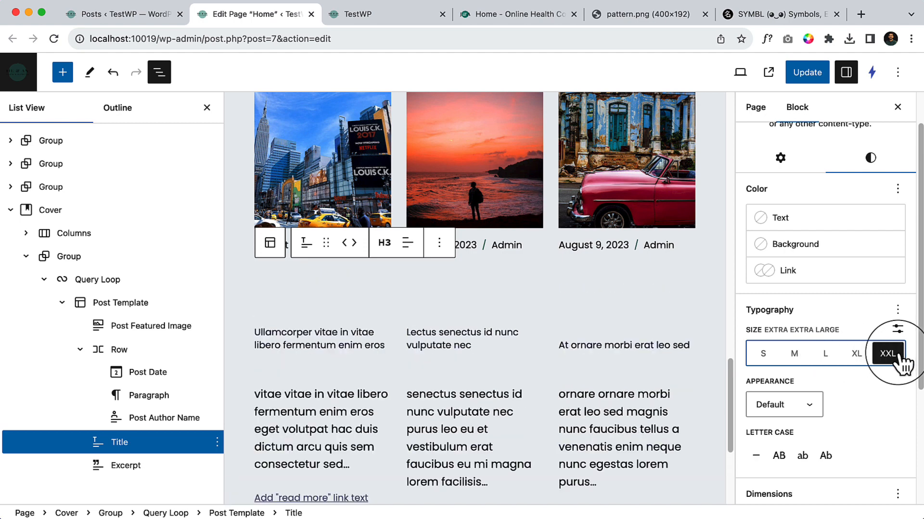
{"action": "left_click", "coordinate": [794, 354]}
{"action": "left_click", "coordinate": [763, 354]}
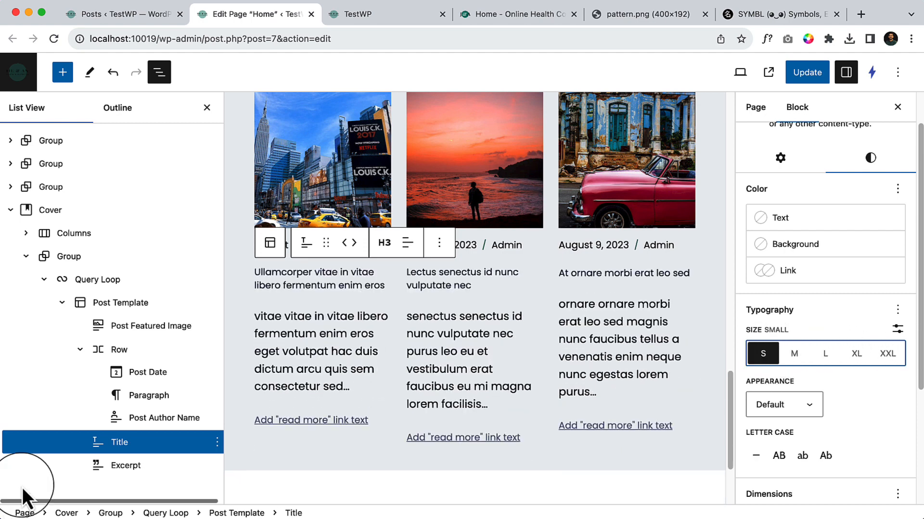
- Try a custom font size of 0 rem on the Title block, reset all its typography settings and update the page
{"action": "left_click", "coordinate": [165, 442]}
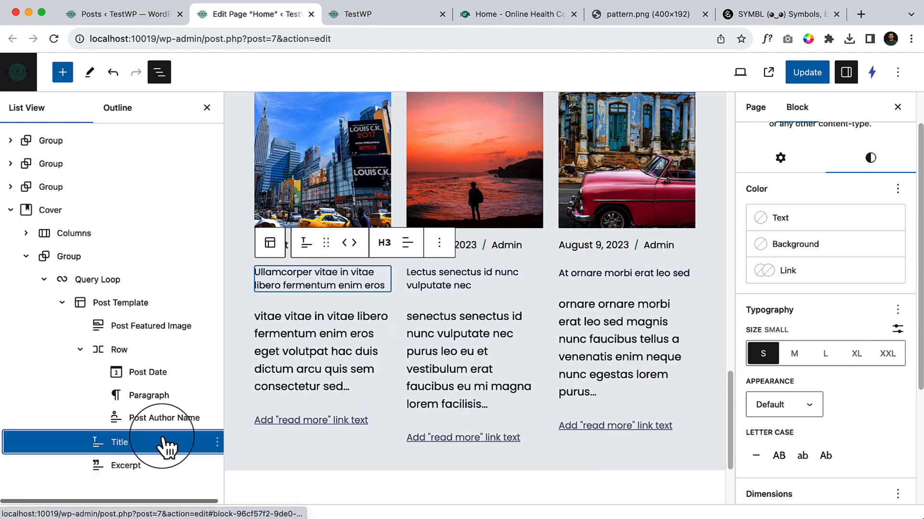
{"action": "left_click", "coordinate": [897, 328]}
{"action": "mouse_move", "coordinate": [840, 354]}
{"action": "left_mouse_down"}
{"action": "mouse_move", "coordinate": [885, 356]}
{"action": "mouse_move", "coordinate": [833, 356]}
{"action": "left_mouse_up"}
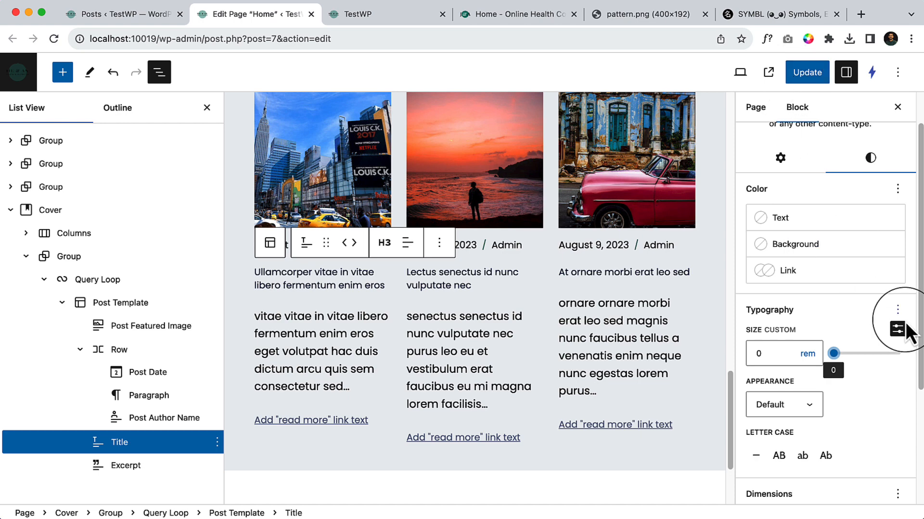
{"action": "left_click", "coordinate": [898, 309]}
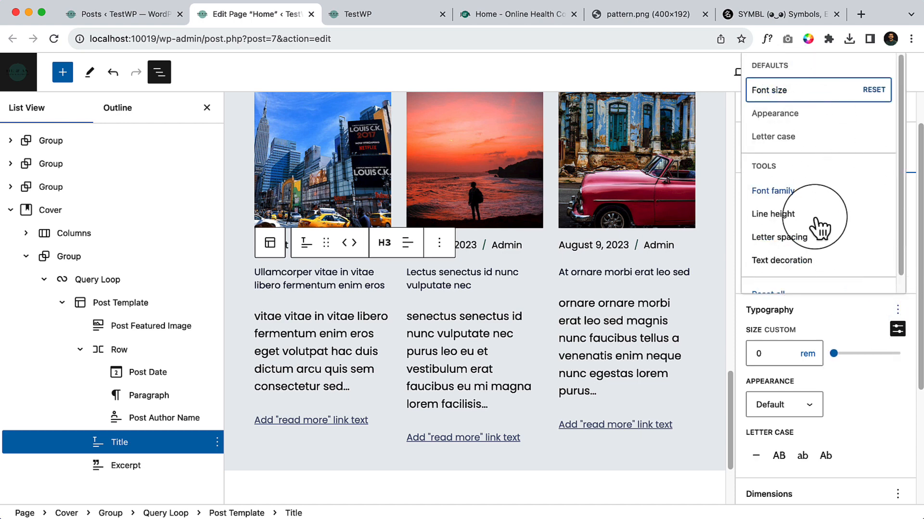
{"action": "left_click", "coordinate": [786, 287]}
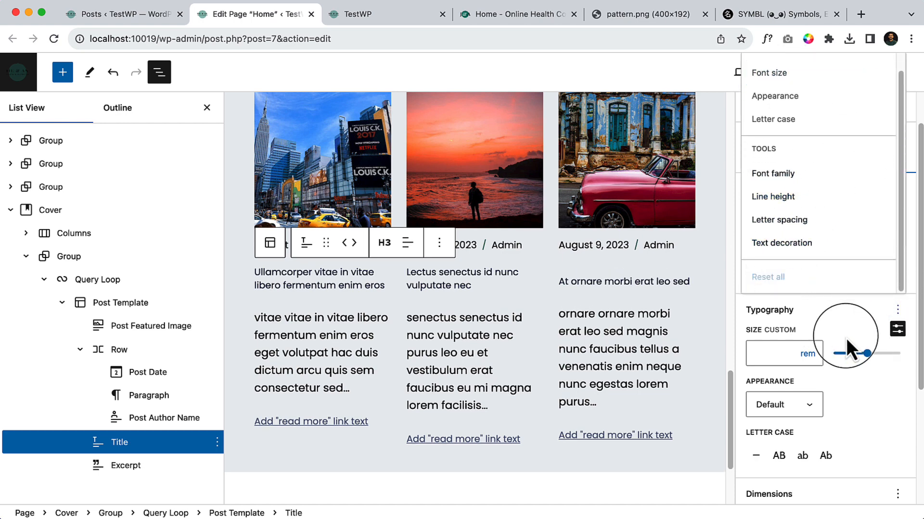
{"action": "left_click", "coordinate": [769, 331]}
{"action": "left_click", "coordinate": [815, 81]}
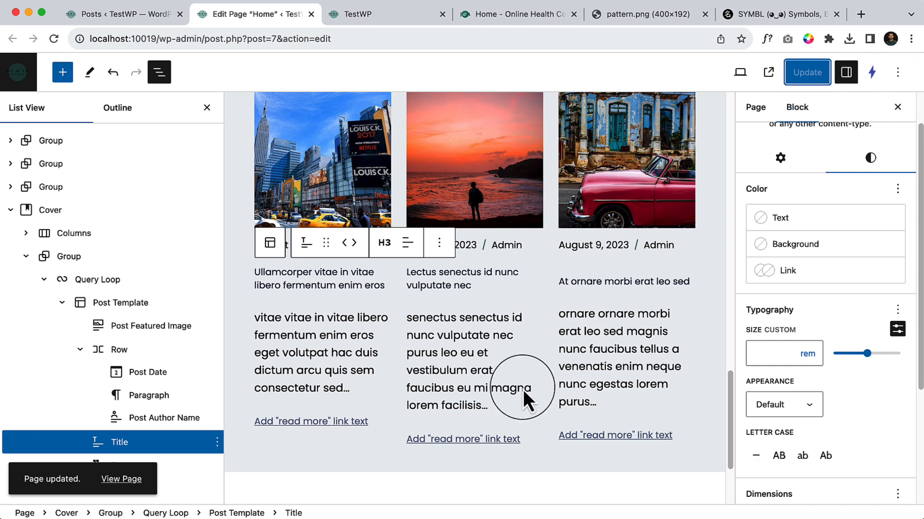
- Set the height of the Post Featured Image in the Post Template to 250 px
{"action": "left_click", "coordinate": [382, 195]}
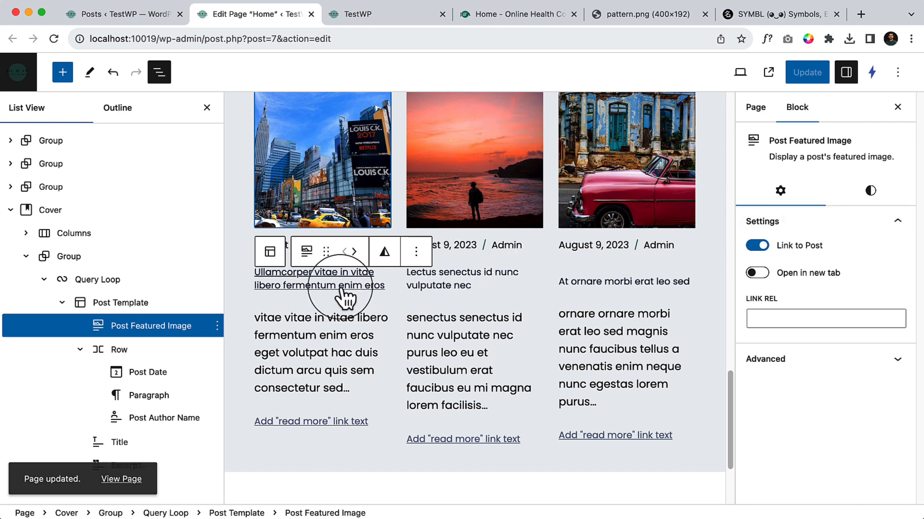
{"action": "left_click", "coordinate": [866, 193]}
{"action": "scroll", "coordinate": [833, 411], "scroll_direction": "down", "scroll_amount": 4}
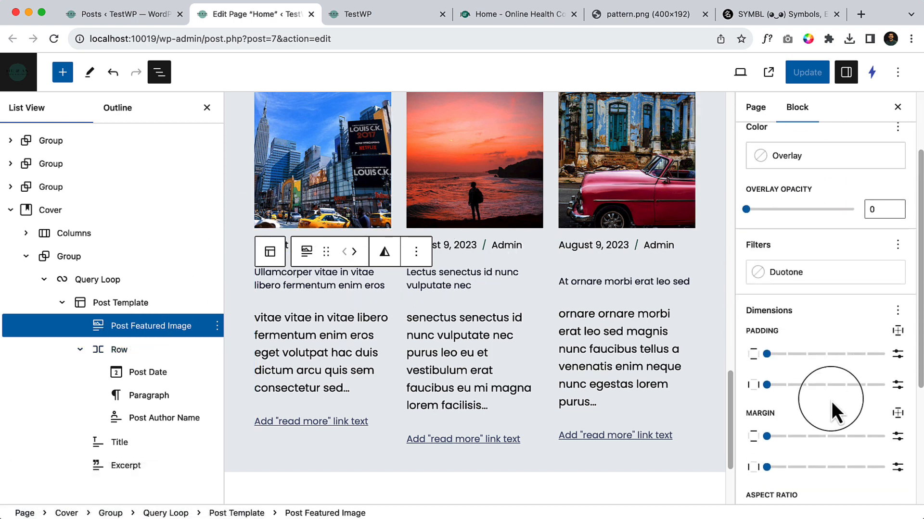
{"action": "scroll", "coordinate": [845, 313], "scroll_direction": "down", "scroll_amount": 4}
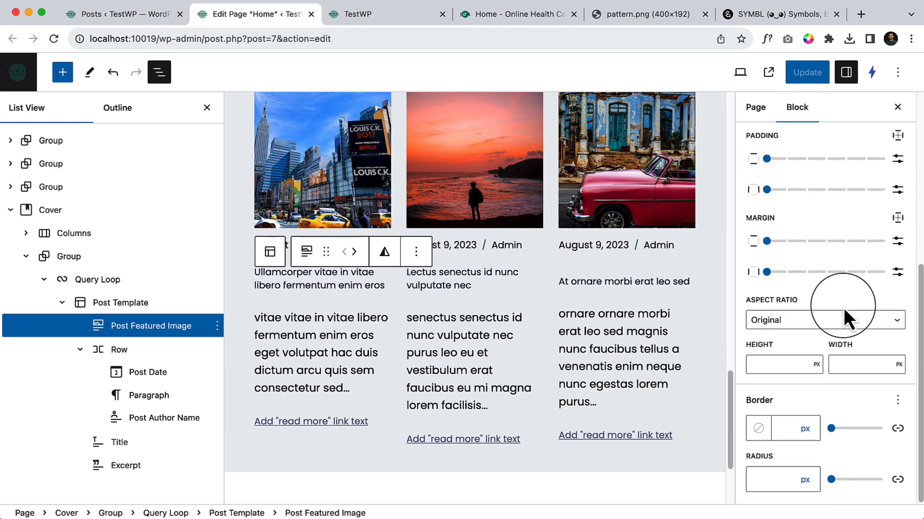
{"action": "left_click", "coordinate": [788, 368]}
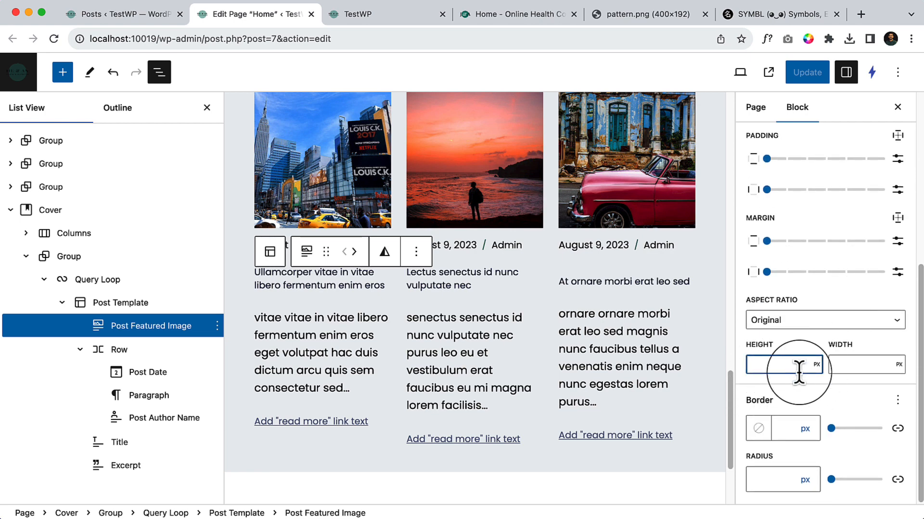
{"action": "type", "text": "250"}
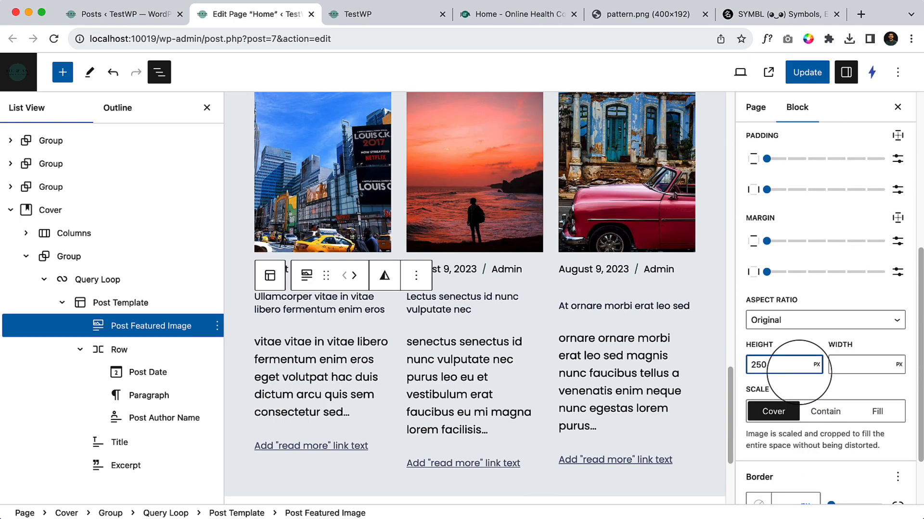
- Reduce the featured image height to 150 px and fine-tune it down to 146 px
{"action": "key", "text": "BackSpace"}
{"action": "type", "text": "1"}
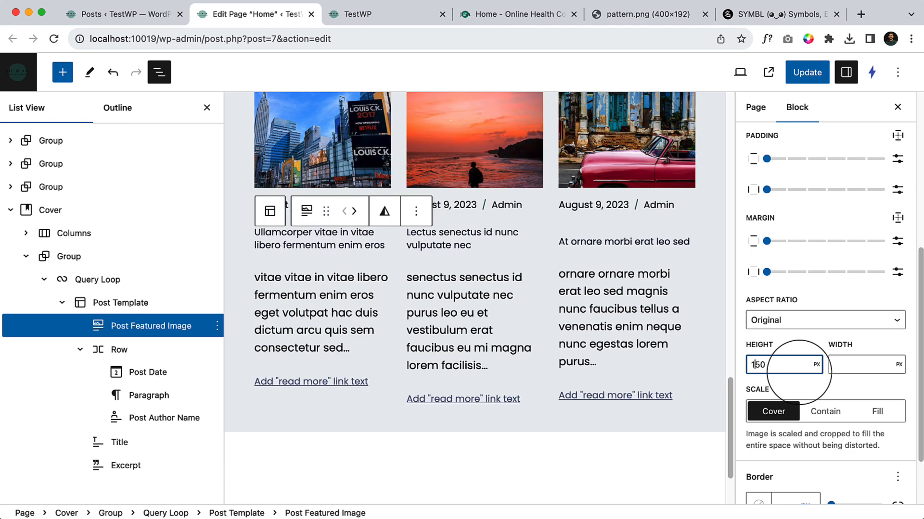
{"action": "key", "text": "Down"}
{"action": "key", "text": "Down"}
{"action": "key", "text": "Down"}
{"action": "key", "text": "Down"}
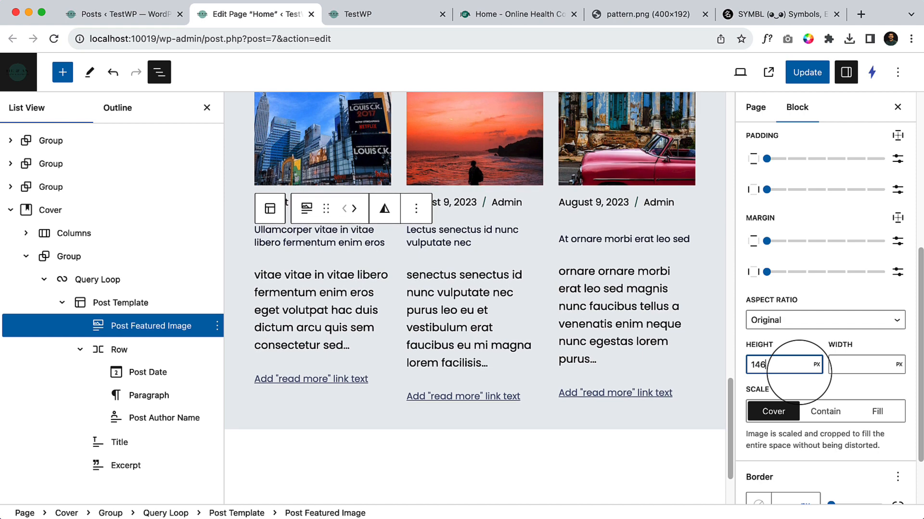
- Set the featured image scale to Fill, update the Home page and reload the front-end page to check the images
{"action": "left_click", "coordinate": [882, 418]}
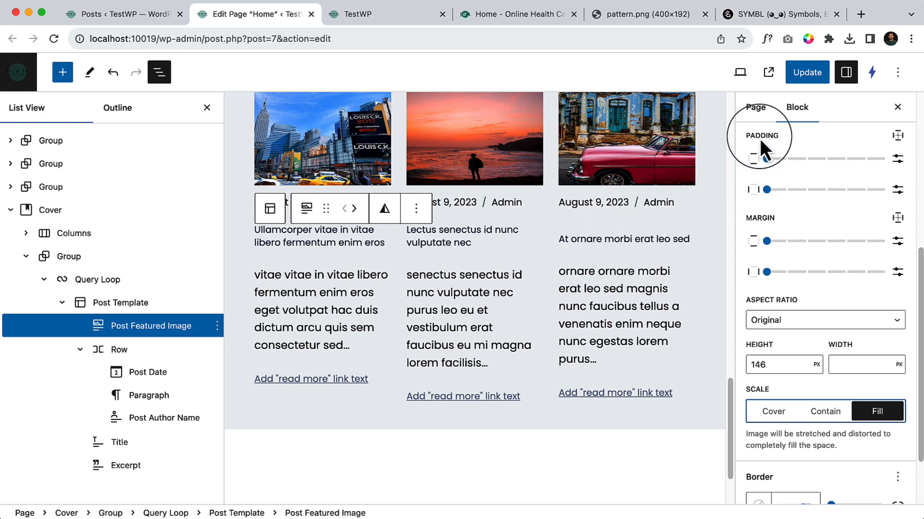
{"action": "left_click", "coordinate": [796, 80]}
{"action": "left_click", "coordinate": [336, 11]}
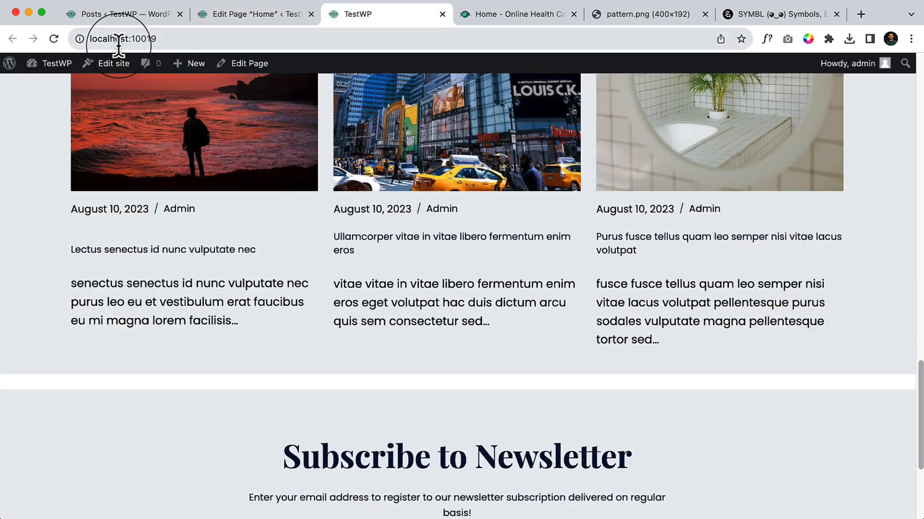
{"action": "left_click", "coordinate": [53, 39]}
{"action": "scroll", "coordinate": [351, 195], "scroll_direction": "up", "scroll_amount": 5}
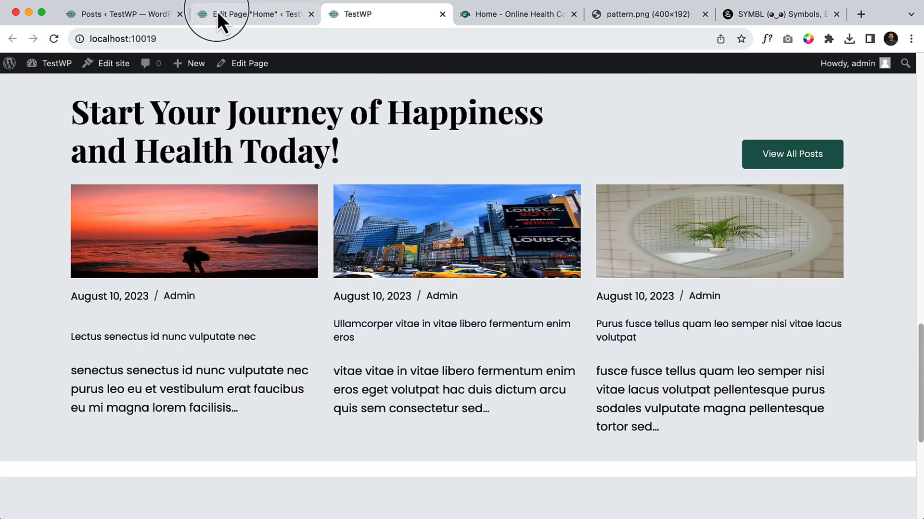
- Restore the featured image scale to Cover with a height of 246 px, update the Home page and reload the front-end page
{"action": "left_click", "coordinate": [218, 14]}
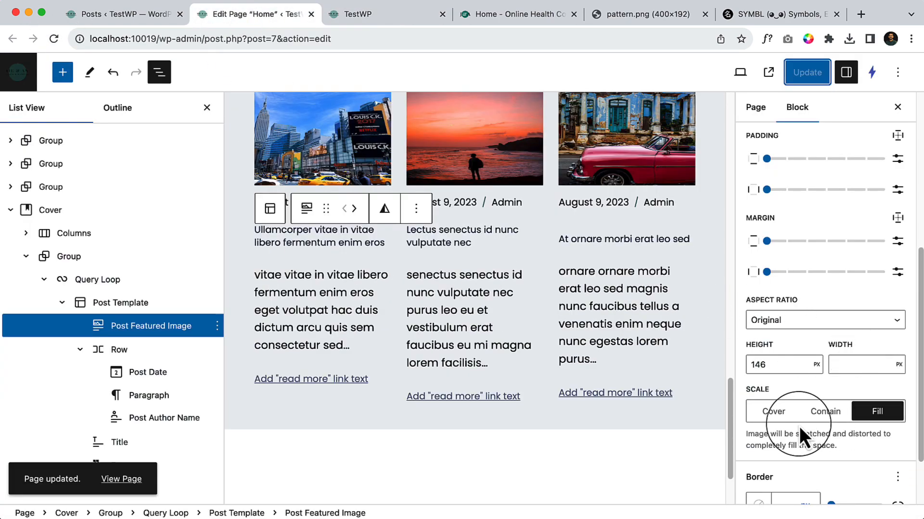
{"action": "left_click", "coordinate": [772, 412]}
{"action": "left_click", "coordinate": [752, 366]}
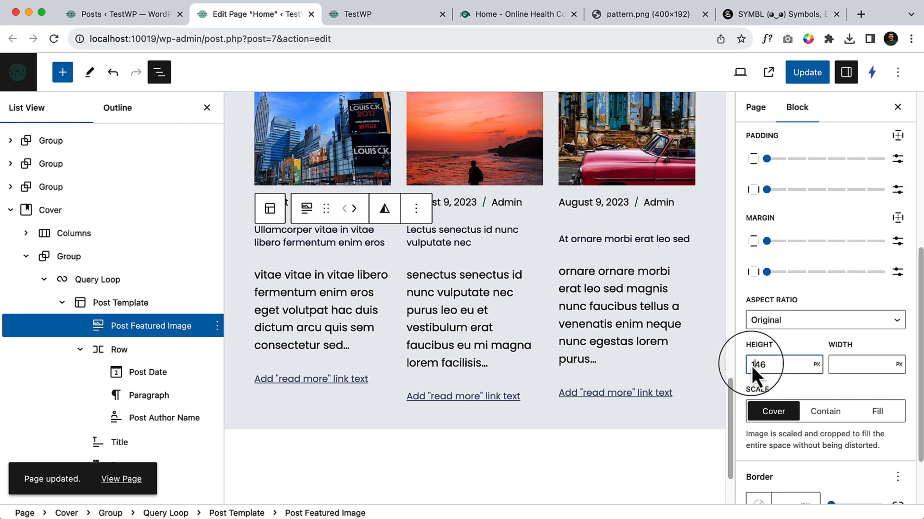
{"action": "type", "text": "2"}
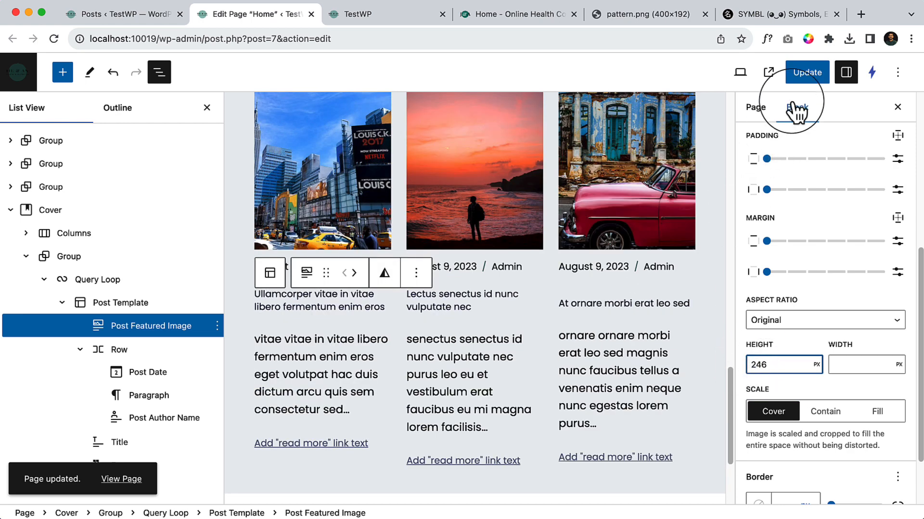
{"action": "left_click", "coordinate": [802, 81]}
{"action": "left_click", "coordinate": [414, 16]}
{"action": "left_click", "coordinate": [53, 36]}
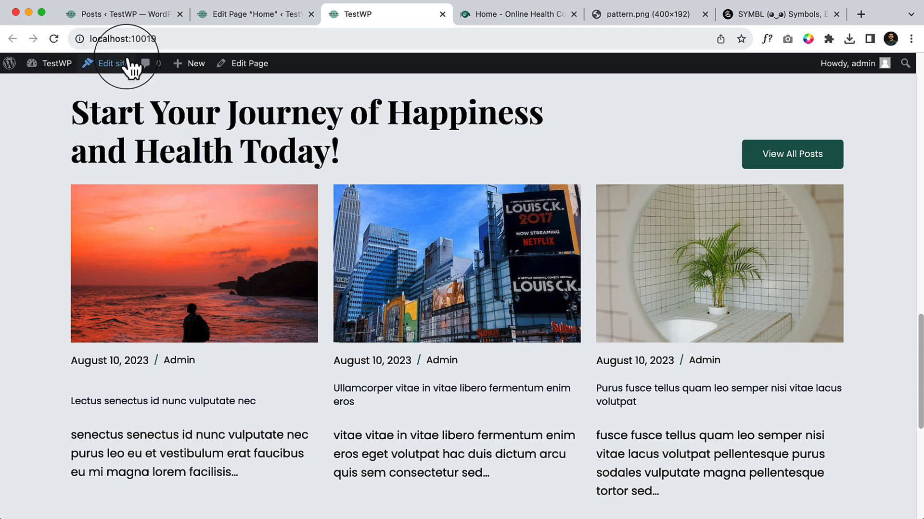
- Set the Post Featured Image height to 230 px in the Home page editor and update the page
{"action": "left_click", "coordinate": [233, 19]}
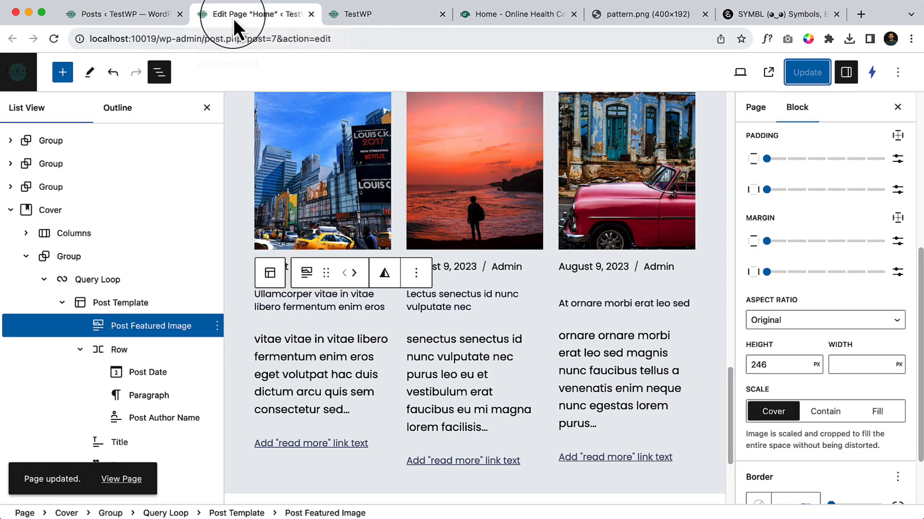
{"action": "left_click", "coordinate": [753, 364]}
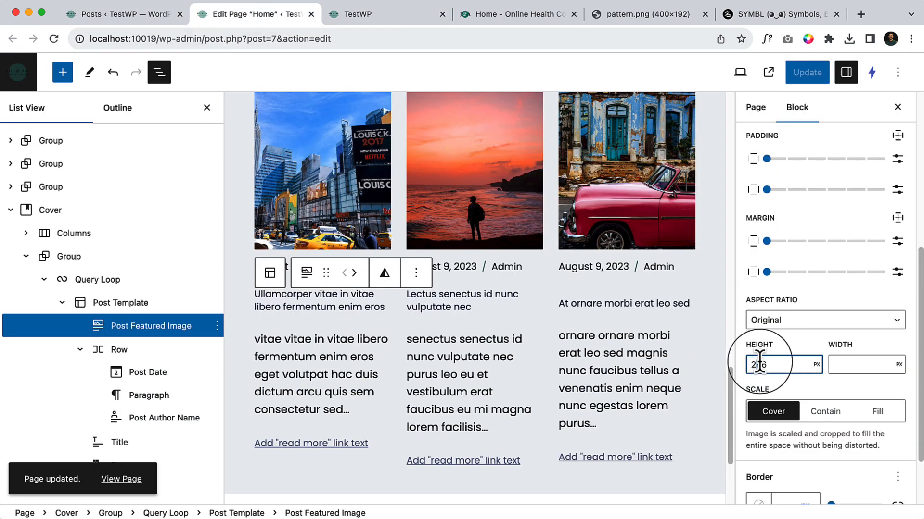
{"action": "key", "text": "BackSpace"}
{"action": "type", "text": "3"}
{"action": "key", "text": "BackSpace"}
{"action": "type", "text": "0"}
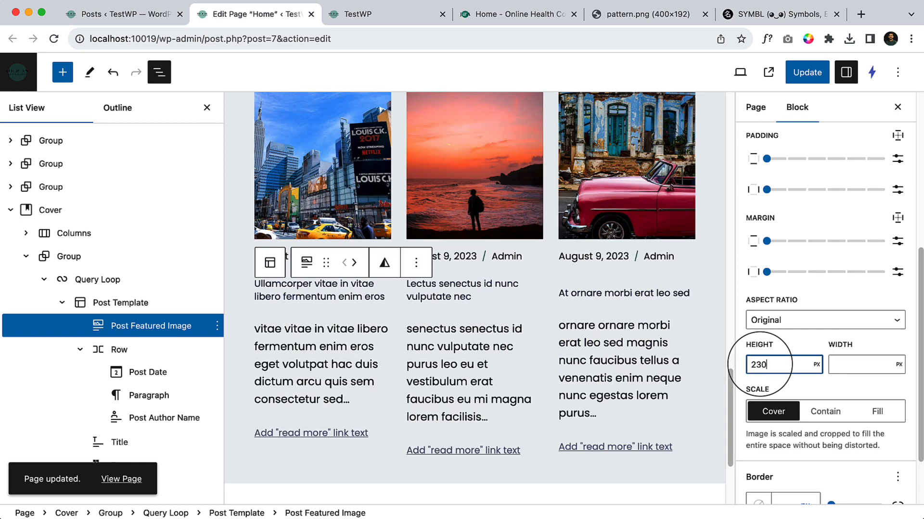
{"action": "left_click", "coordinate": [800, 72]}
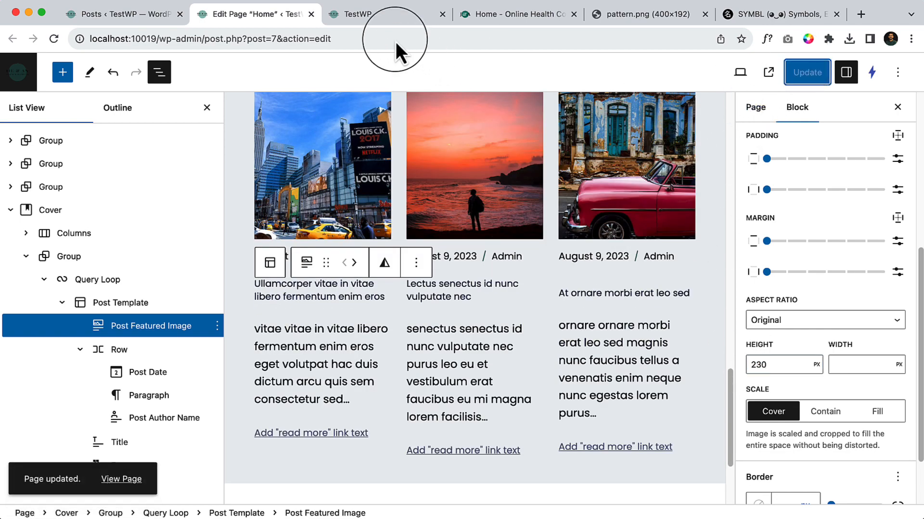
- Reload the front-end page and inspect the middle post's title link in the browser's developer tools
{"action": "left_click", "coordinate": [384, 14]}
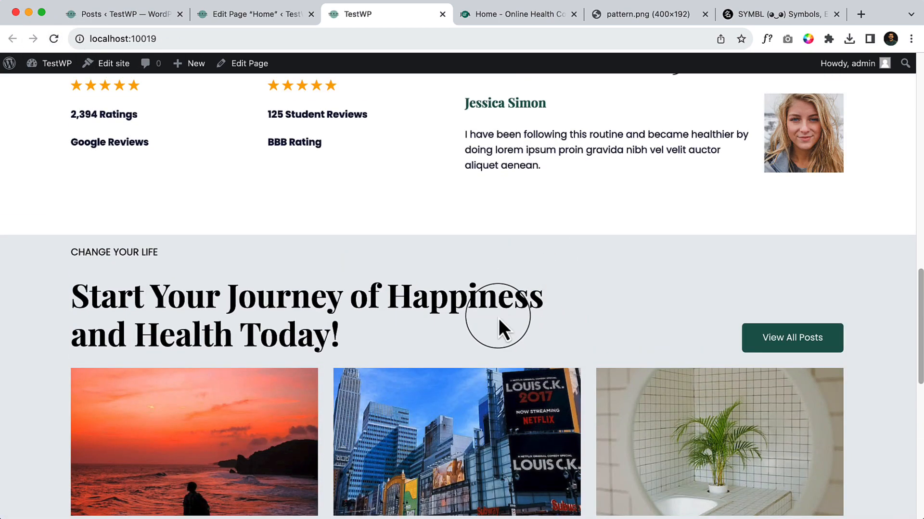
{"action": "scroll", "coordinate": [499, 318], "scroll_direction": "down", "scroll_amount": 5}
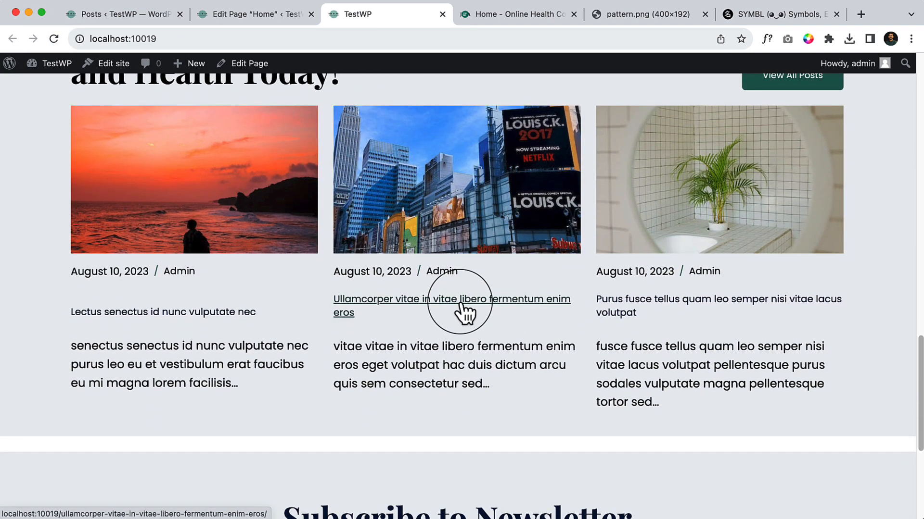
{"action": "right_click", "coordinate": [461, 313]}
{"action": "left_click", "coordinate": [553, 505]}
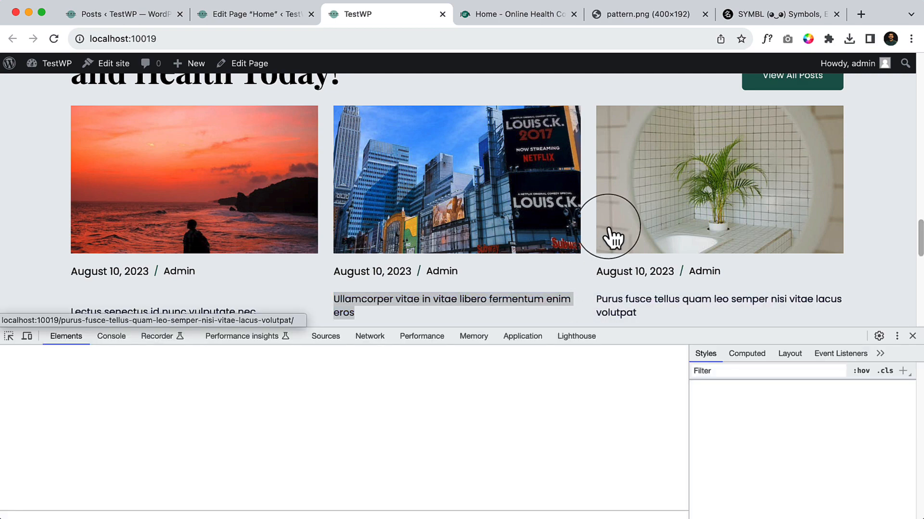
- Compare the middle post's title heading and its link in the developer tools, enlarging the tools pane and selecting the h3 element
{"action": "scroll", "coordinate": [610, 216], "scroll_direction": "down", "scroll_amount": 2}
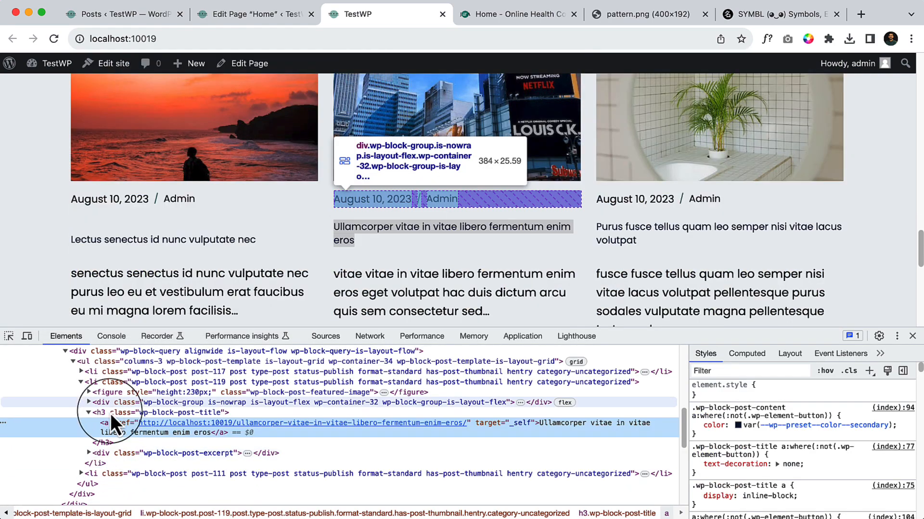
{"action": "left_click", "coordinate": [110, 414]}
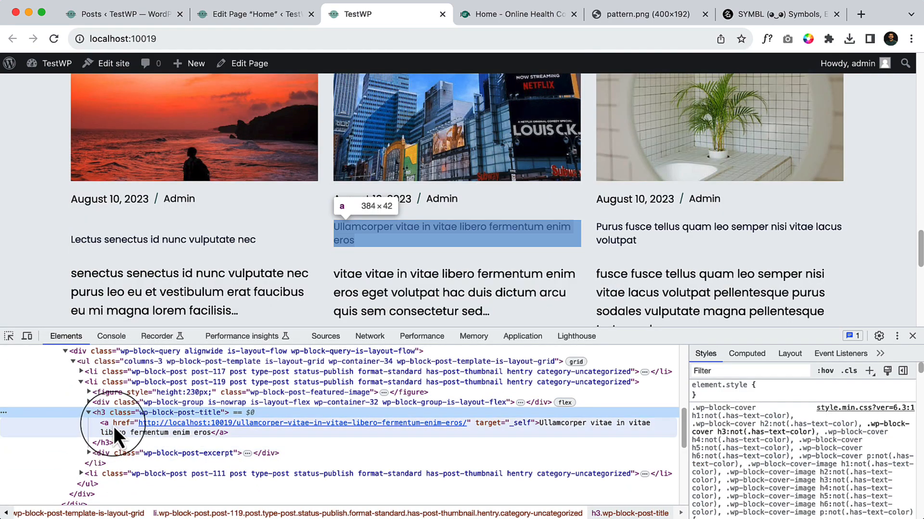
{"action": "left_click", "coordinate": [114, 427]}
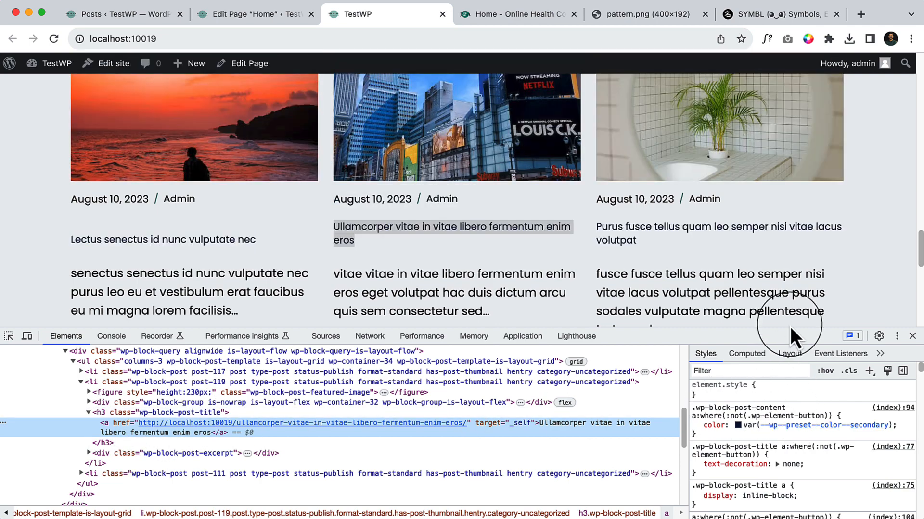
{"action": "left_click_drag", "start_coordinate": [789, 330], "coordinate": [805, 279]}
{"action": "scroll", "coordinate": [489, 251], "scroll_direction": "down", "scroll_amount": 1}
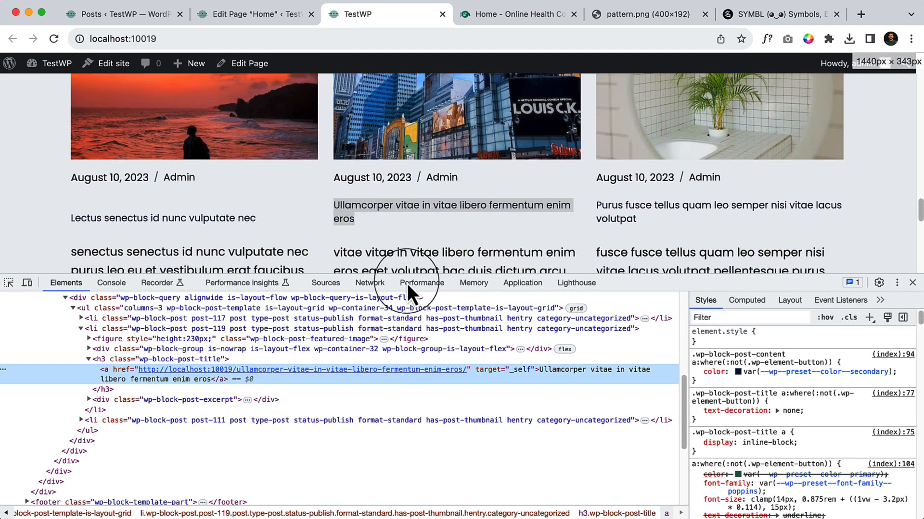
{"action": "left_click", "coordinate": [127, 358]}
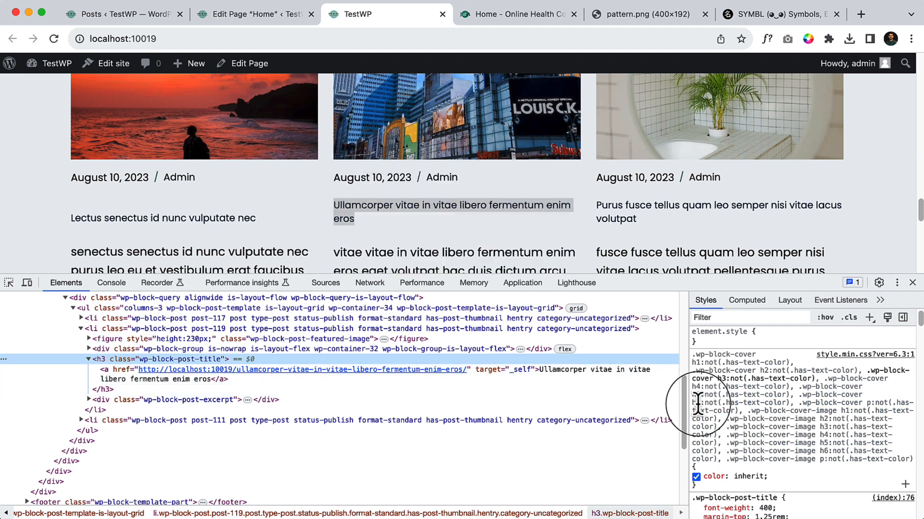
- Review the h3 post title's CSS rules, switching its font-size declaration off and back on to check its effect
{"action": "scroll", "coordinate": [809, 450], "scroll_direction": "down", "scroll_amount": 1}
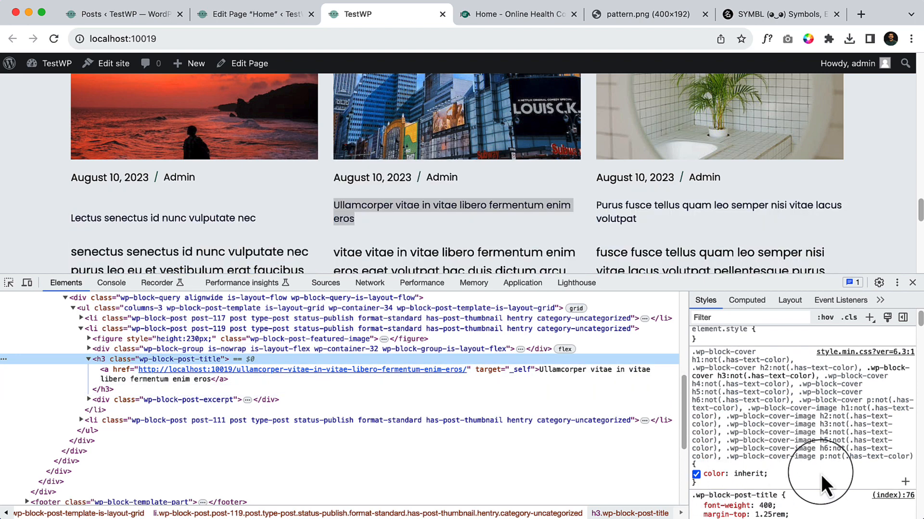
{"action": "scroll", "coordinate": [821, 474], "scroll_direction": "down", "scroll_amount": 3}
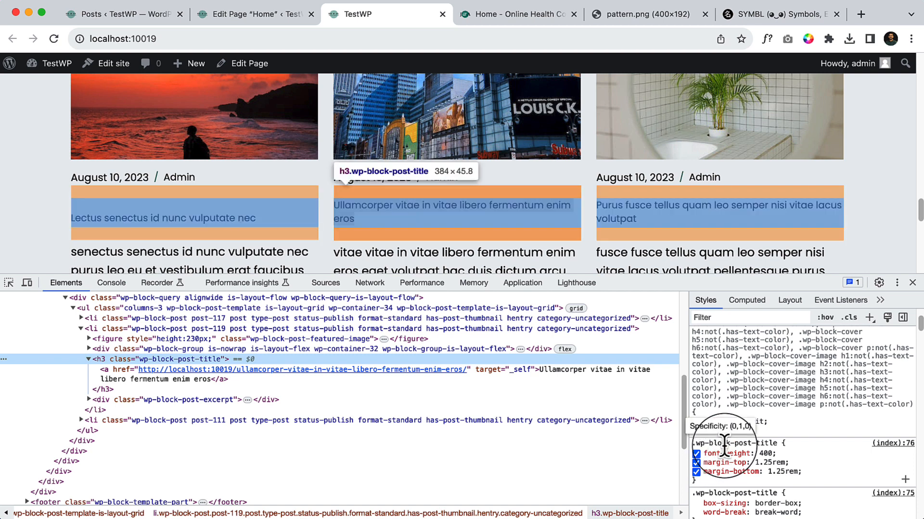
{"action": "scroll", "coordinate": [724, 443], "scroll_direction": "down", "scroll_amount": 4}
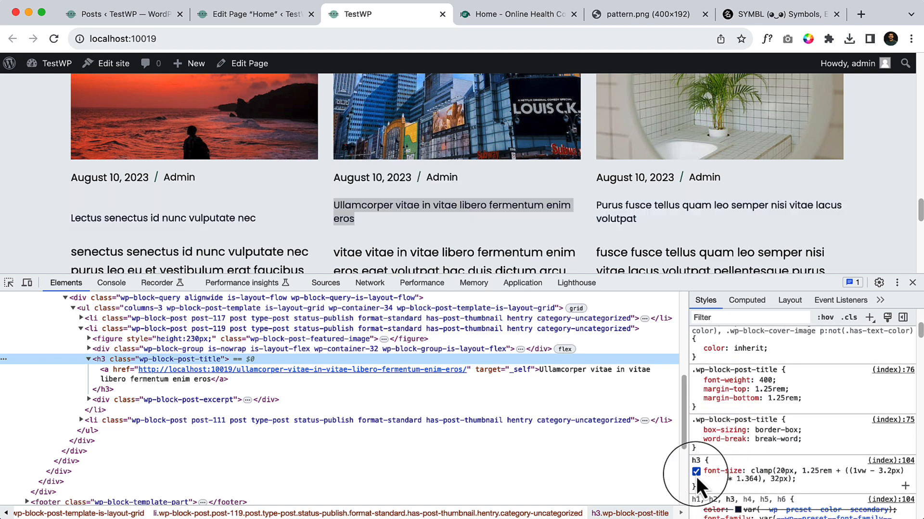
{"action": "left_click", "coordinate": [696, 473]}
{"action": "left_click", "coordinate": [696, 473]}
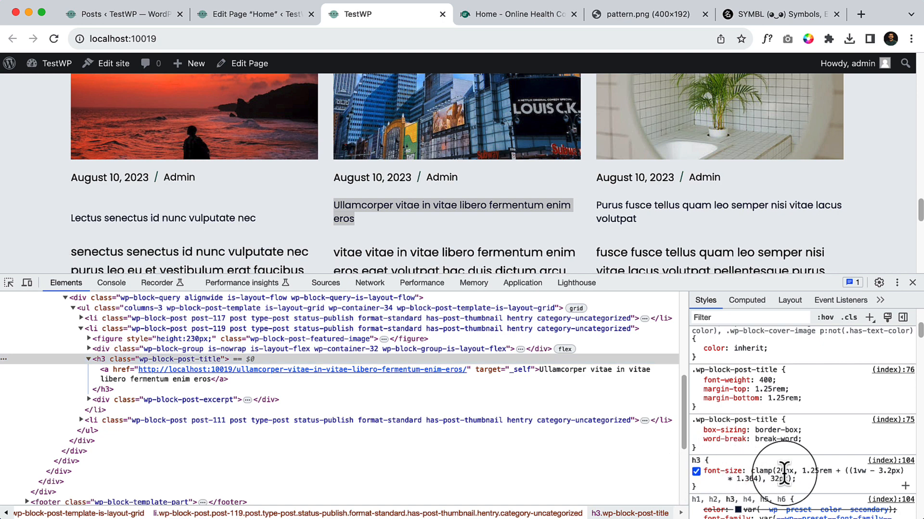
{"action": "scroll", "coordinate": [874, 470], "scroll_direction": "down", "scroll_amount": 3}
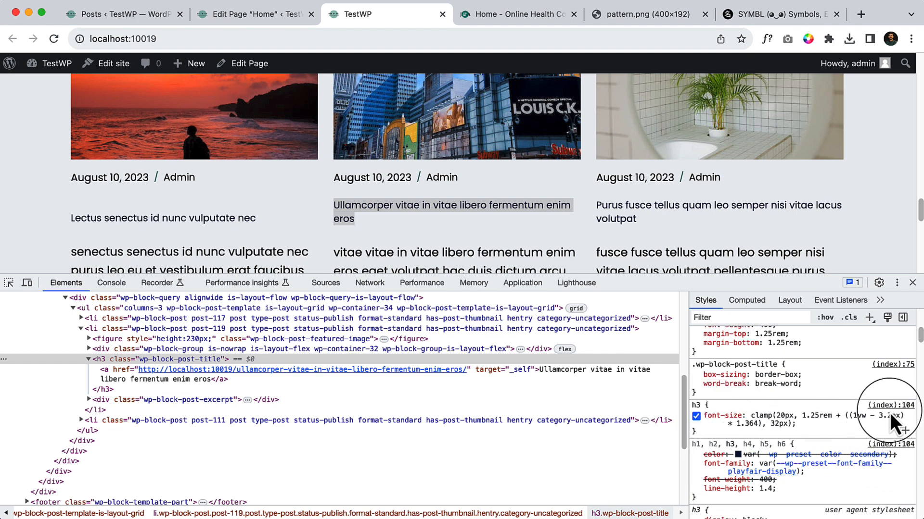
{"action": "mouse_move", "coordinate": [712, 416]}
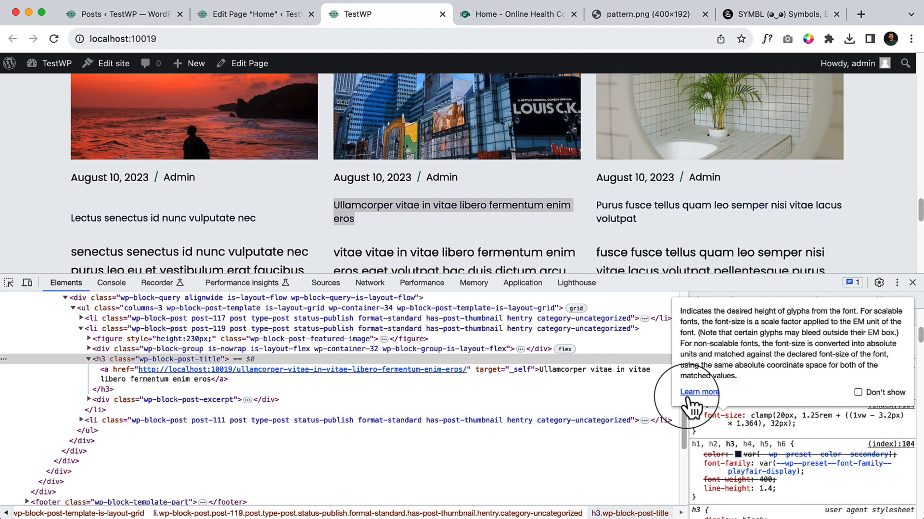
{"action": "scroll", "coordinate": [781, 447], "scroll_direction": "up", "scroll_amount": 10}
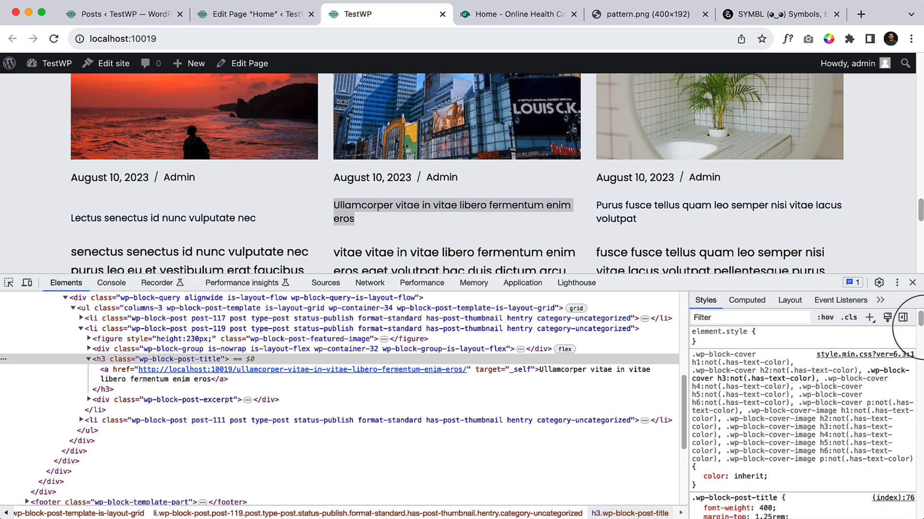
- Inspect the title link's CSS rules, toggling the font-size declaration under a:where(:not(.wp-element-button)) off and on and checking that selector
{"action": "left_click", "coordinate": [115, 370]}
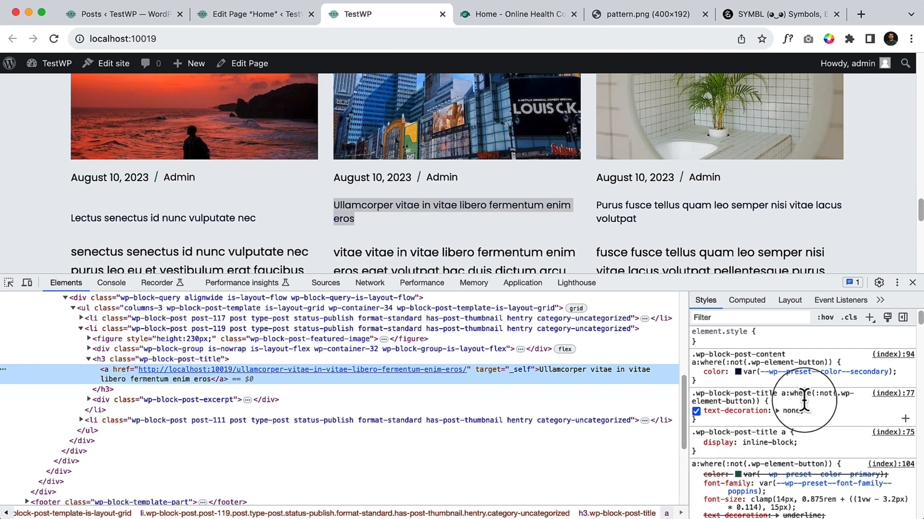
{"action": "scroll", "coordinate": [827, 451], "scroll_direction": "down", "scroll_amount": 2}
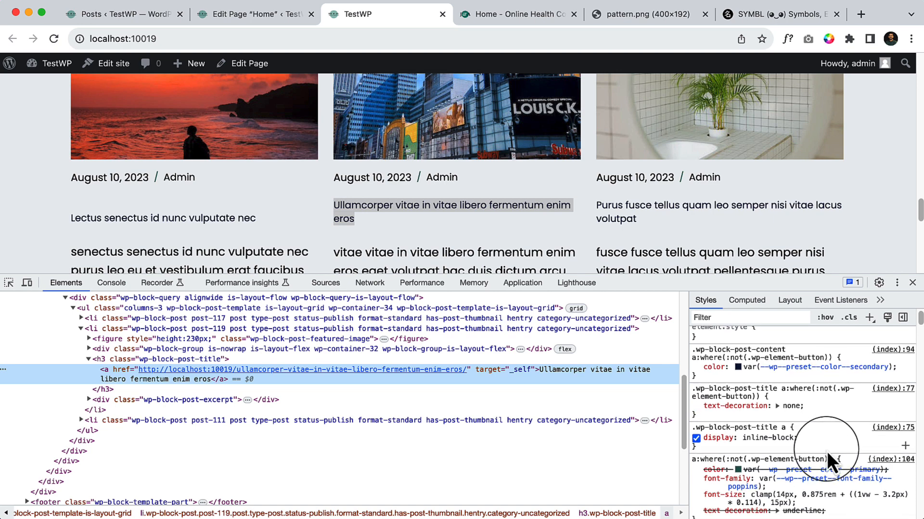
{"action": "scroll", "coordinate": [827, 451], "scroll_direction": "down", "scroll_amount": 4}
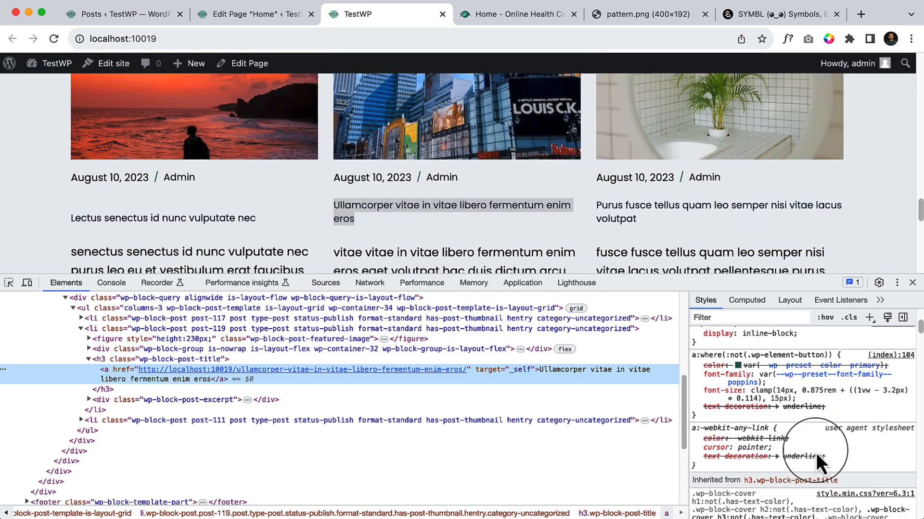
{"action": "left_click", "coordinate": [697, 397]}
{"action": "left_click", "coordinate": [697, 397]}
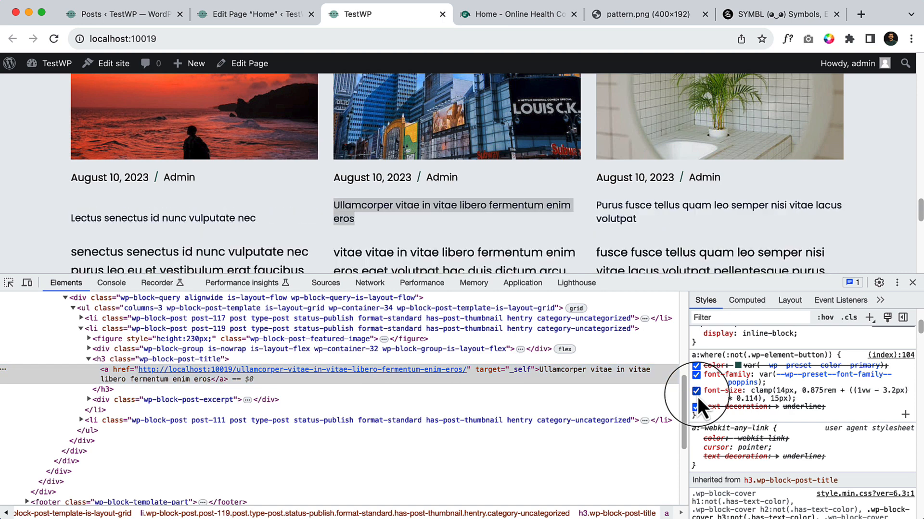
{"action": "mouse_move", "coordinate": [703, 359]}
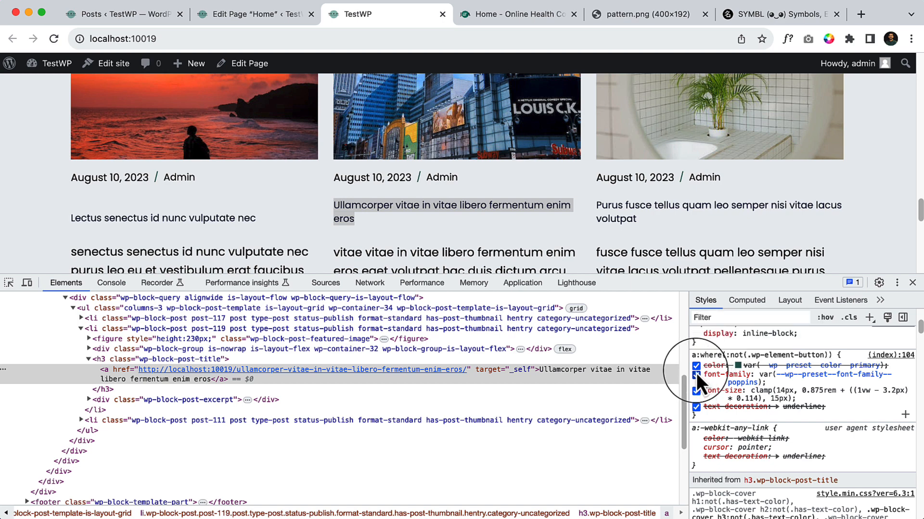
{"action": "left_click", "coordinate": [696, 391]}
{"action": "left_click", "coordinate": [696, 391]}
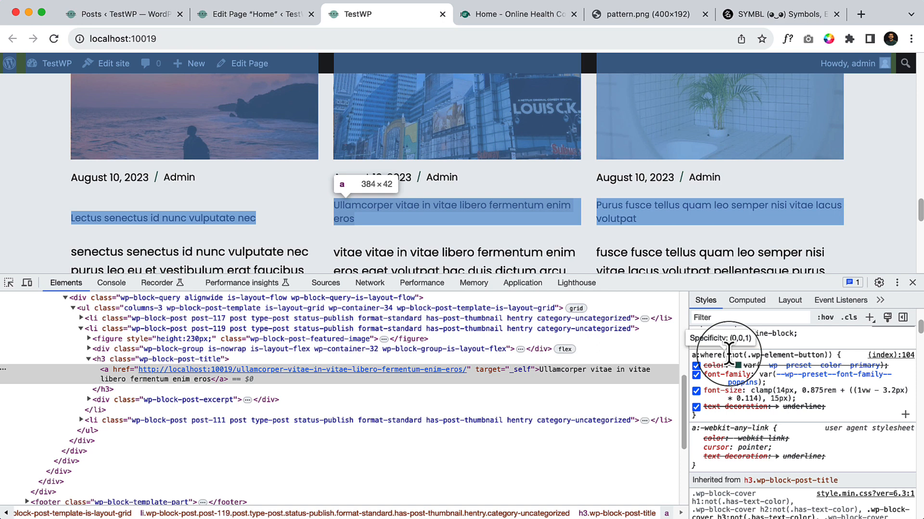
{"action": "left_click", "coordinate": [729, 355]}
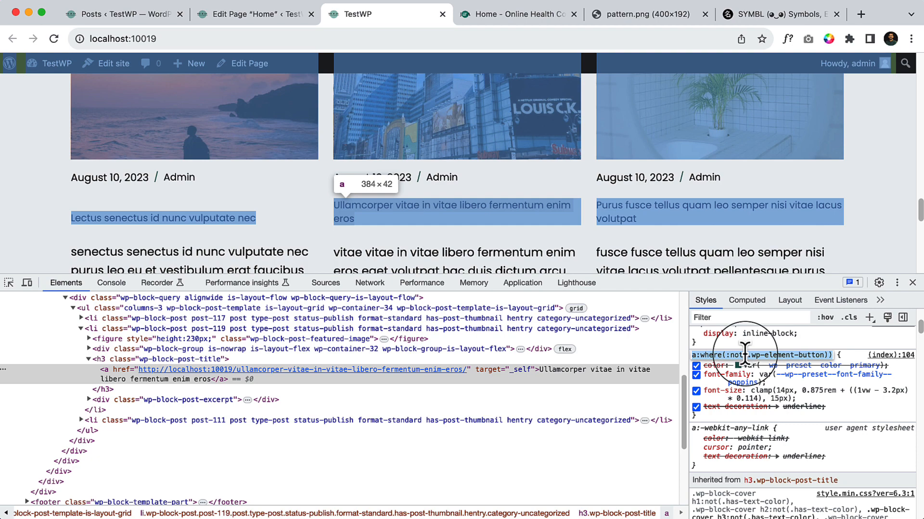
{"action": "left_click", "coordinate": [843, 354]}
- Open the Home page in the WordPress Site Editor and bring up the global typography styles for links
{"action": "left_click", "coordinate": [288, 14]}
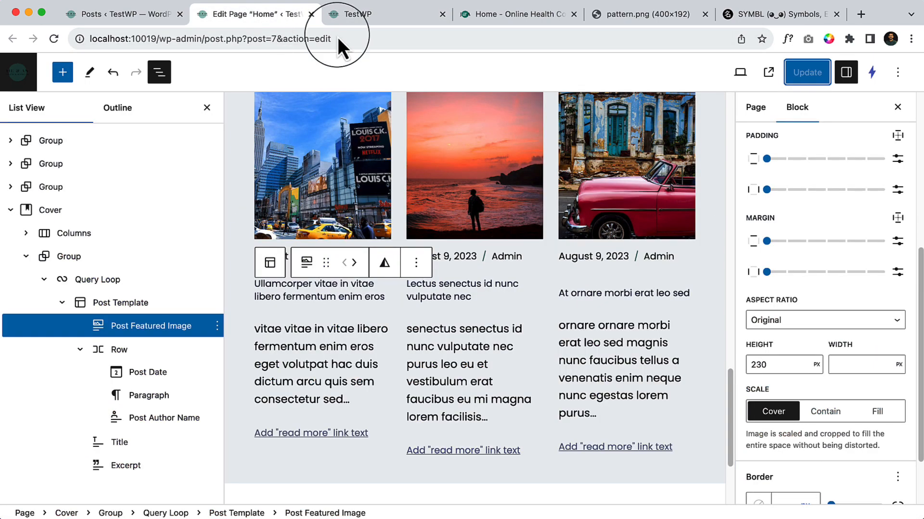
{"action": "scroll", "coordinate": [291, 172], "scroll_direction": "up", "scroll_amount": 10}
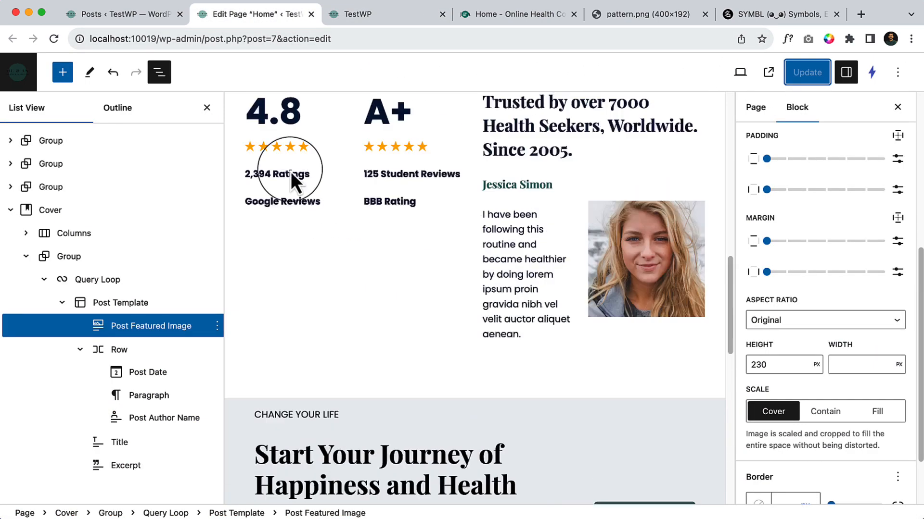
{"action": "left_click", "coordinate": [133, 17]}
{"action": "mouse_move", "coordinate": [42, 313]}
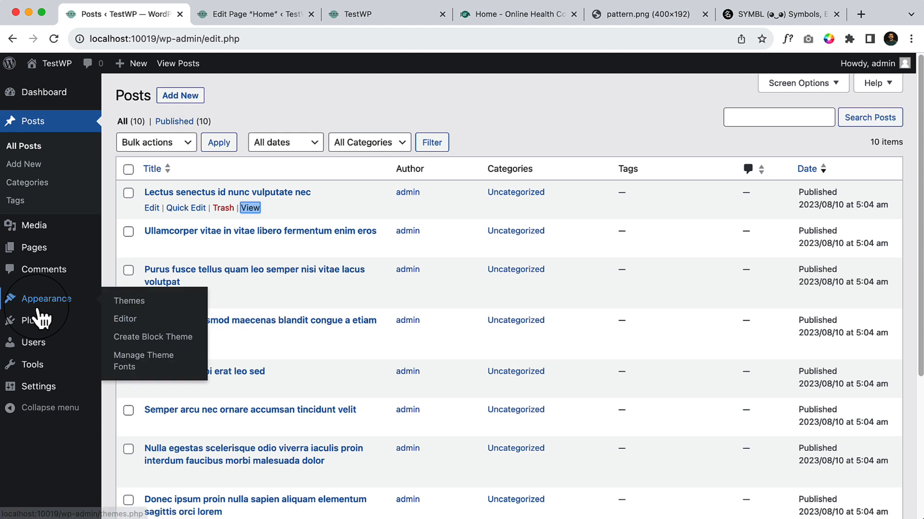
{"action": "left_click", "coordinate": [146, 321]}
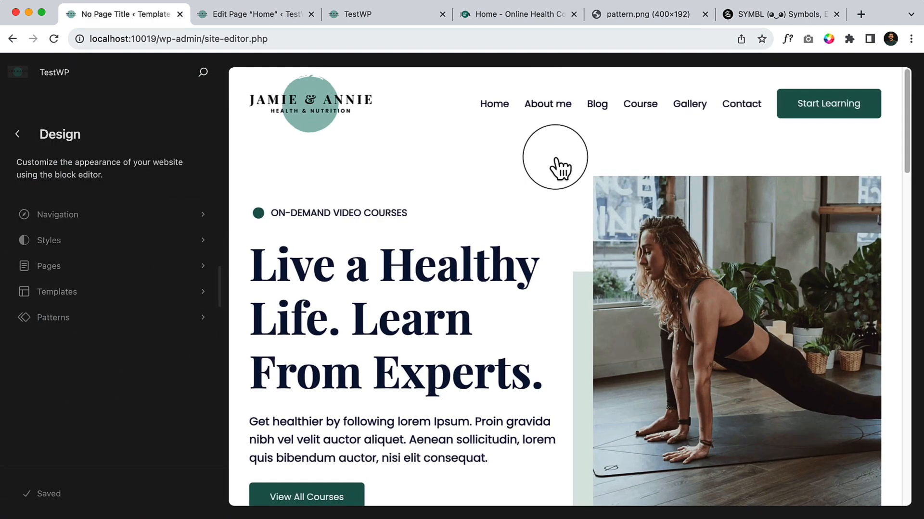
{"action": "left_click", "coordinate": [556, 161]}
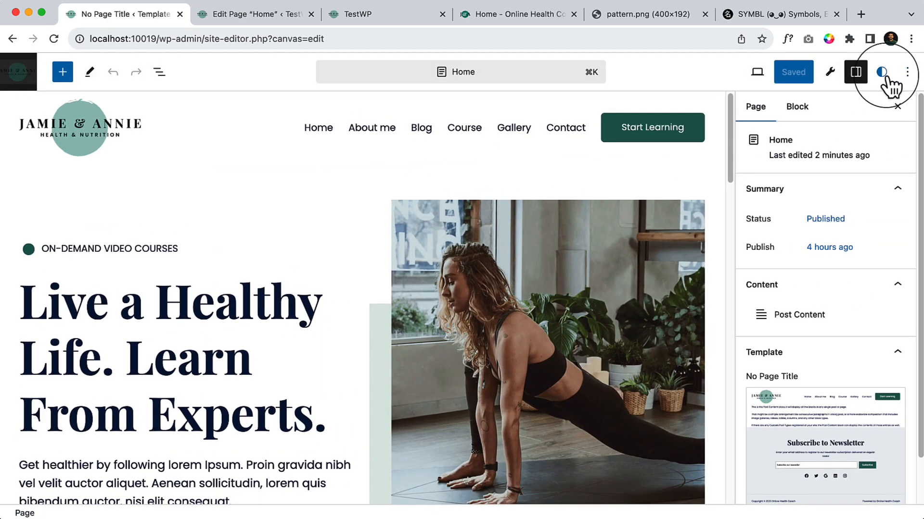
{"action": "left_click", "coordinate": [886, 78]}
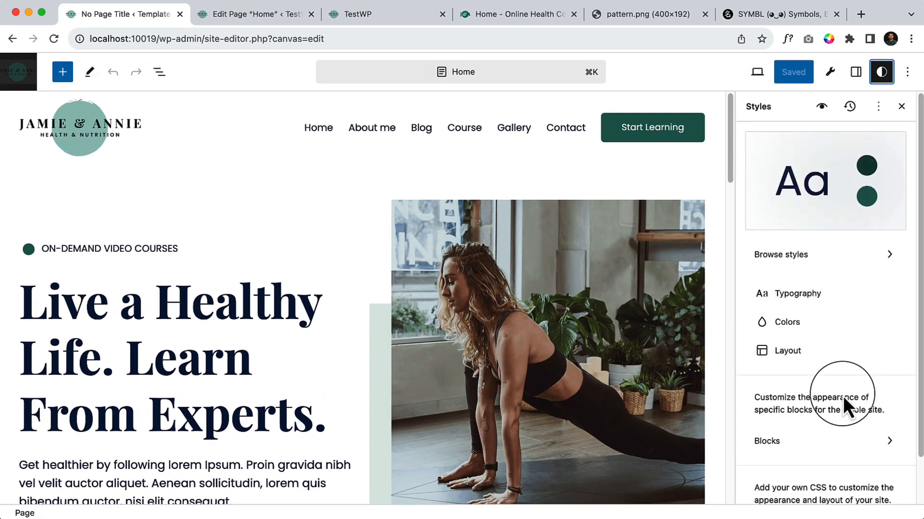
{"action": "left_click", "coordinate": [818, 296]}
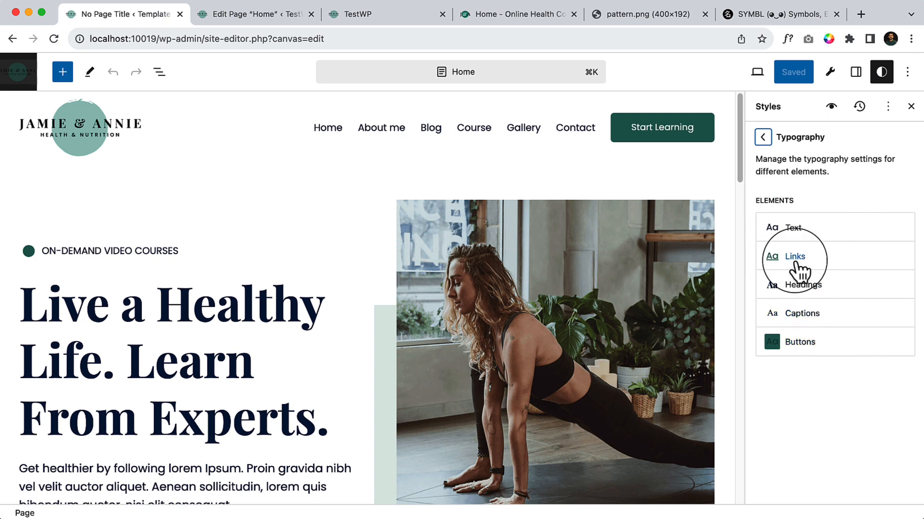
{"action": "left_click", "coordinate": [796, 263]}
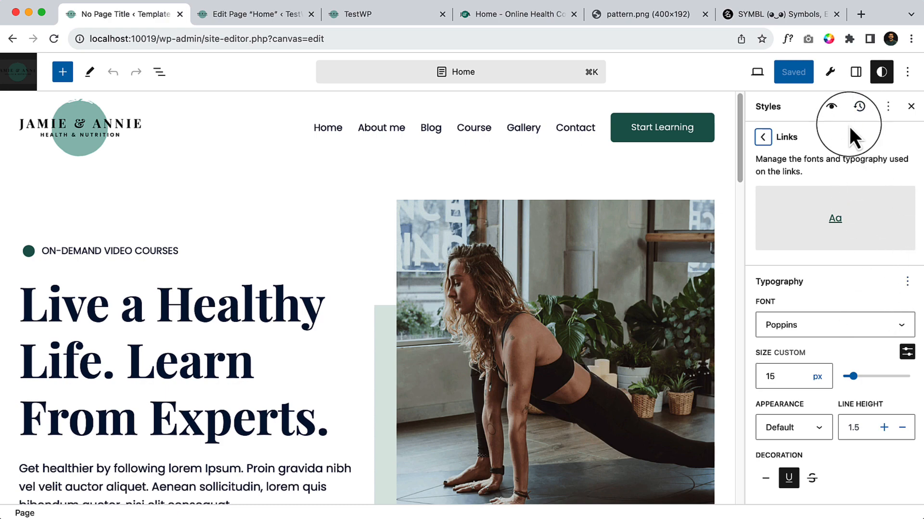
- Look through the Style Book's text samples for the site's styles and close it again
{"action": "left_click", "coordinate": [832, 108]}
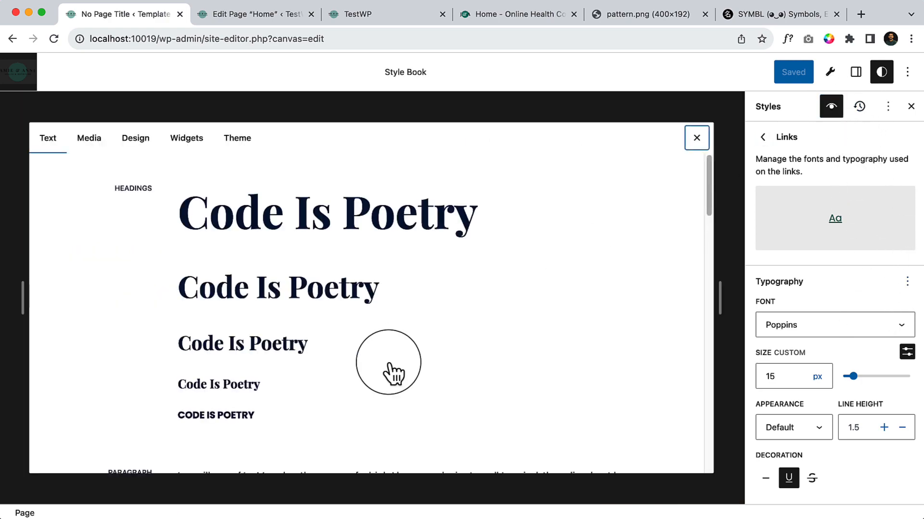
{"action": "scroll", "coordinate": [387, 371], "scroll_direction": "down", "scroll_amount": 15}
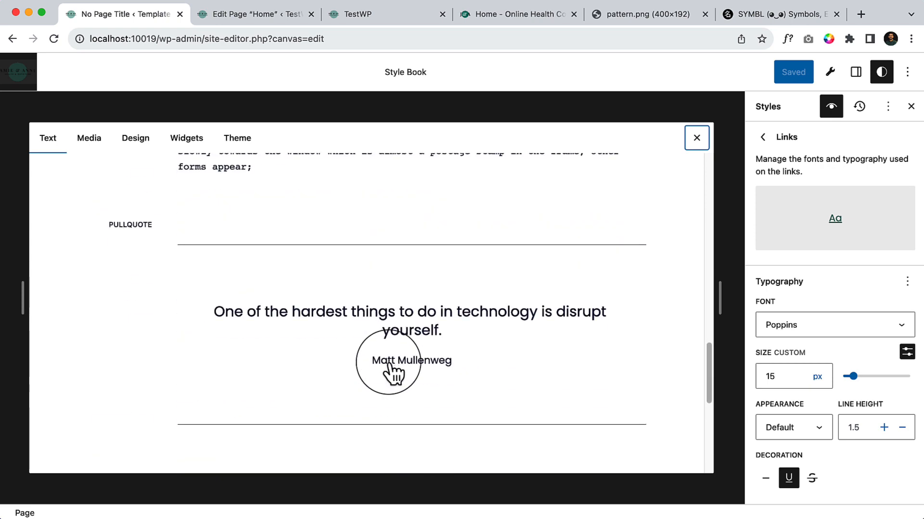
{"action": "scroll", "coordinate": [387, 371], "scroll_direction": "down", "scroll_amount": 6}
{"action": "scroll", "coordinate": [487, 324], "scroll_direction": "up", "scroll_amount": 10}
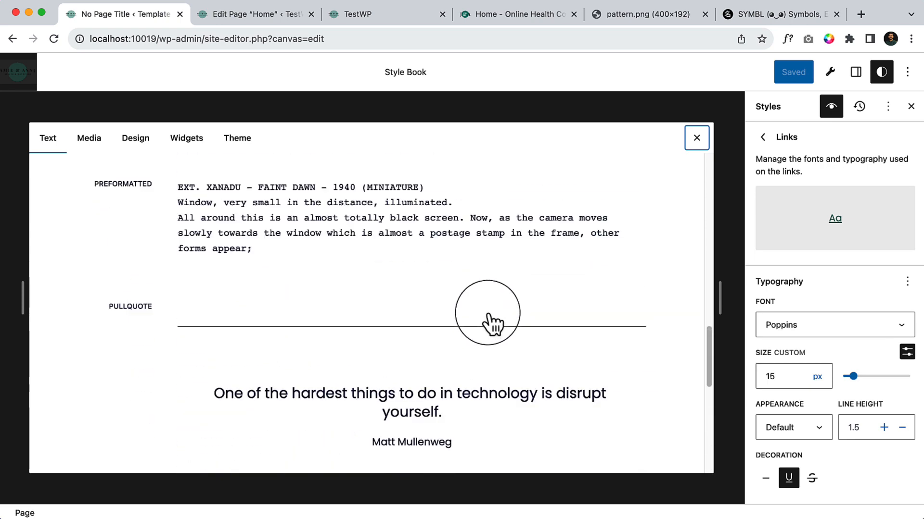
{"action": "scroll", "coordinate": [487, 323], "scroll_direction": "up", "scroll_amount": 6}
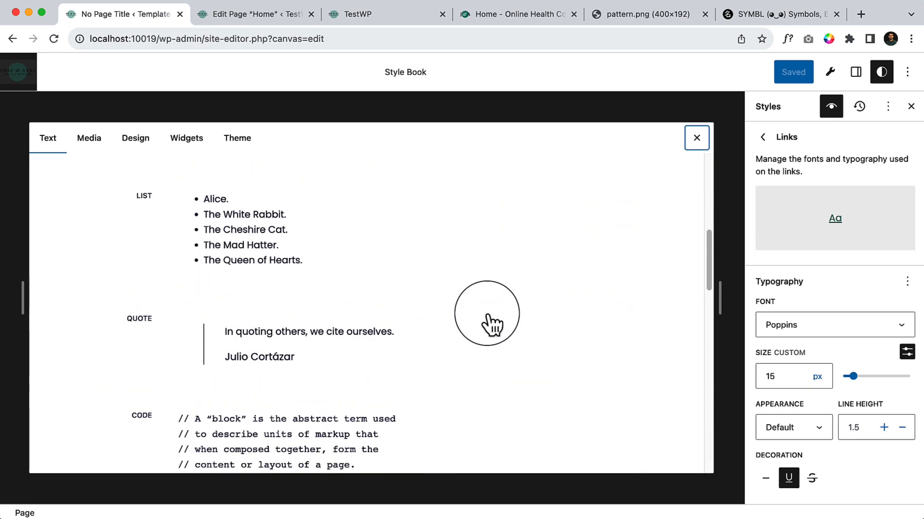
{"action": "left_click", "coordinate": [832, 106]}
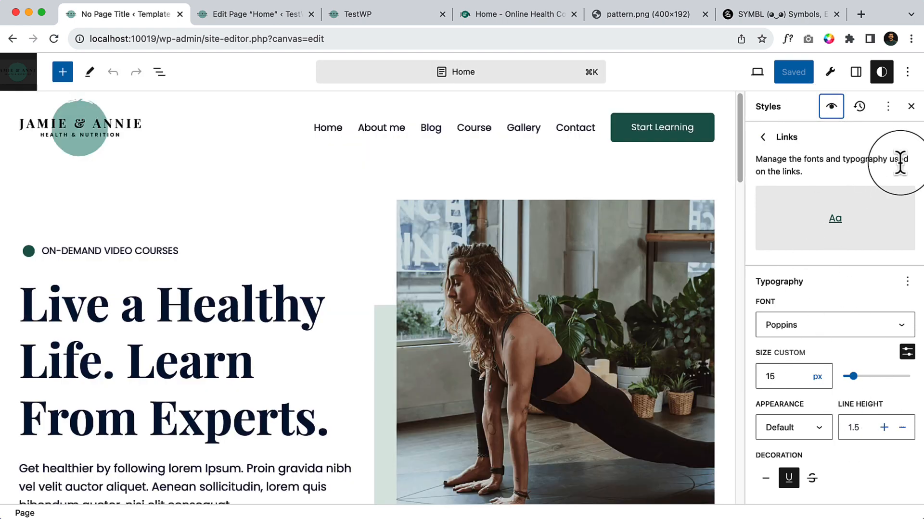
- Reset the font size in the global link typography to its default and save the custom styles
{"action": "left_click", "coordinate": [888, 106]}
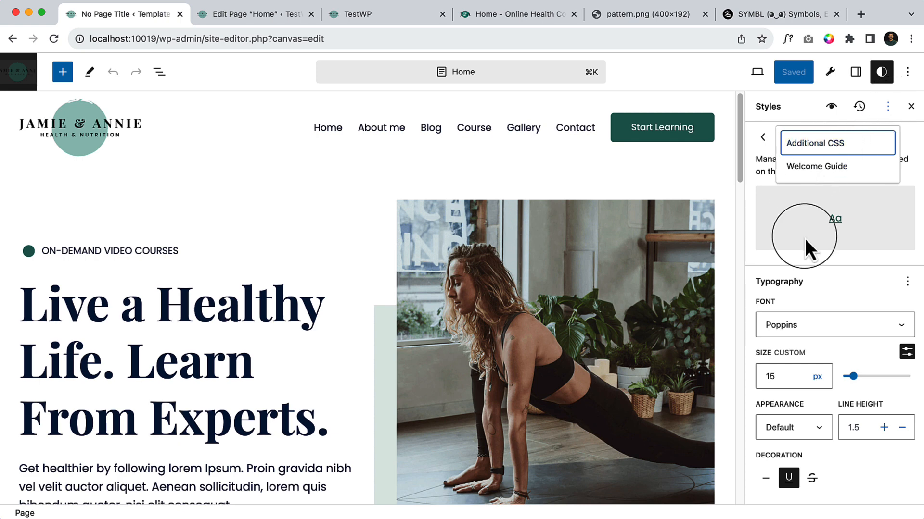
{"action": "left_click", "coordinate": [885, 289]}
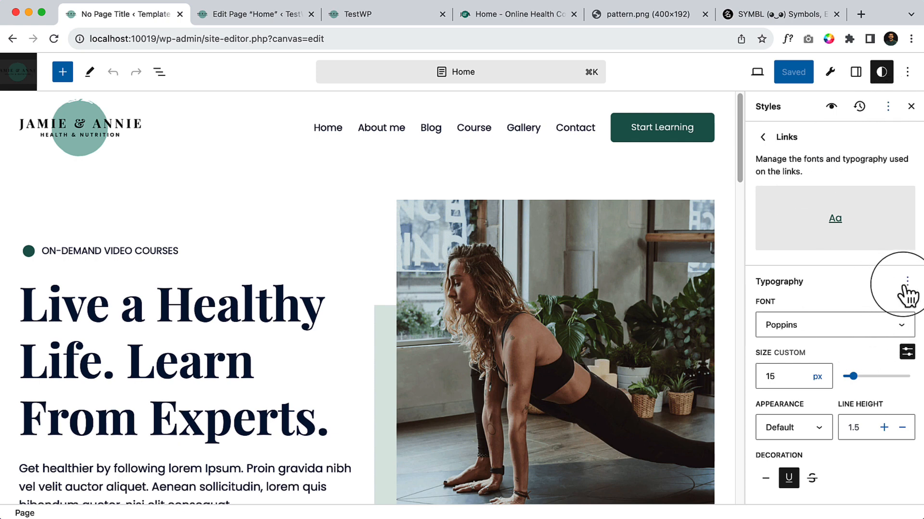
{"action": "left_click", "coordinate": [907, 352]}
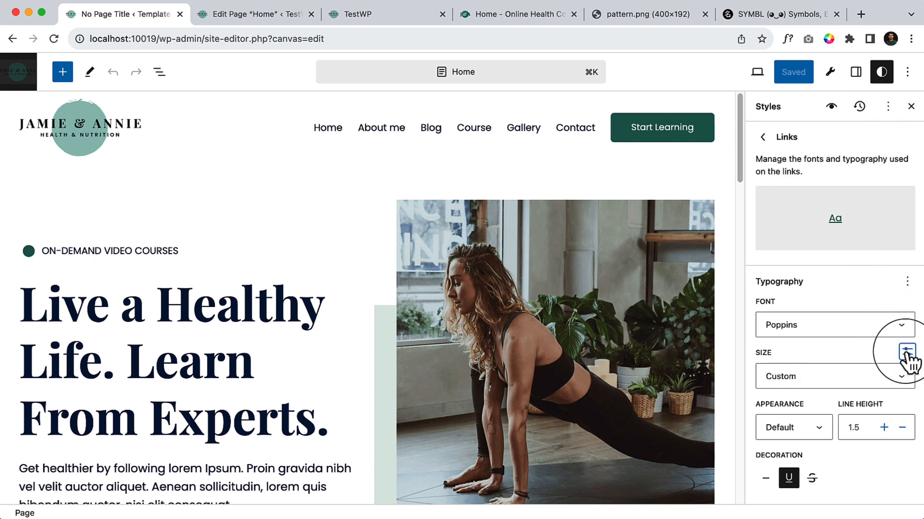
{"action": "left_click", "coordinate": [908, 283]}
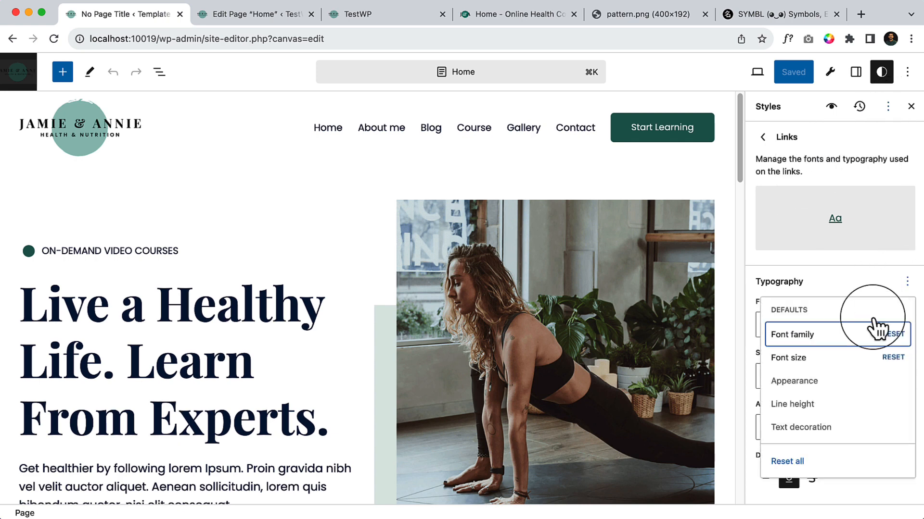
{"action": "left_click", "coordinate": [845, 358]}
{"action": "left_click", "coordinate": [801, 74]}
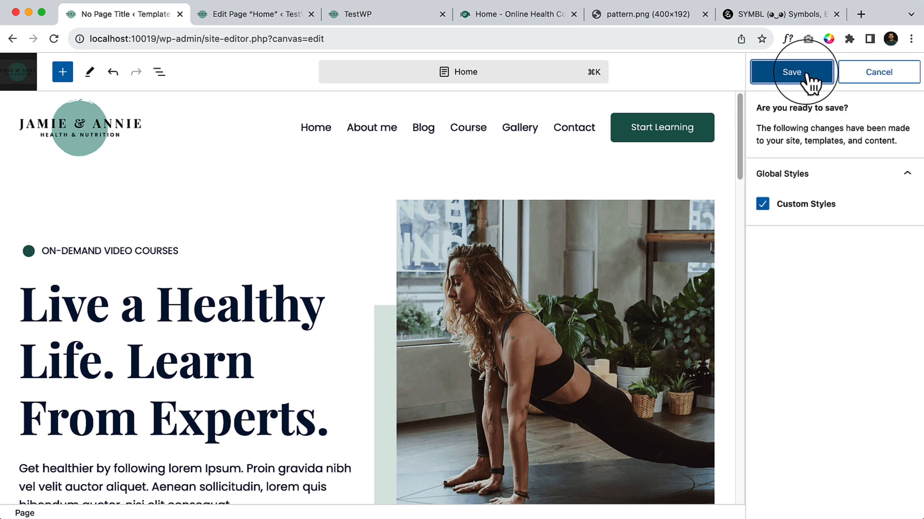
{"action": "left_click", "coordinate": [808, 76]}
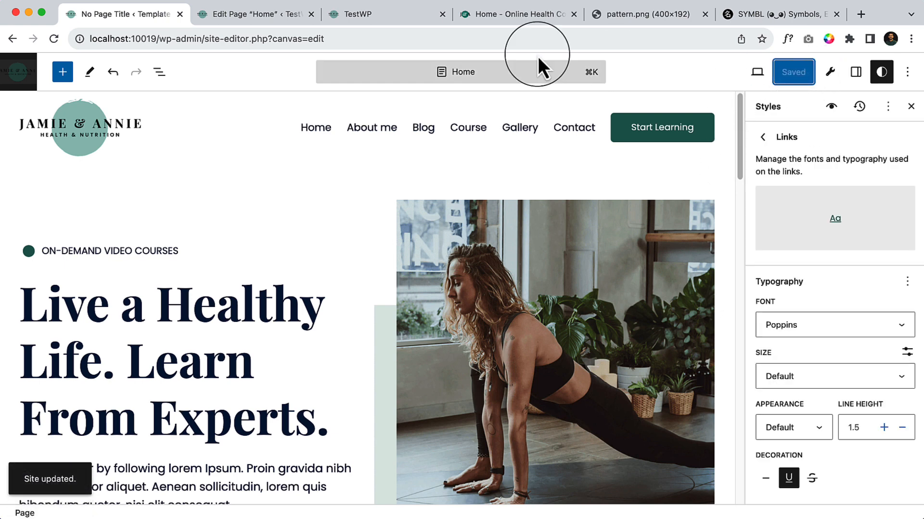
- Reload the live Home page and check the post title size against the saved global link styles
{"action": "left_click", "coordinate": [371, 17]}
{"action": "left_click", "coordinate": [52, 40]}
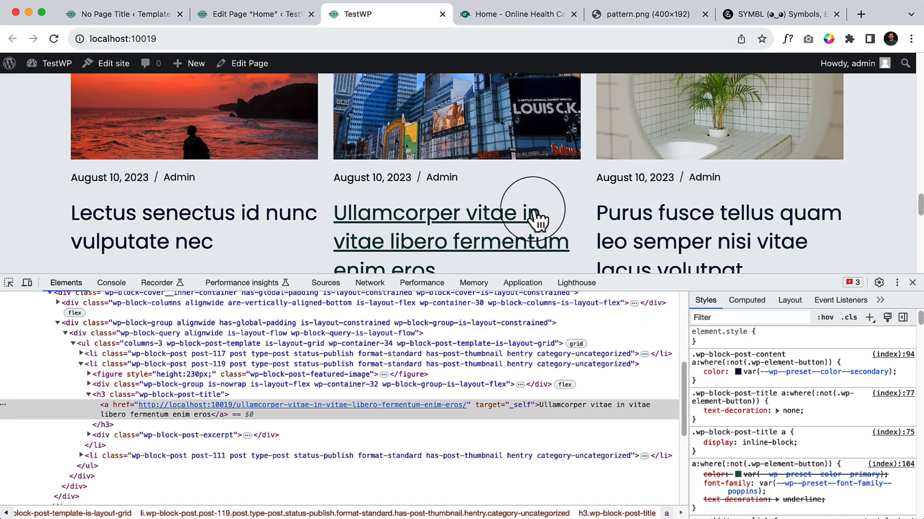
{"action": "scroll", "coordinate": [538, 210], "scroll_direction": "down", "scroll_amount": 3}
{"action": "left_click", "coordinate": [280, 19]}
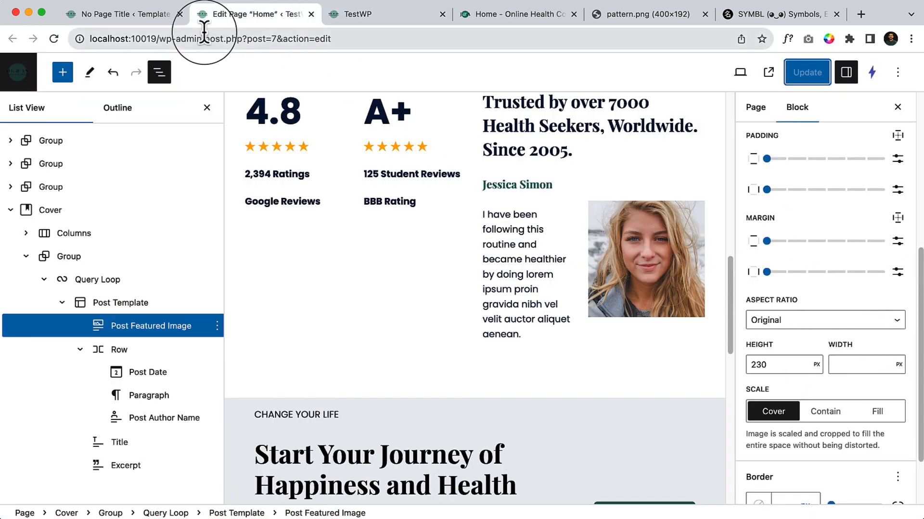
{"action": "left_click", "coordinate": [153, 18]}
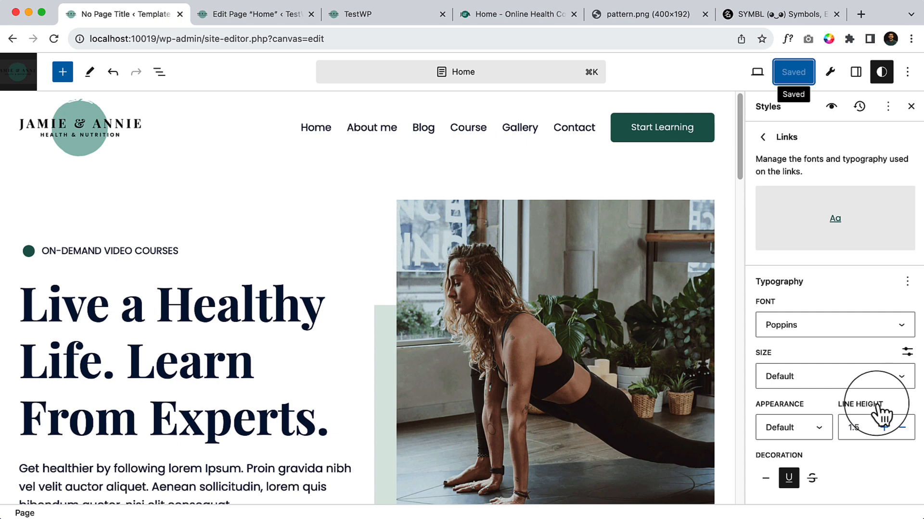
{"action": "scroll", "coordinate": [301, 334], "scroll_direction": "down", "scroll_amount": 2}
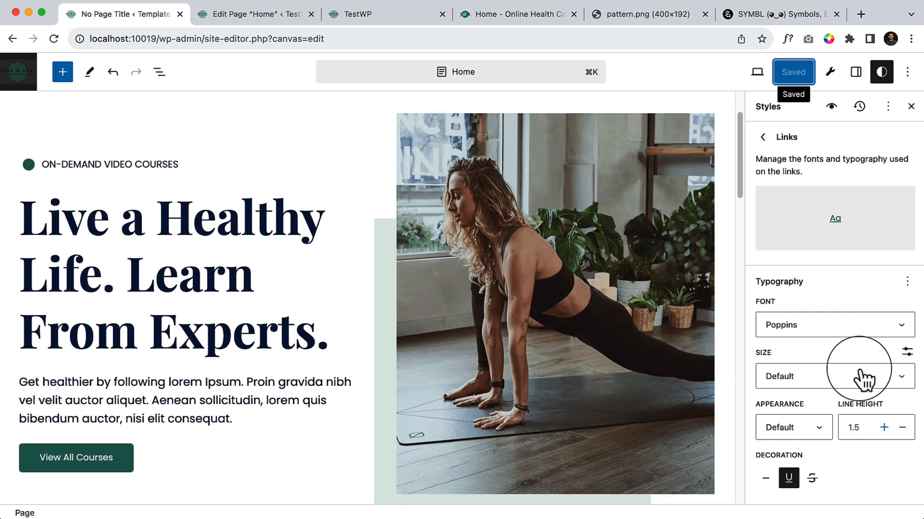
{"action": "left_click", "coordinate": [332, 14]}
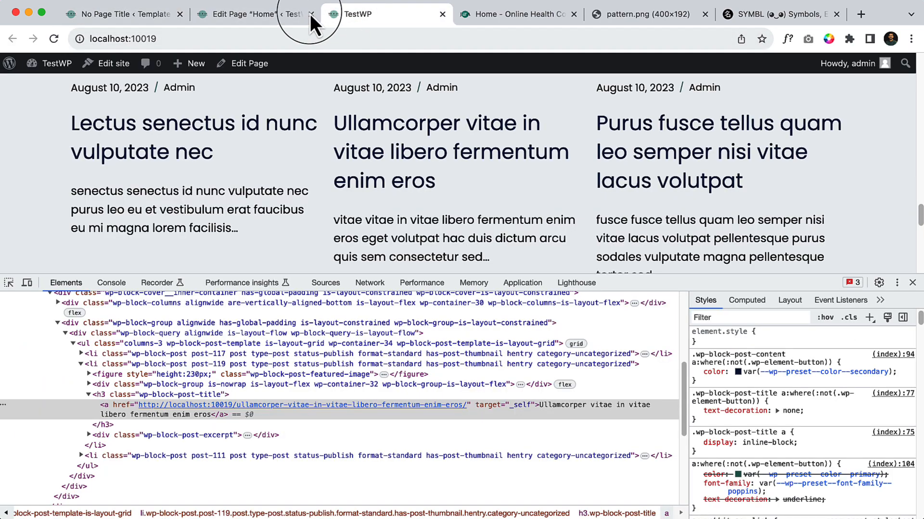
- Close the developer tools and review the posts section's titles, excerpts and spacing on the live Home page
{"action": "left_click", "coordinate": [913, 283]}
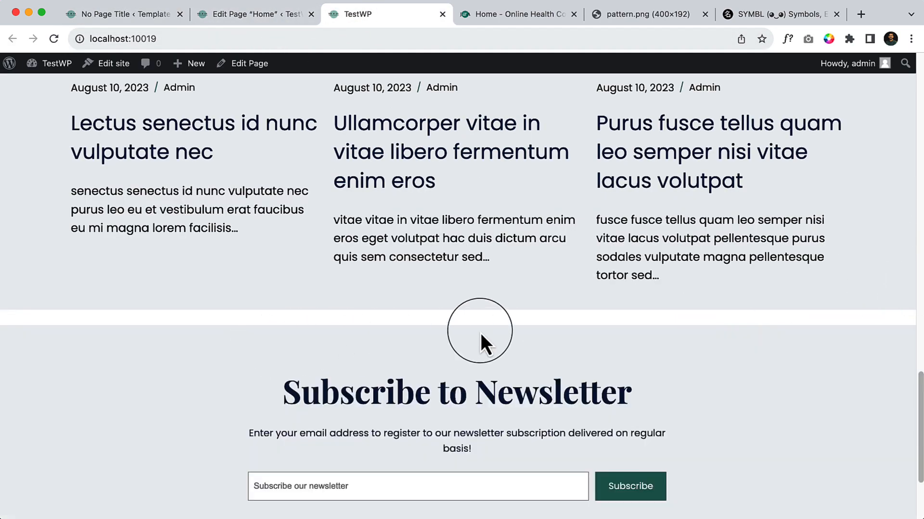
{"action": "scroll", "coordinate": [480, 333], "scroll_direction": "down", "scroll_amount": 2}
{"action": "scroll", "coordinate": [480, 333], "scroll_direction": "up", "scroll_amount": 5}
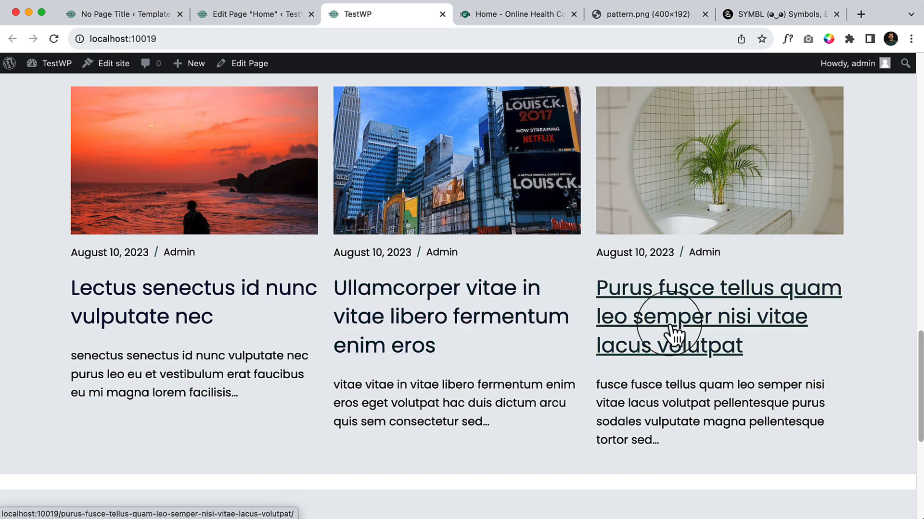
{"action": "scroll", "coordinate": [671, 333], "scroll_direction": "down", "scroll_amount": 3}
{"action": "scroll", "coordinate": [493, 337], "scroll_direction": "up", "scroll_amount": 5}
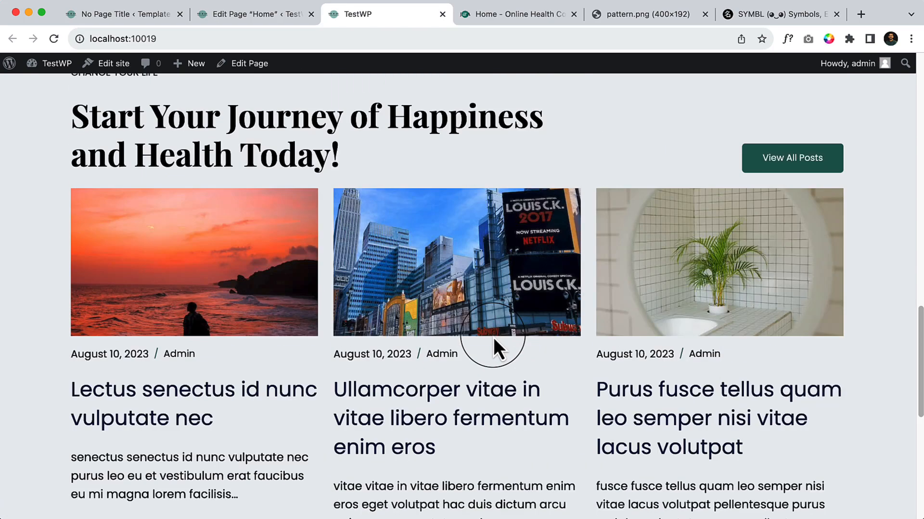
{"action": "scroll", "coordinate": [494, 343], "scroll_direction": "down", "scroll_amount": 2}
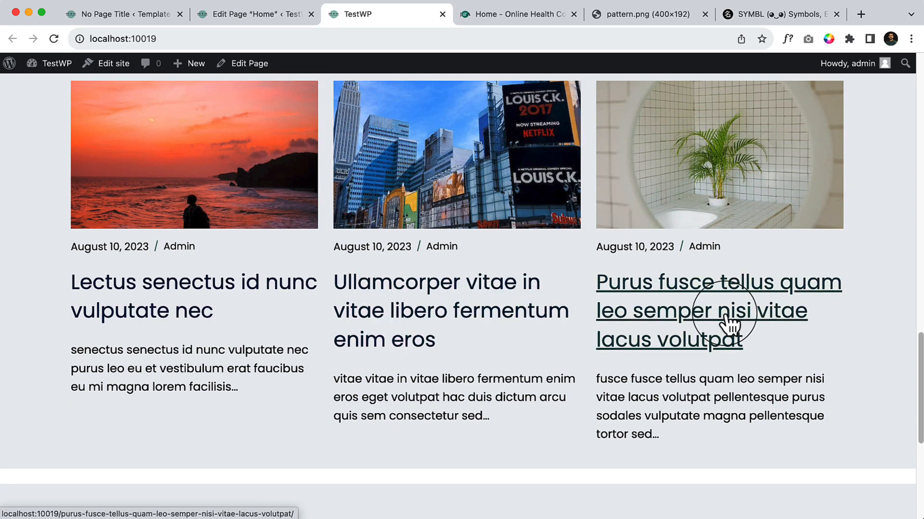
- Open the second and third posts of the posts section in new browser tabs
{"action": "right_click", "coordinate": [527, 307]}
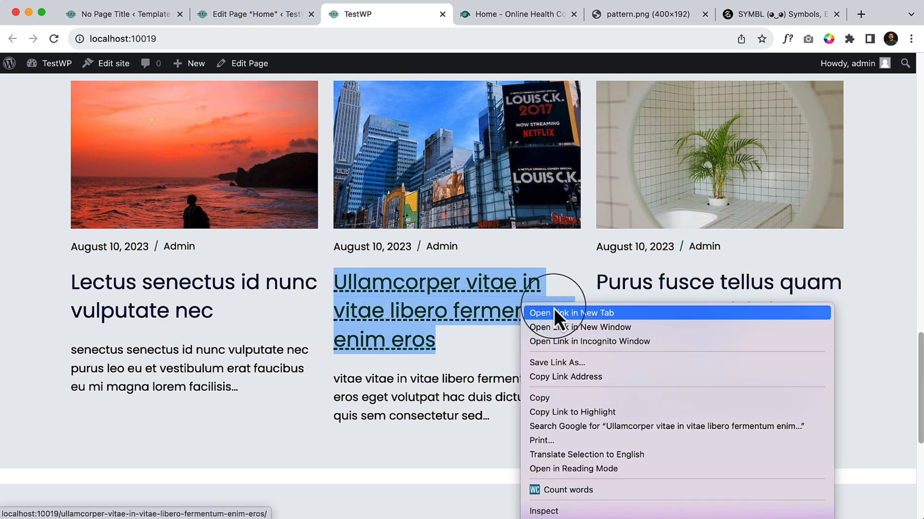
{"action": "left_click", "coordinate": [573, 313]}
{"action": "right_click", "coordinate": [698, 310]}
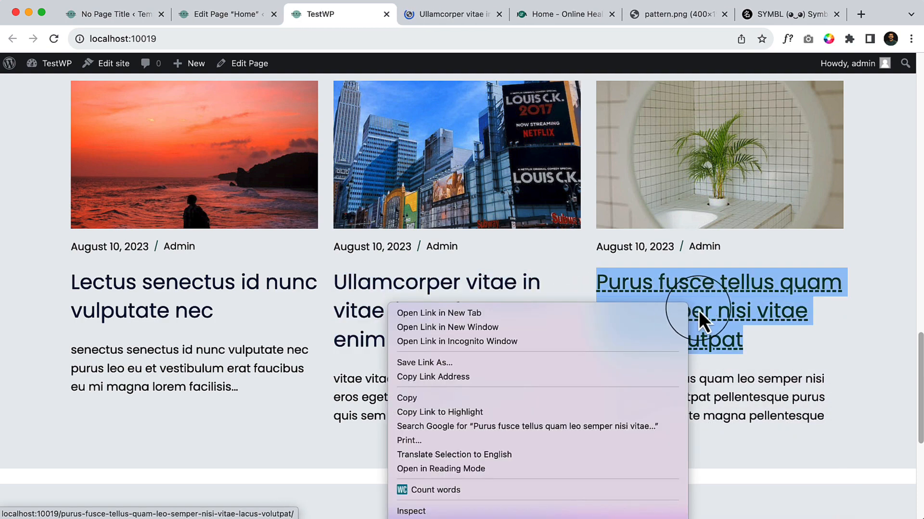
{"action": "left_click", "coordinate": [581, 312]}
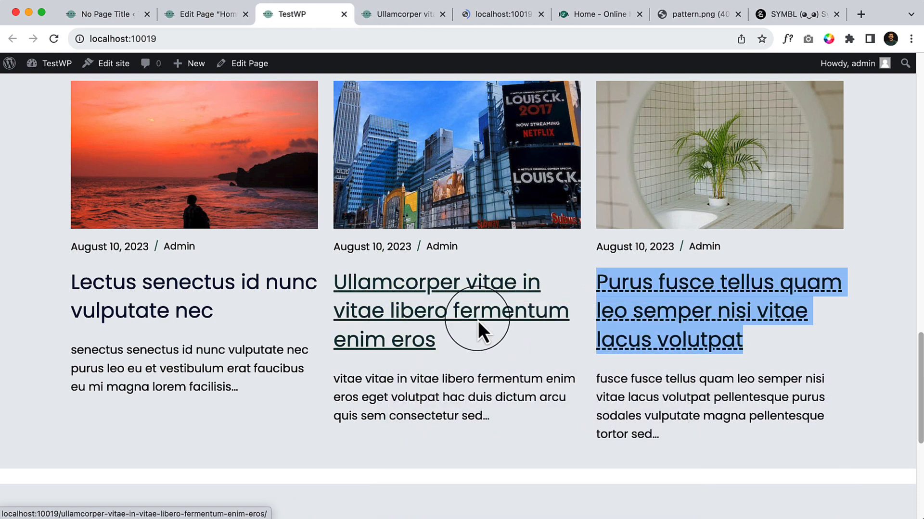
- Edit the Ullamcorper post, shortening its title to "Ullamcorper vitae in vitae libero fermentum", and update it
{"action": "left_click", "coordinate": [411, 27]}
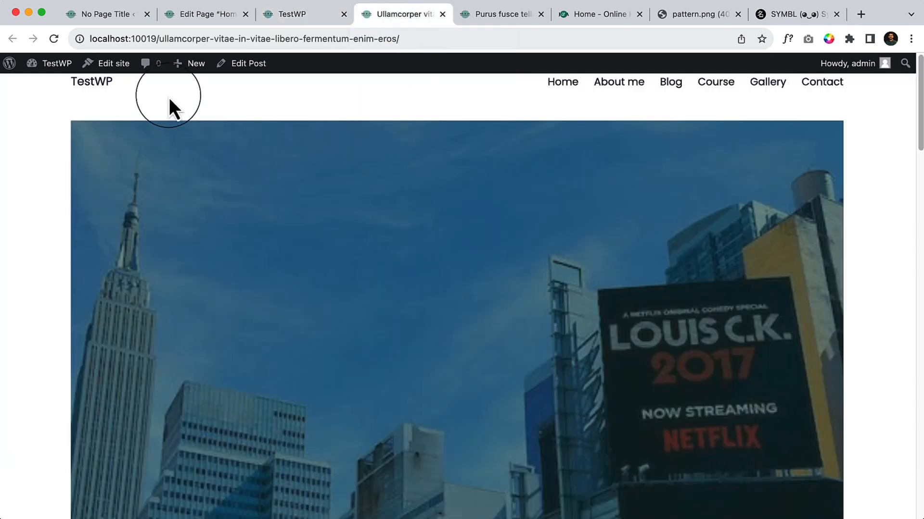
{"action": "left_click", "coordinate": [247, 63]}
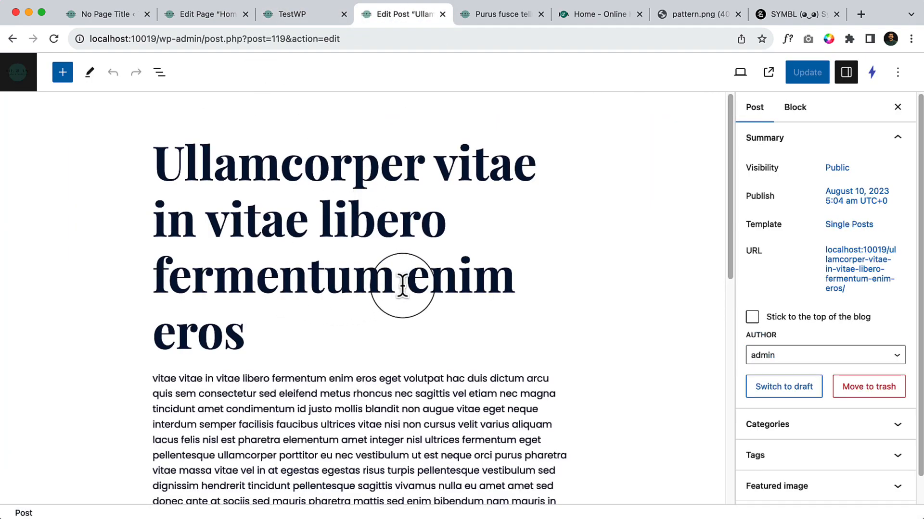
{"action": "left_click_drag", "start_coordinate": [402, 286], "coordinate": [428, 320]}
{"action": "key", "text": "BackSpace"}
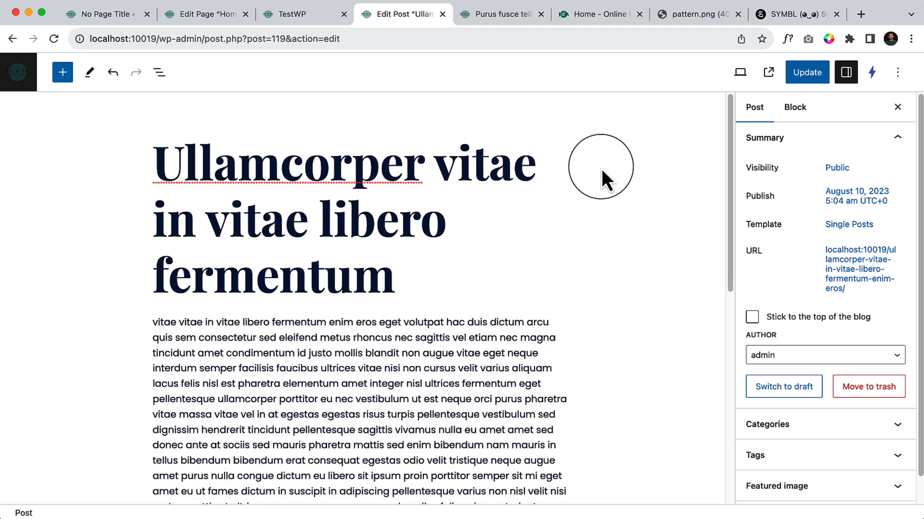
{"action": "left_click", "coordinate": [800, 80]}
- Edit the Purus post, shortening its title to "Purus fusce tellus quam leo semper nisi vitae", and update it
{"action": "left_click", "coordinate": [520, 14]}
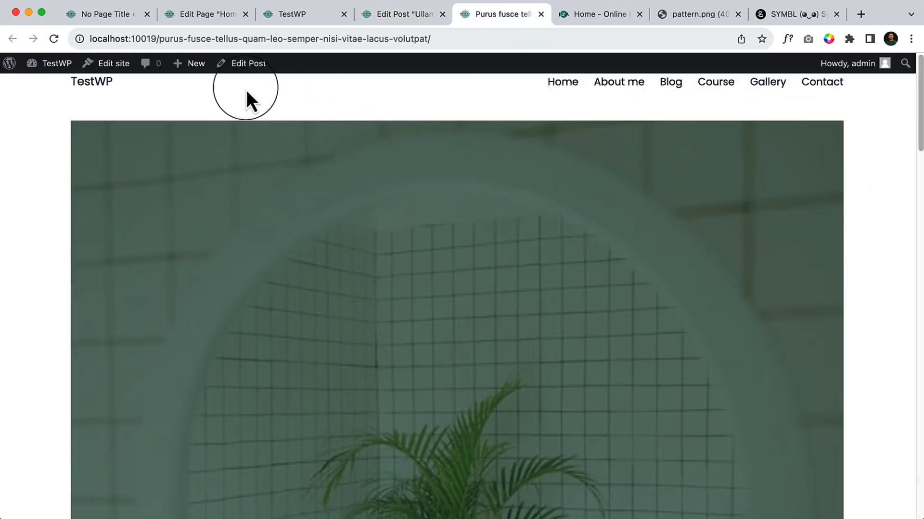
{"action": "left_click", "coordinate": [241, 64]}
{"action": "left_click_drag", "start_coordinate": [354, 281], "coordinate": [408, 325]}
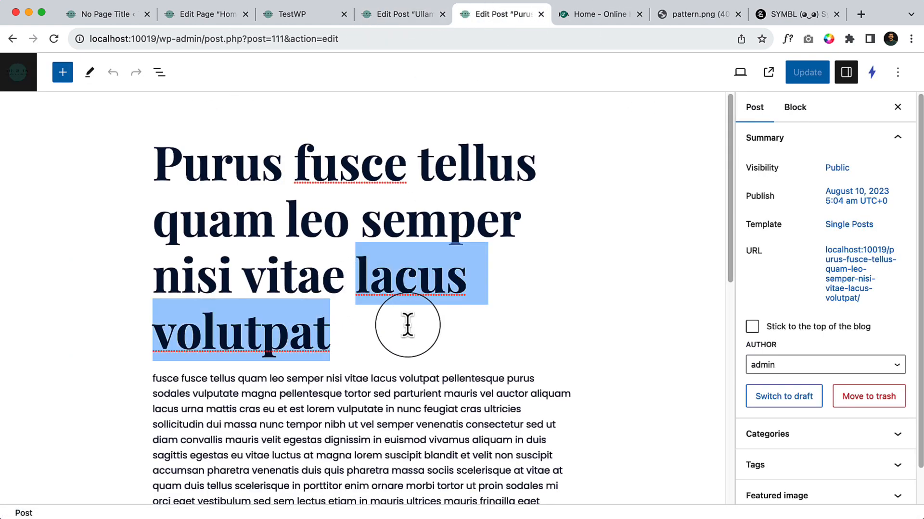
{"action": "key", "text": "BackSpace"}
{"action": "left_click", "coordinate": [794, 81]}
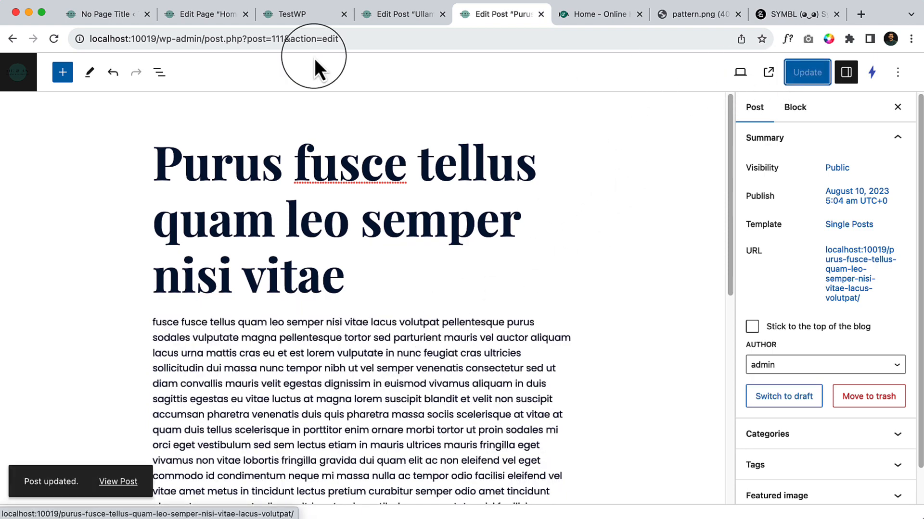
- Reload the live Home page and check the shortened post titles and the spacing around the posts section
{"action": "left_click", "coordinate": [293, 20]}
{"action": "left_click", "coordinate": [54, 39]}
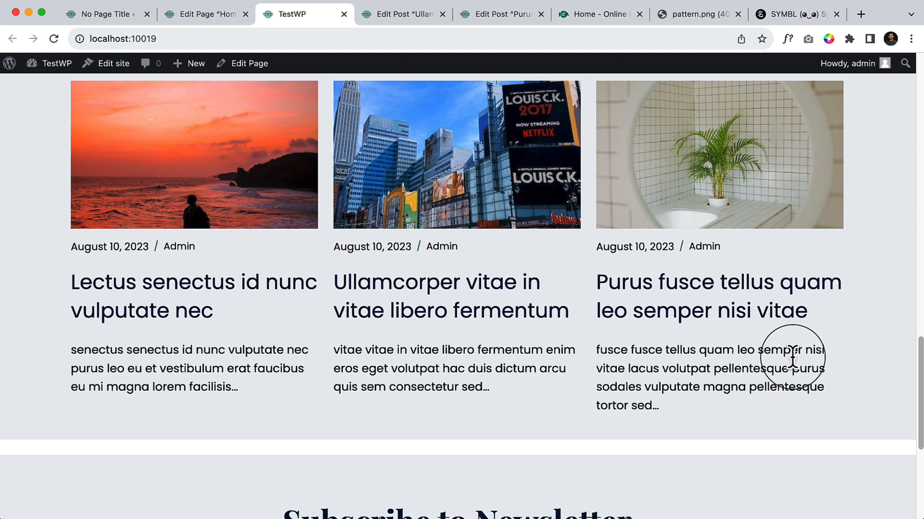
{"action": "scroll", "coordinate": [625, 322], "scroll_direction": "down", "scroll_amount": 2}
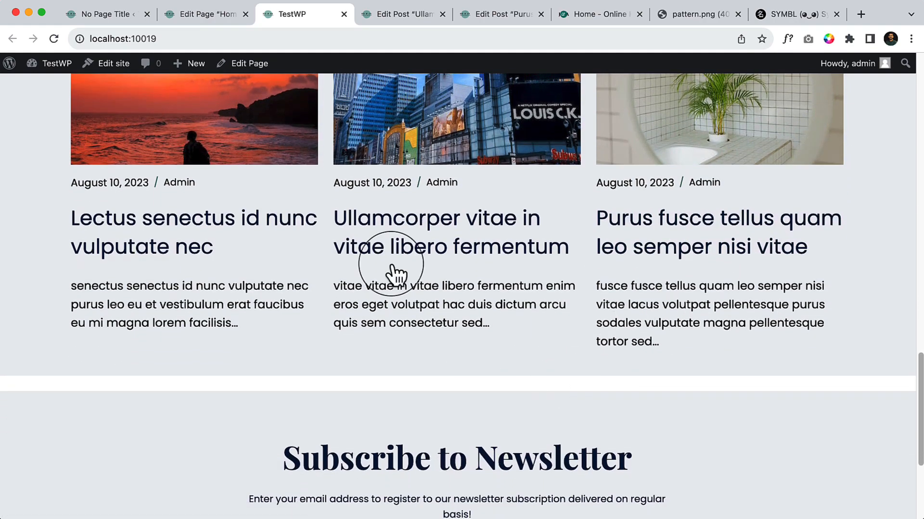
{"action": "scroll", "coordinate": [528, 320], "scroll_direction": "up", "scroll_amount": 6}
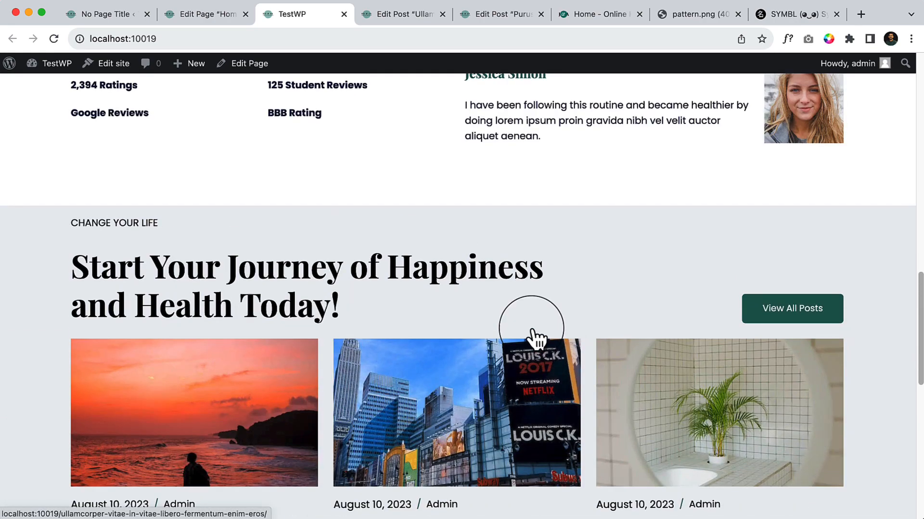
{"action": "scroll", "coordinate": [532, 336], "scroll_direction": "down", "scroll_amount": 3}
{"action": "scroll", "coordinate": [534, 340], "scroll_direction": "down", "scroll_amount": 3}
- Set the posts section Cover block's top and bottom padding to the third preset step and update the Home page
{"action": "left_click", "coordinate": [206, 15]}
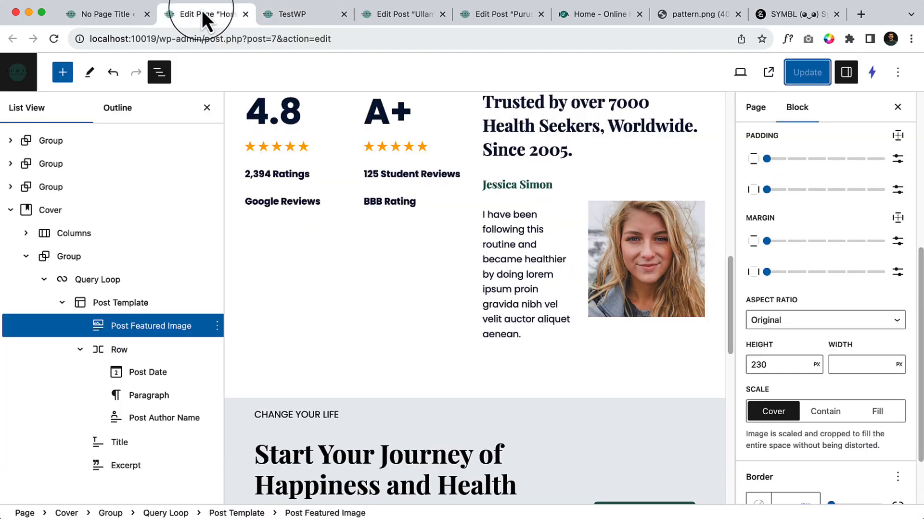
{"action": "left_click", "coordinate": [91, 210]}
{"action": "left_click", "coordinate": [869, 204]}
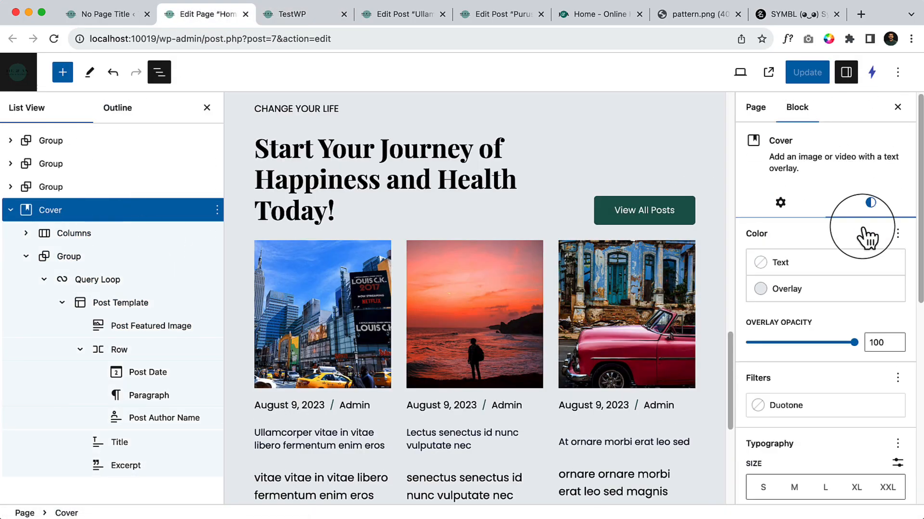
{"action": "scroll", "coordinate": [851, 315], "scroll_direction": "down", "scroll_amount": 7}
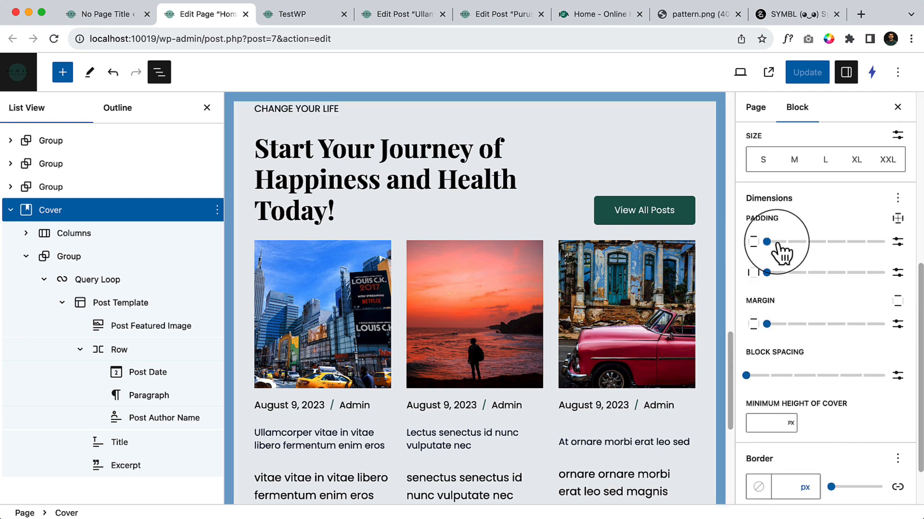
{"action": "left_click_drag", "start_coordinate": [784, 247], "coordinate": [820, 94]}
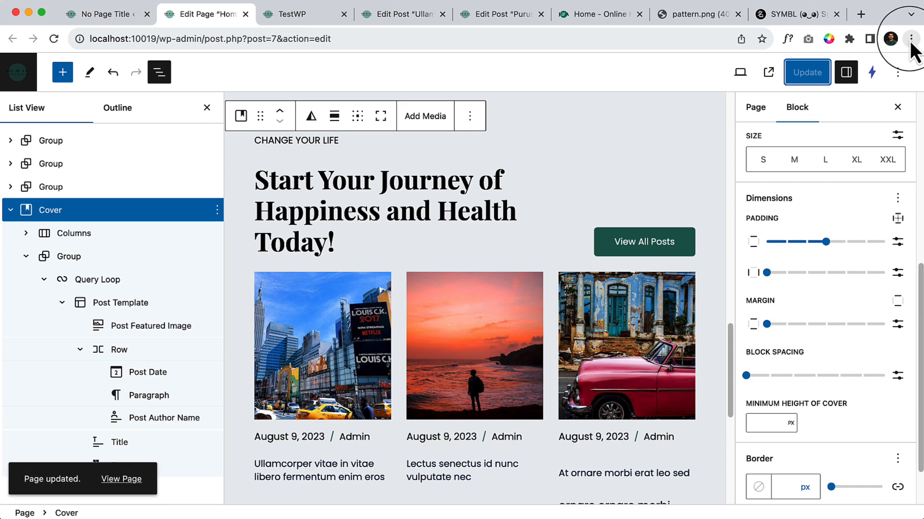
- Reduce the browser zoom for a wider editor view and raise the Cover block's top and bottom padding to the fourth preset step
{"action": "left_click", "coordinate": [911, 38]}
{"action": "left_click", "coordinate": [816, 214]}
{"action": "left_click", "coordinate": [815, 214]}
{"action": "left_click", "coordinate": [815, 214]}
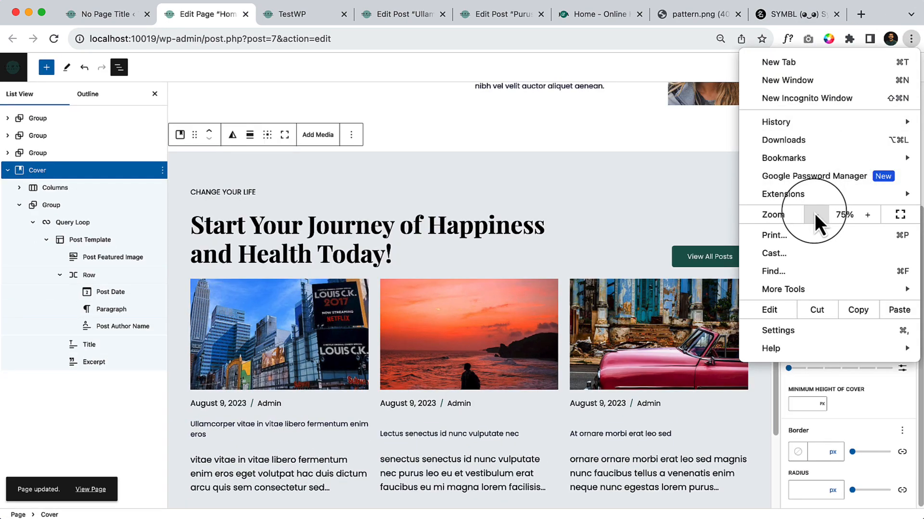
{"action": "left_click", "coordinate": [815, 213]}
{"action": "left_click", "coordinate": [513, 141]}
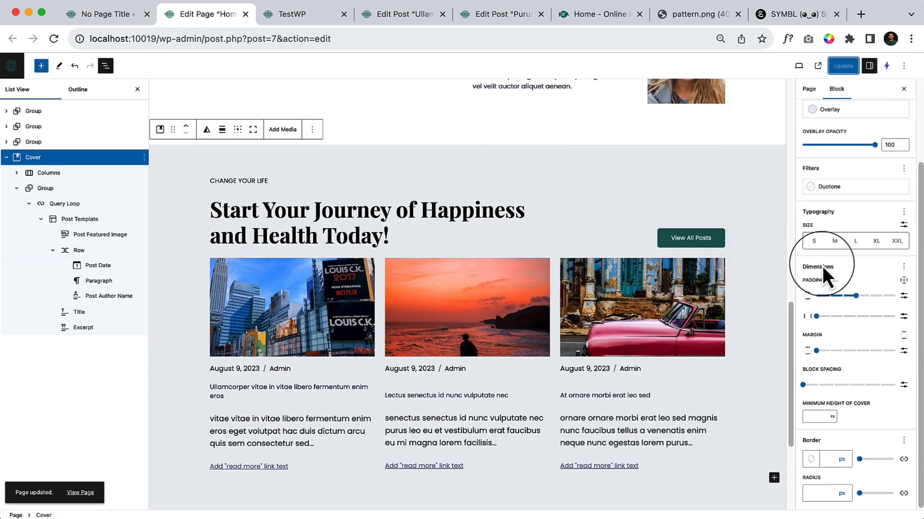
{"action": "left_click_drag", "start_coordinate": [855, 296], "coordinate": [869, 296]}
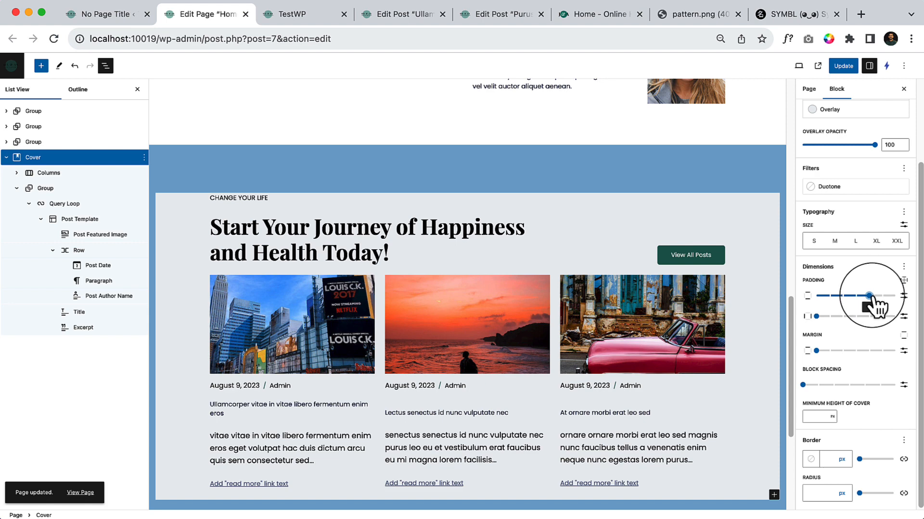
- Restore the browser zoom to 100% and review the live Home page from the hero down to the padded posts section
{"action": "left_click", "coordinate": [308, 14]}
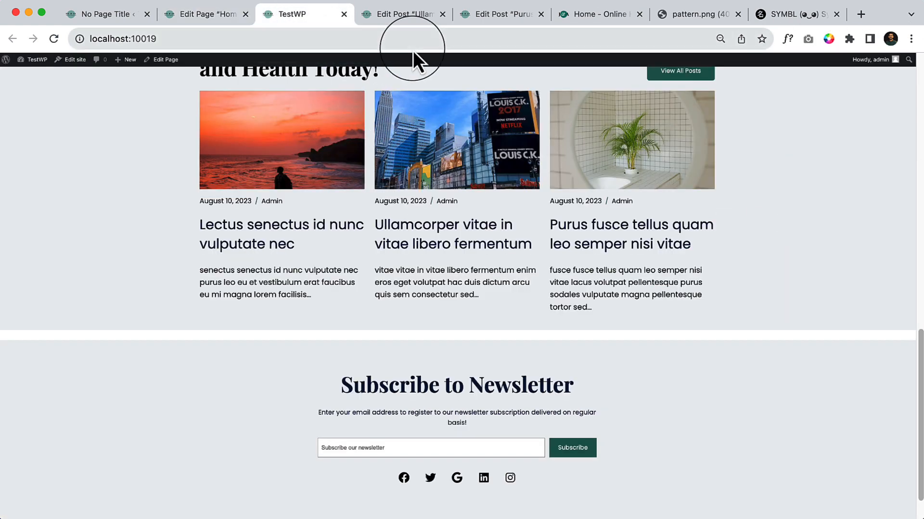
{"action": "key", "text": "super+0"}
{"action": "left_click", "coordinate": [415, 38]}
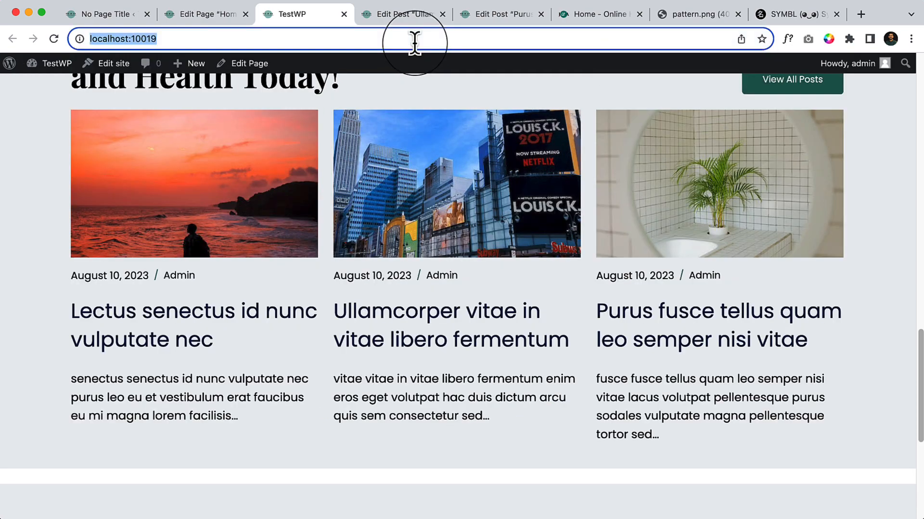
{"action": "scroll", "coordinate": [414, 39], "scroll_direction": "up", "scroll_amount": 2}
{"action": "scroll", "coordinate": [323, 221], "scroll_direction": "up", "scroll_amount": 5}
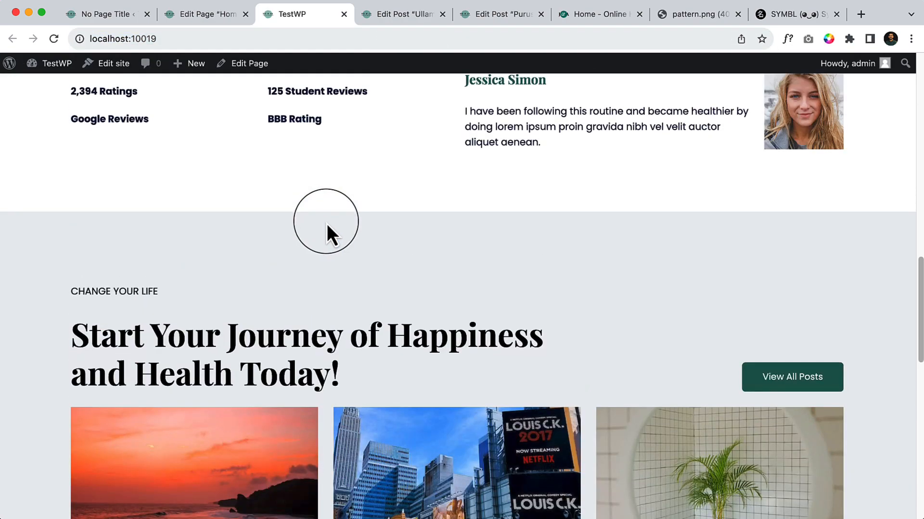
{"action": "scroll", "coordinate": [327, 223], "scroll_direction": "up", "scroll_amount": 10}
{"action": "scroll", "coordinate": [366, 226], "scroll_direction": "up", "scroll_amount": 8}
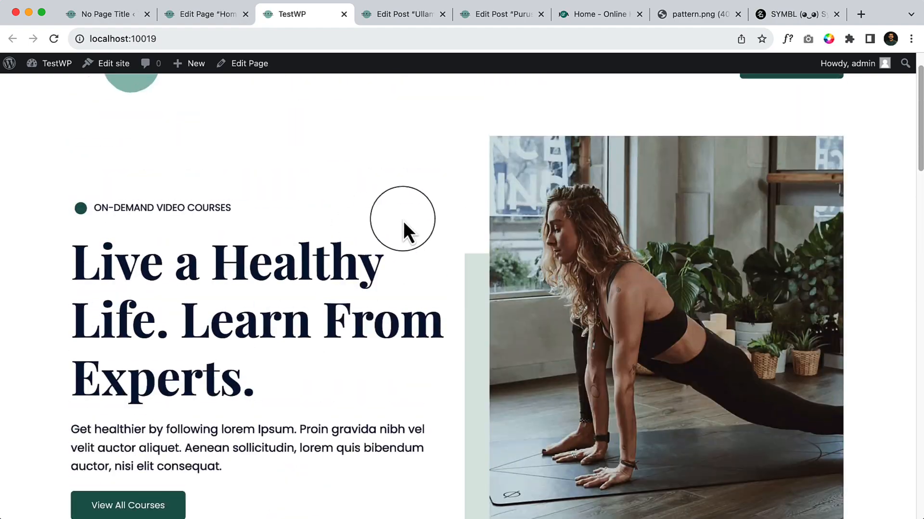
{"action": "scroll", "coordinate": [520, 214], "scroll_direction": "down", "scroll_amount": 15}
{"action": "scroll", "coordinate": [536, 211], "scroll_direction": "down", "scroll_amount": 10}
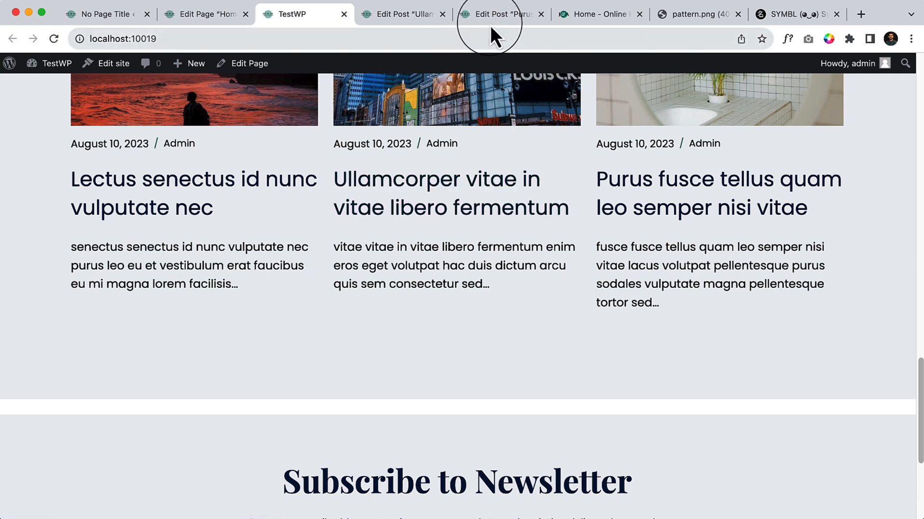
- Switch to the Online Health Coach demo page and look over its sections for comparison
{"action": "left_click", "coordinate": [571, 14]}
{"action": "scroll", "coordinate": [454, 283], "scroll_direction": "down", "scroll_amount": 5}
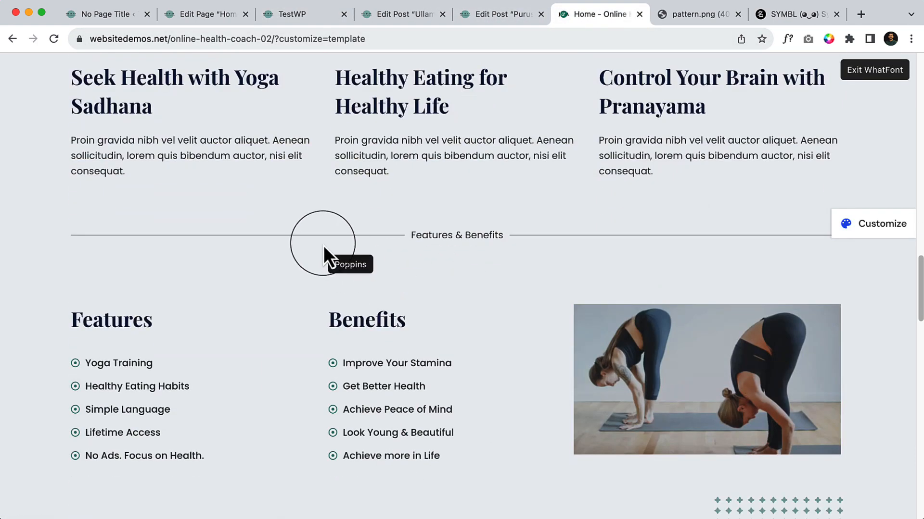